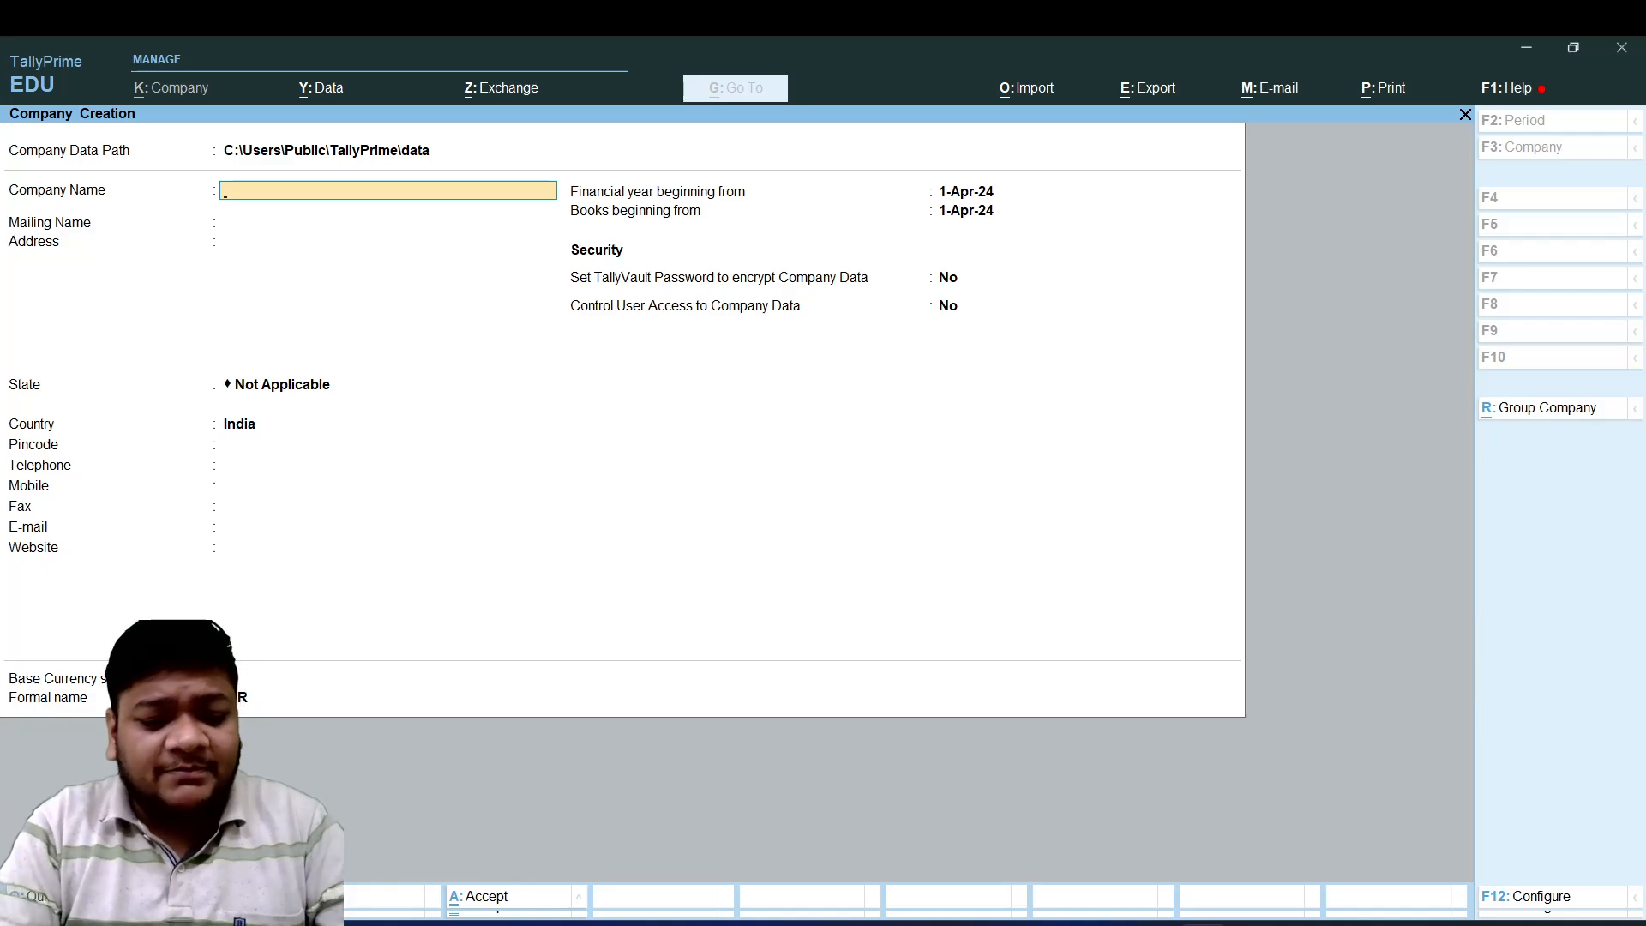
- Name the new company Dn/cn, keep the same mailing name and fill in the company's address
text(Dn/cn)
key(Return)
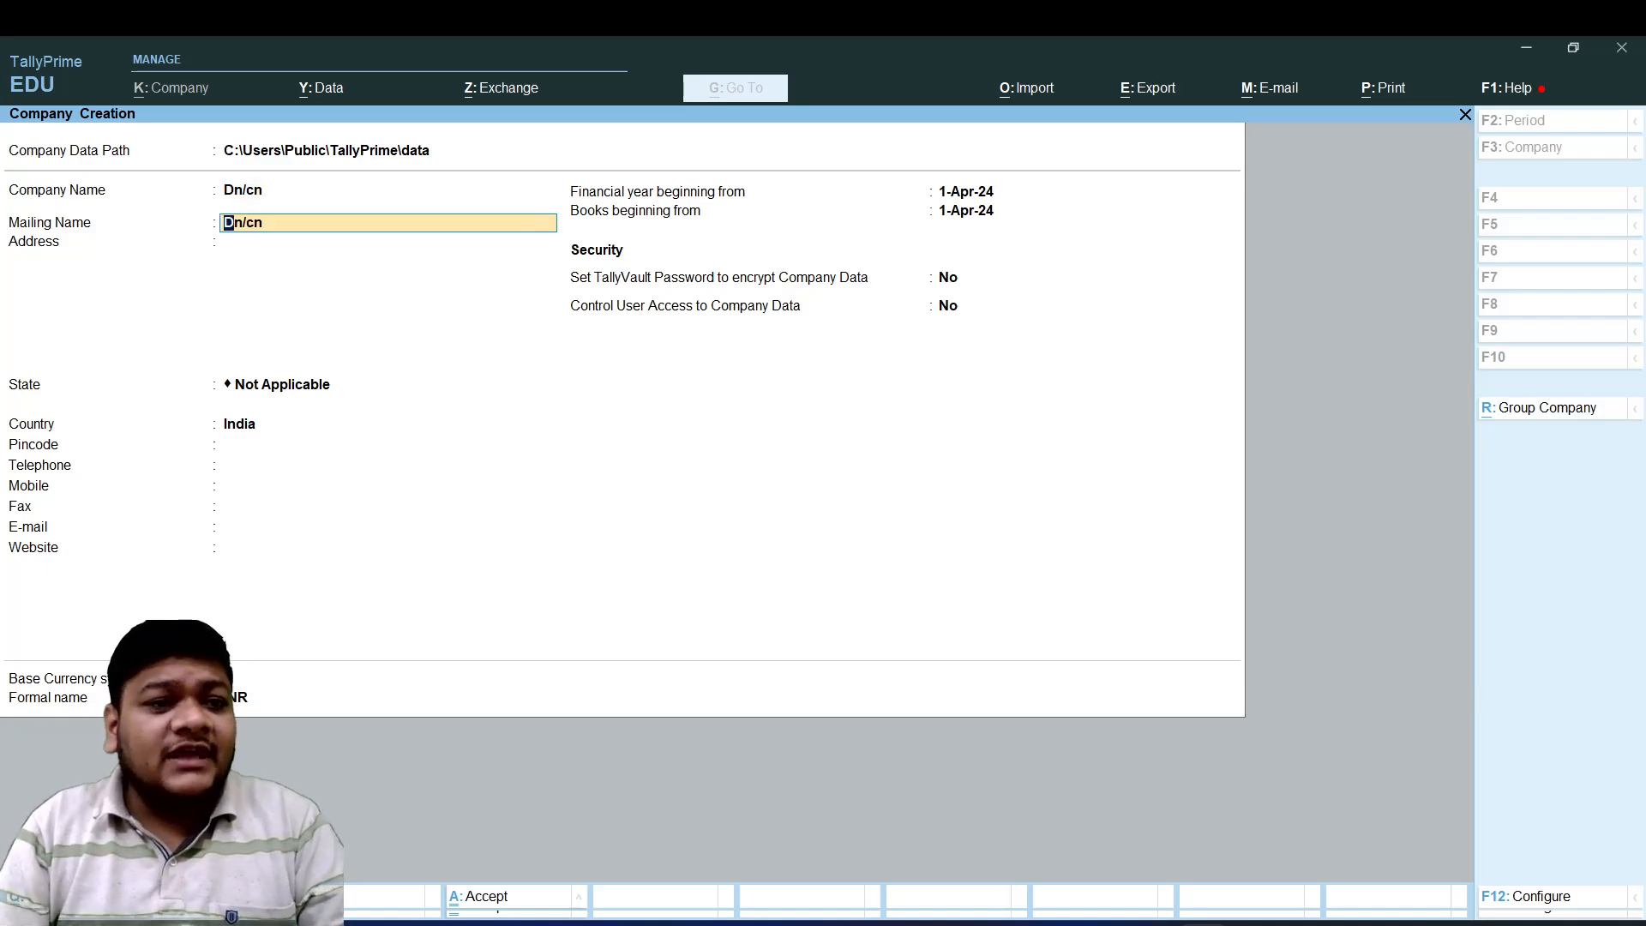
key(Return)
text(Gwl)
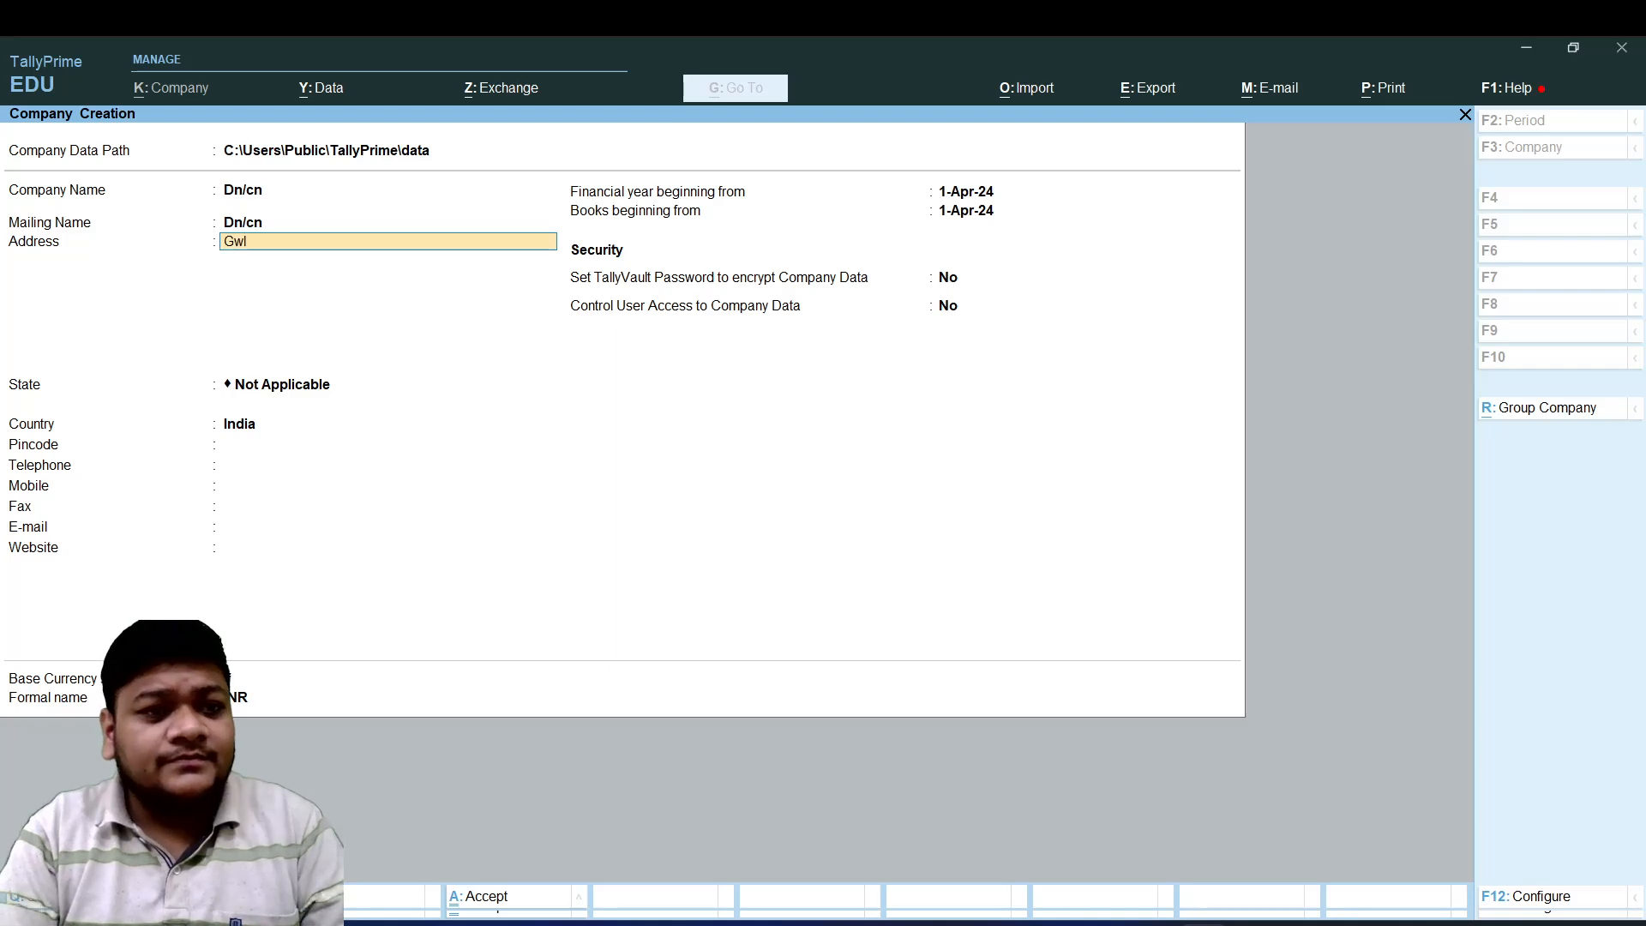
key(Return)
- Set the company's state to Madhya Pradesh, leaving the pincode and telephone blank
key(Return)
text(Mad)
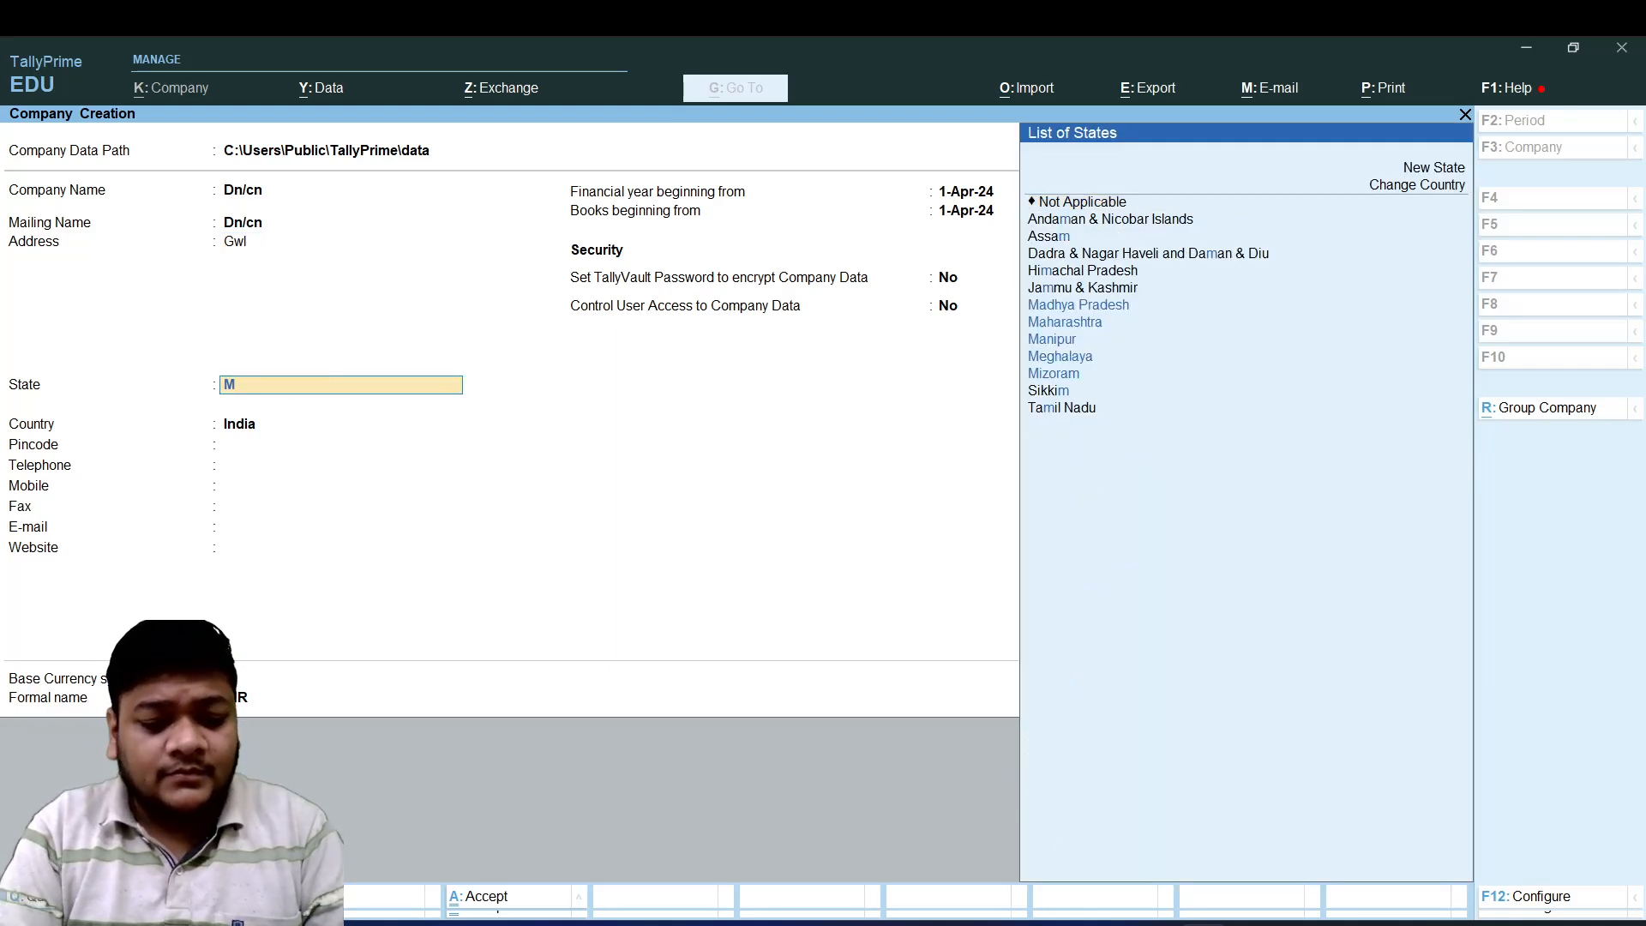
key(Return)
key(Return)
key(Return)
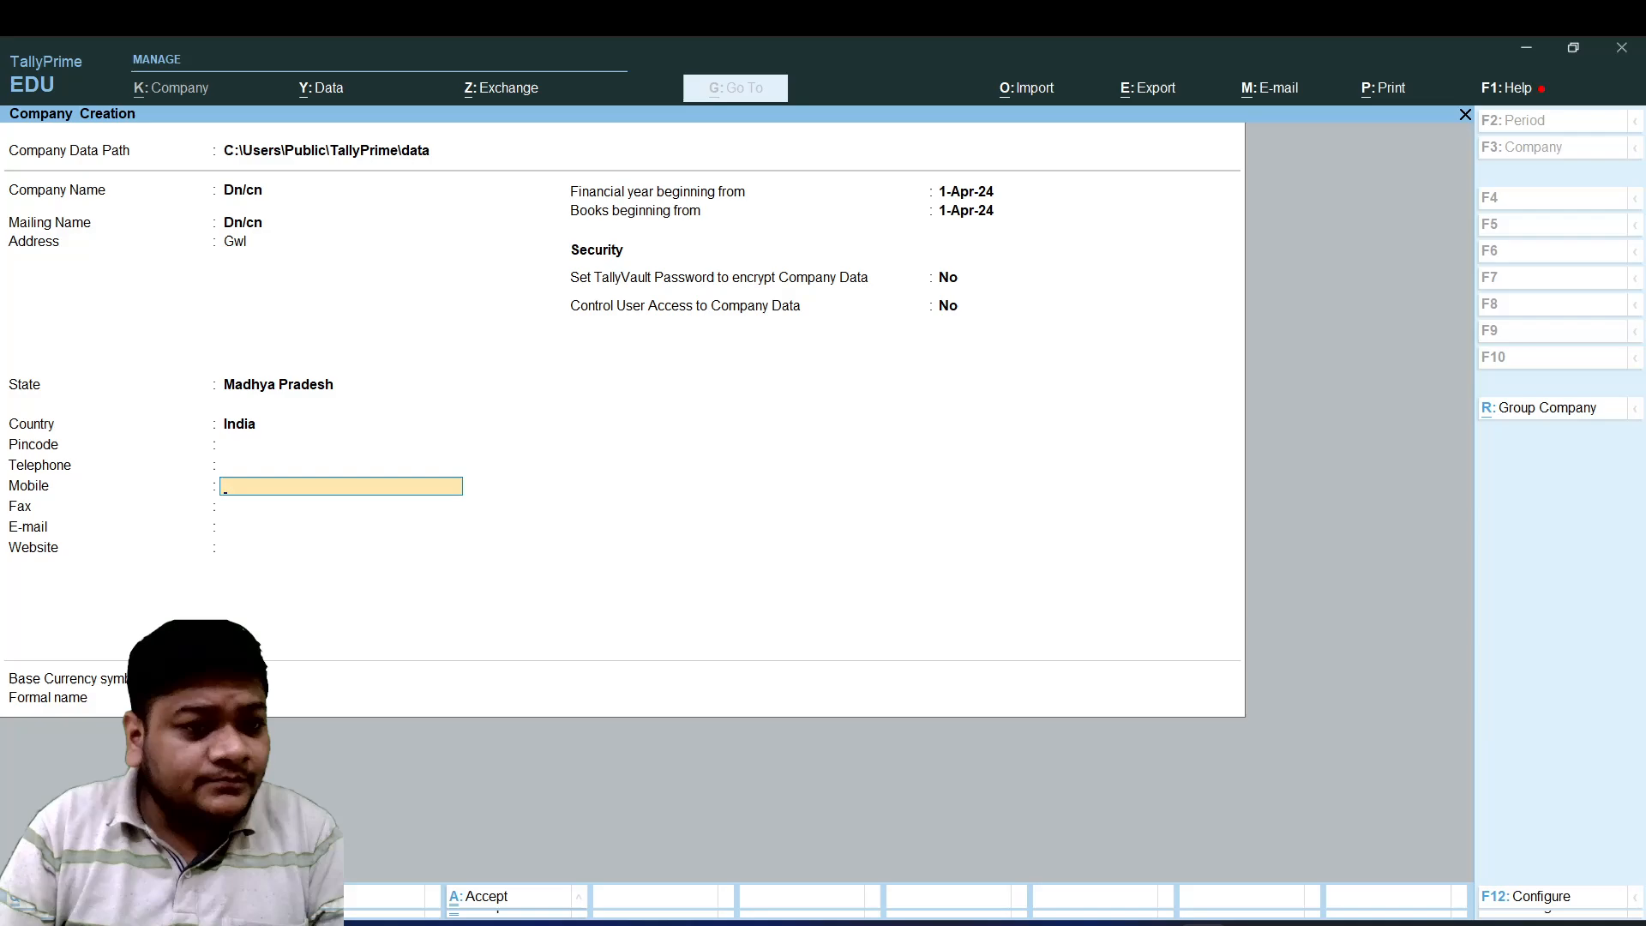
- Create the company with blank contact details, both start dates at 1-Apr-24 and the security options at No
key(Return)
key(Return)
key(Return)
key(Return)
key(Return)
key(Return)
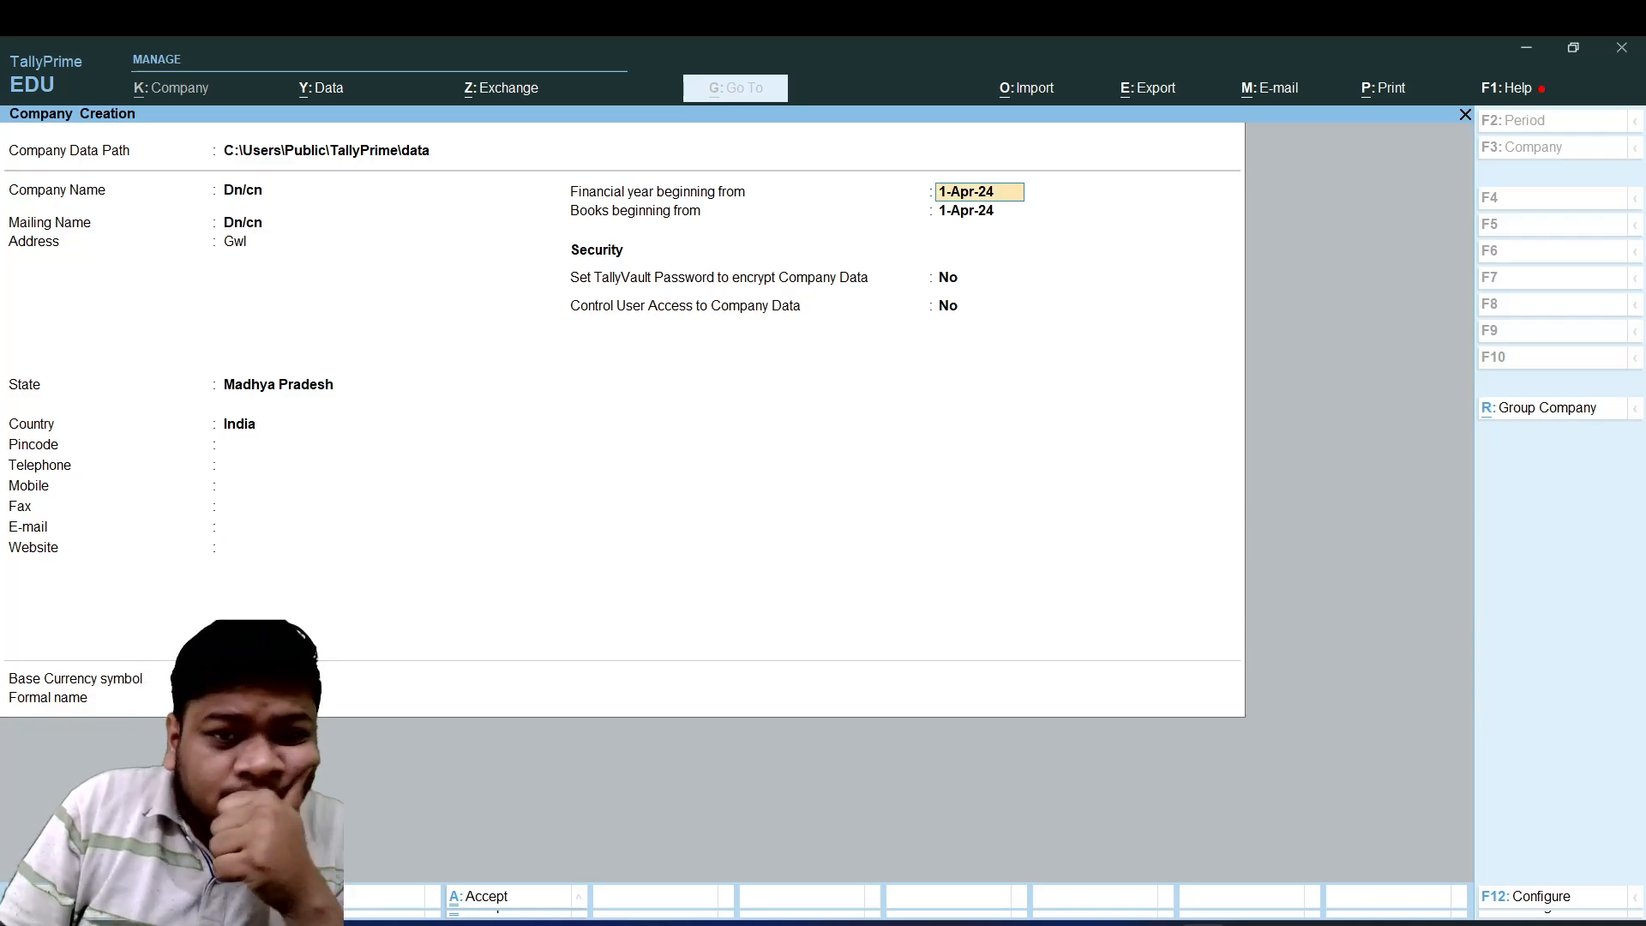
key(Return)
key(Return)
key(Return)
key(Return)
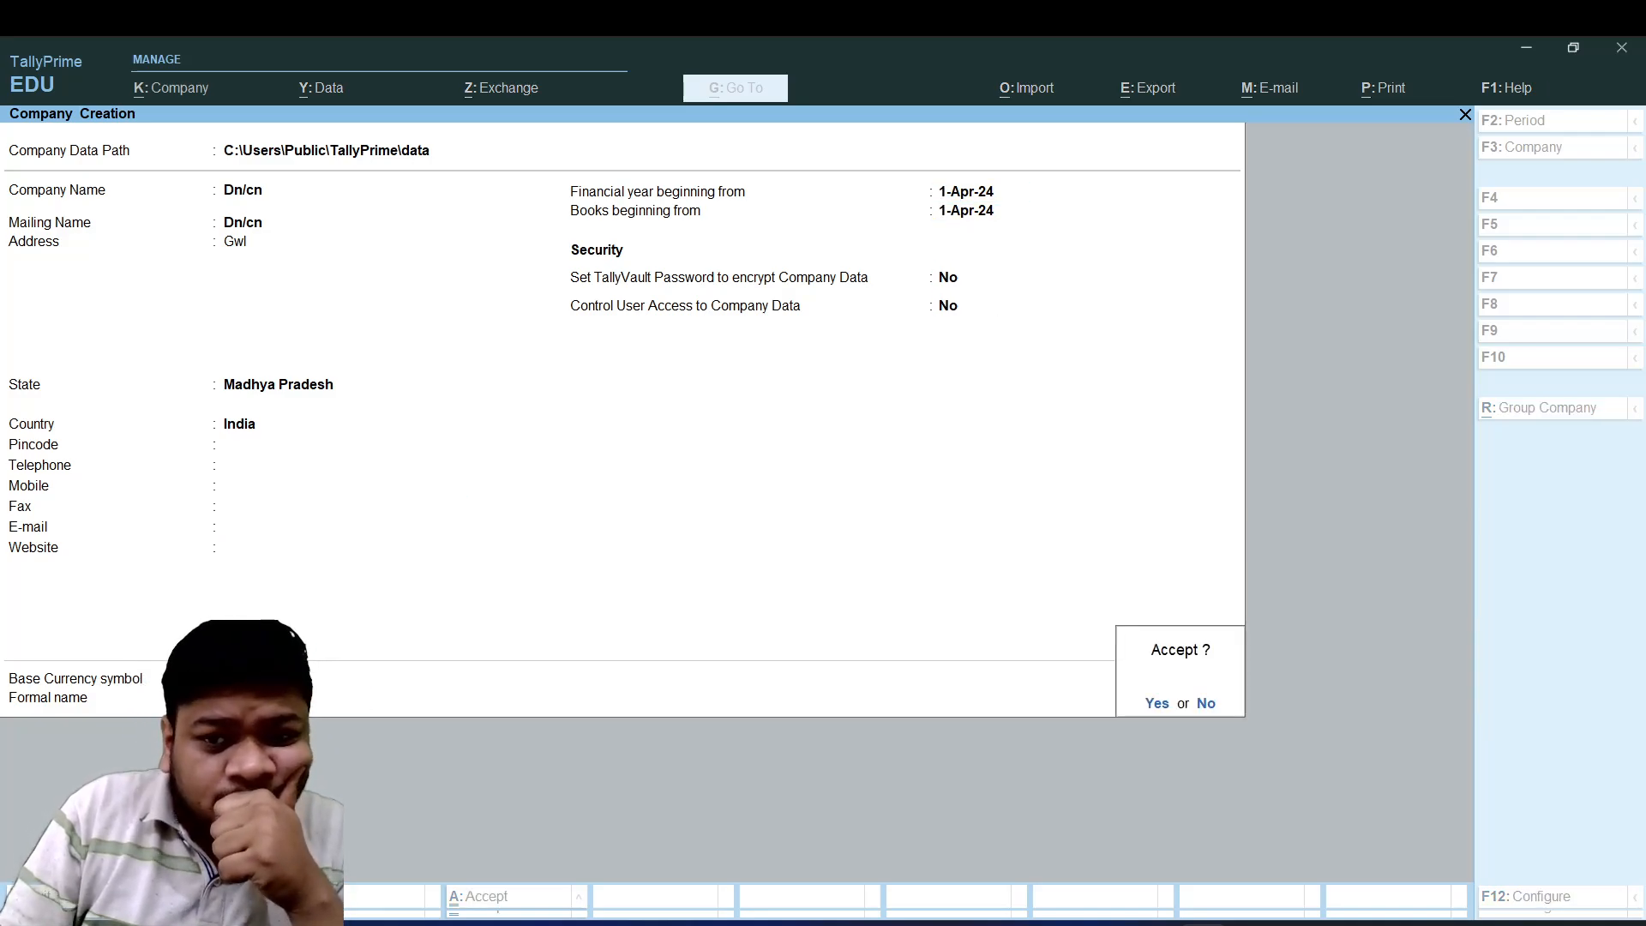
key(y)
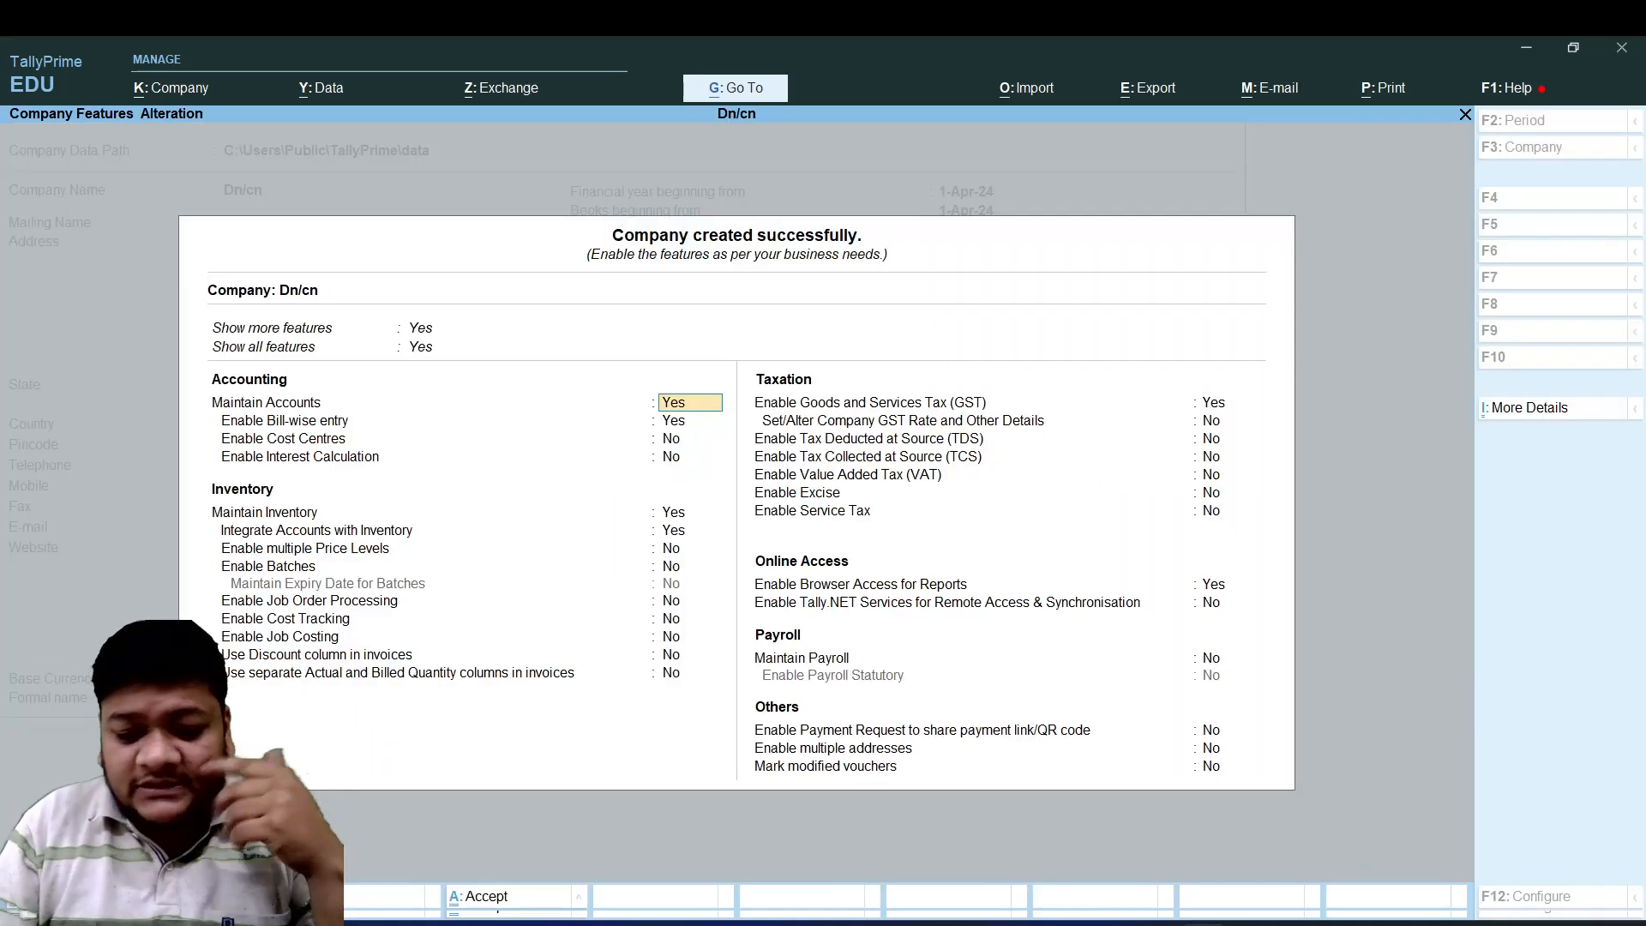
- Disable Goods and Services Tax (GST) in the company's features, keeping the accounting and inventory options at their defaults
key(Return)
key(Return)
key(Return)
key(Return)
key(Return)
key(Return)
key(Return)
key(Return)
key(Return)
key(Return)
key(Return)
key(Return)
key(Return)
key(Return)
key(Return)
key(BackSpace)
key(BackSpace)
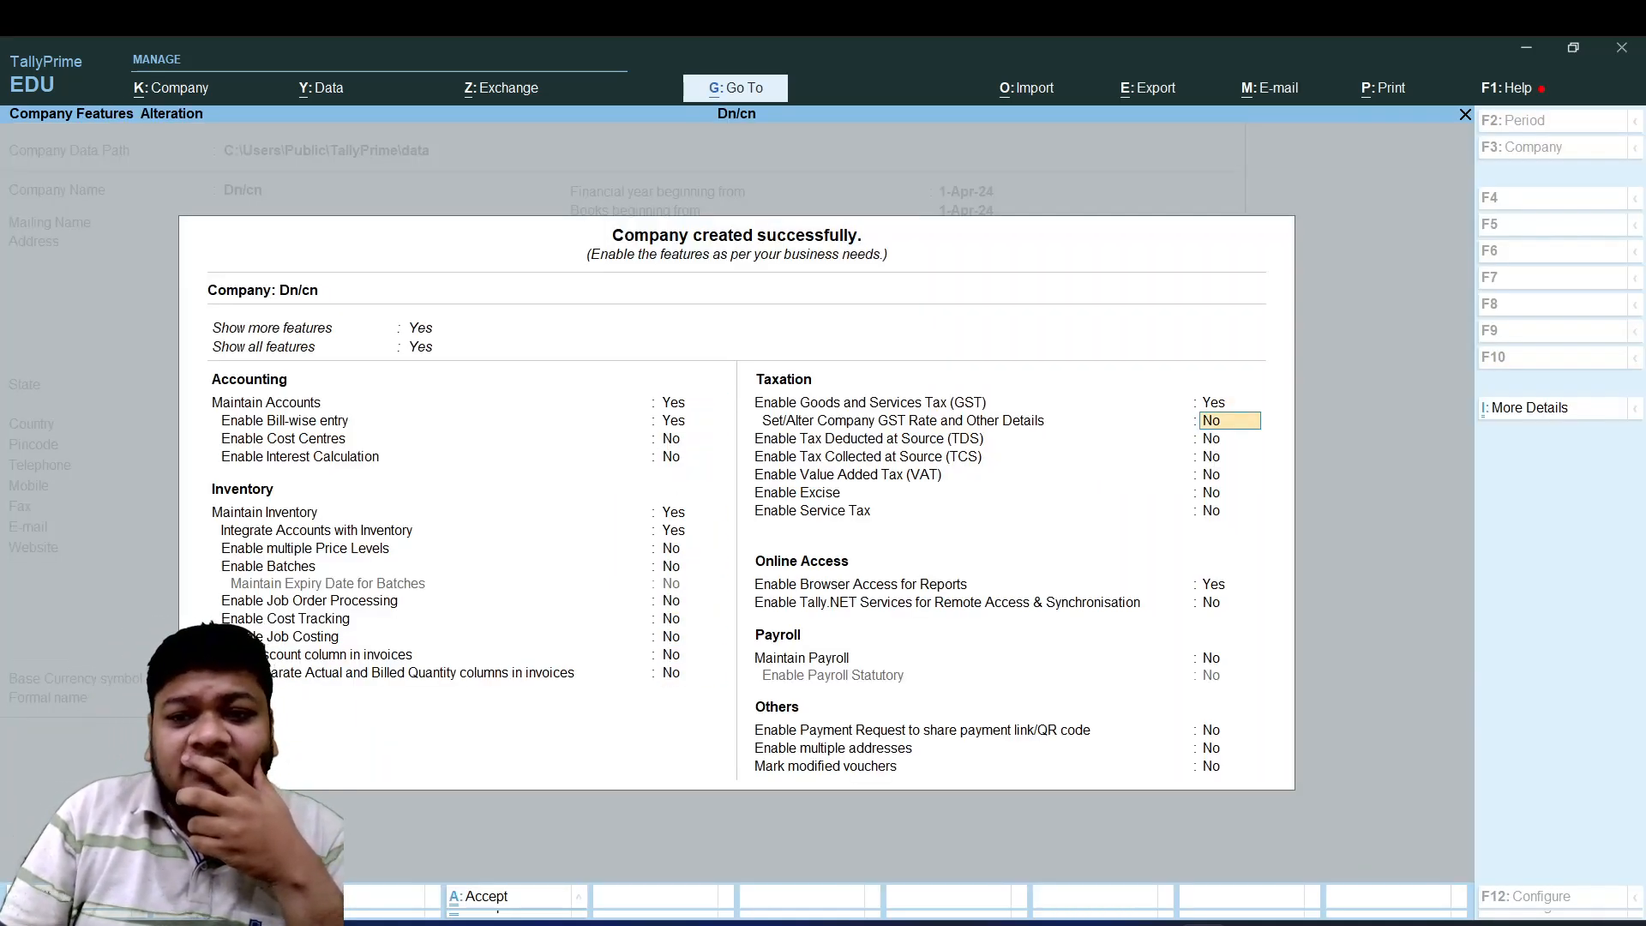
key(n)
key(Return)
- Keep the remaining taxation, online access, payroll and other features at their defaults and save the company features
key(Return)
key(Return)
key(Return)
key(Return)
key(Return)
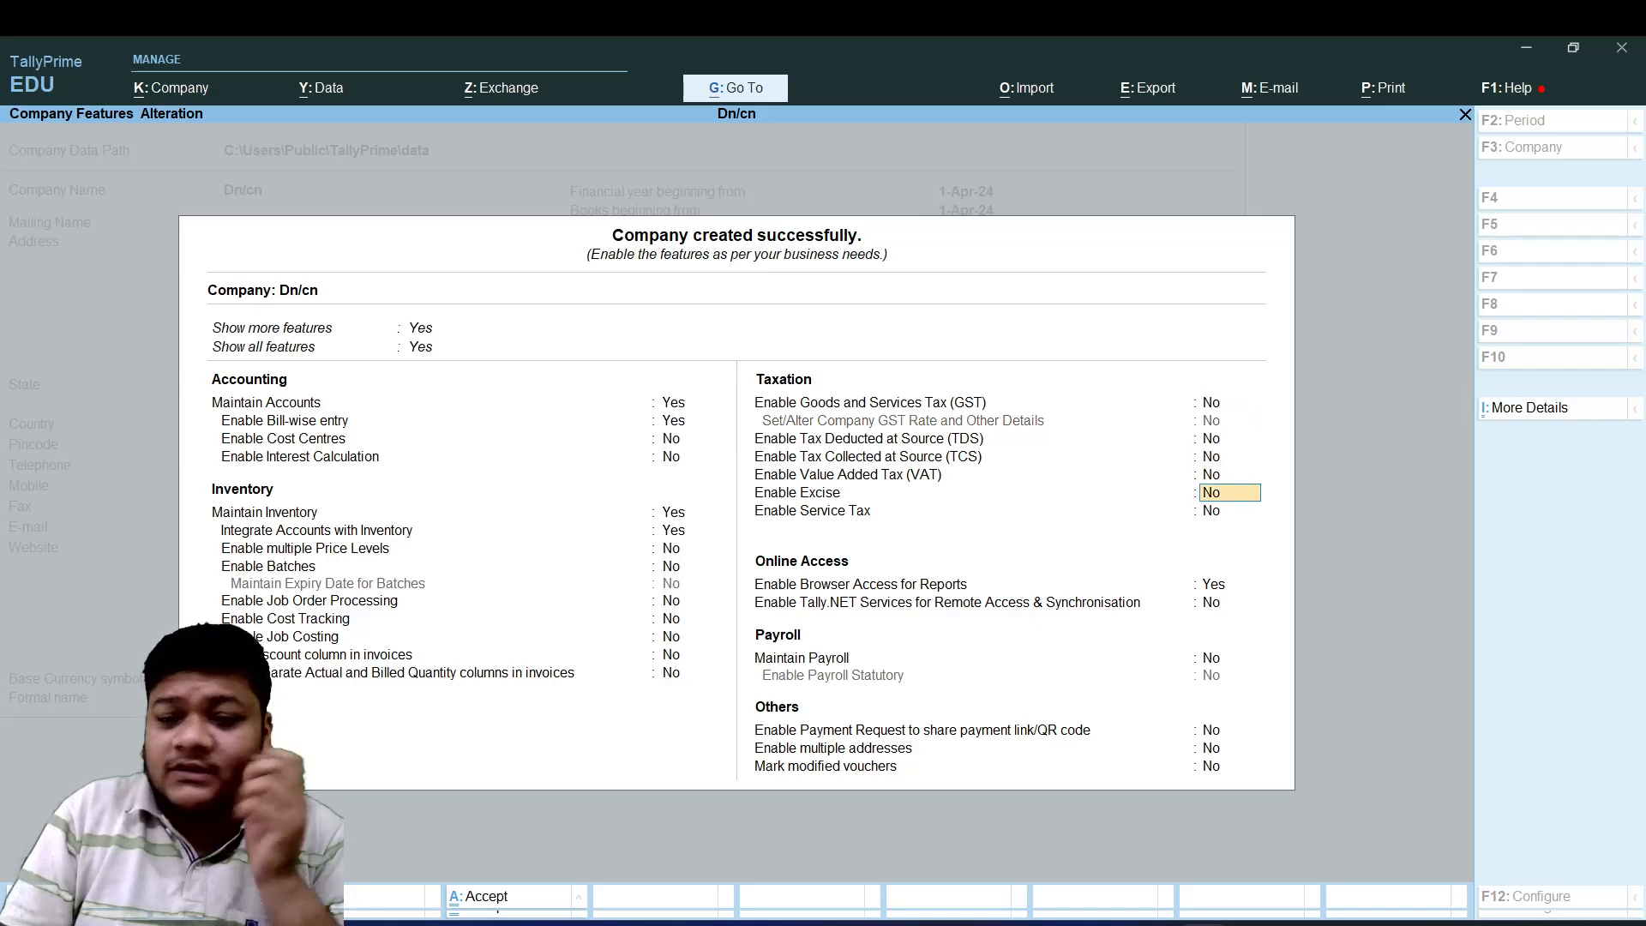
key(Return)
key(Return)
key(Return)
key(Return)
key(Return)
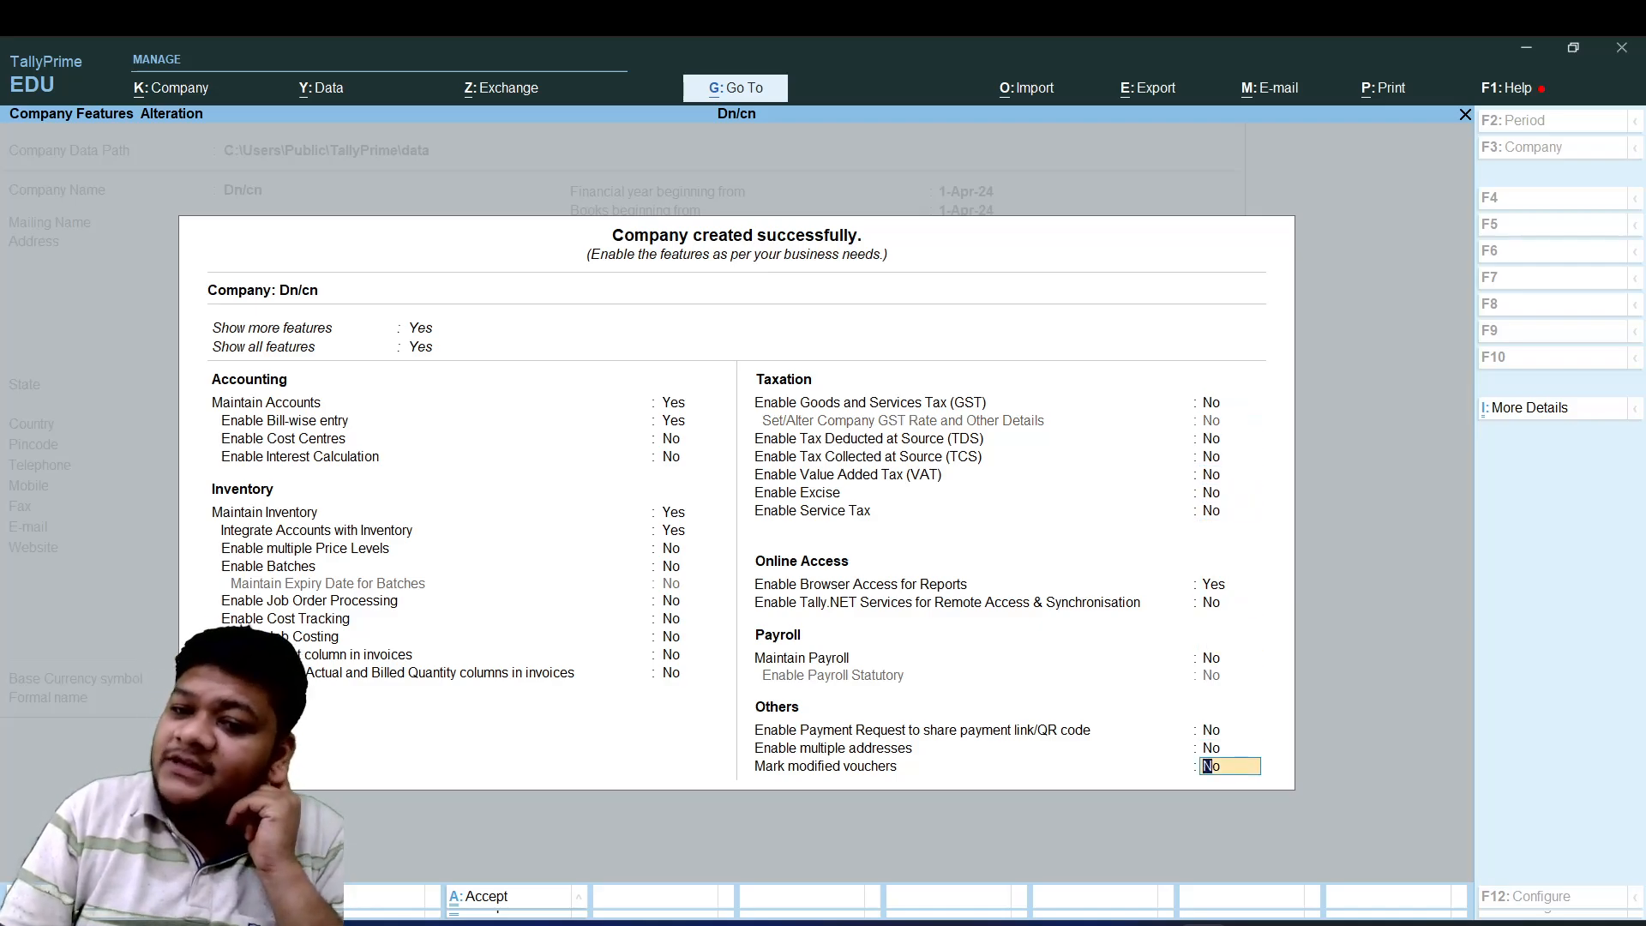
key(Return)
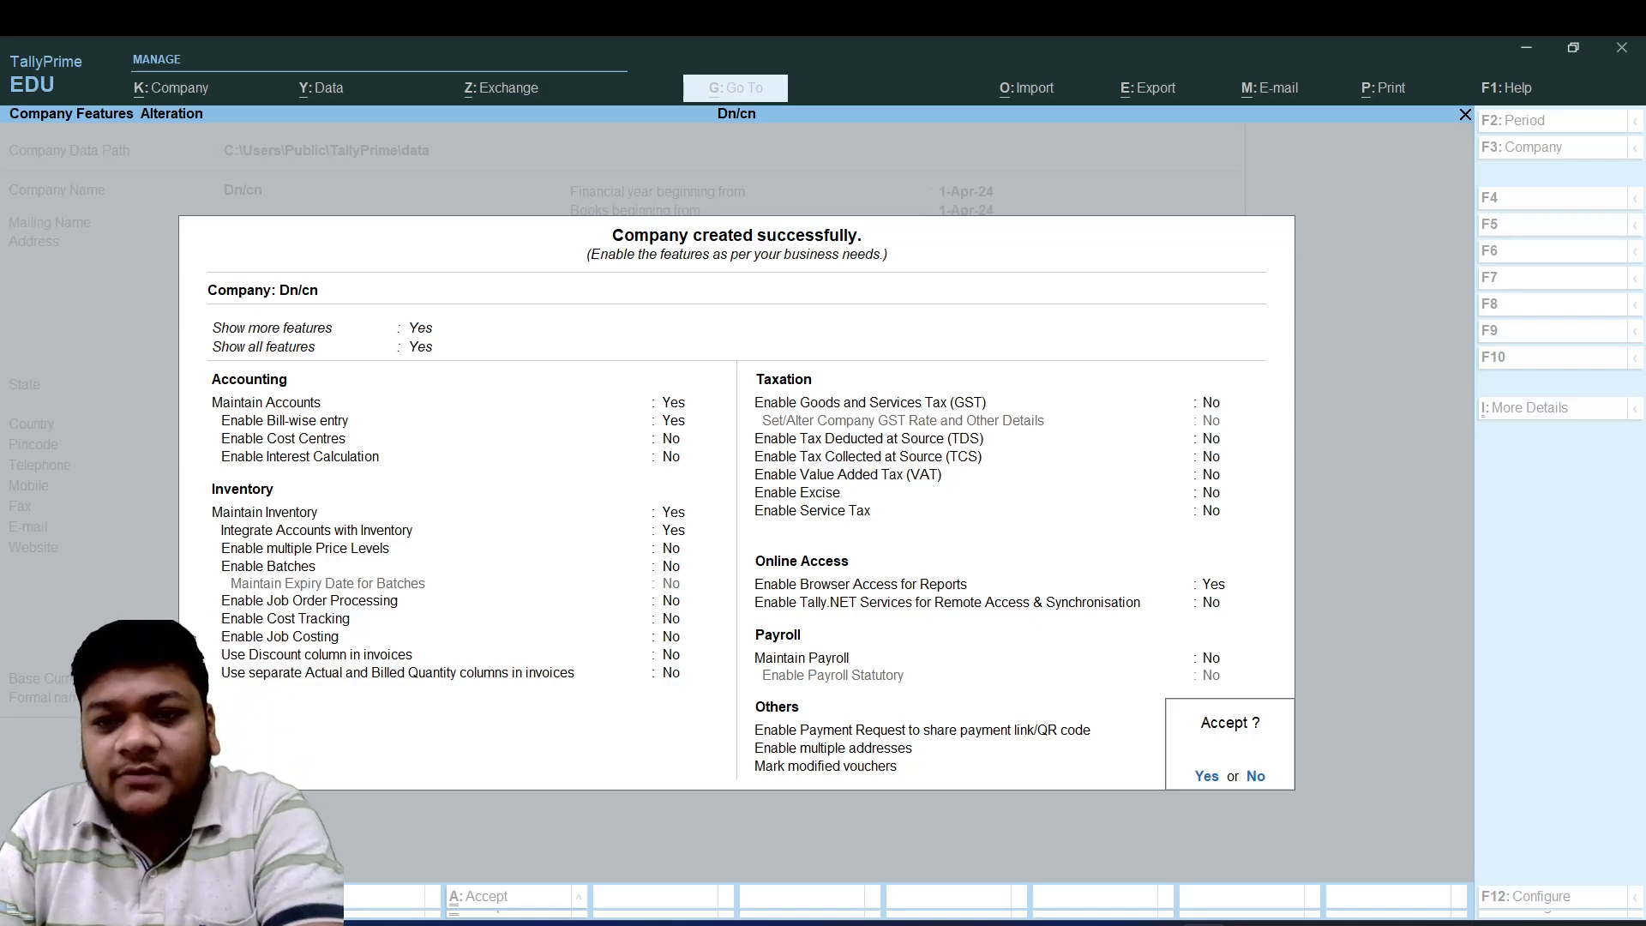
key(y)
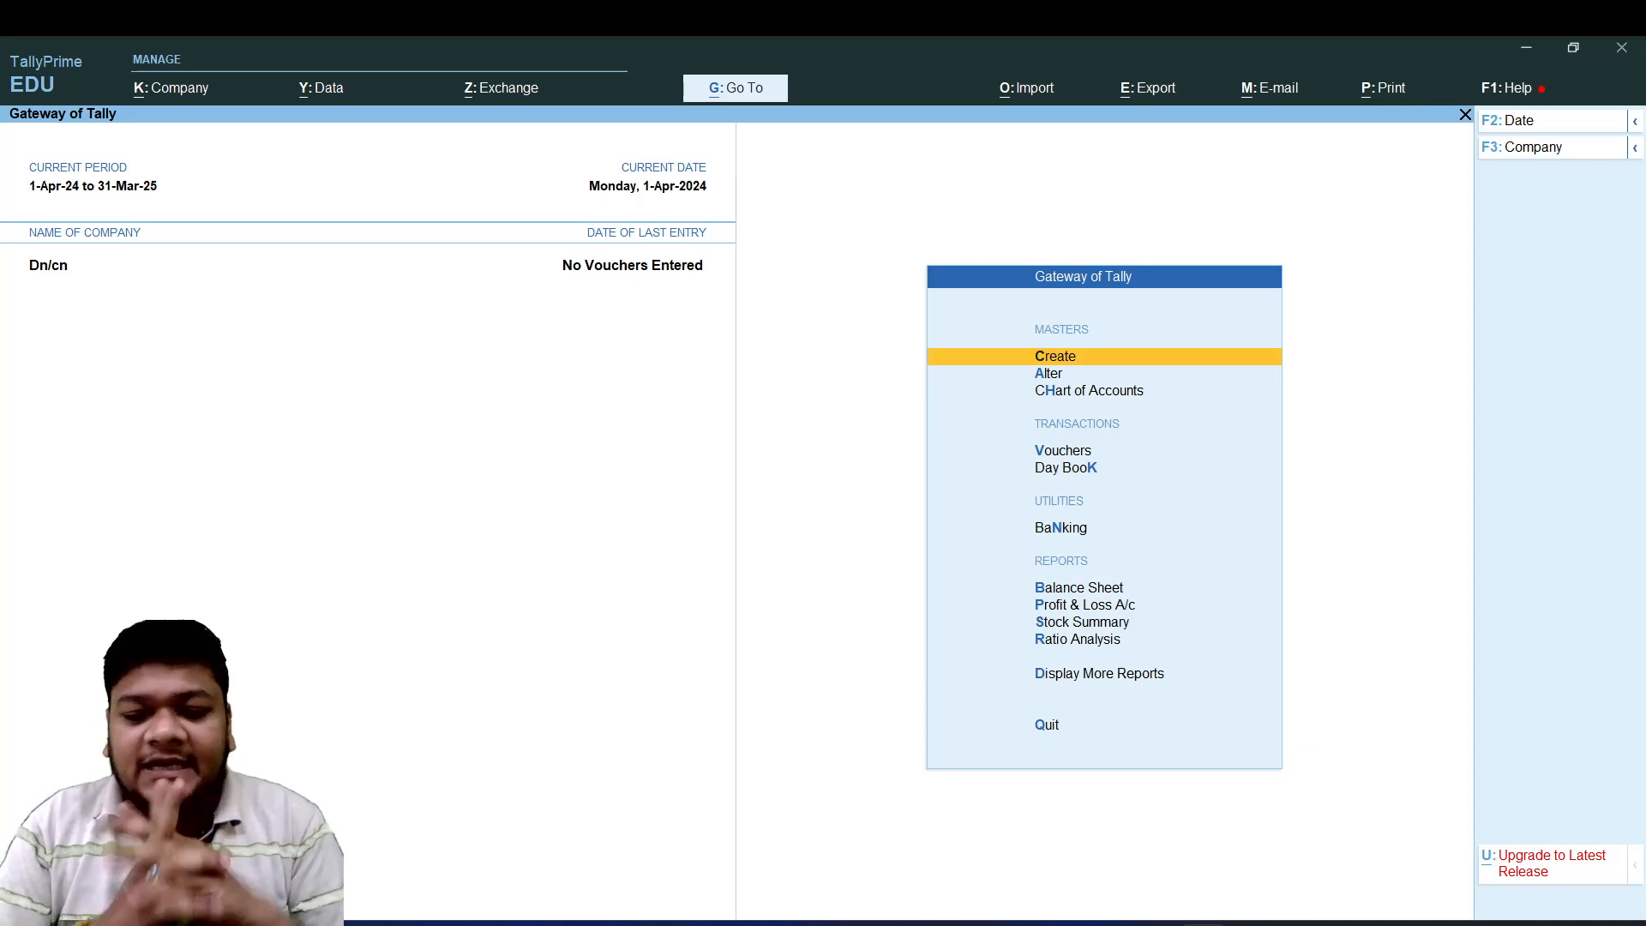
- Open the creation form for a new stock group among the inventory masters
key(Down)
key(Up)
key(Return)
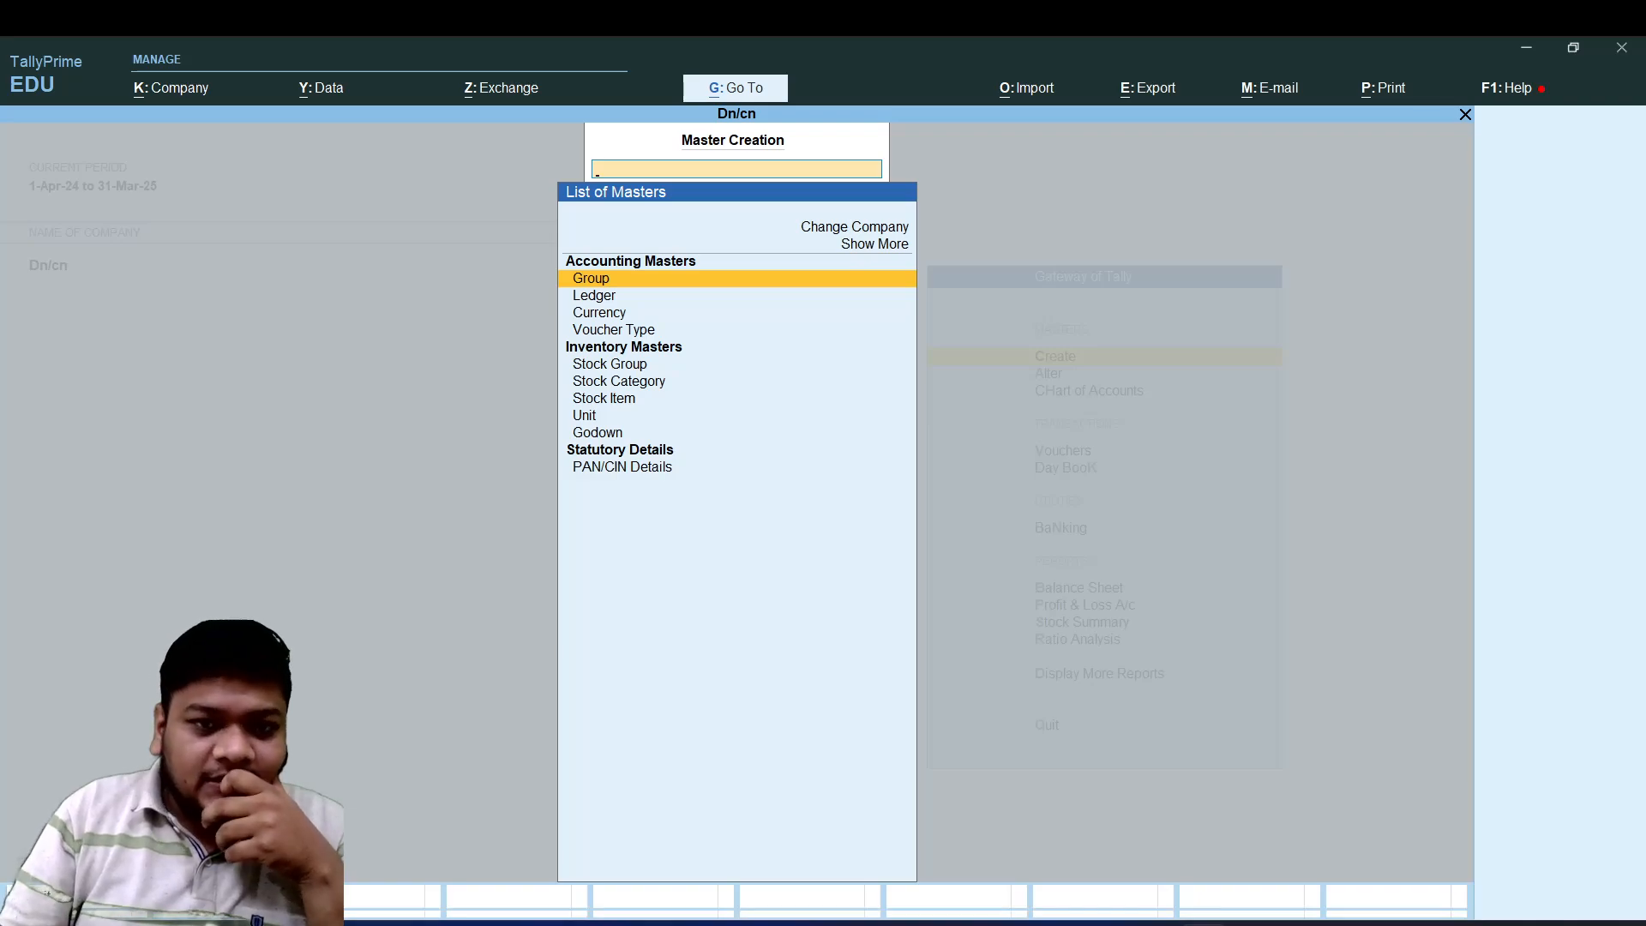
key(Down)
key(Down)
key(Down)
key(Down)
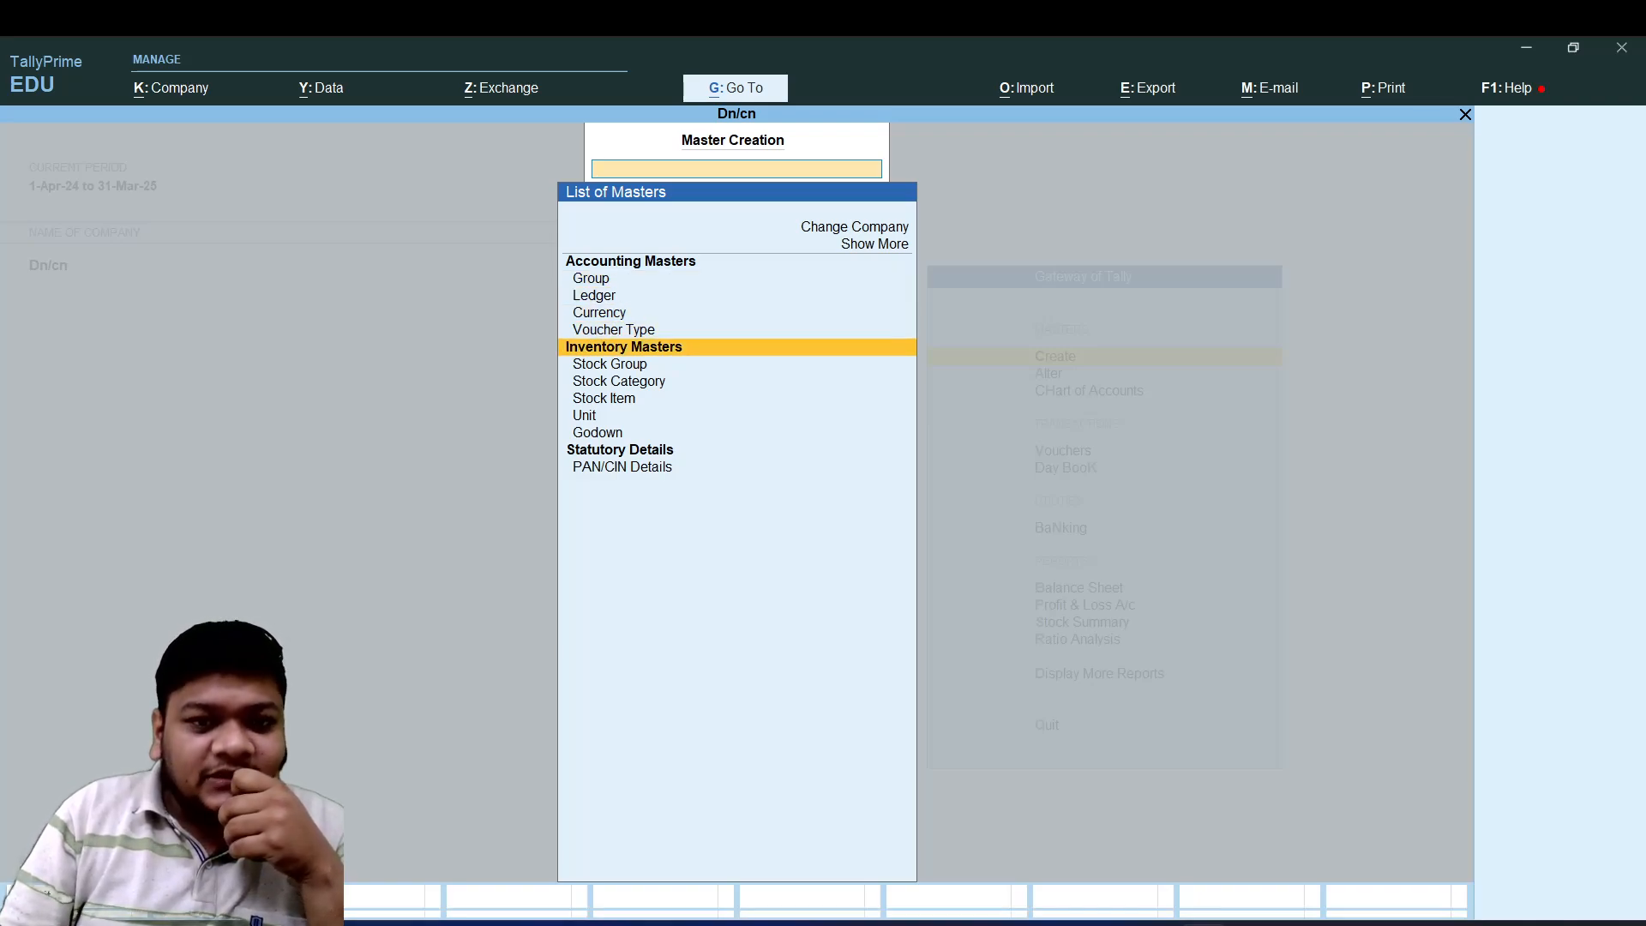
key(Down)
key(Down)
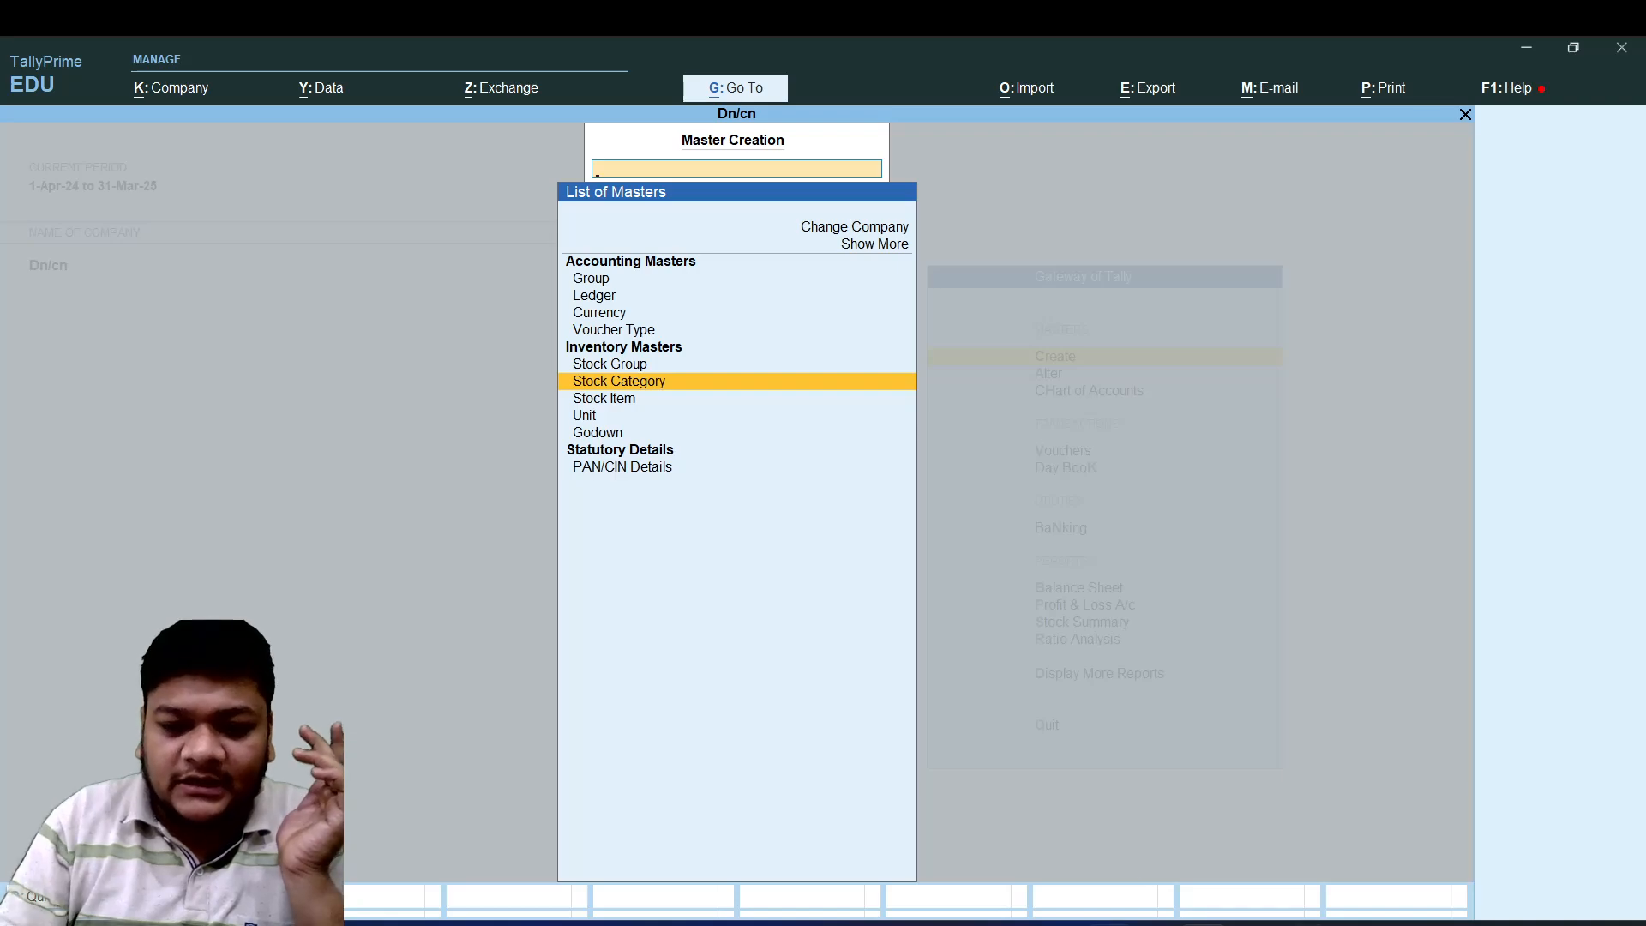
key(super)
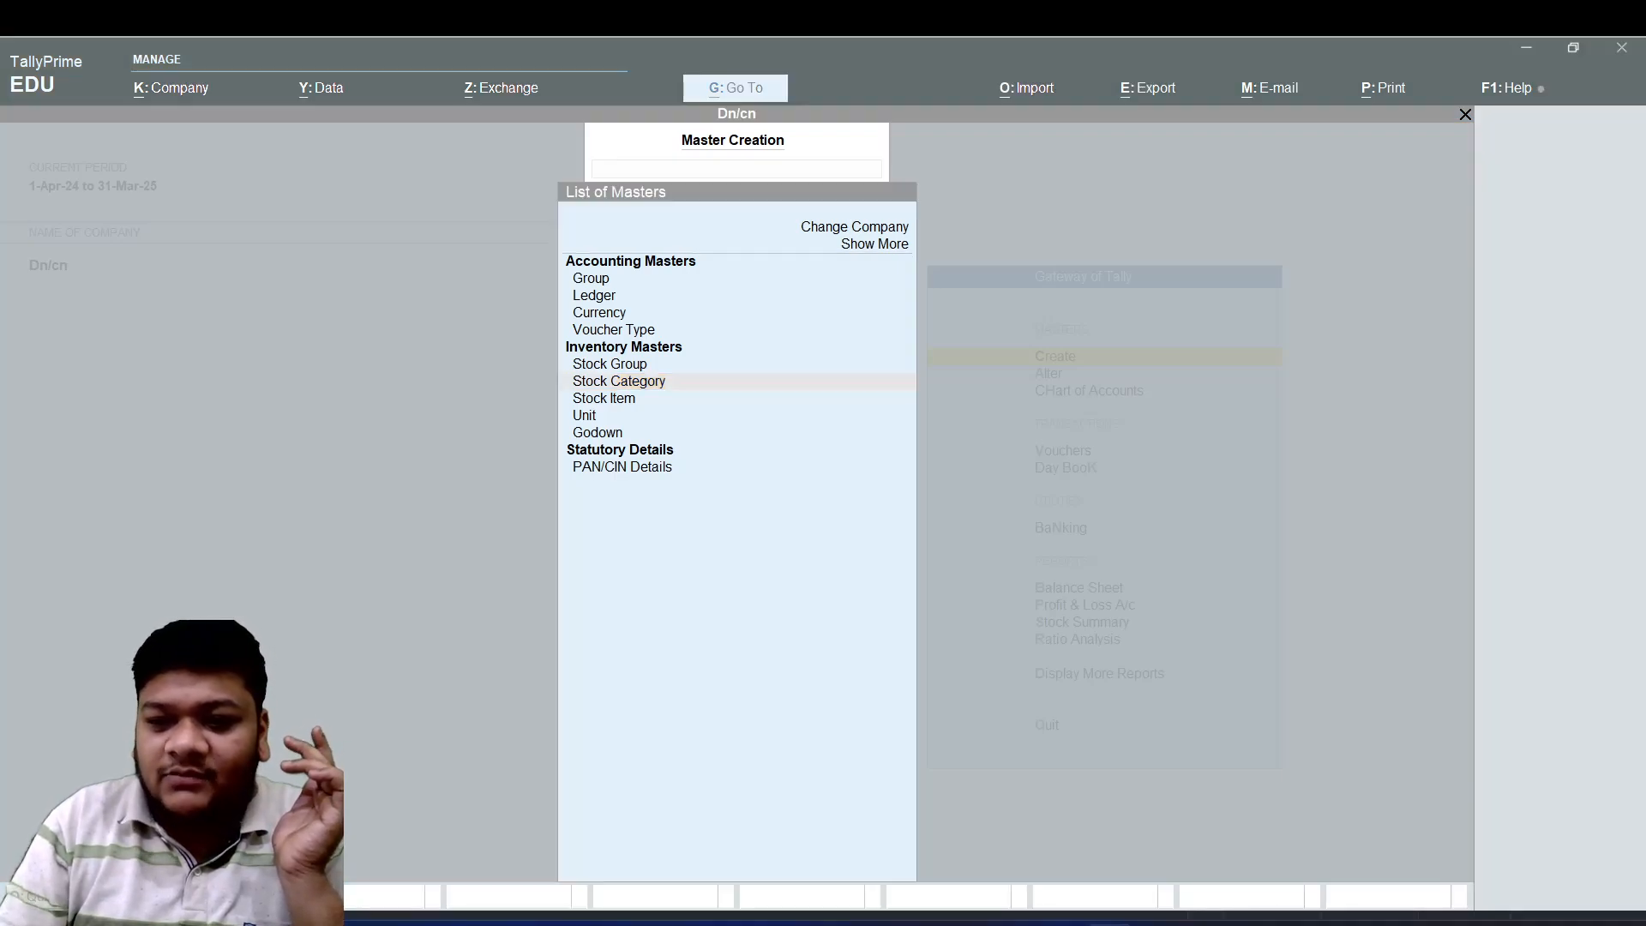
key(Down)
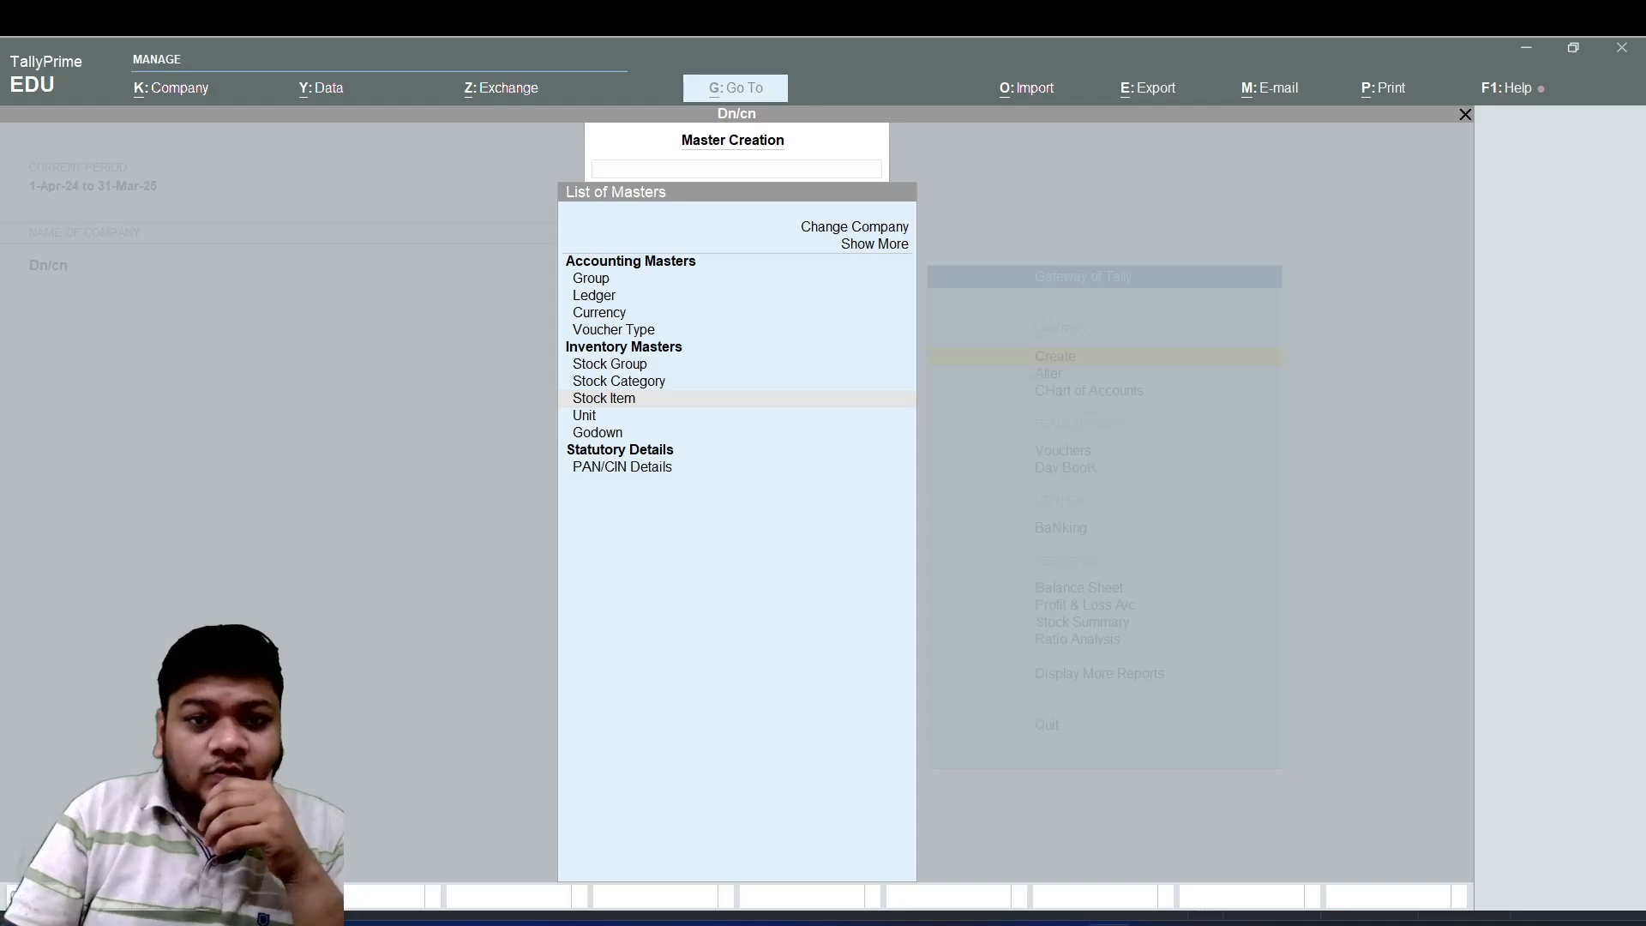
key(alt+Tab)
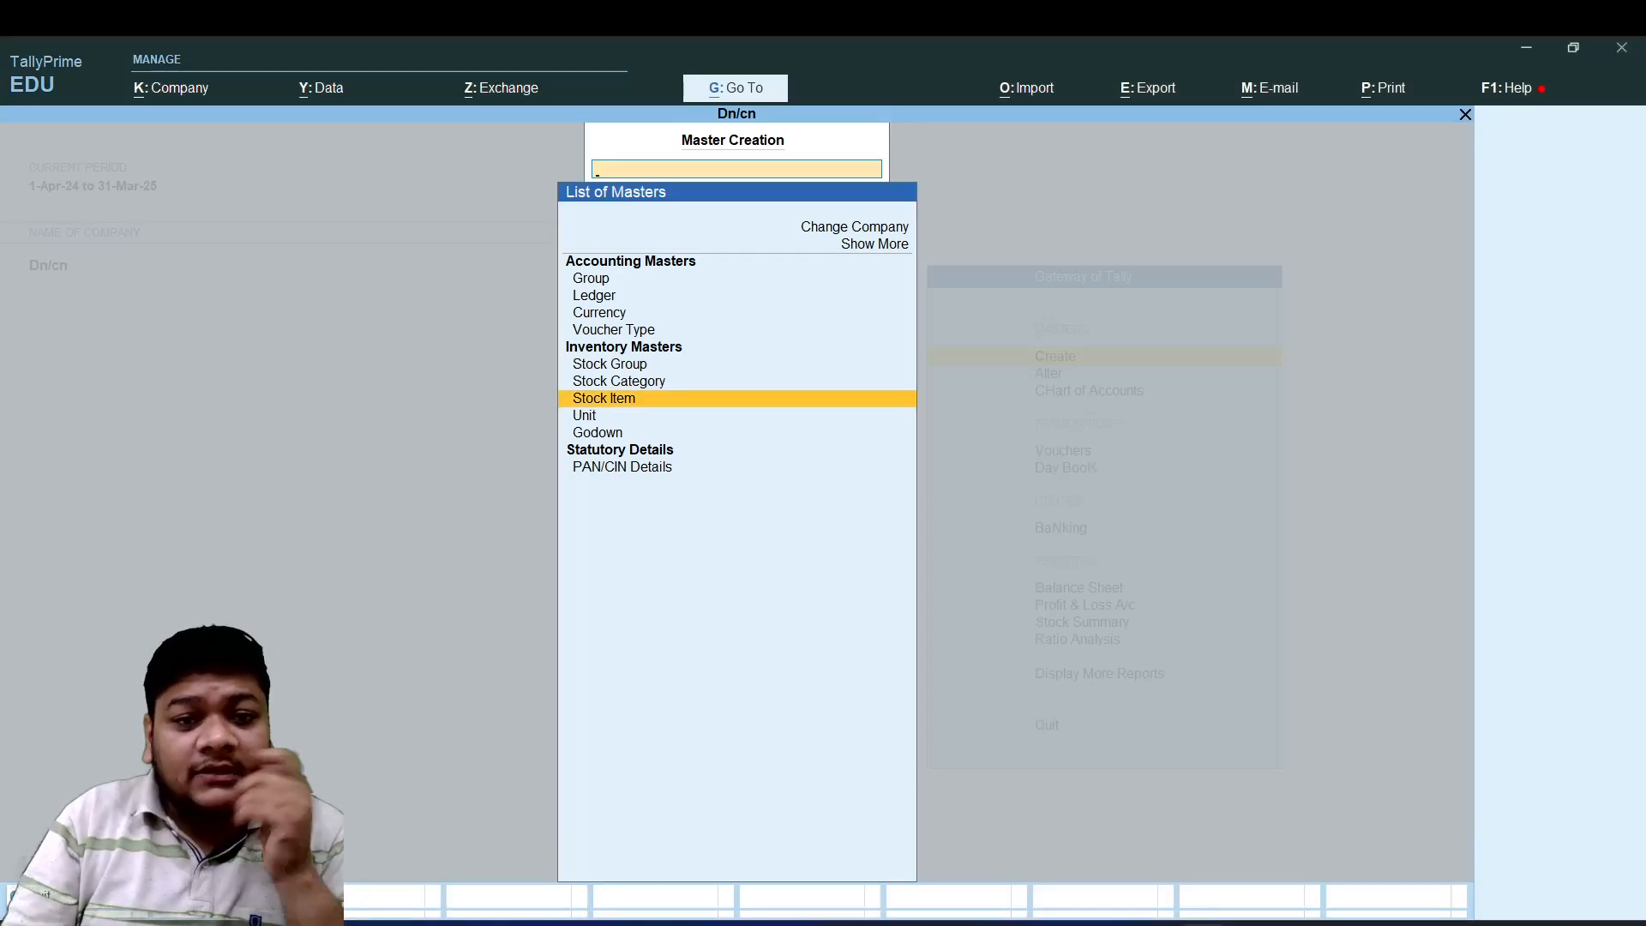
key(Up)
key(Down)
key(Up)
key(Up)
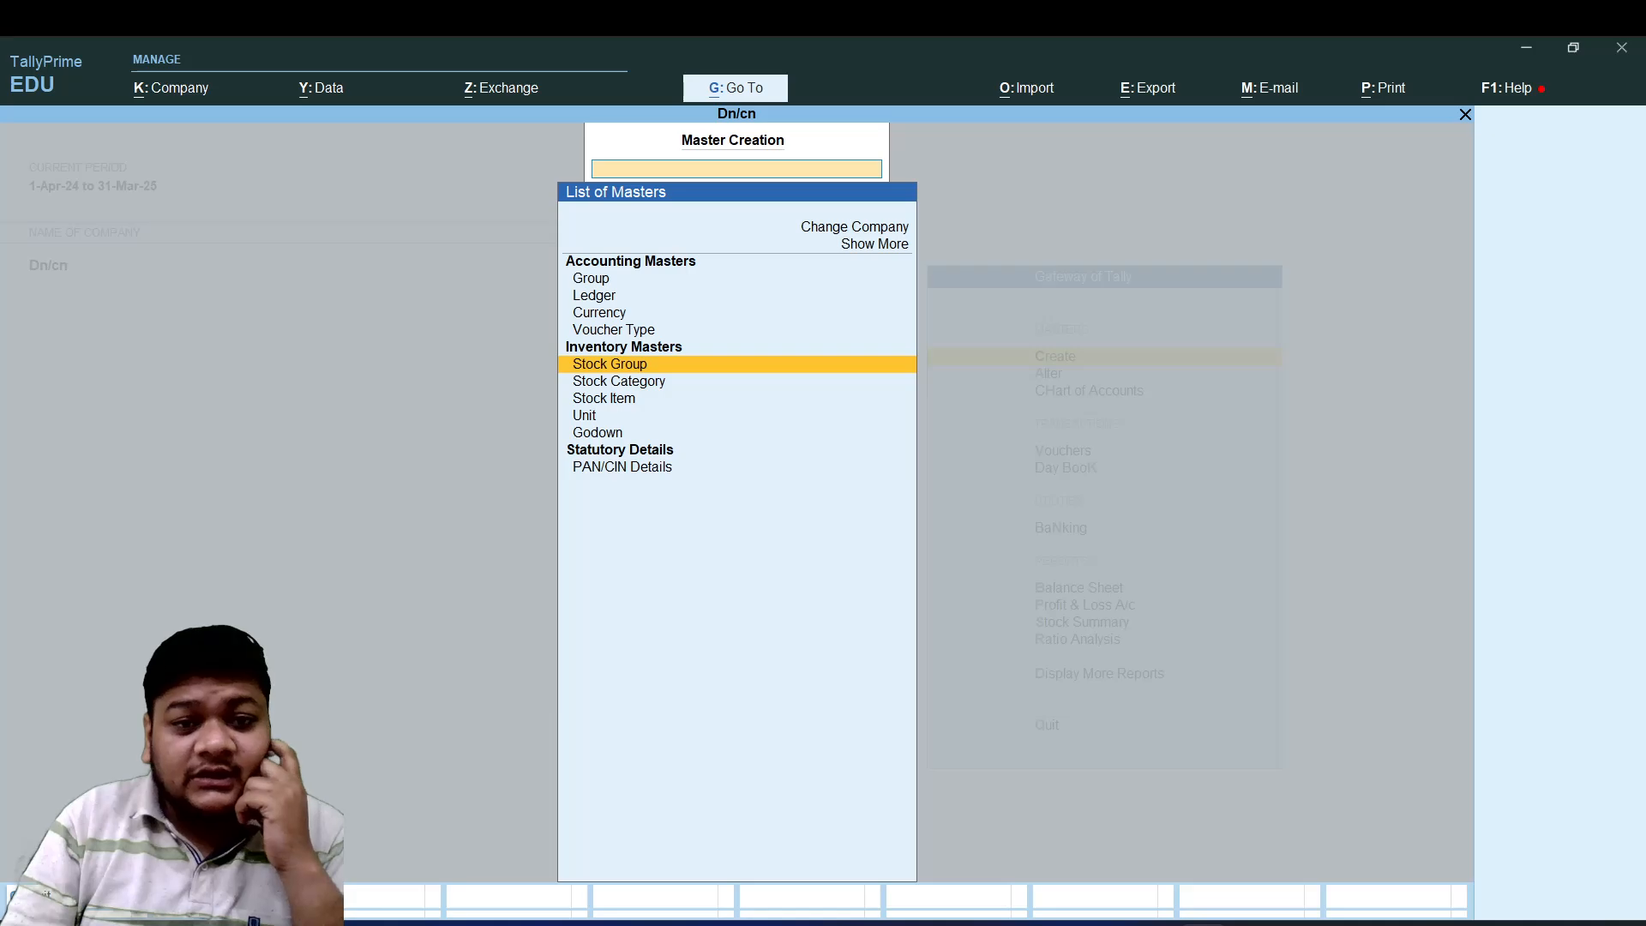
key(Return)
- Create the stock group Mobile under Primary, with no adding of item quantities
text(M)
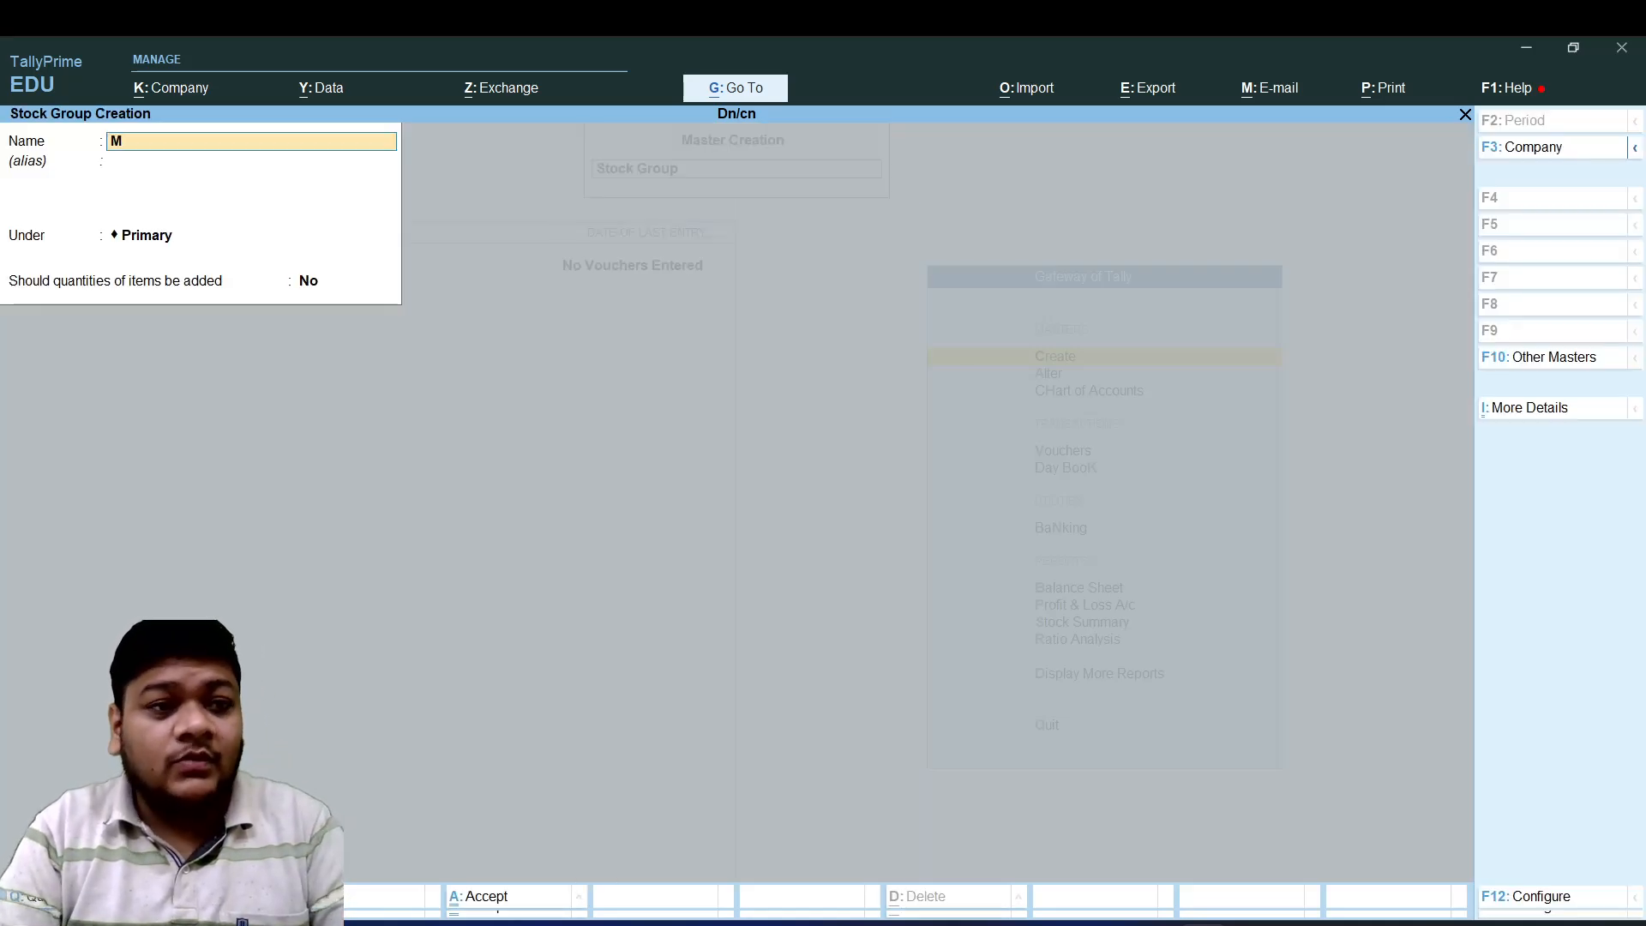
text(obil)
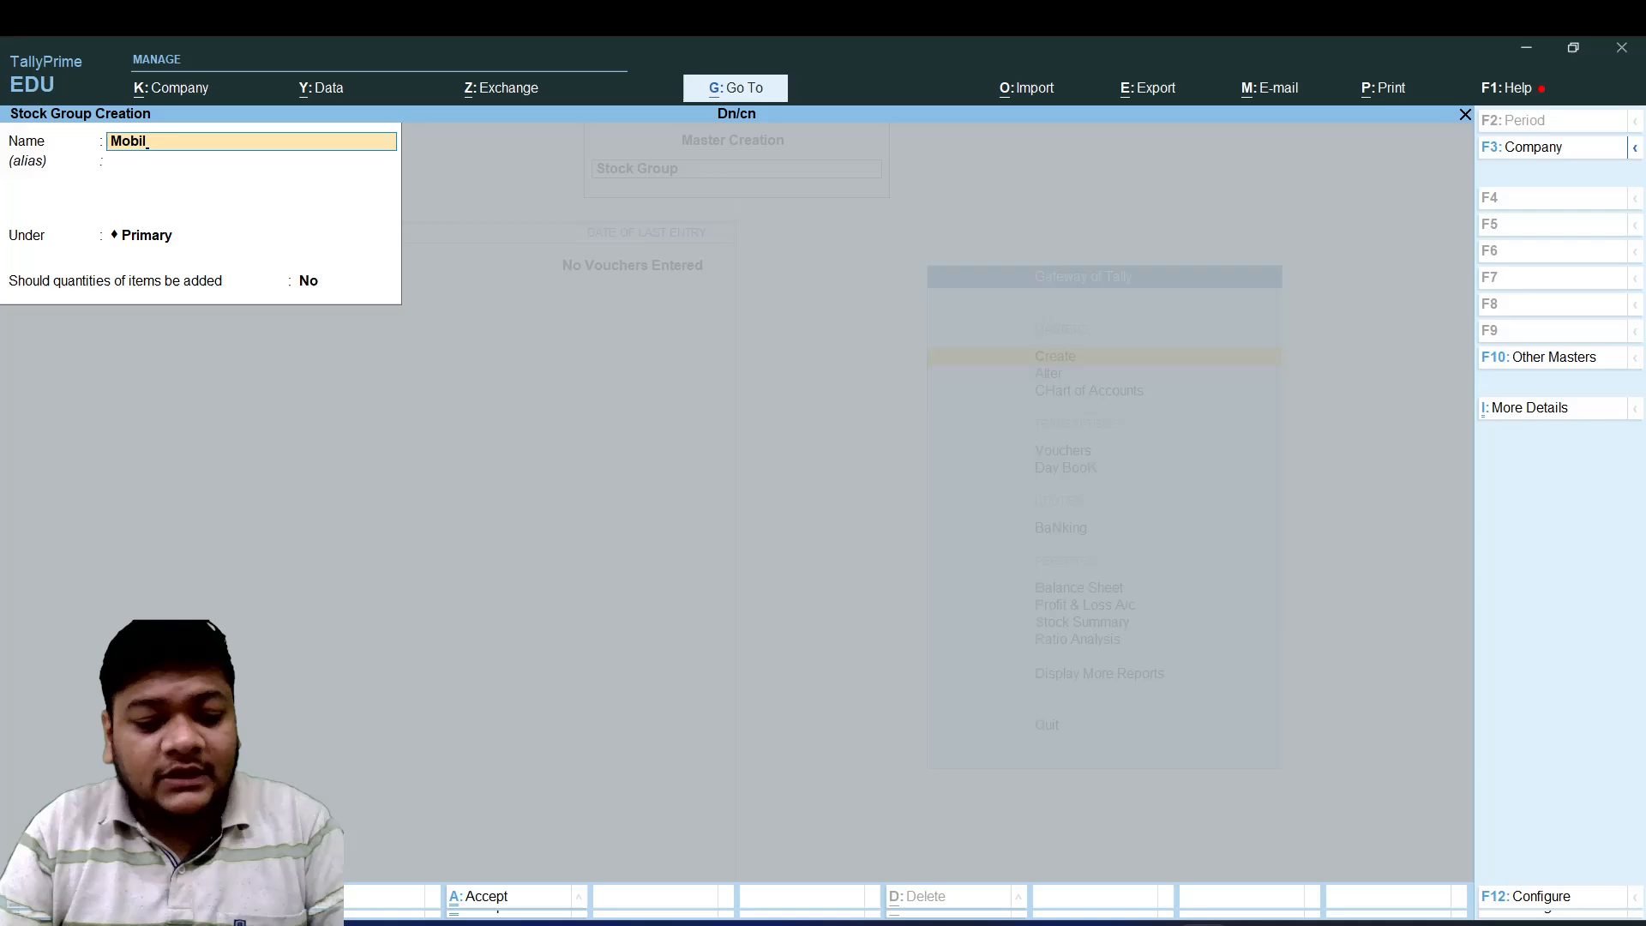
text(e)
key(Return)
key(Return)
key(Return)
key(Return)
key(Return)
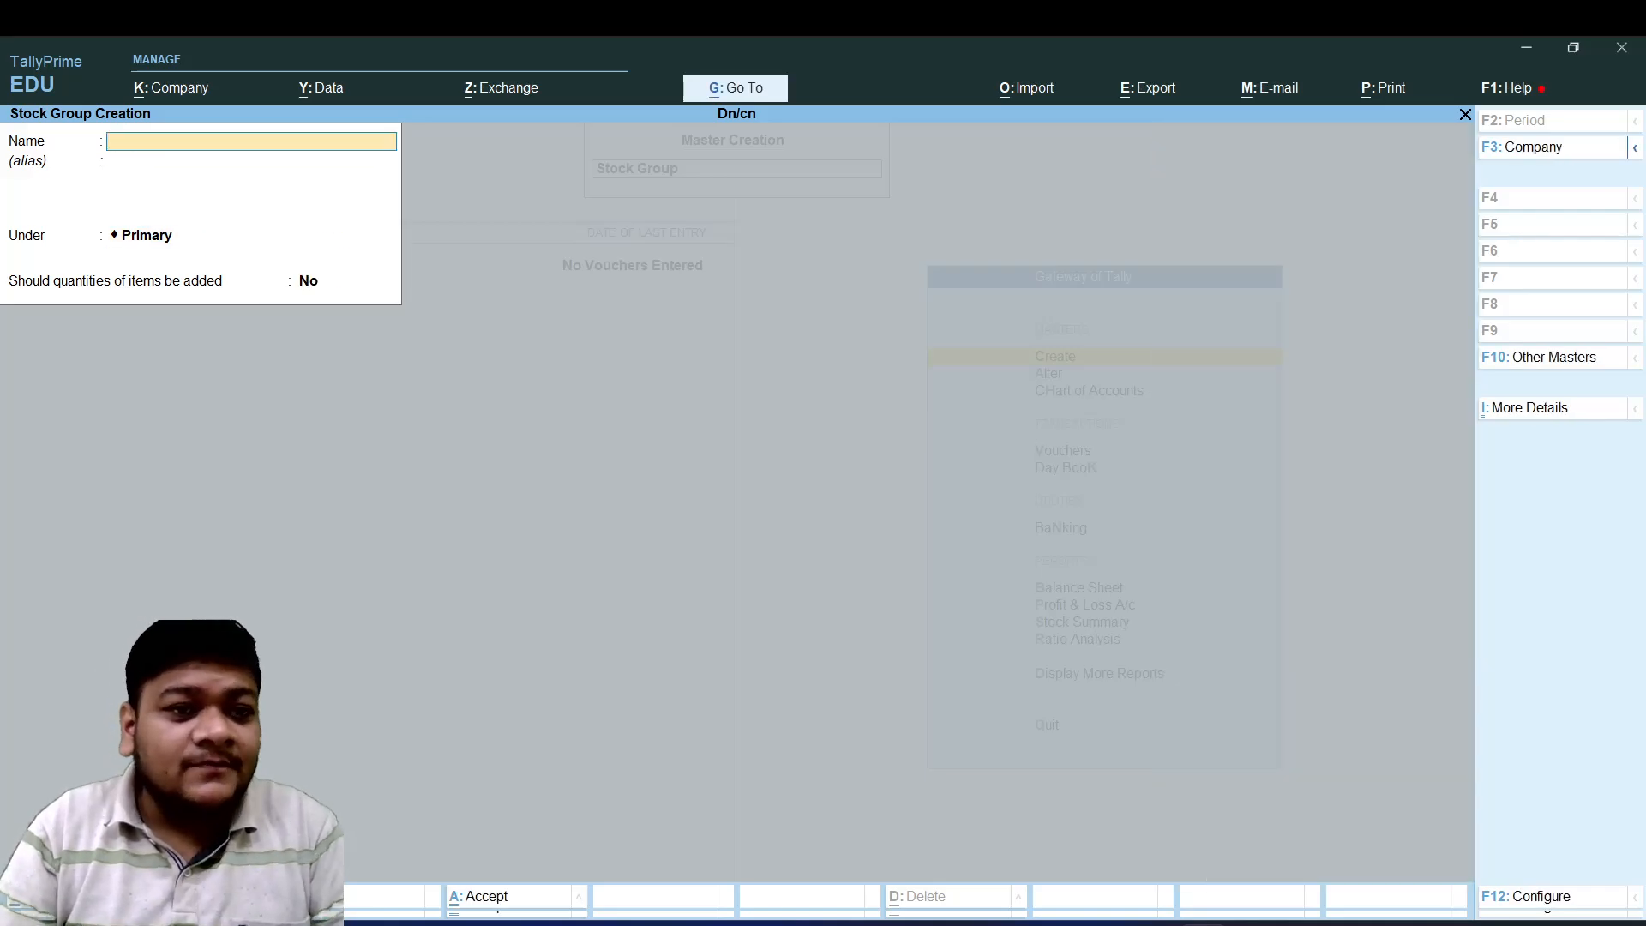
- Create a simple unit of measure with the symbol pcs, a formal name and 0 decimal places
key(Escape)
key(Down)
key(Down)
key(Return)
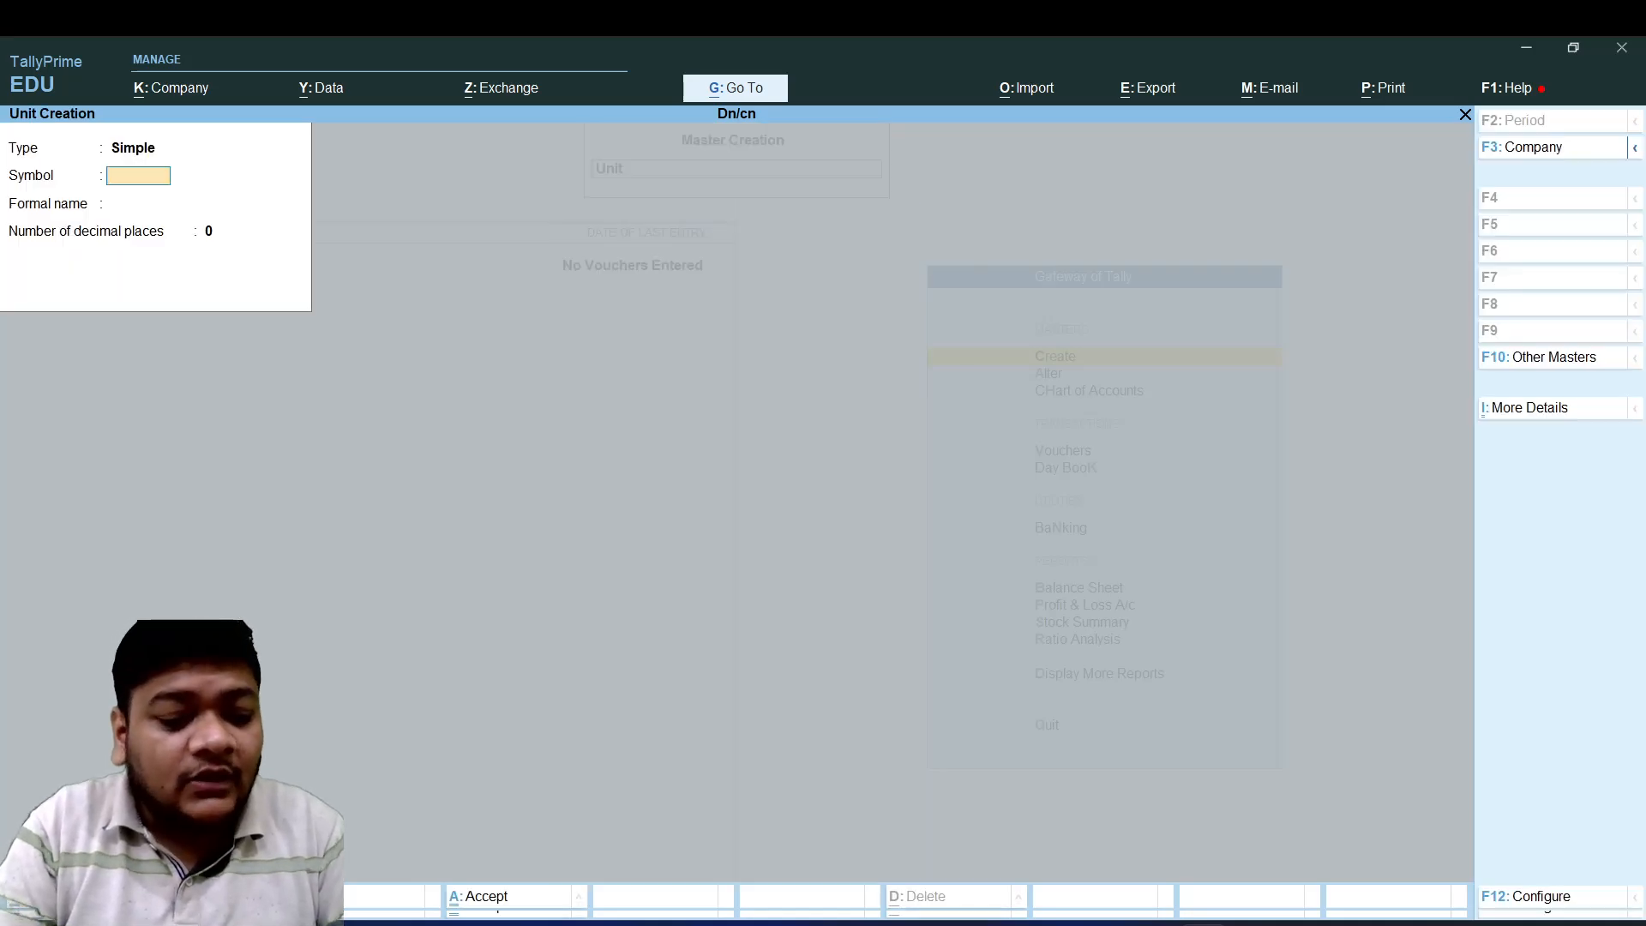
text(pcs)
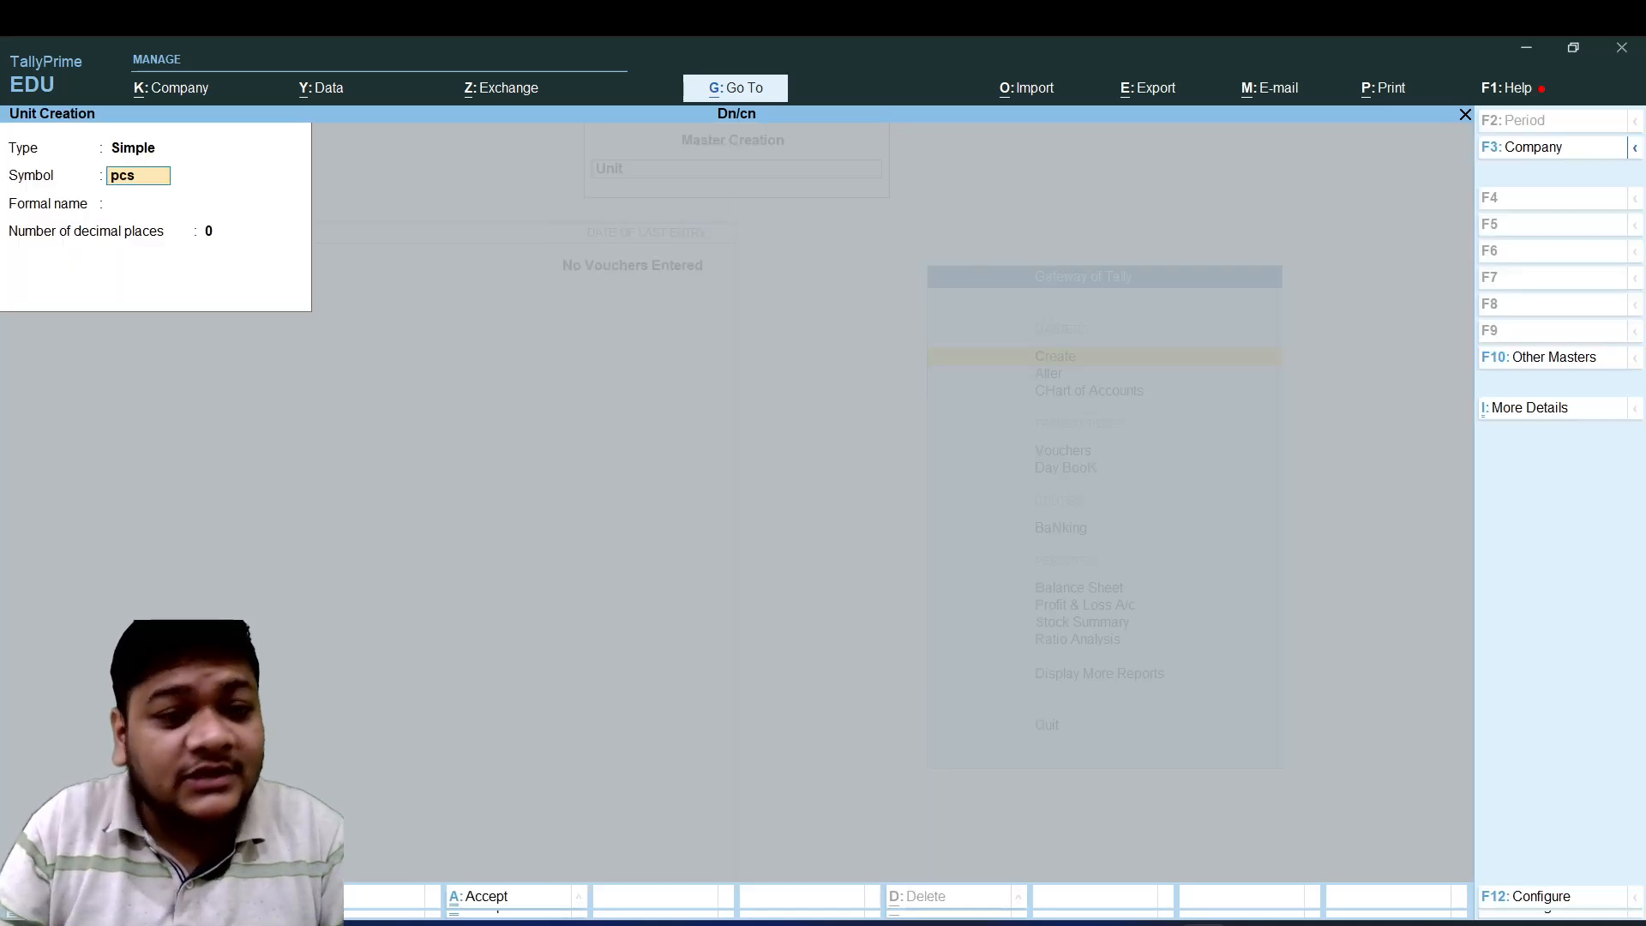
key(Return)
text(Pi)
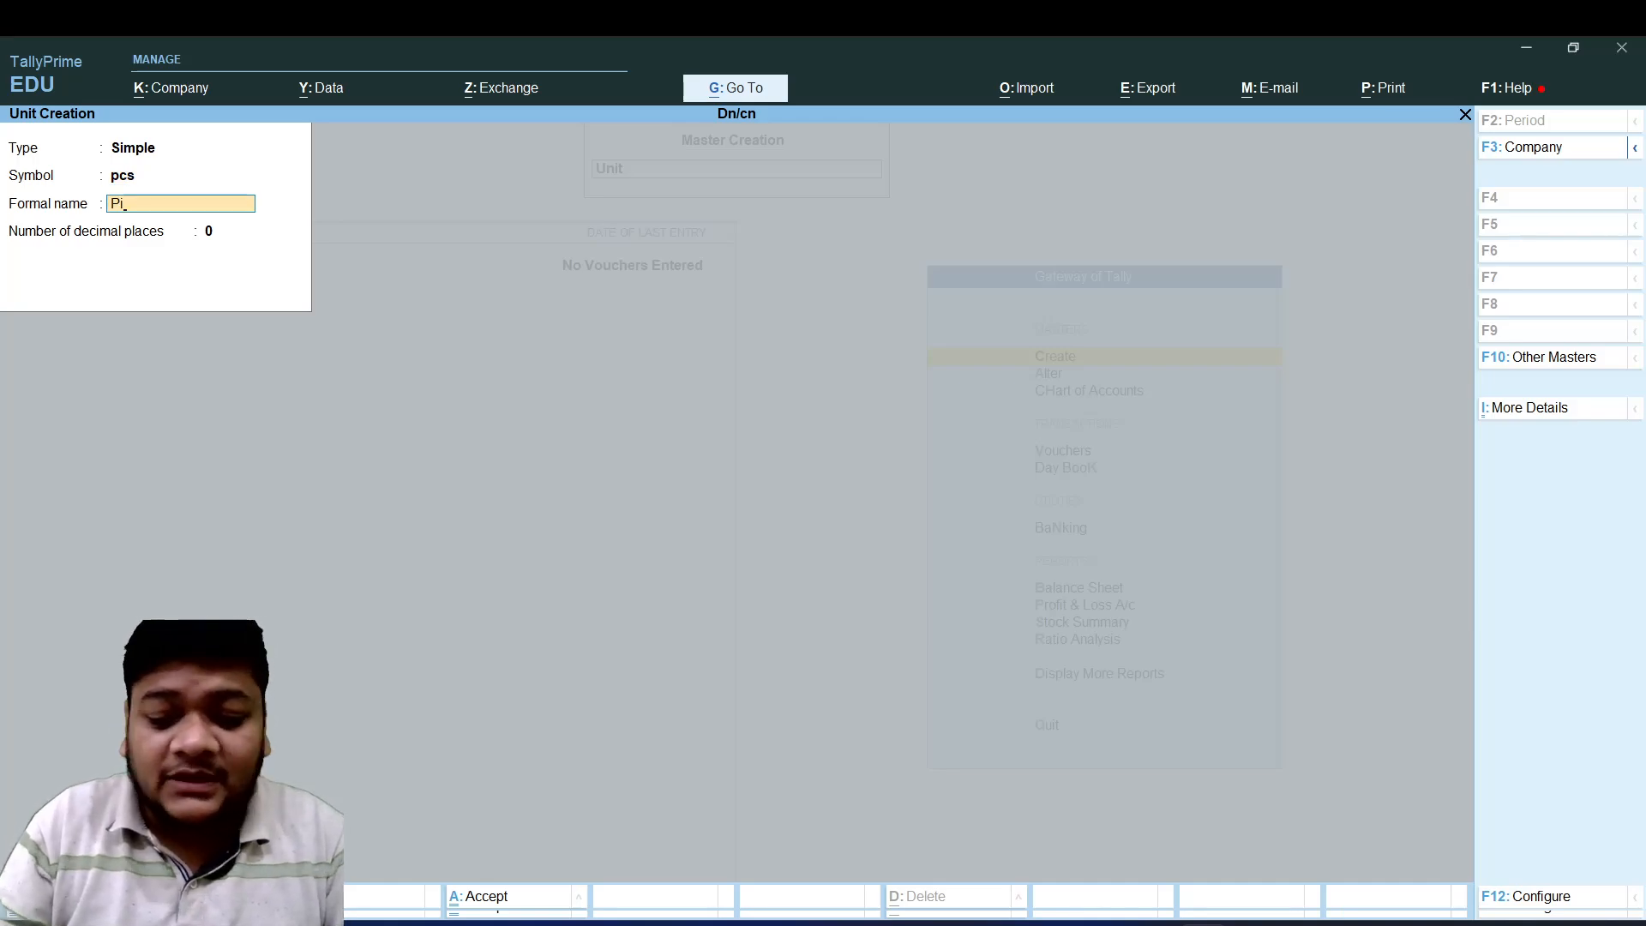
key(Return)
key(Return)
key(Return)
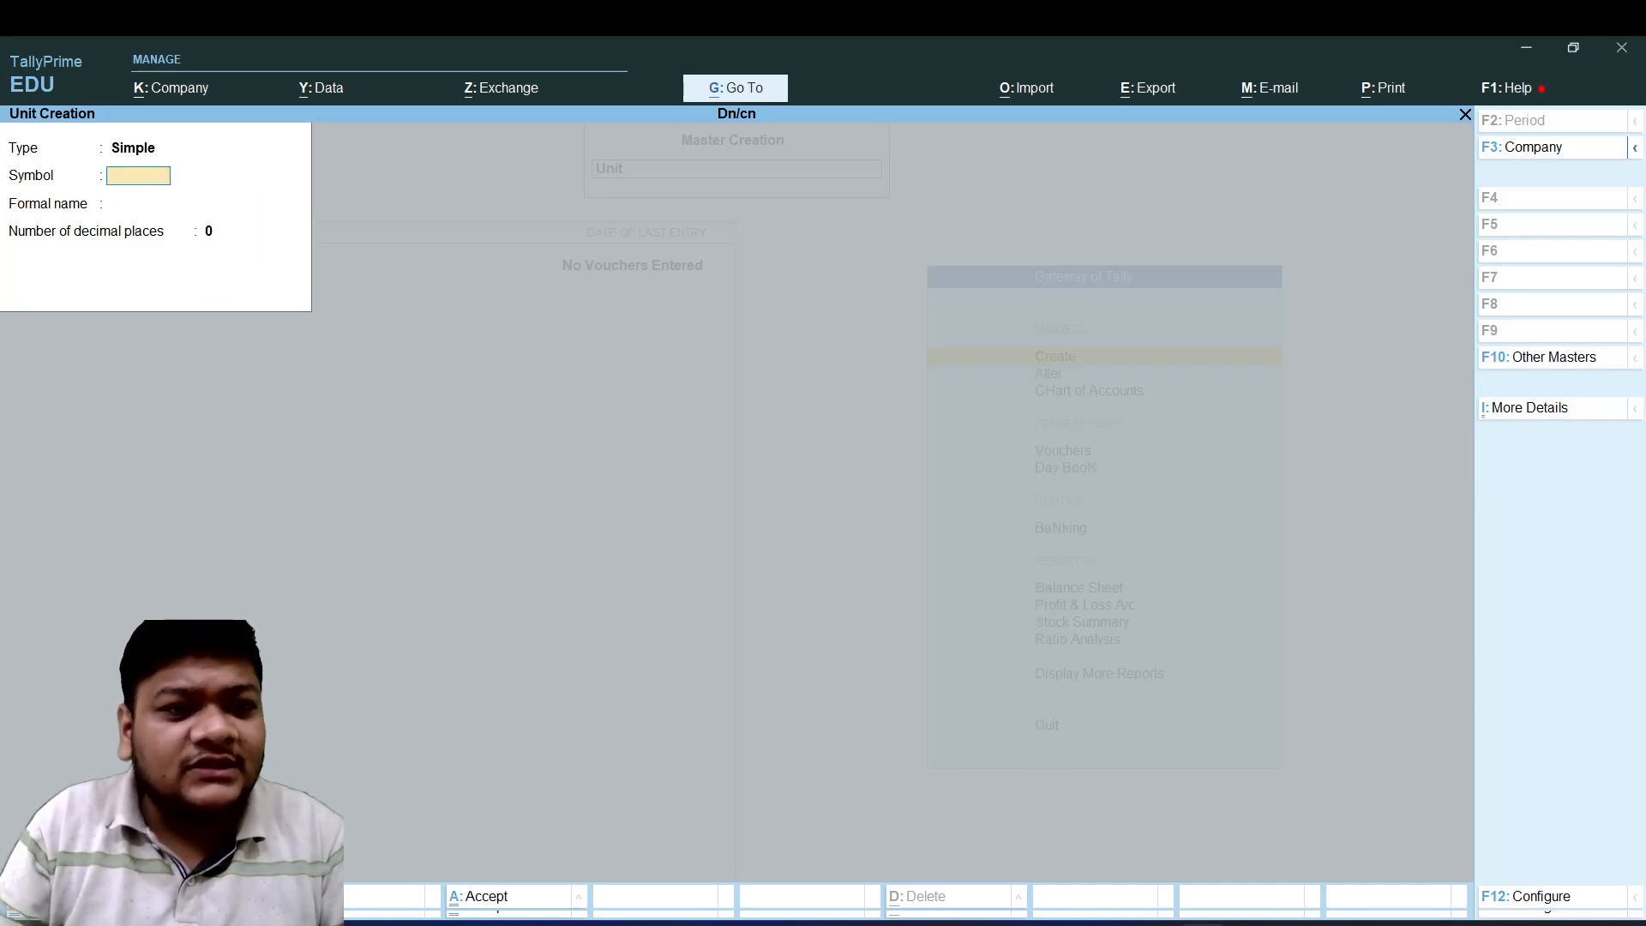
- Start a new stock item named Vivo and place it under the Mobile stock group
key(Escape)
key(Up)
key(Return)
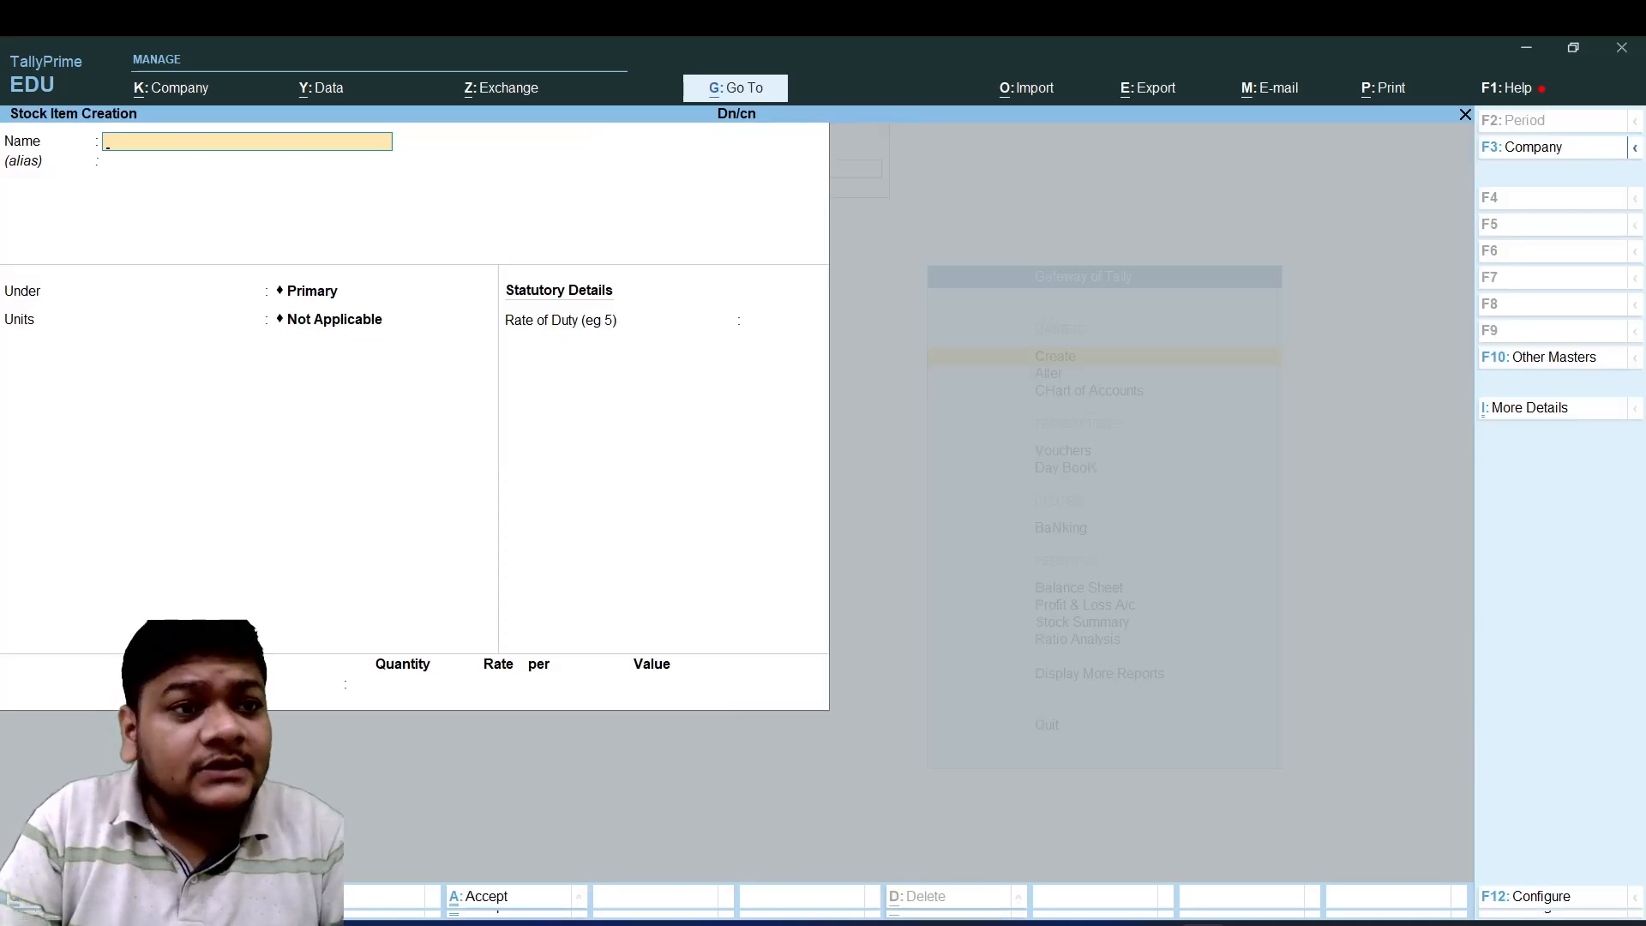
text(Viv)
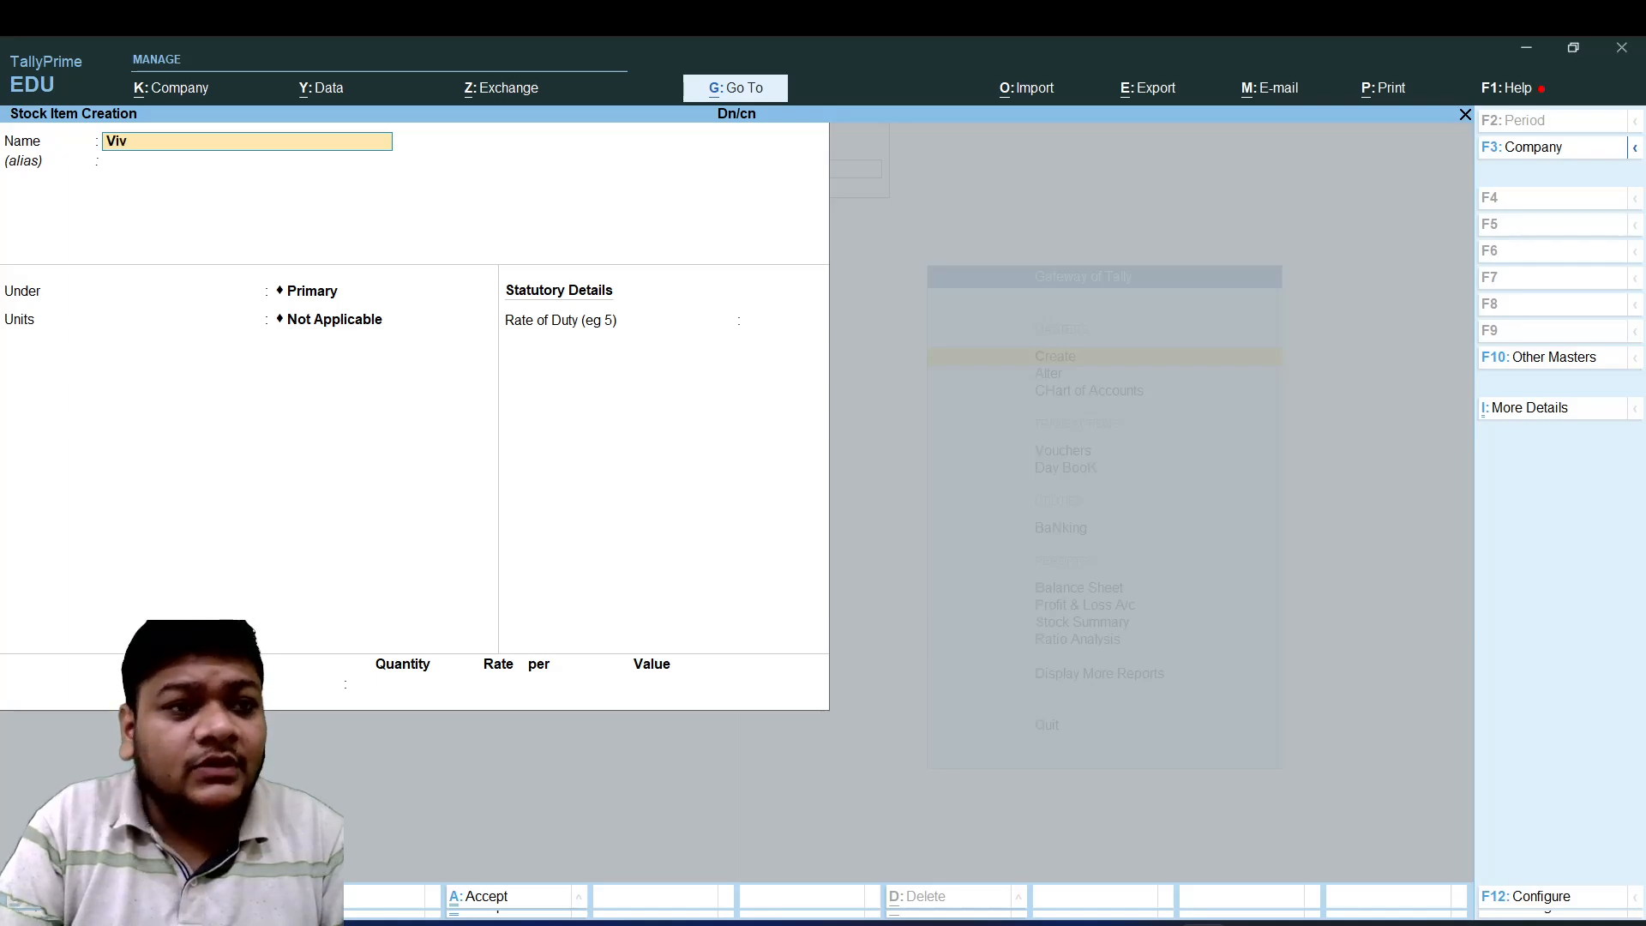
text(o)
key(Return)
key(Return)
key(Down)
key(Return)
- Set the Vivo item's unit to pcs and leave its alternate units as Not Applicable
key(Return)
key(BackSpace)
key(Down)
key(Return)
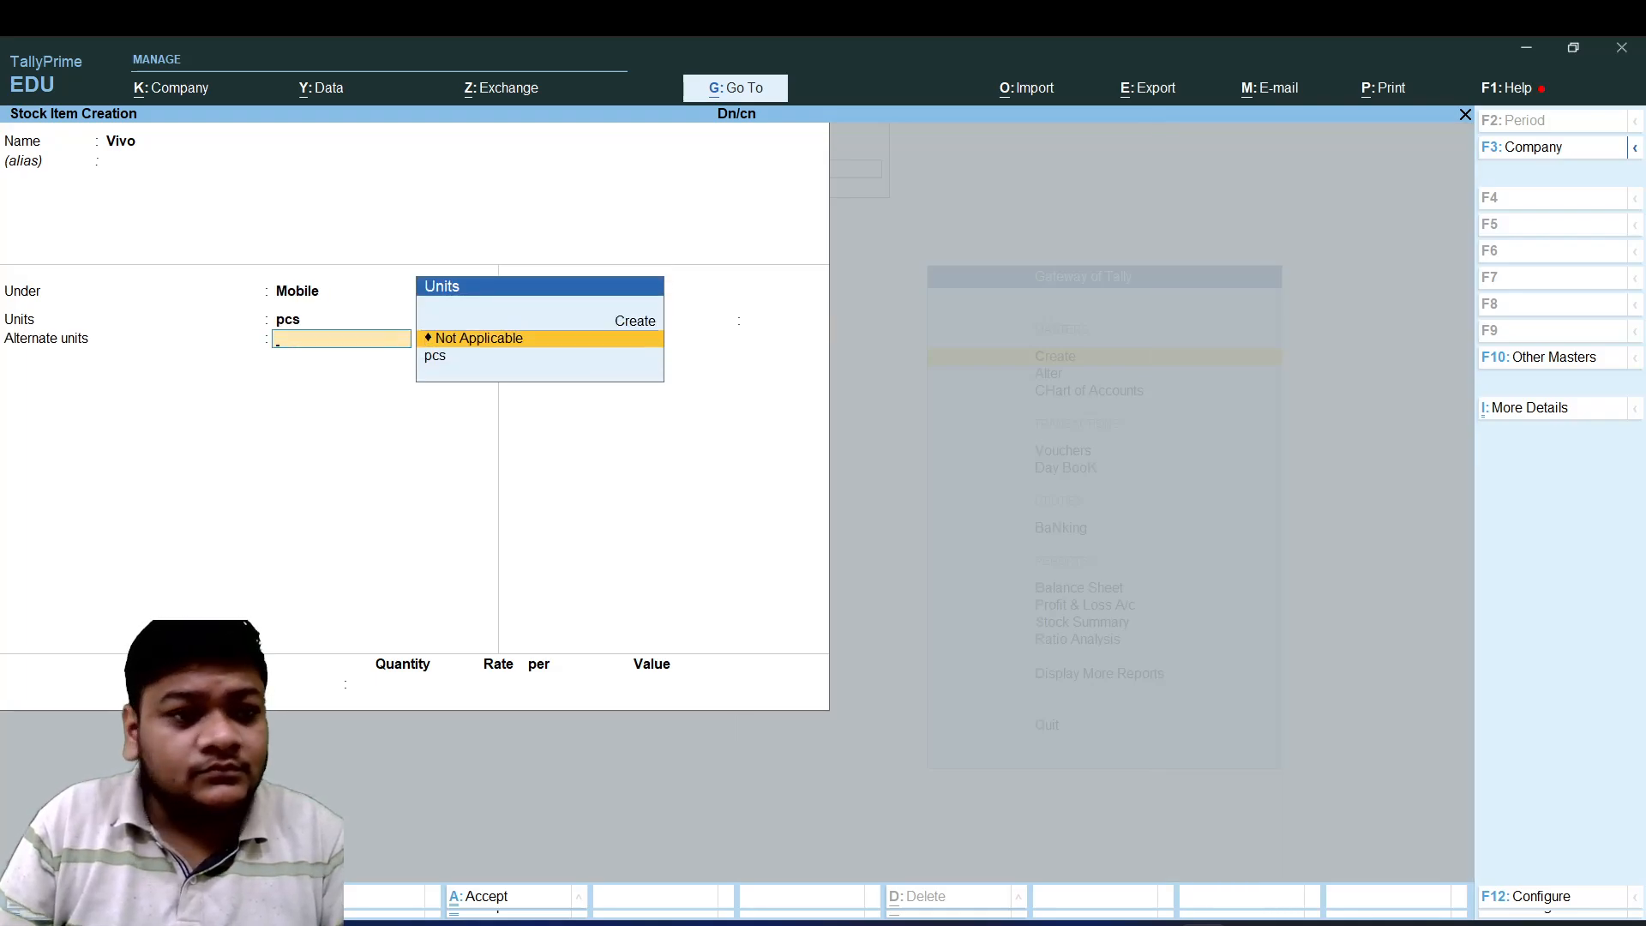
key(Up)
key(Down)
key(Return)
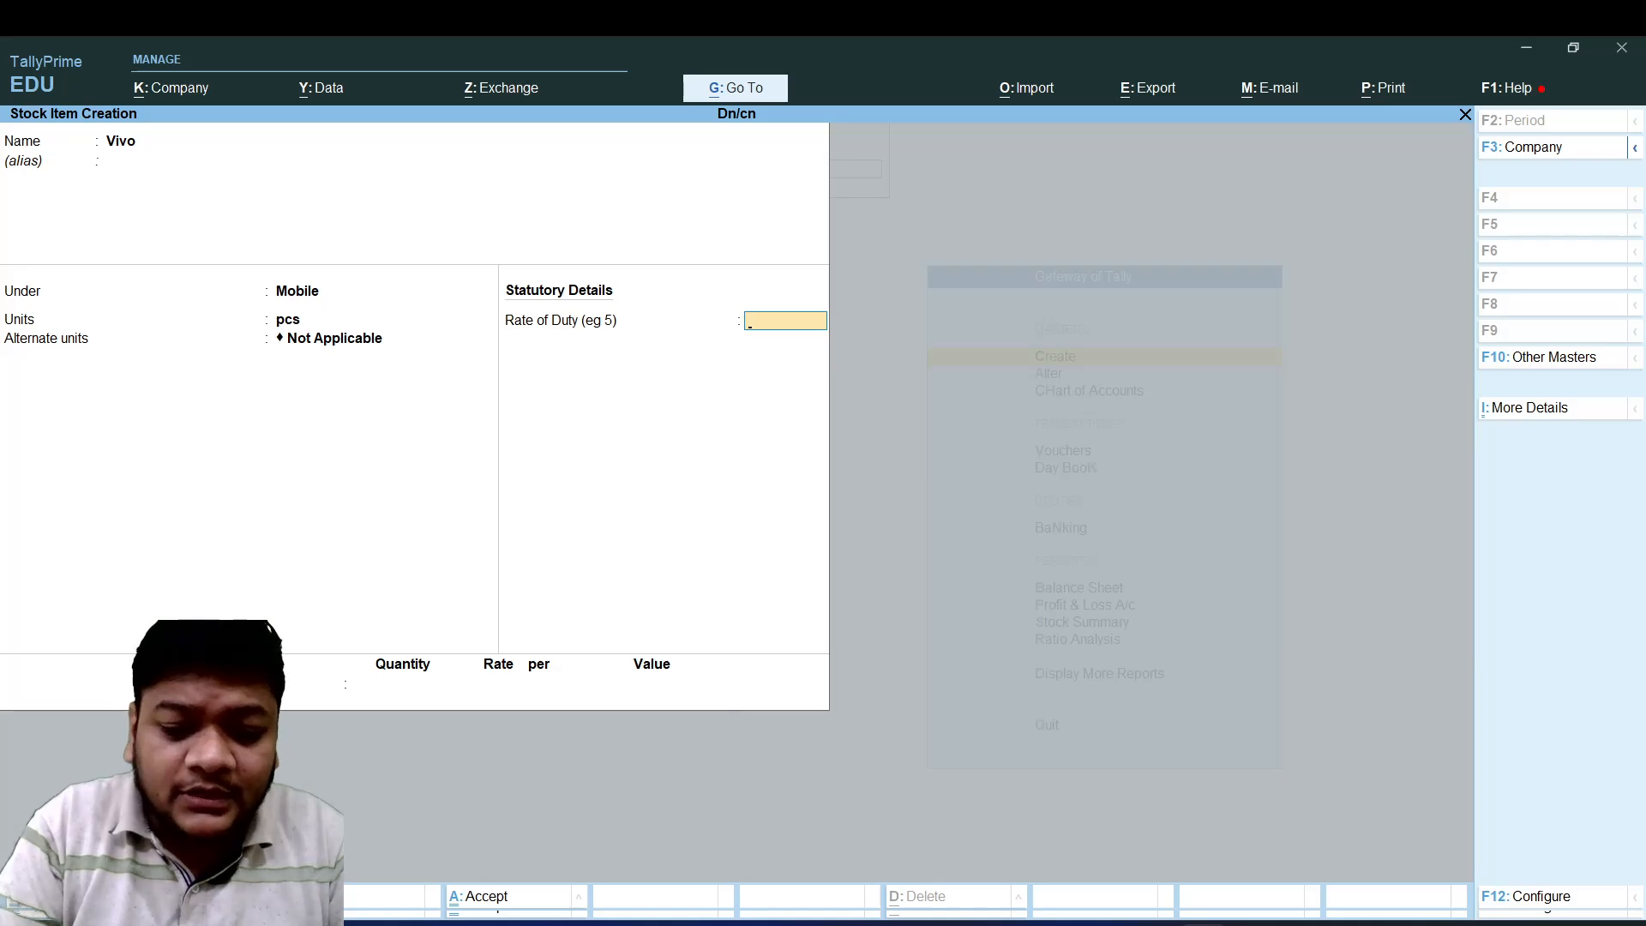
- Turn off Use Alternate Units in the stock item configuration and save it
key(F12)
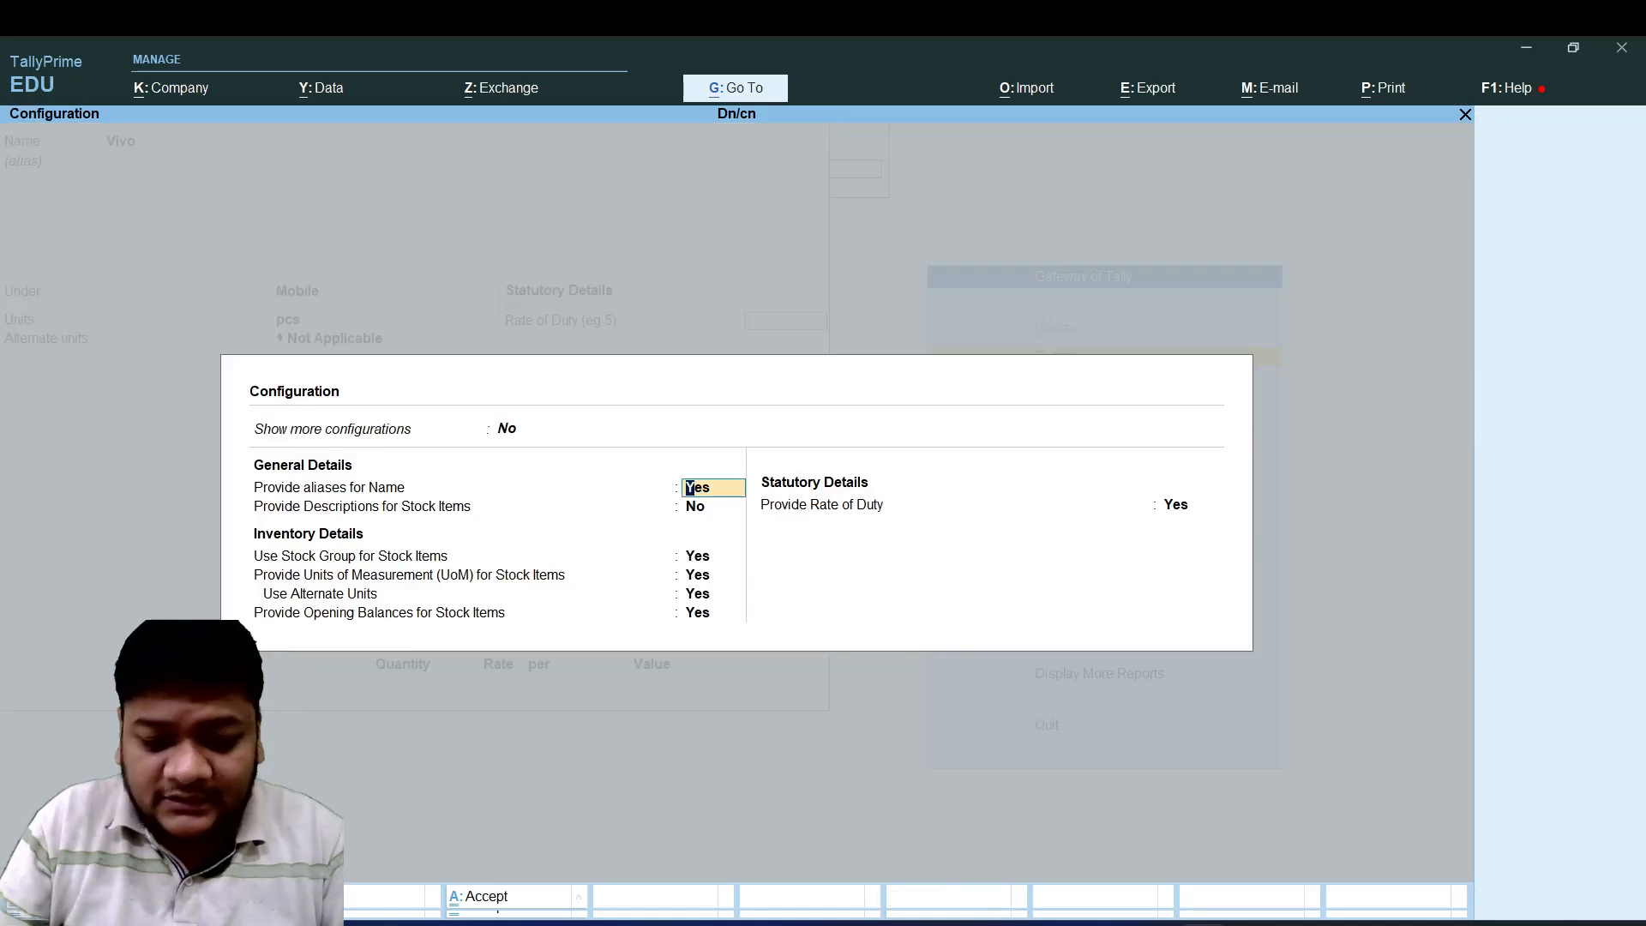
key(Return)
key(Return)
key(Return)
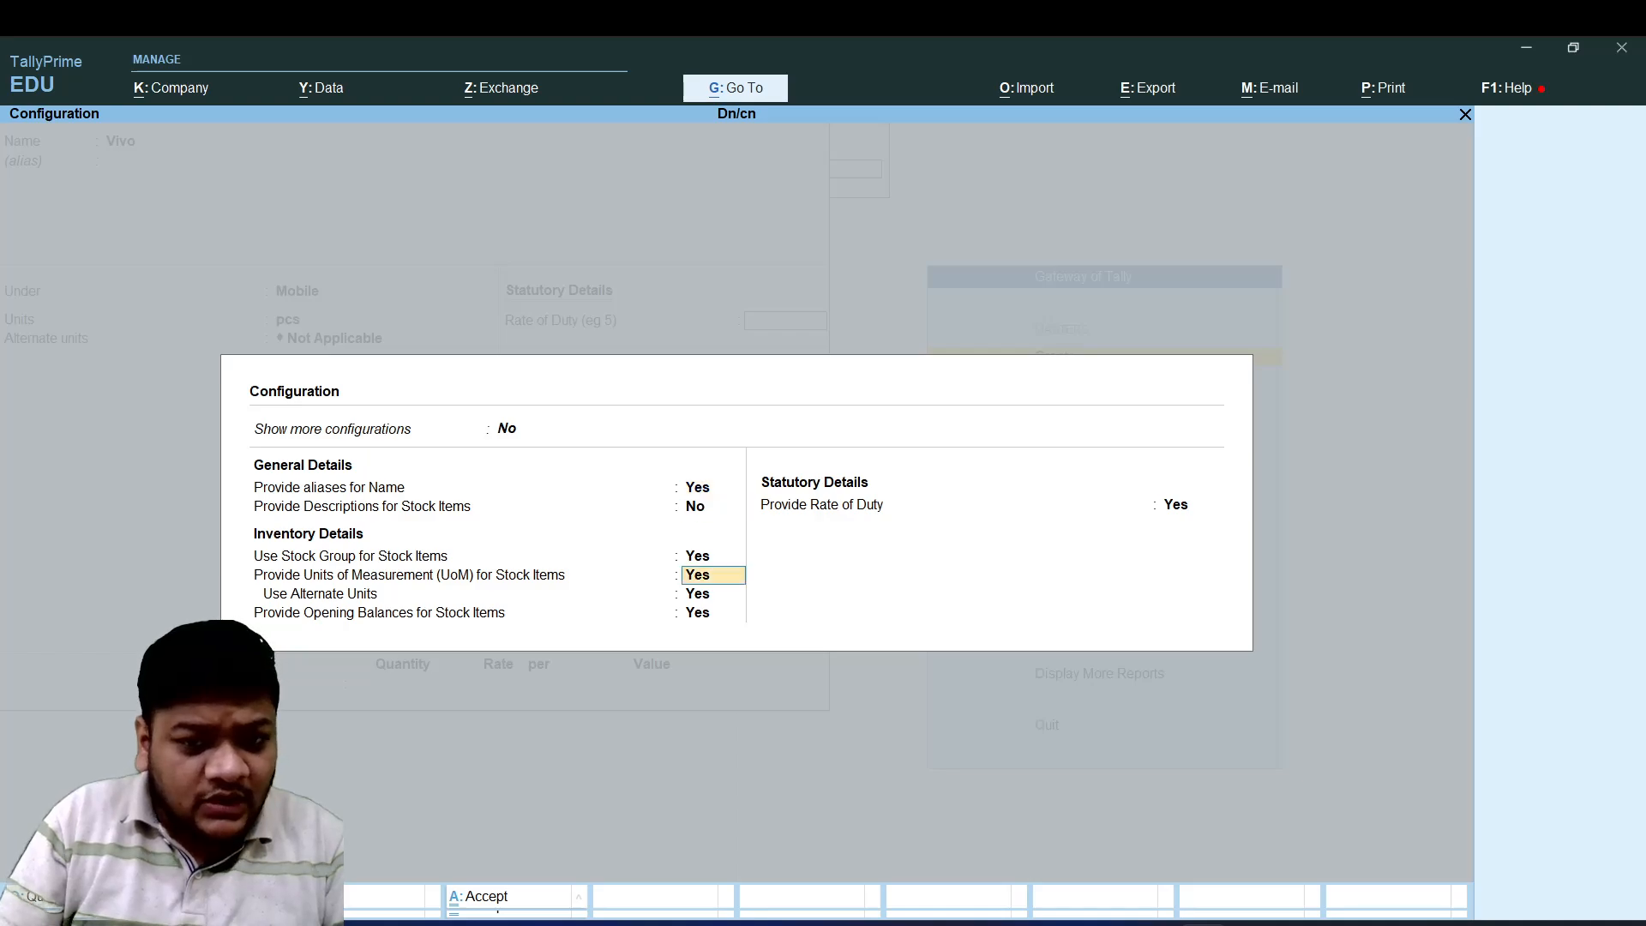
key(Return)
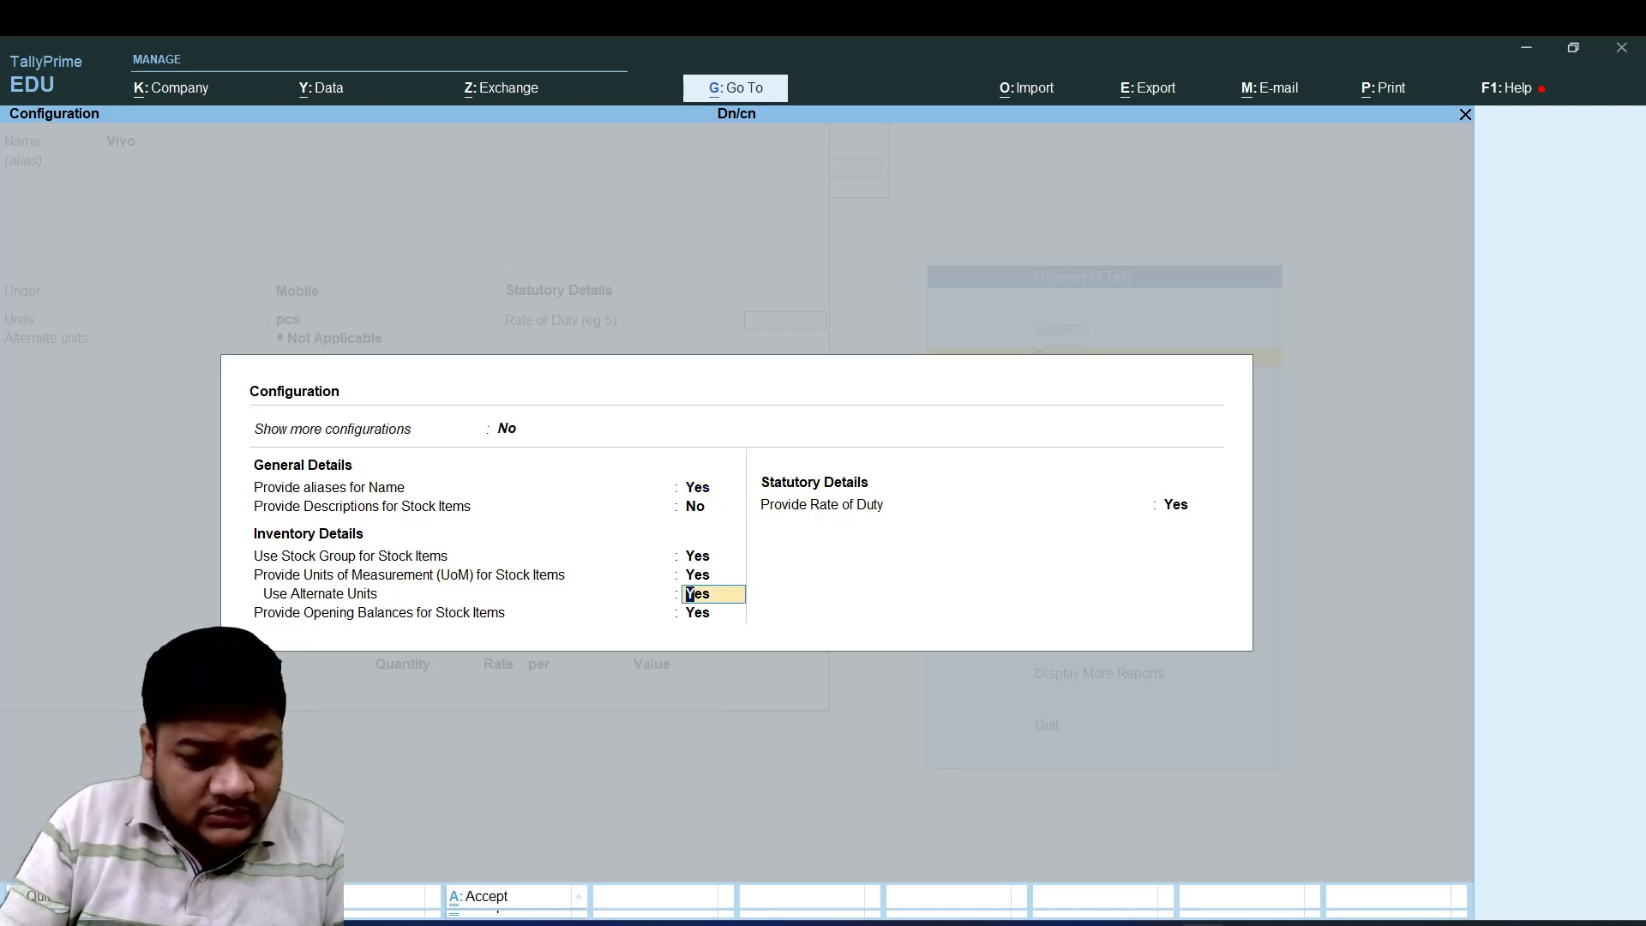
key(n)
key(Return)
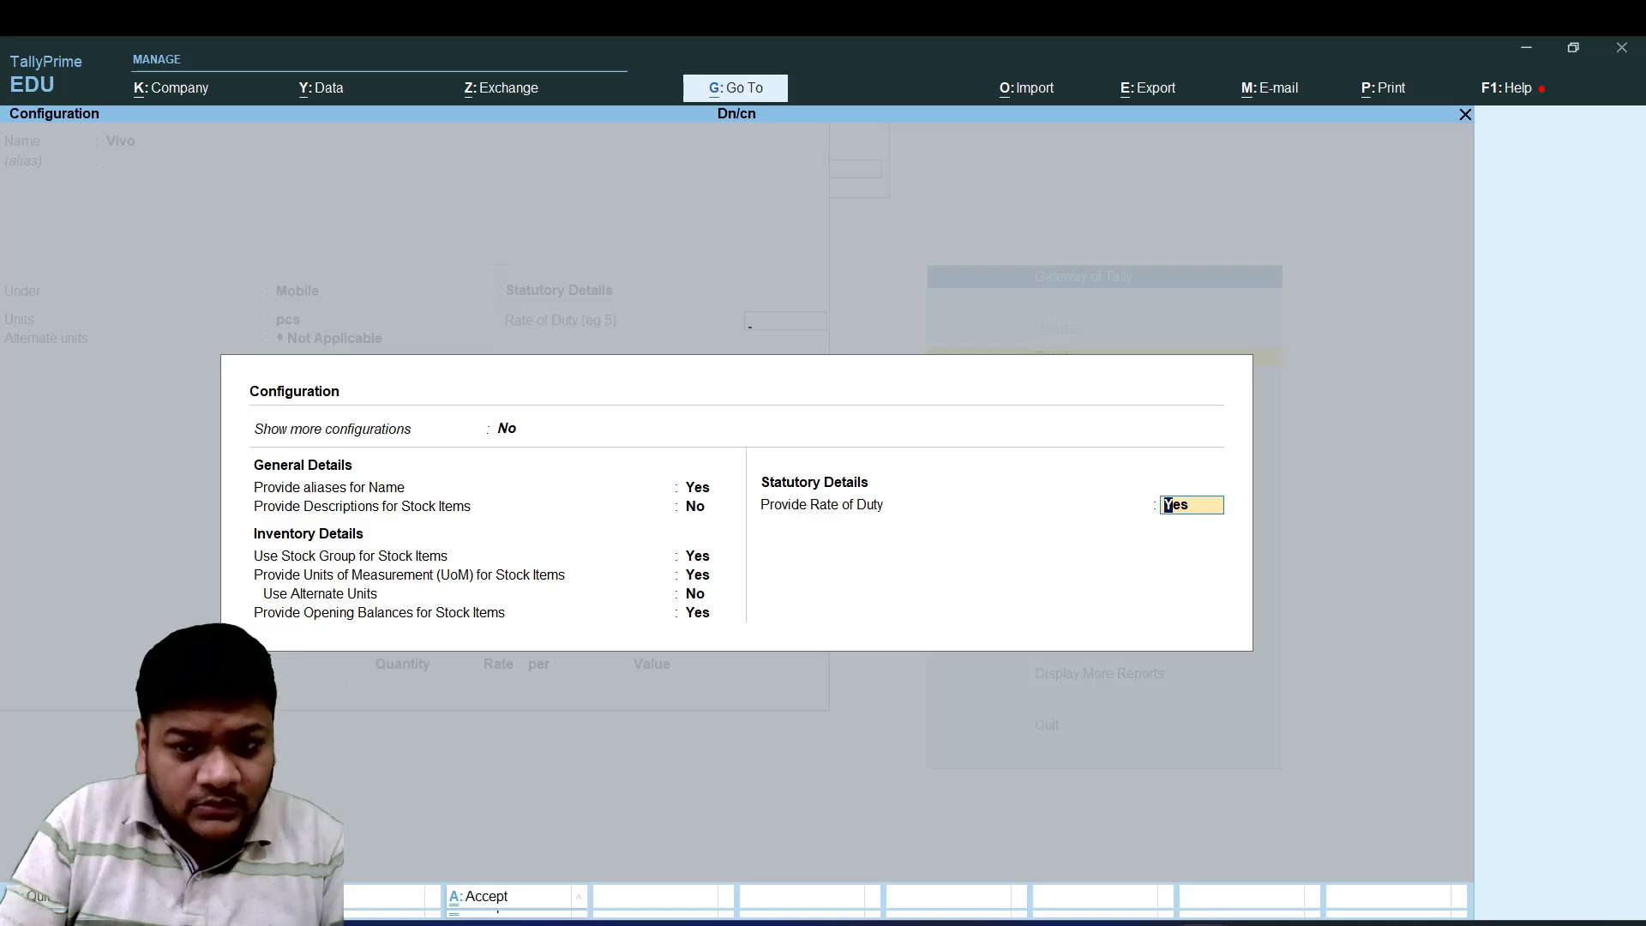
key(Return)
- Keep Provide Rate of Duty enabled in the stock item configuration and save the Vivo stock item
key(Return)
key(Return)
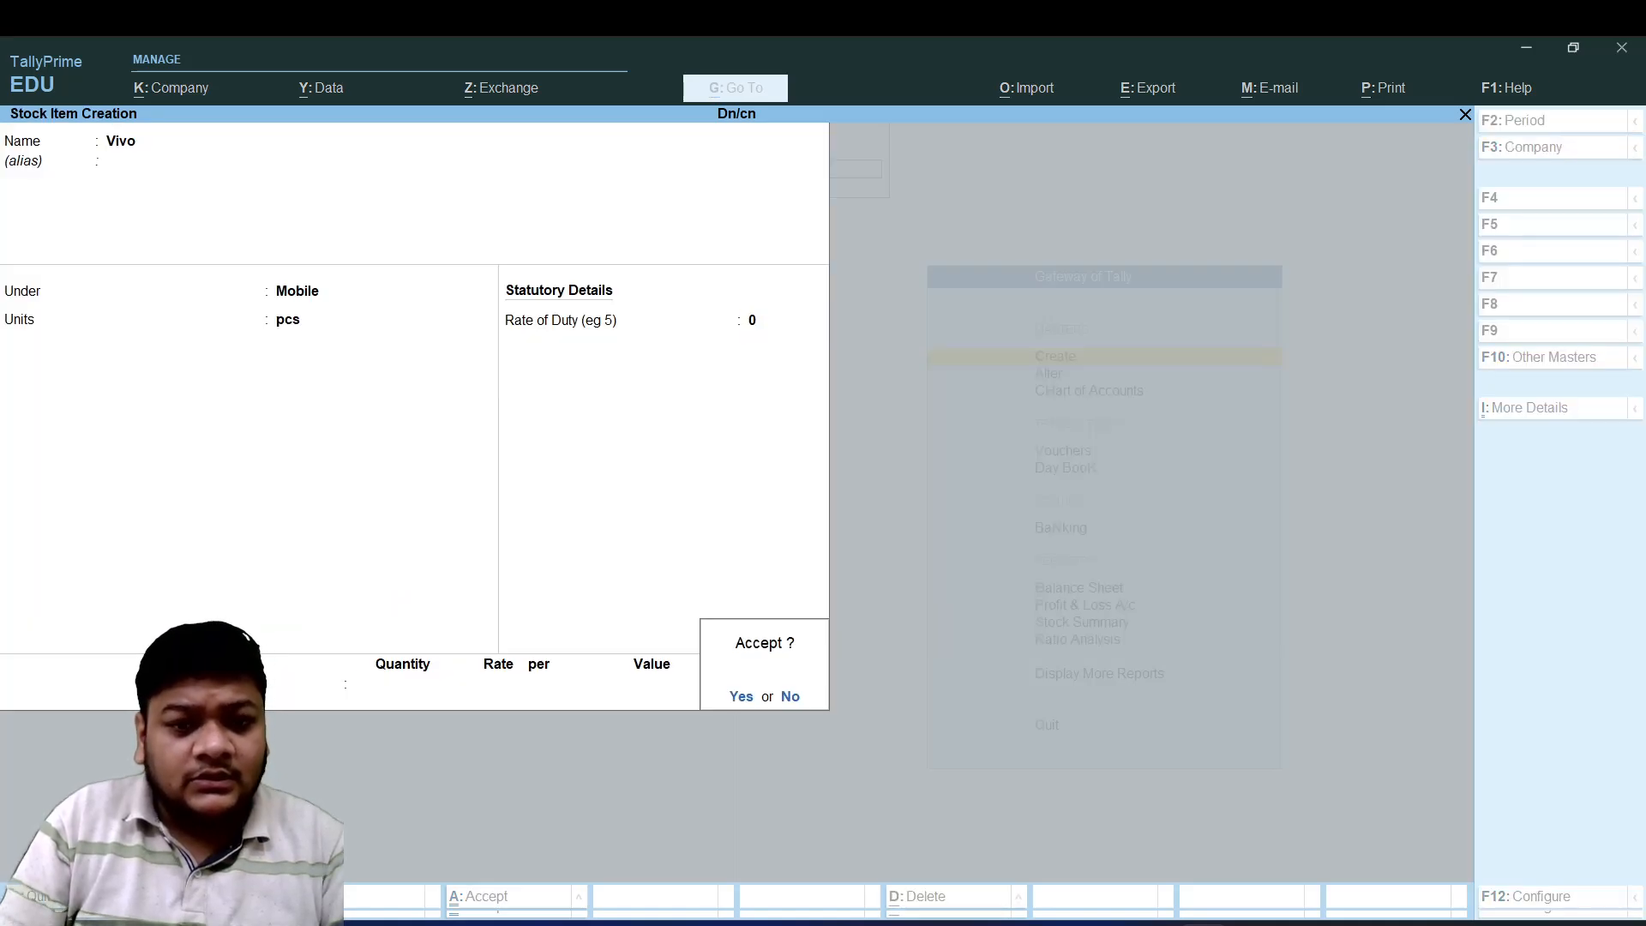
key(Return)
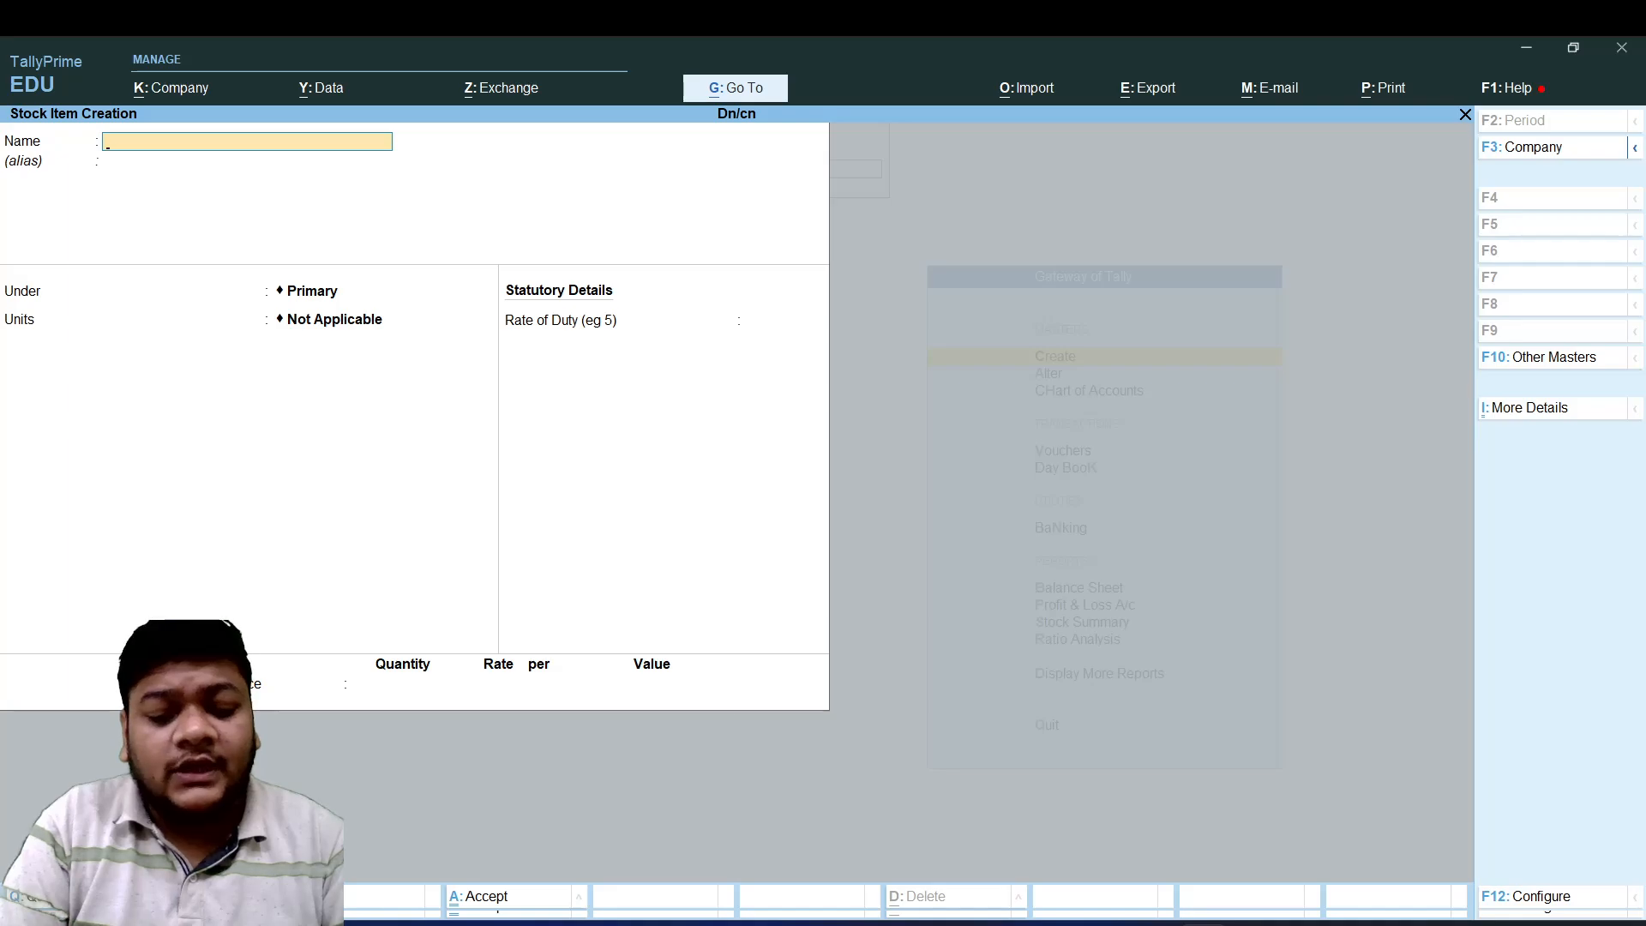
- Create a stock item named Oppo under the Mobile stock group with pcs as its unit
text(Oppo)
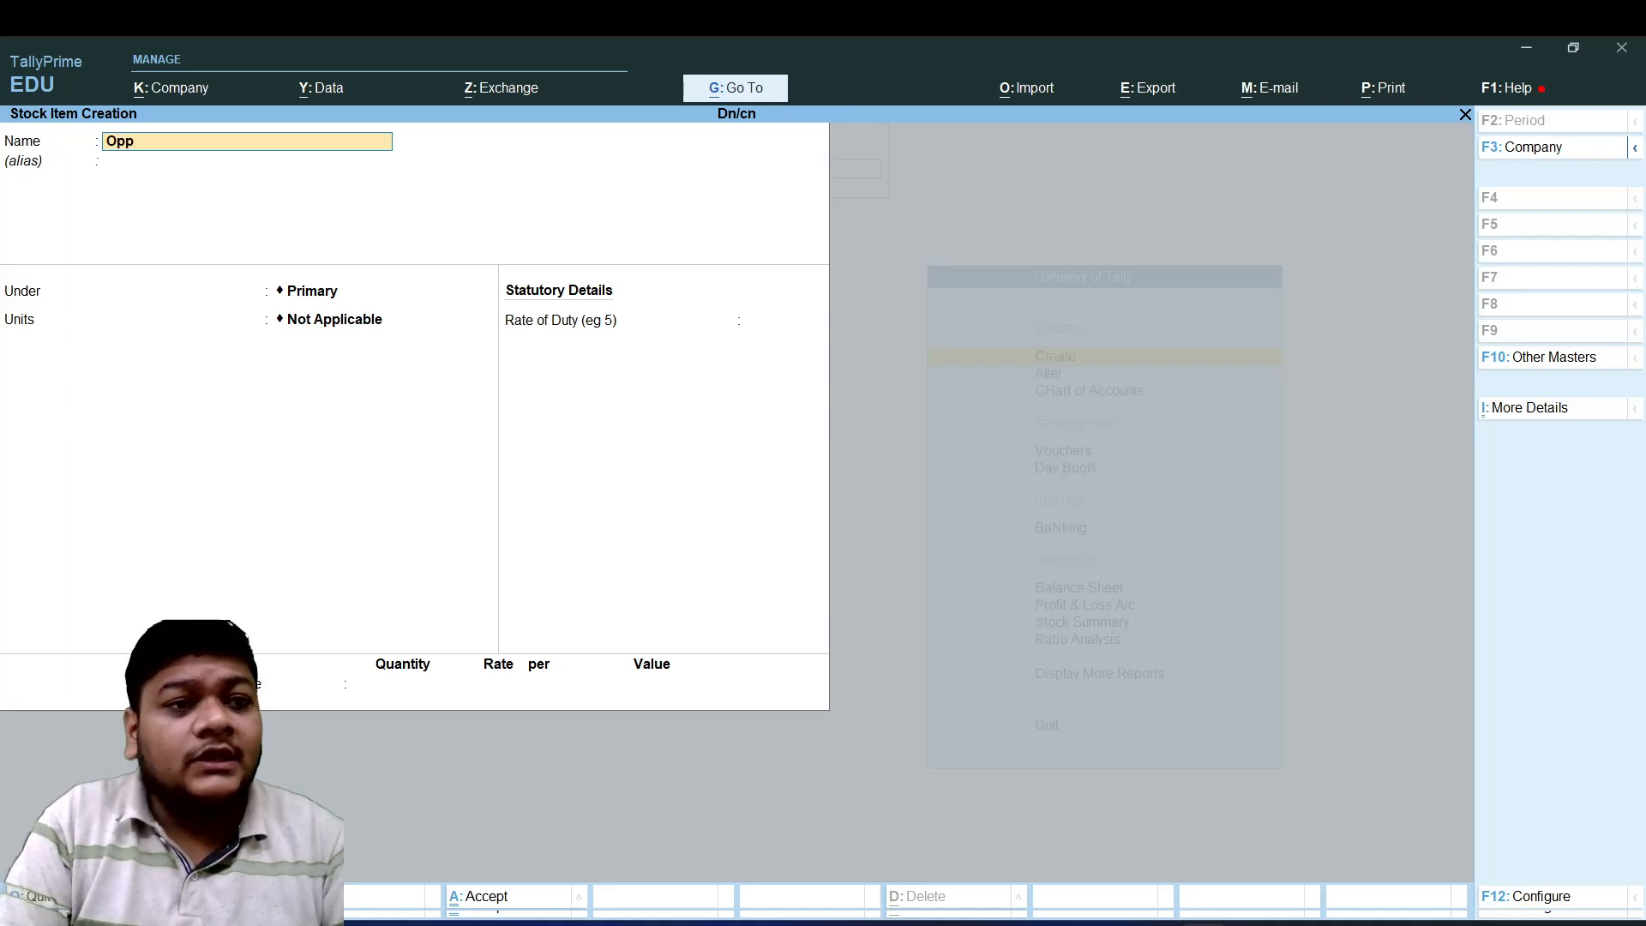
key(Return)
key(Return)
key(Down)
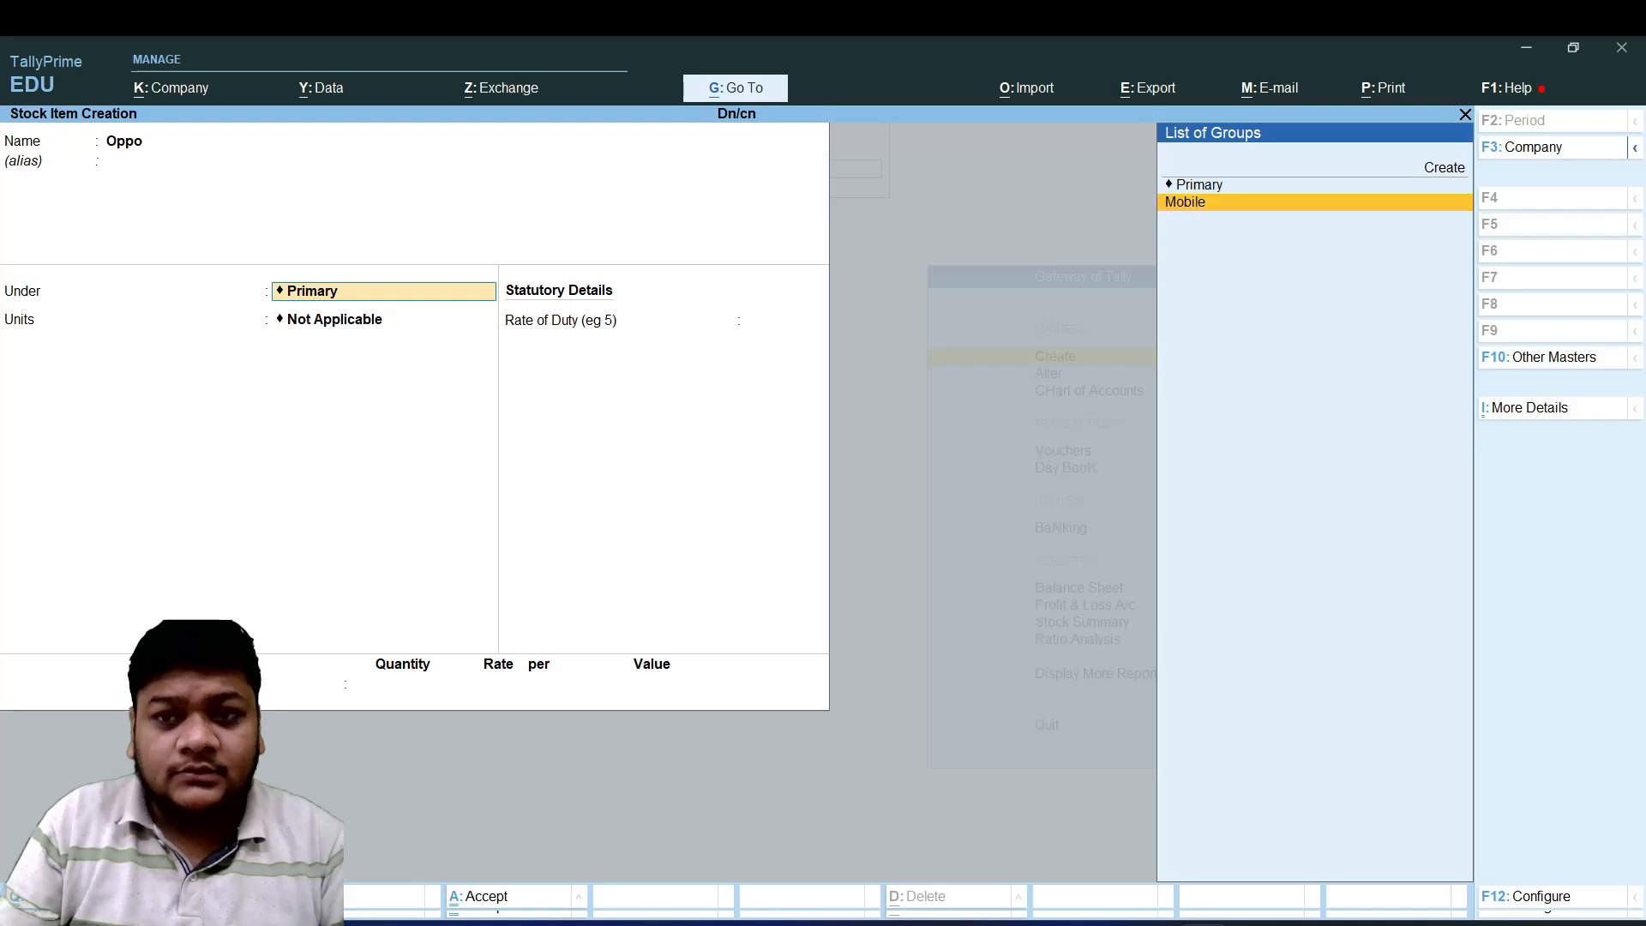
key(Return)
key(Return)
key(Return)
key(Return)
key(Return)
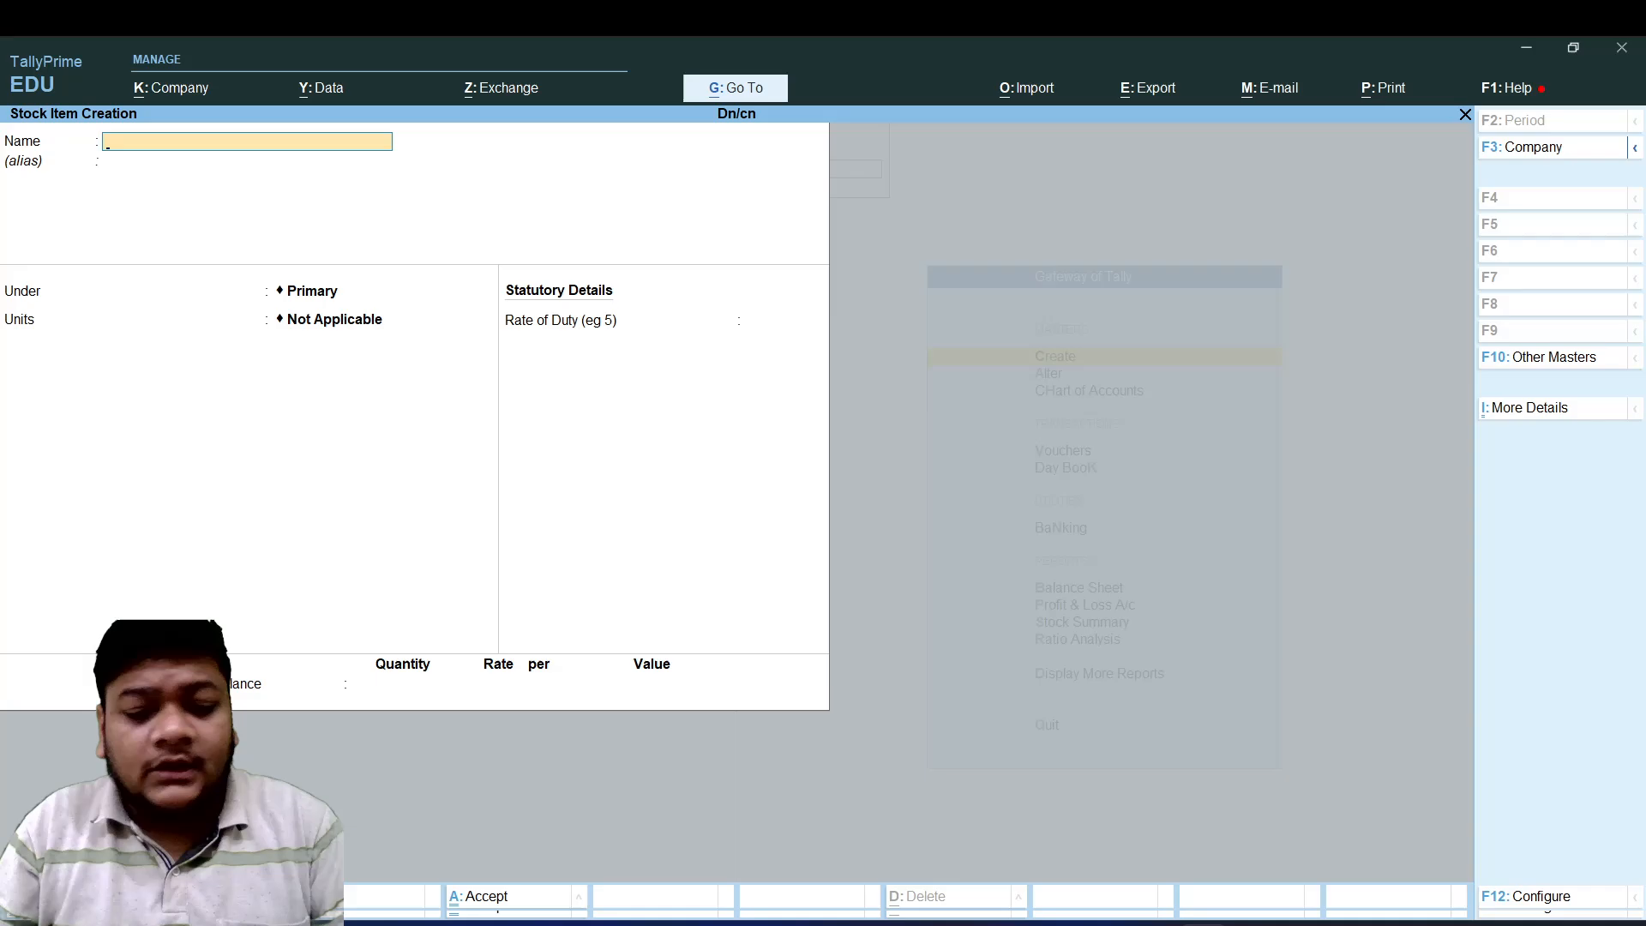
- Leave stock item creation, open voucher entry and look at the Purchase, Debit Note and Credit Note voucher screens
key(Escape)
key(Escape)
key(Down)
key(Down)
key(Down)
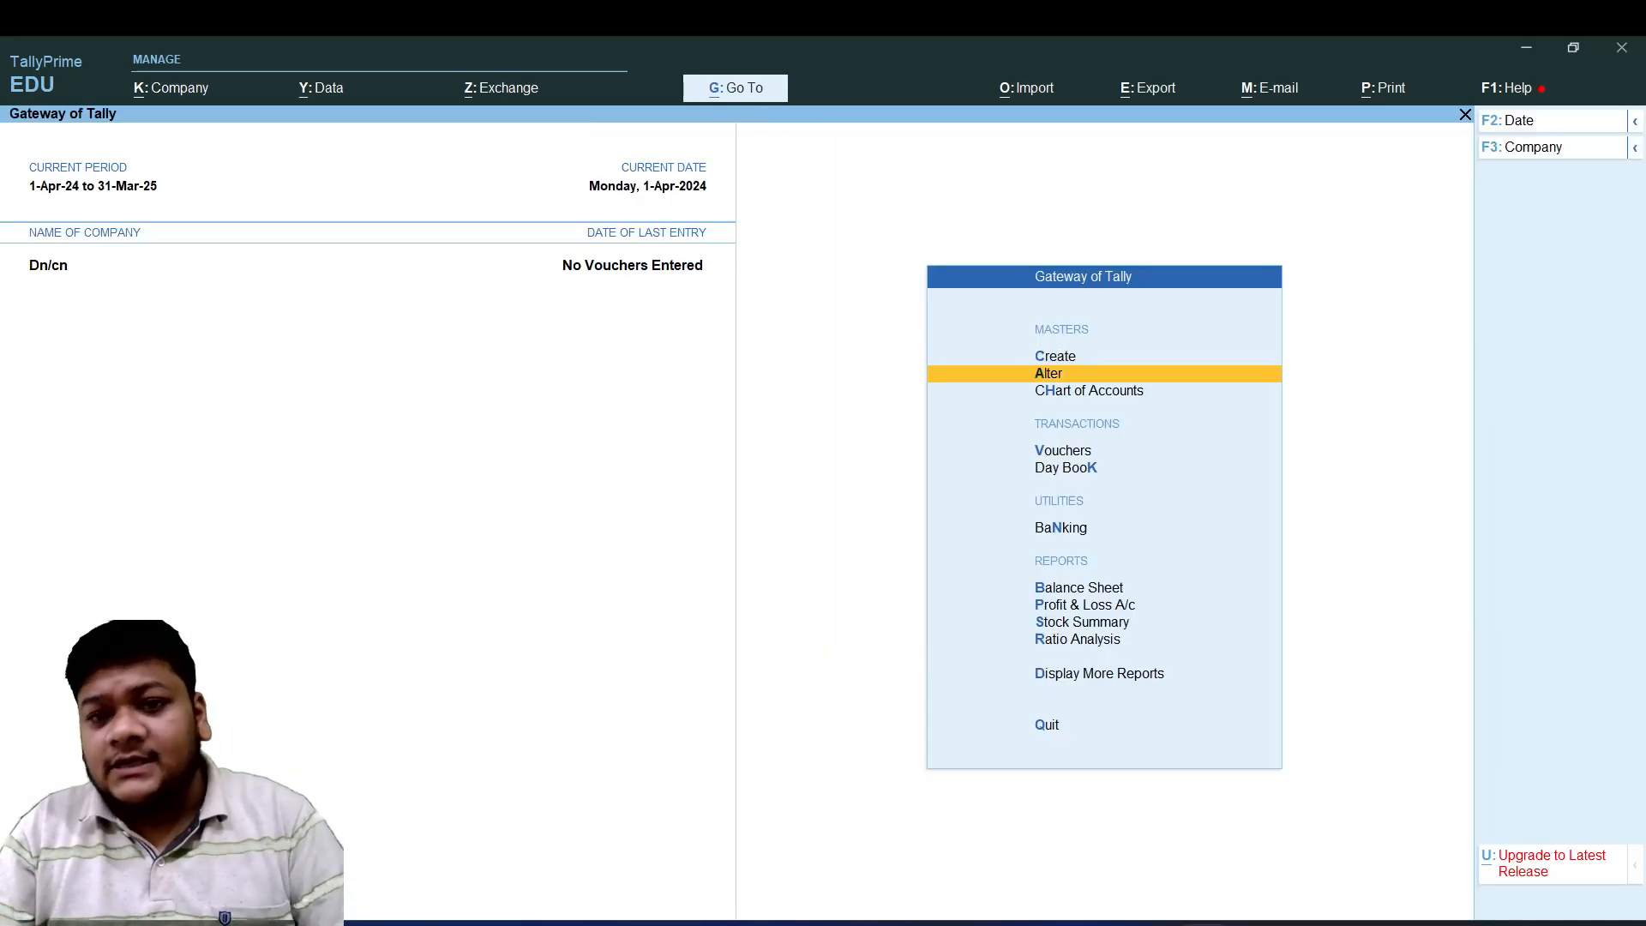
key(Return)
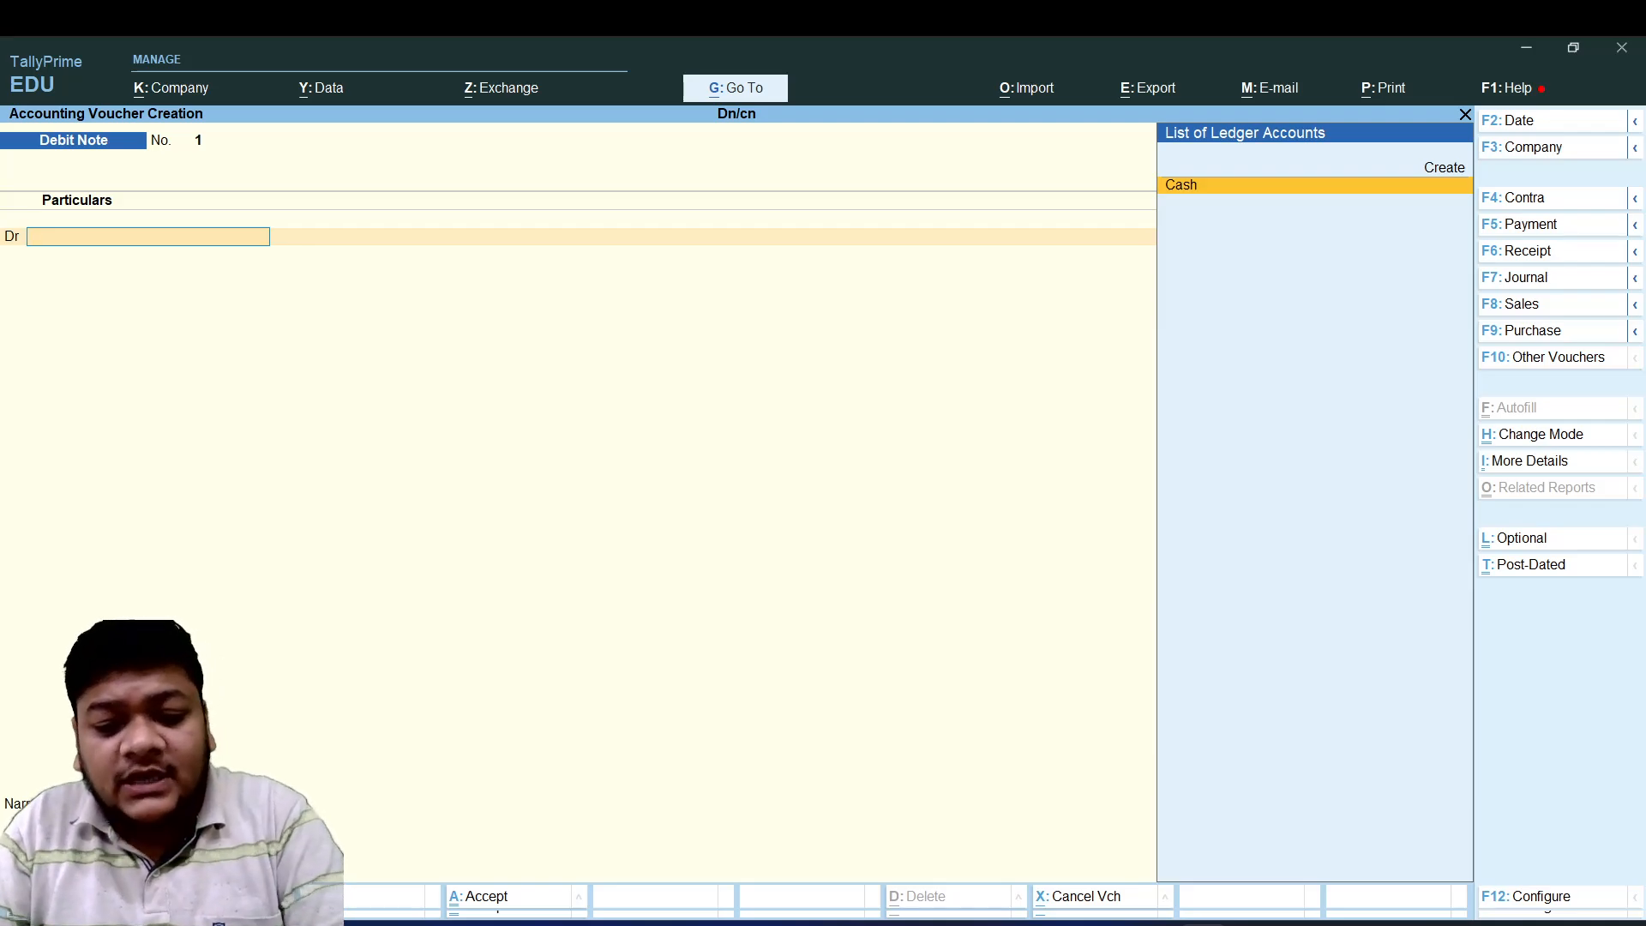
key(F9)
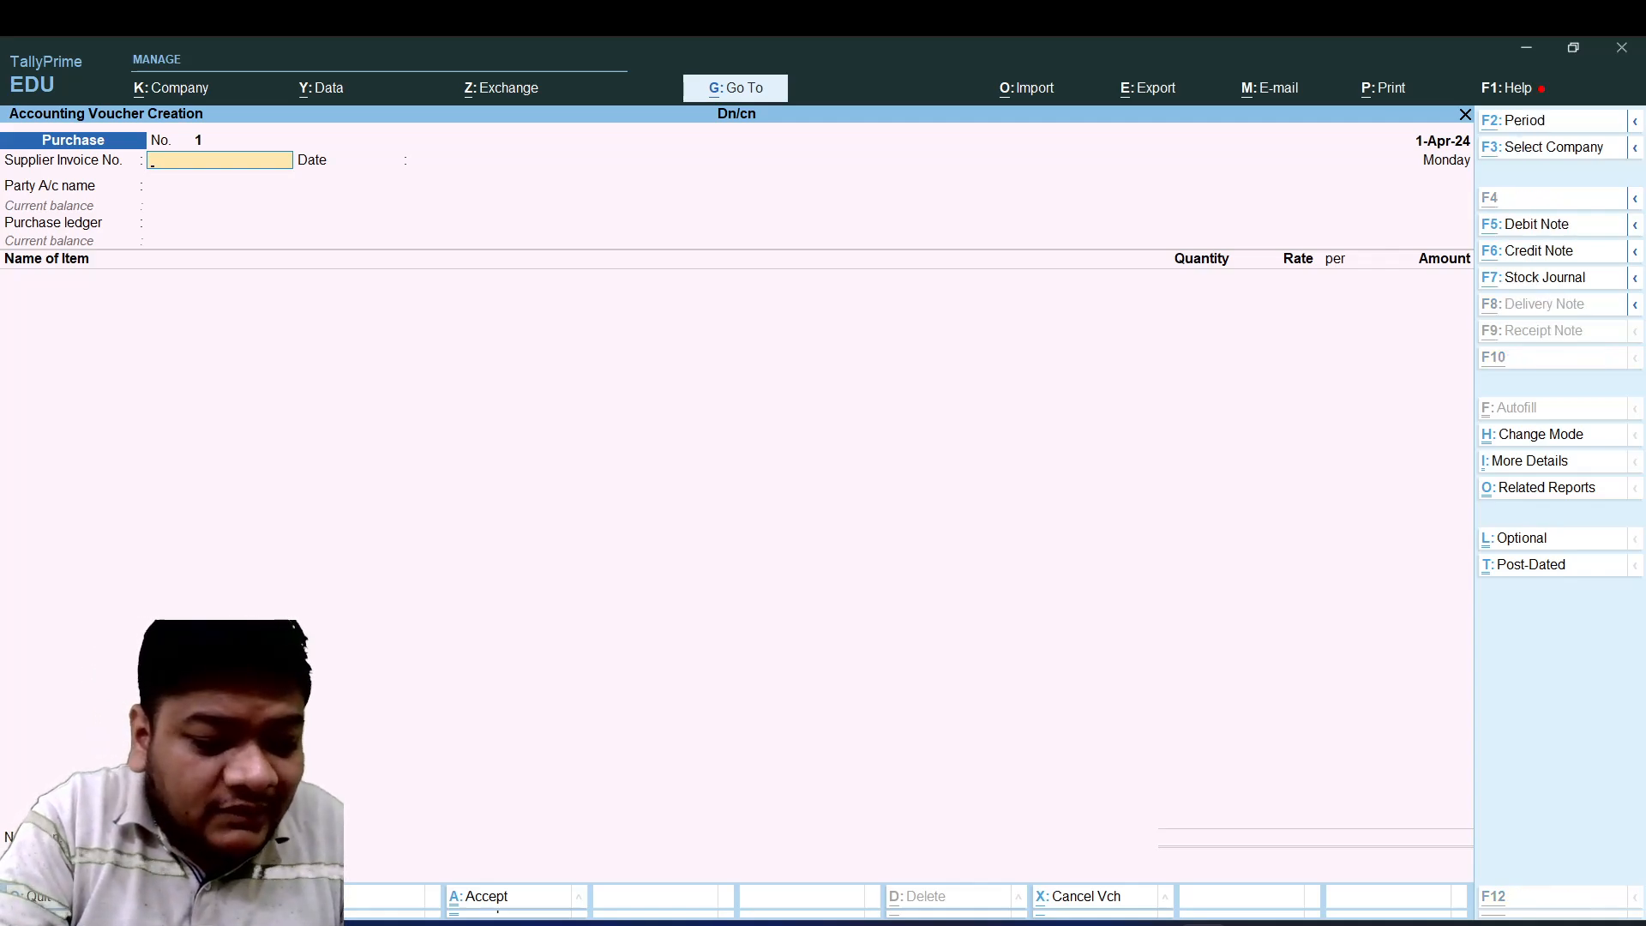
key(alt+F5)
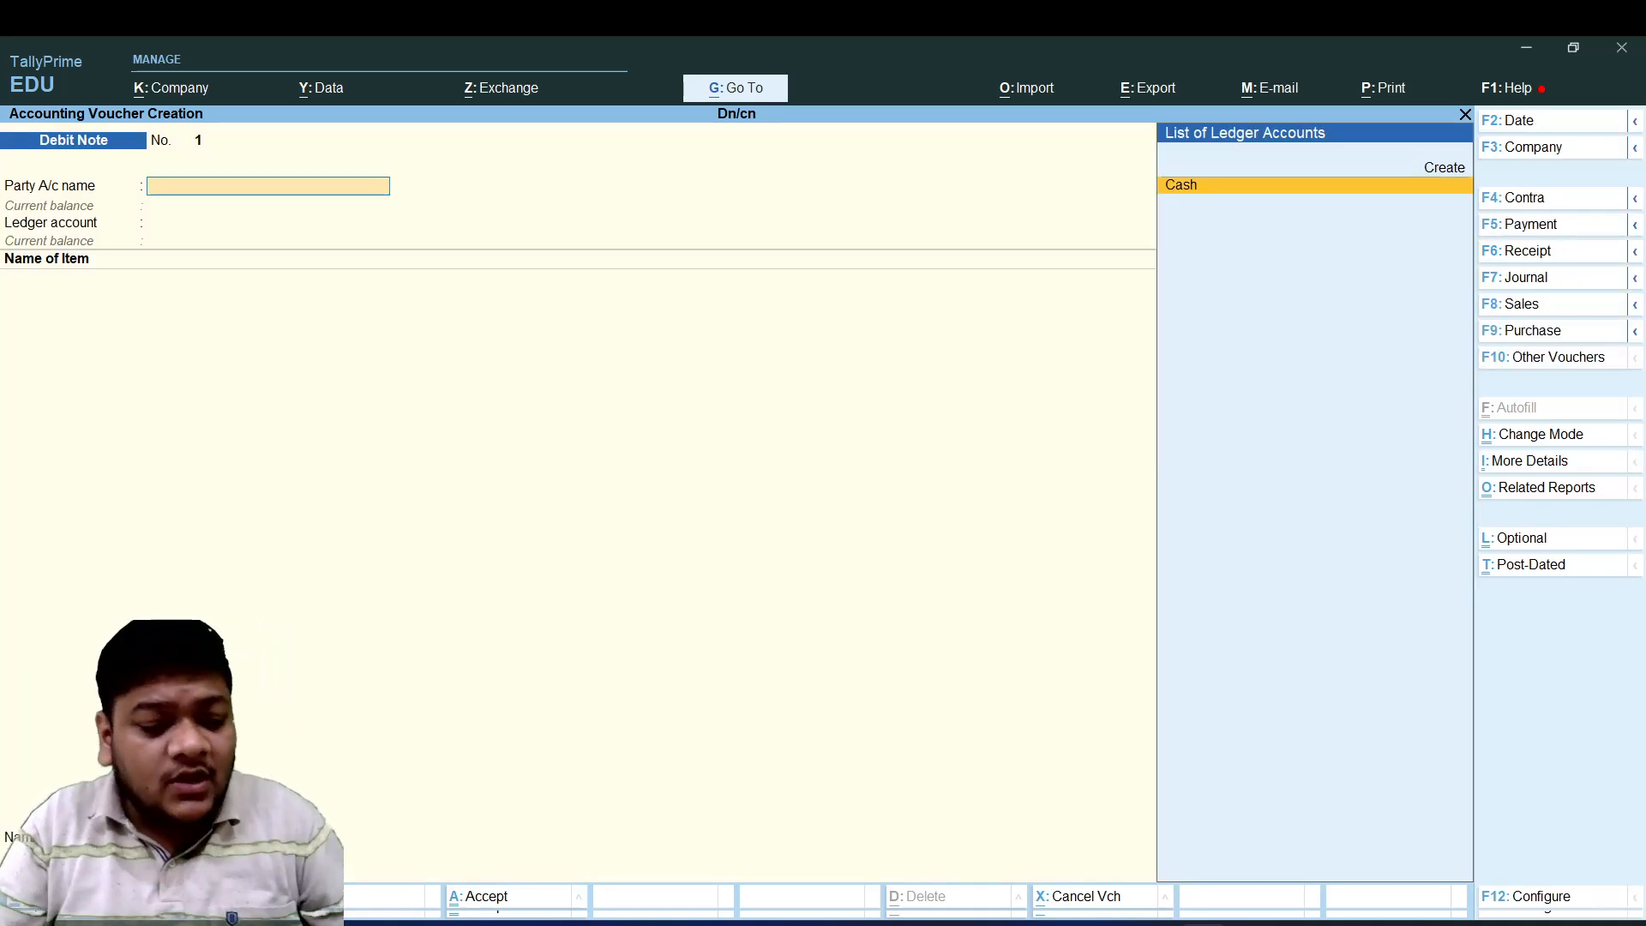
key(alt+F6)
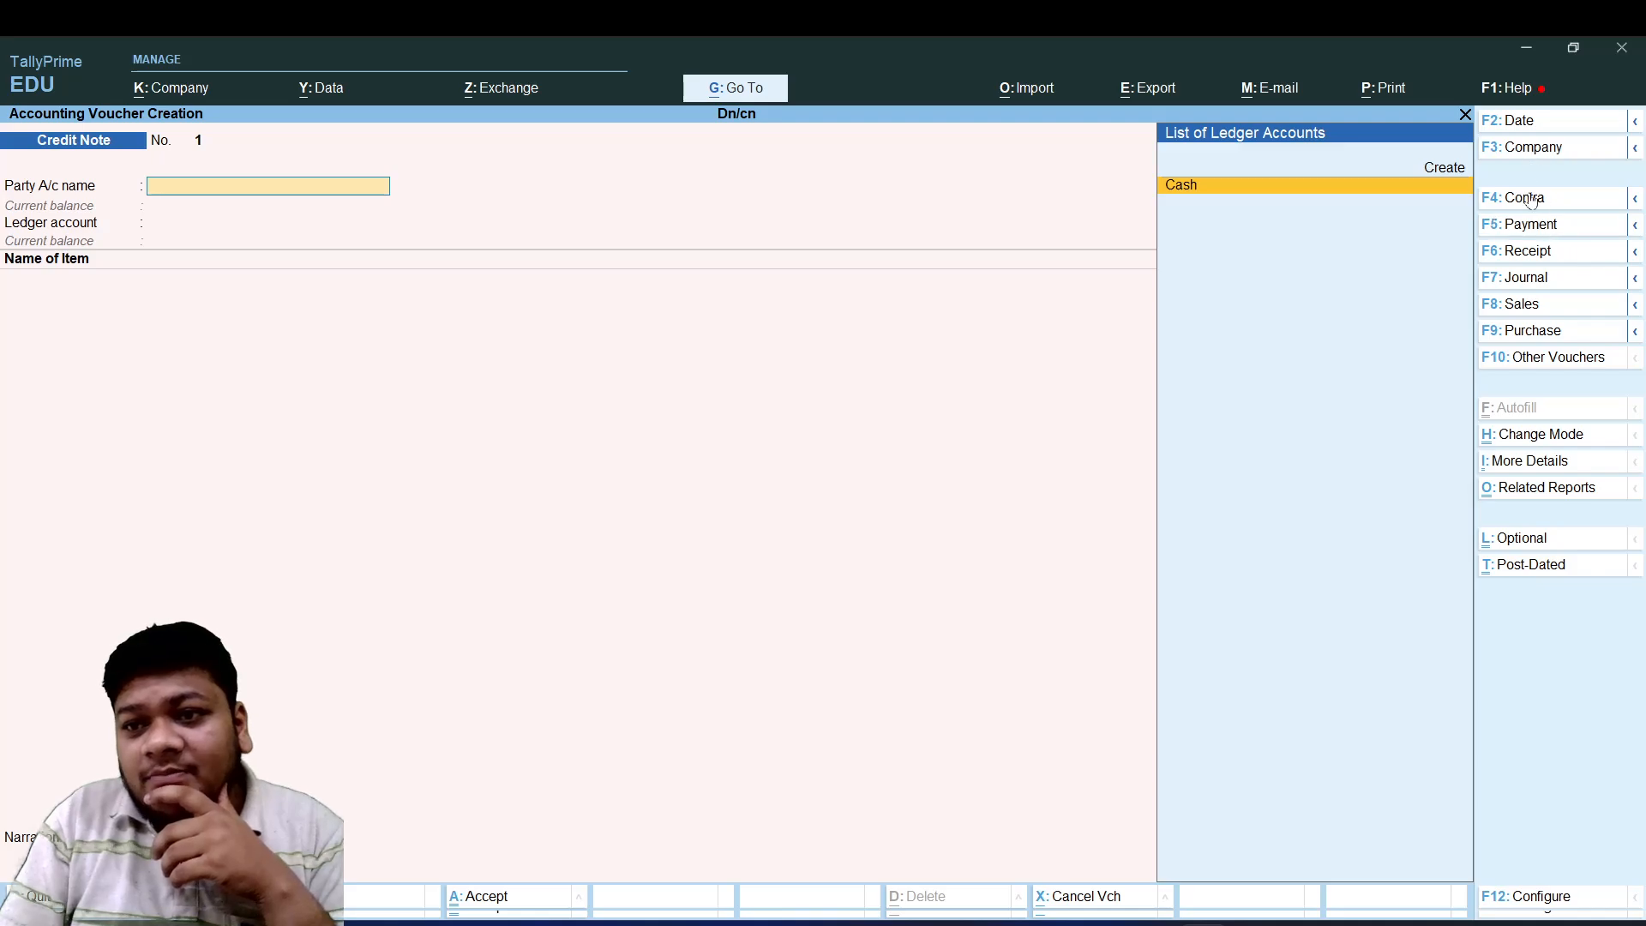
- View the Debit Note and Credit Note vouchers again through their voucher options and return to the Gateway of Tally
click(1636, 227)
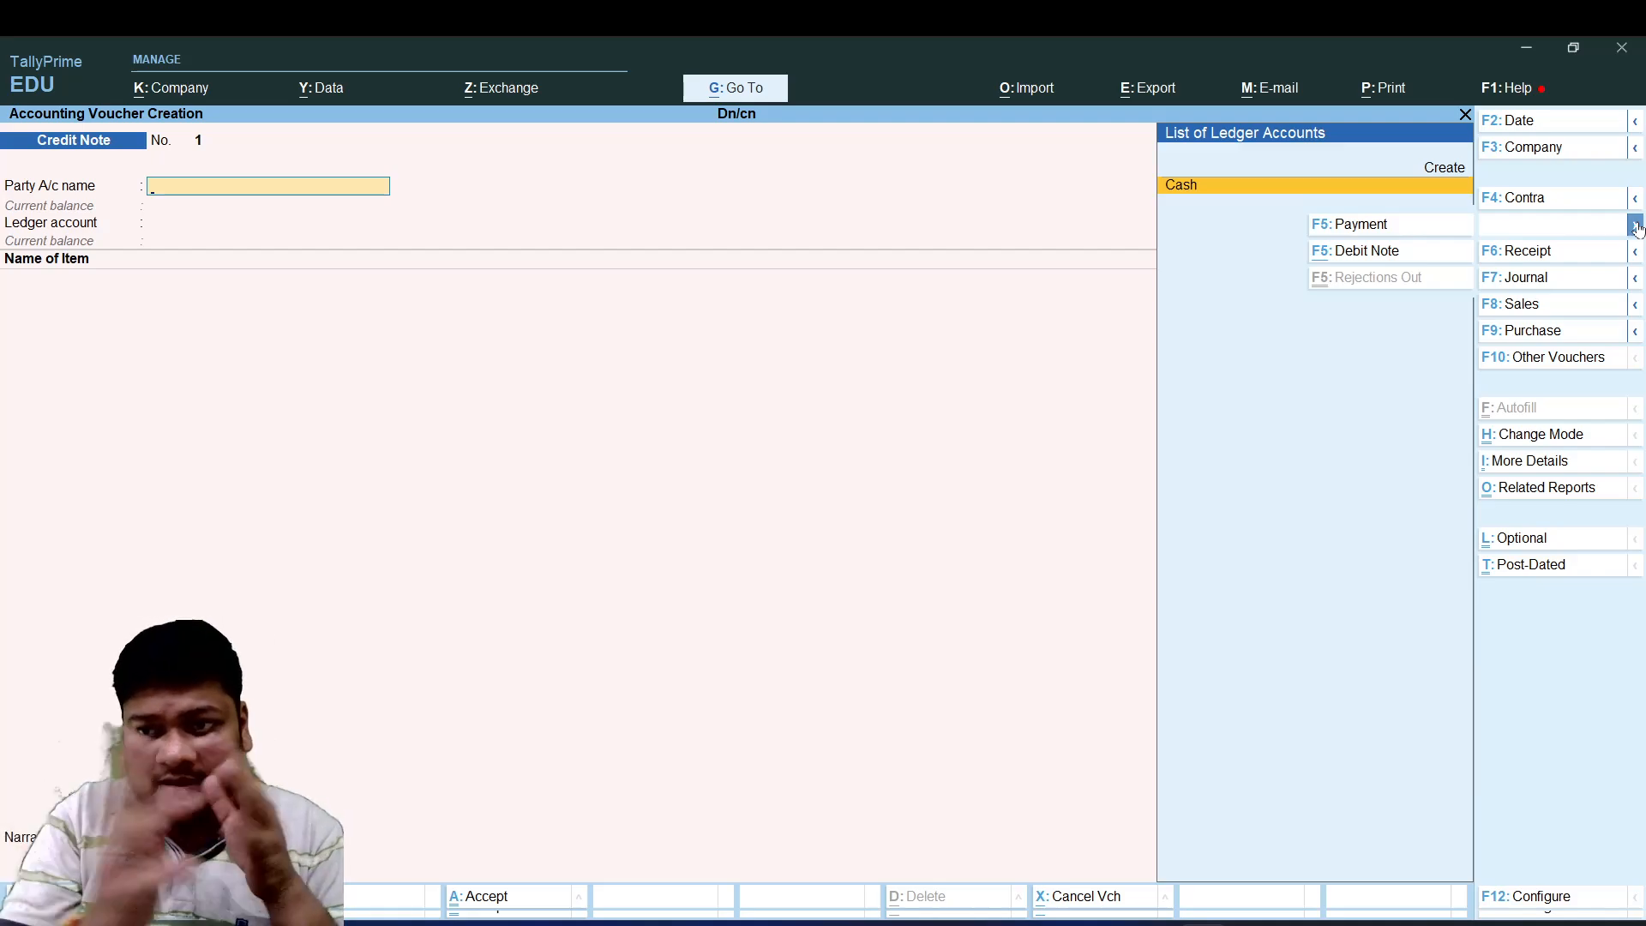
click(1354, 252)
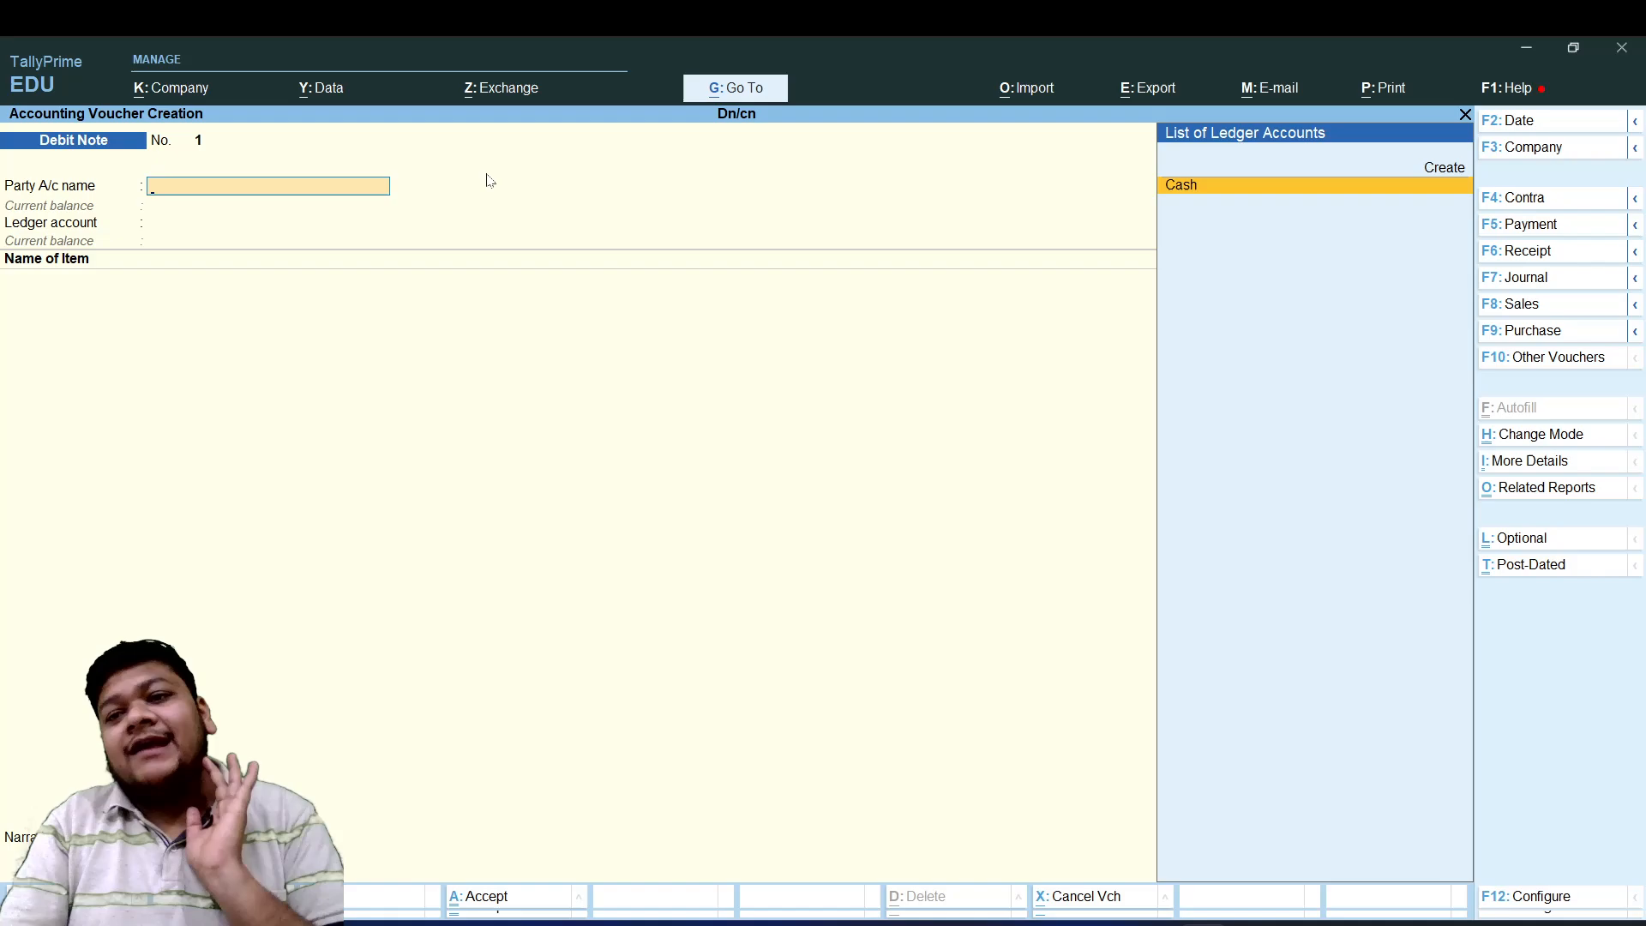
click(1634, 252)
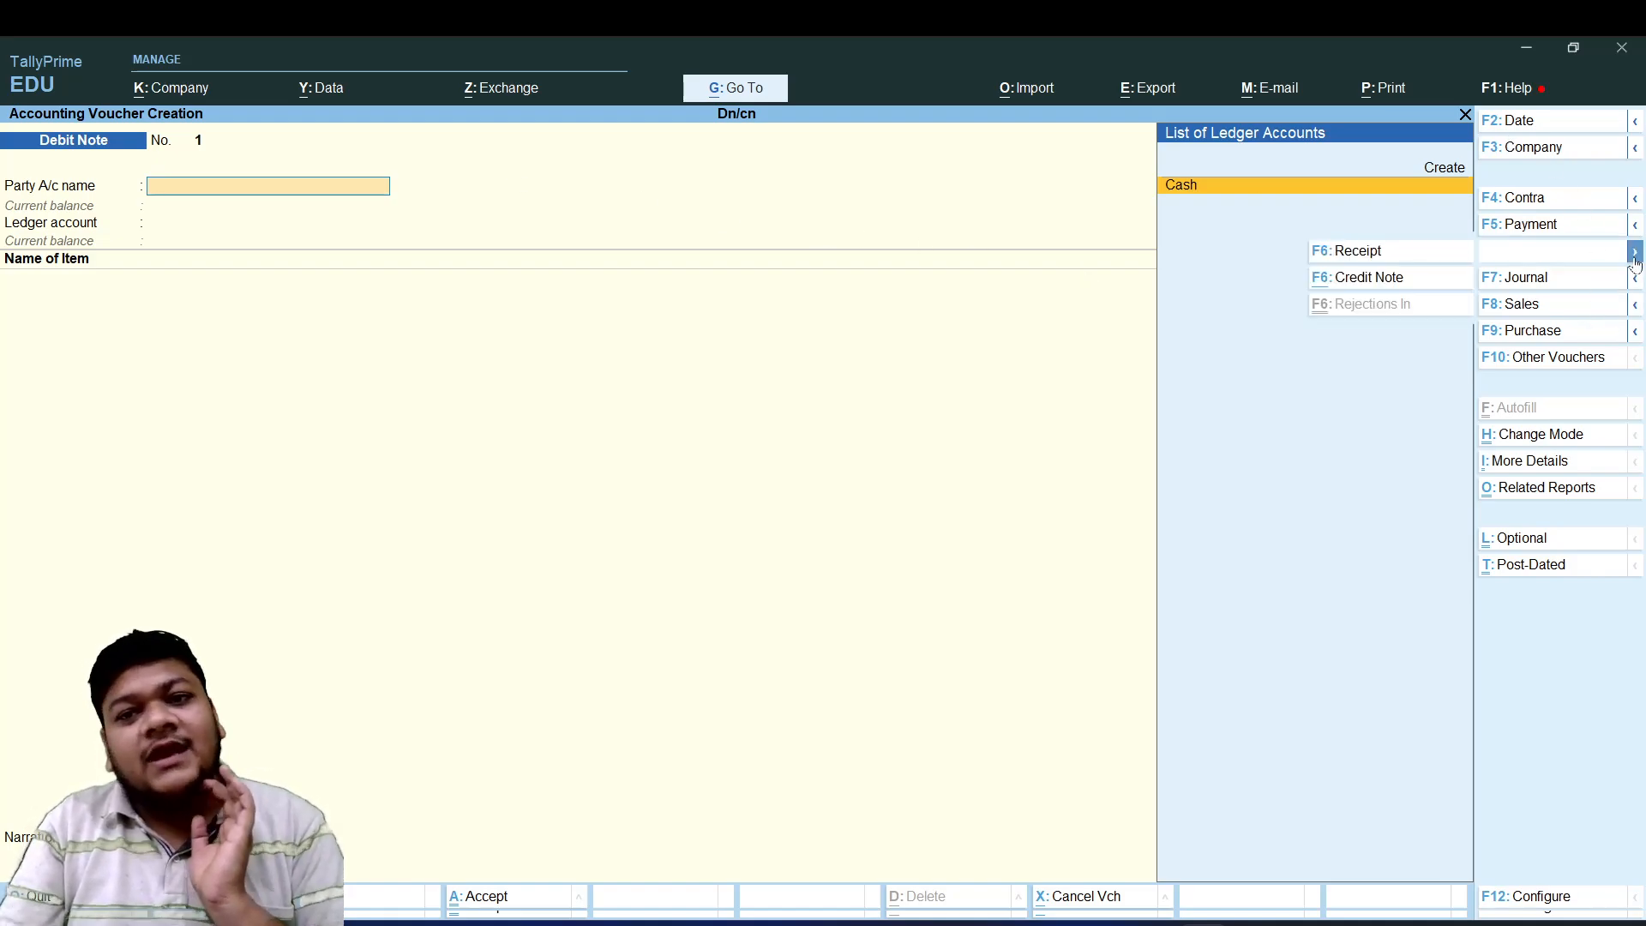
click(1366, 282)
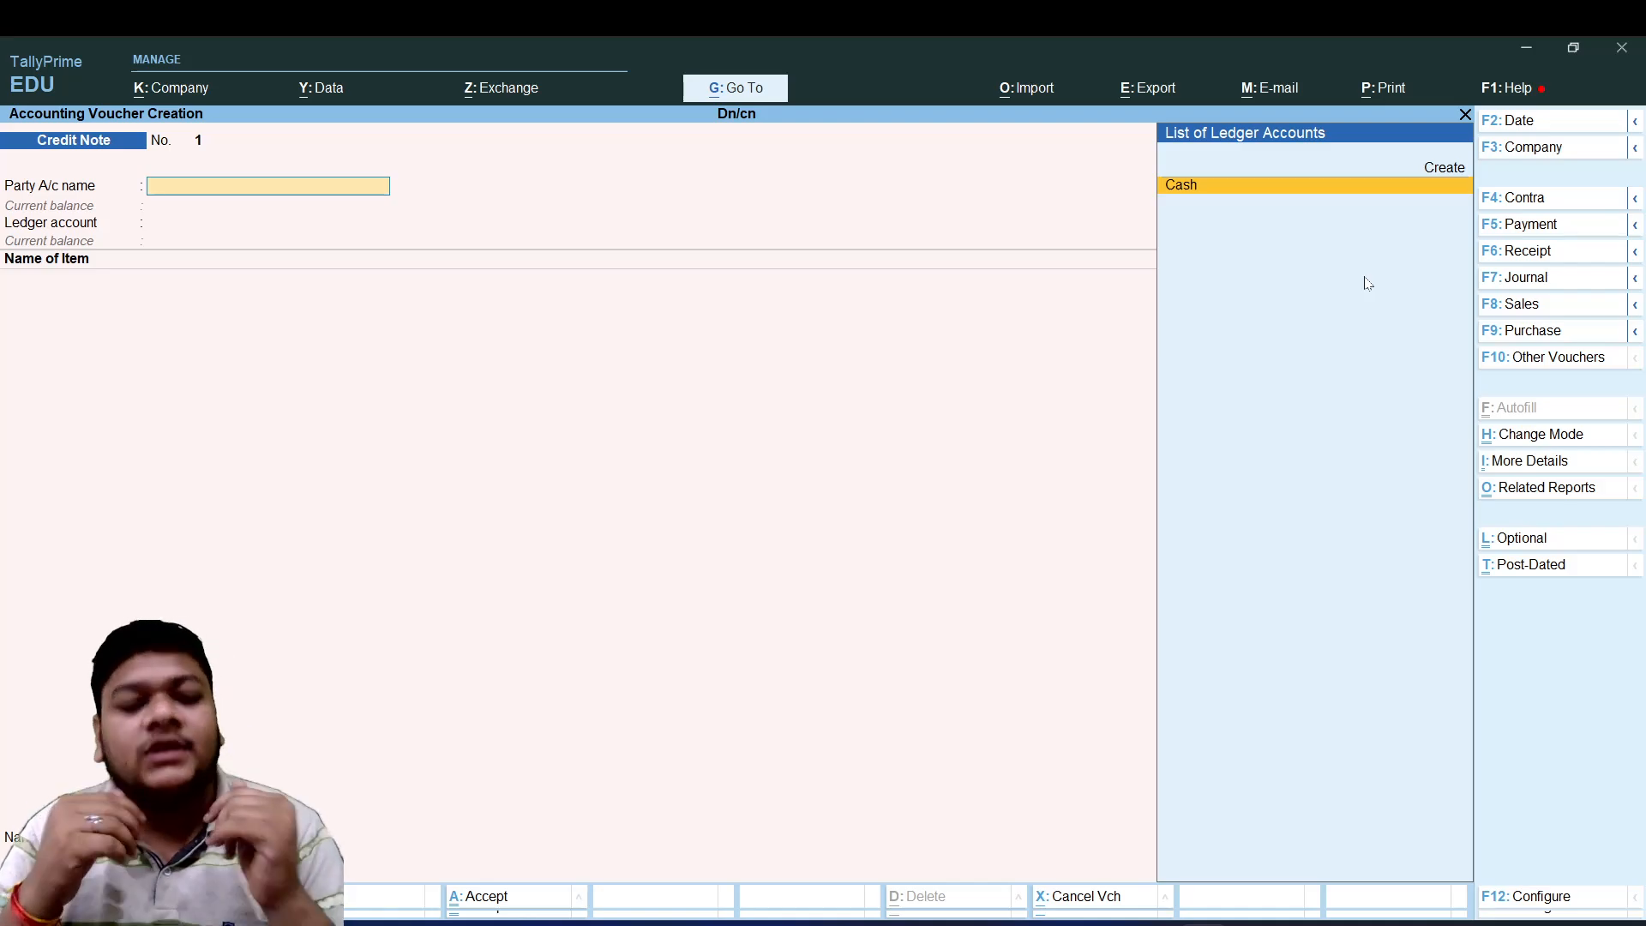
key(Escape)
key(Escape)
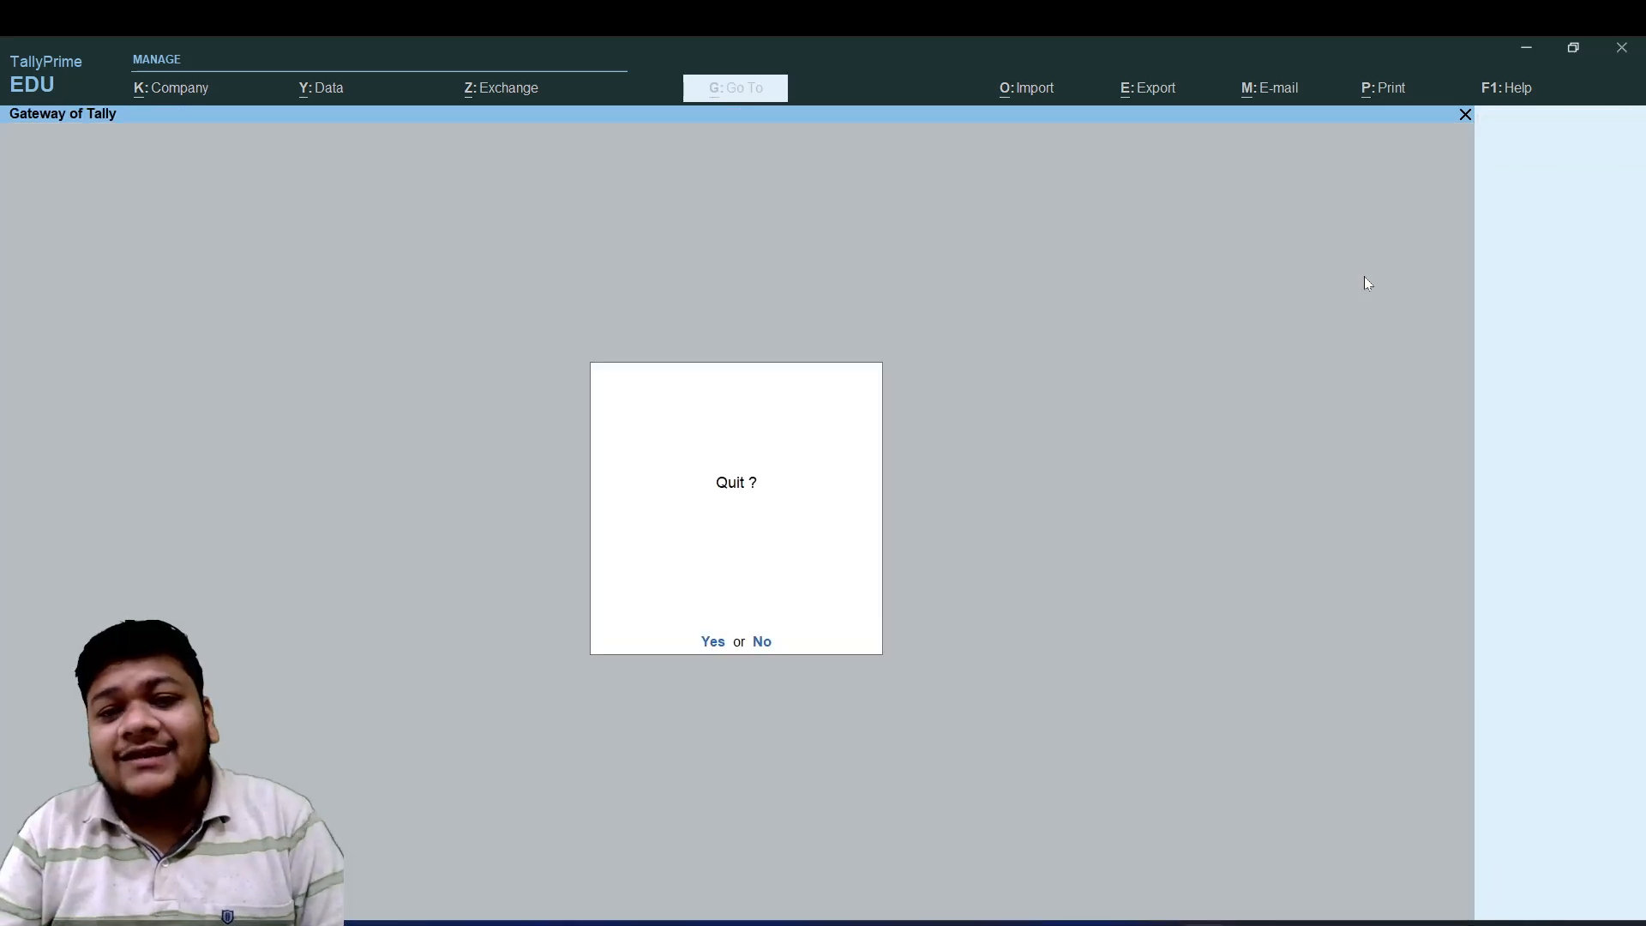
key(Escape)
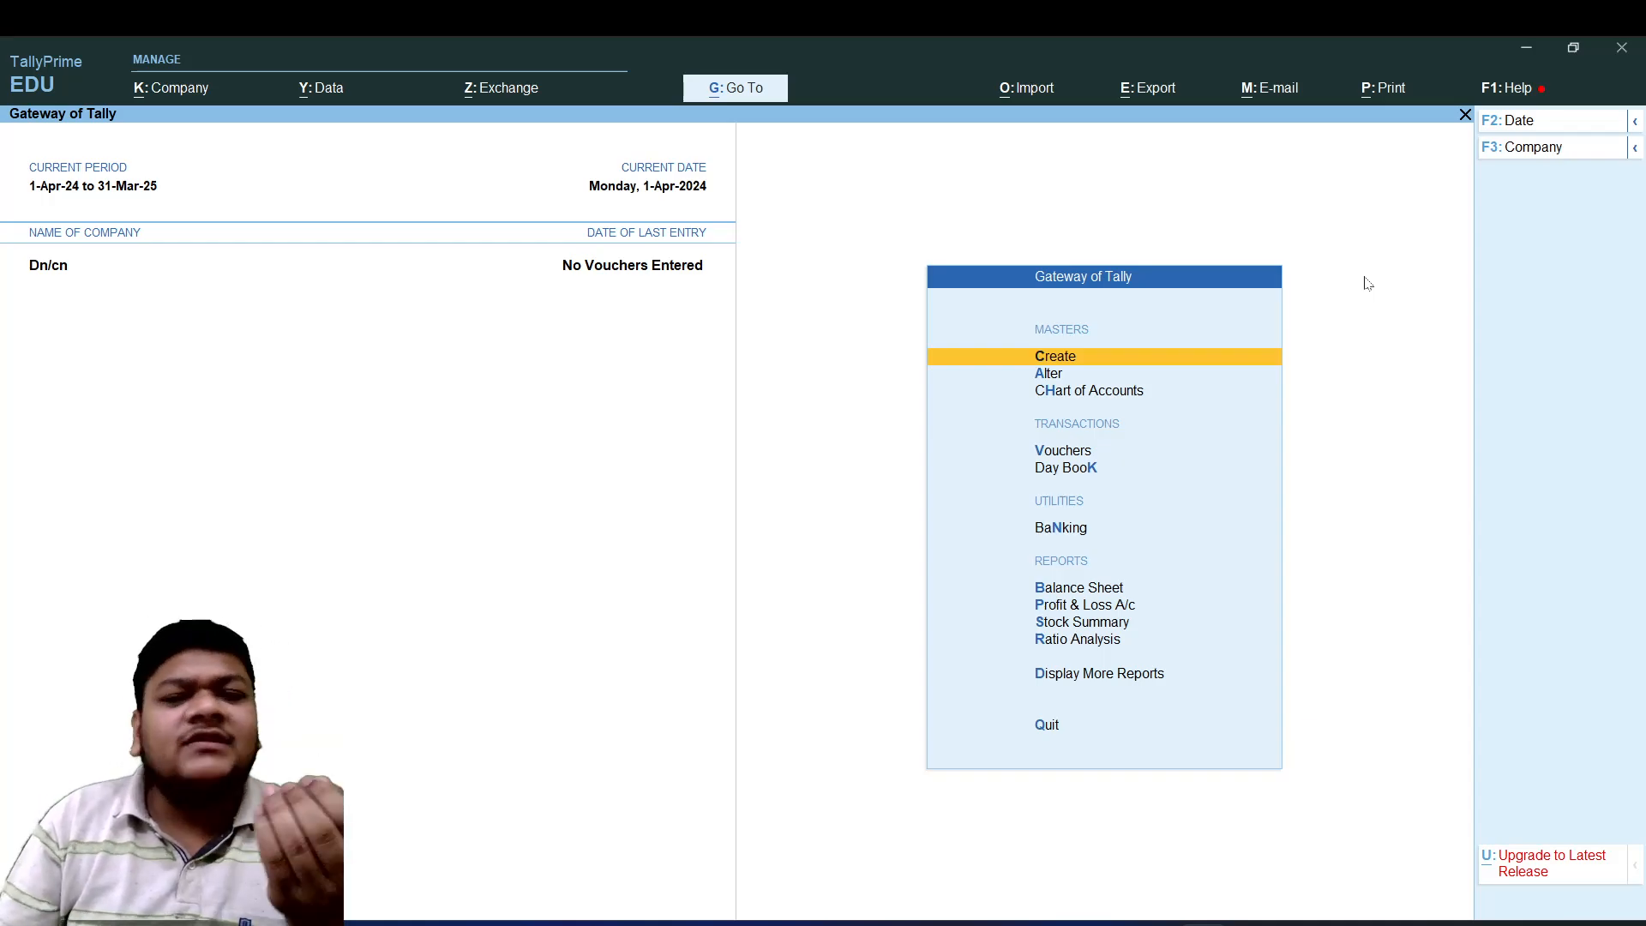
- Open the Debit Note voucher type for alteration
key(Down)
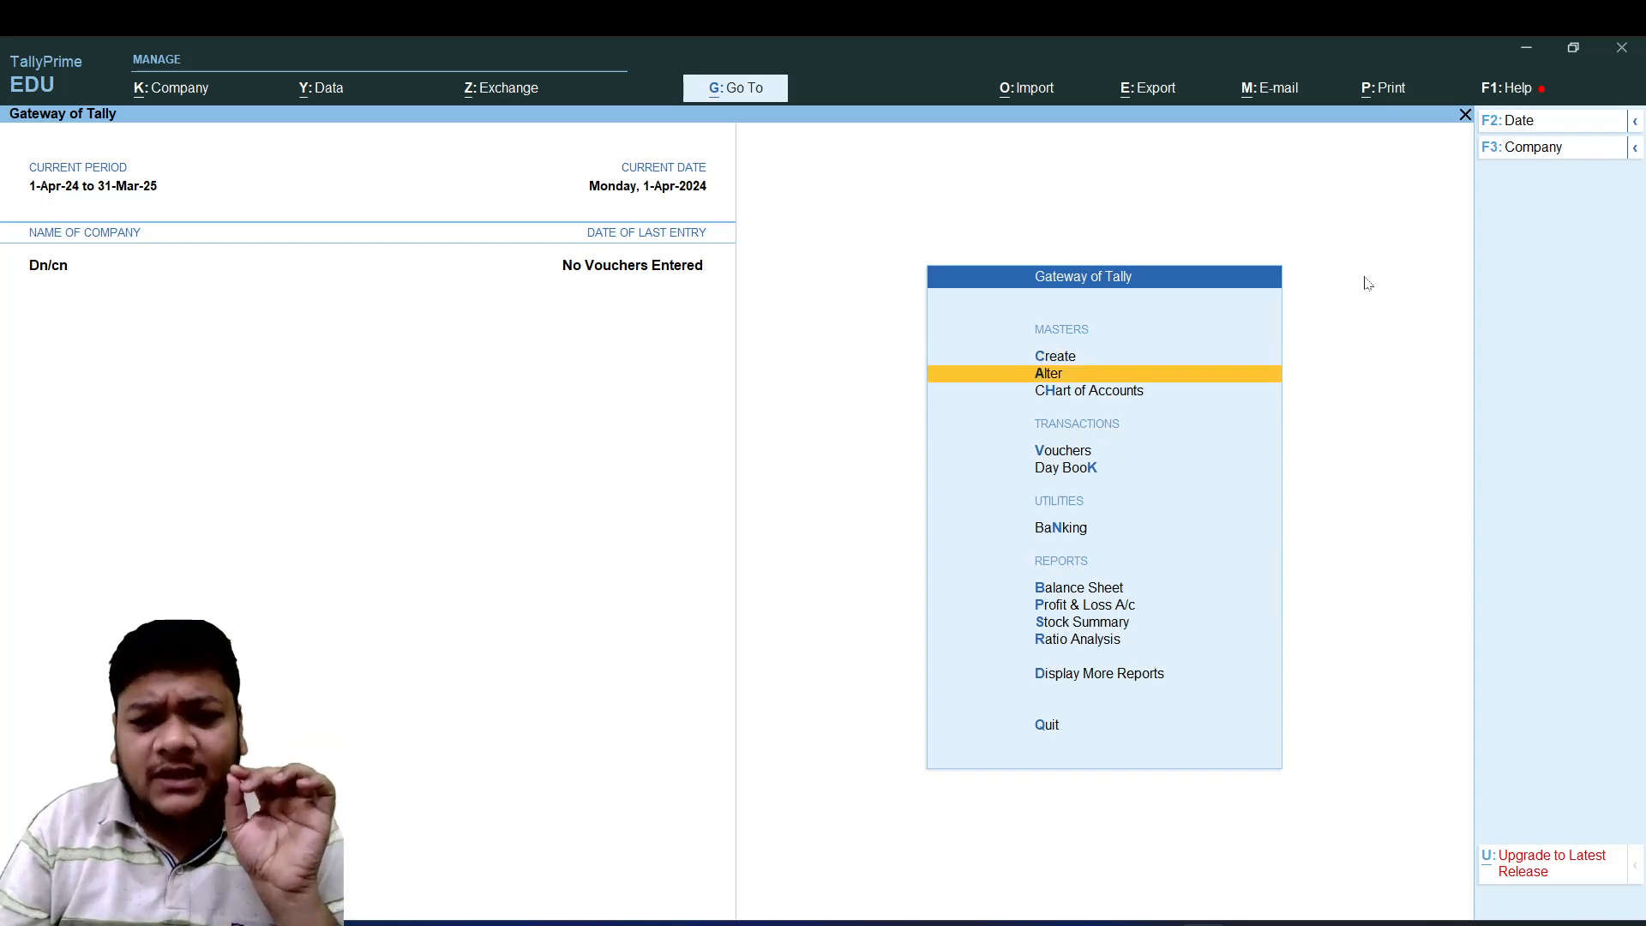
key(Return)
key(Down)
key(Down)
key(Down)
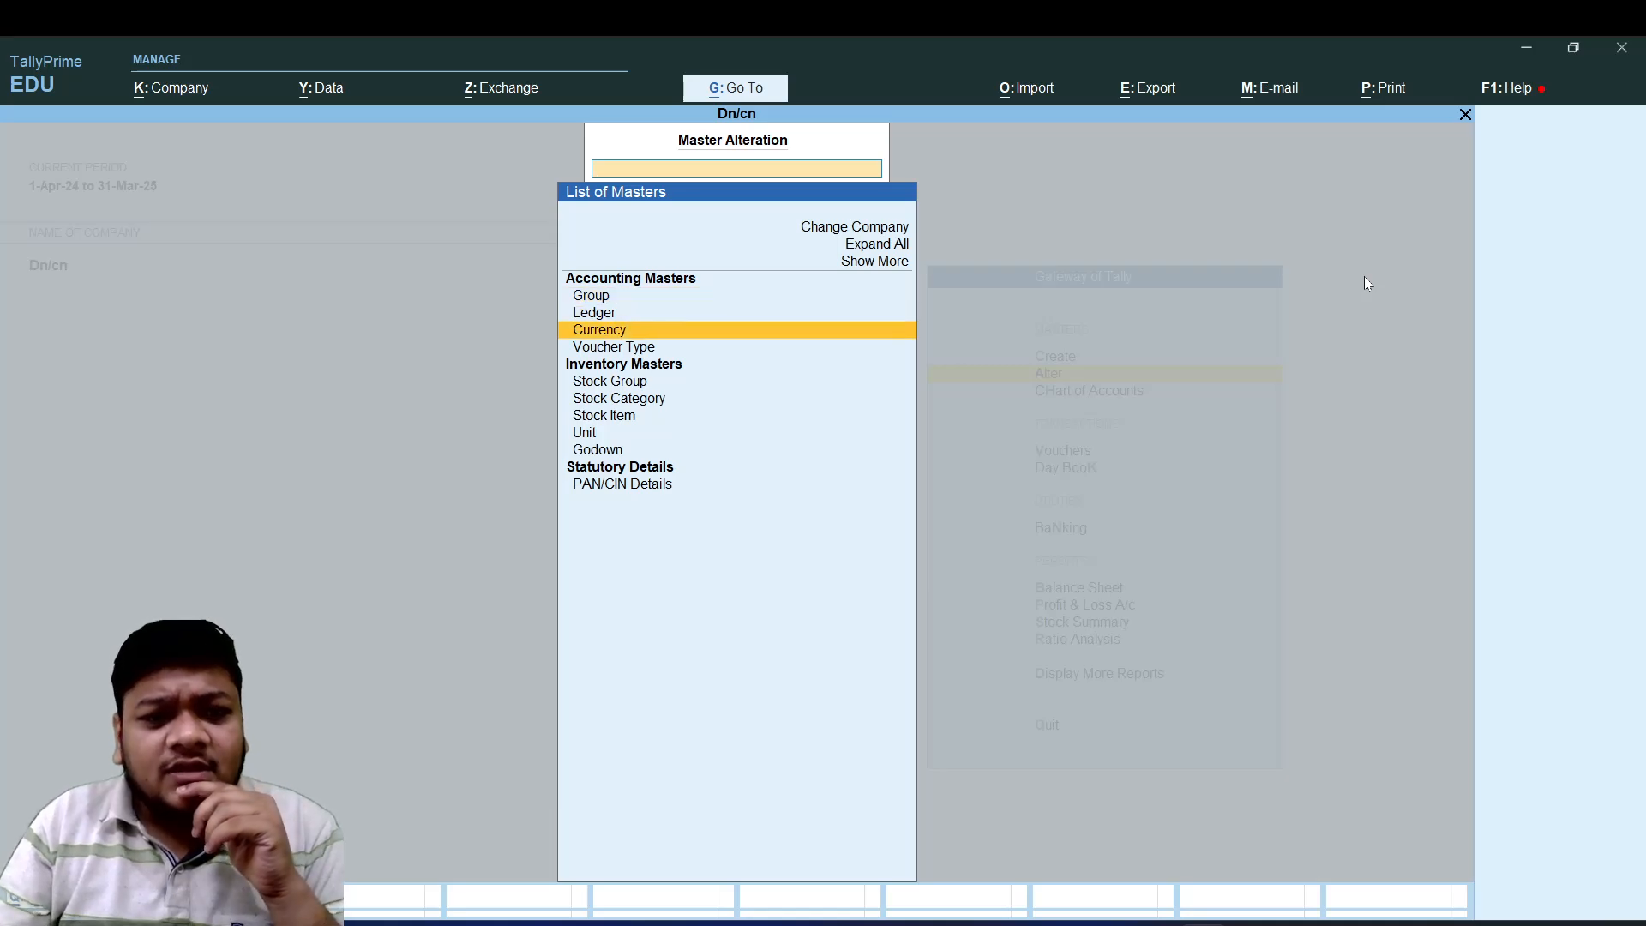
key(Return)
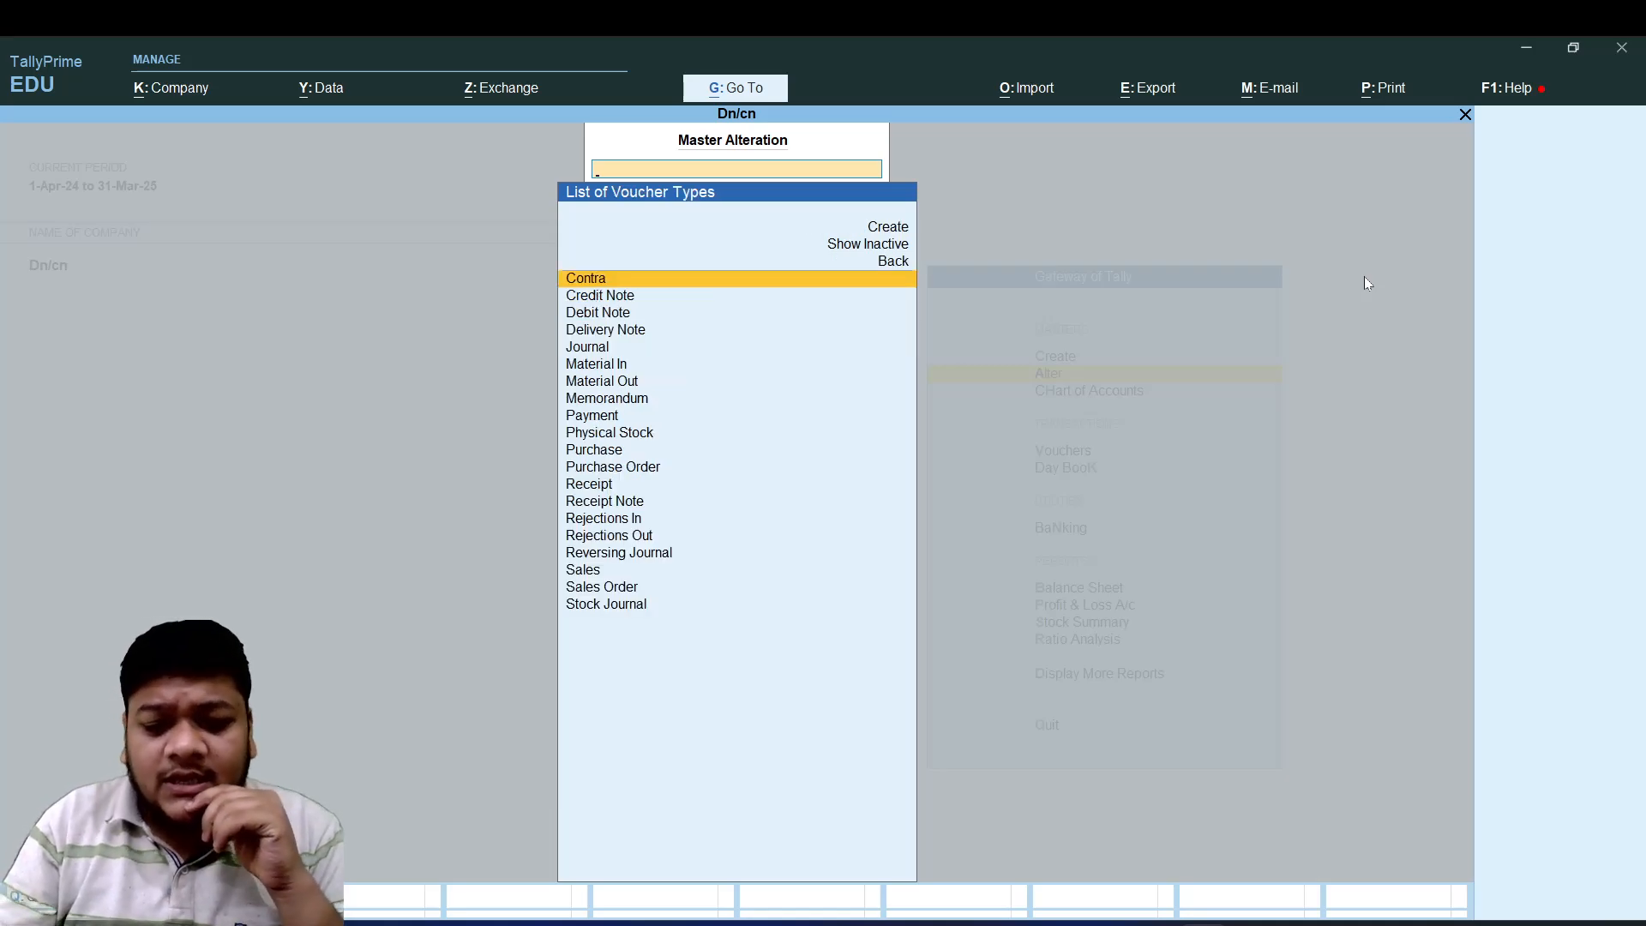
key(Down)
key(Down)
key(Up)
key(Down)
key(Up)
key(Down)
key(Return)
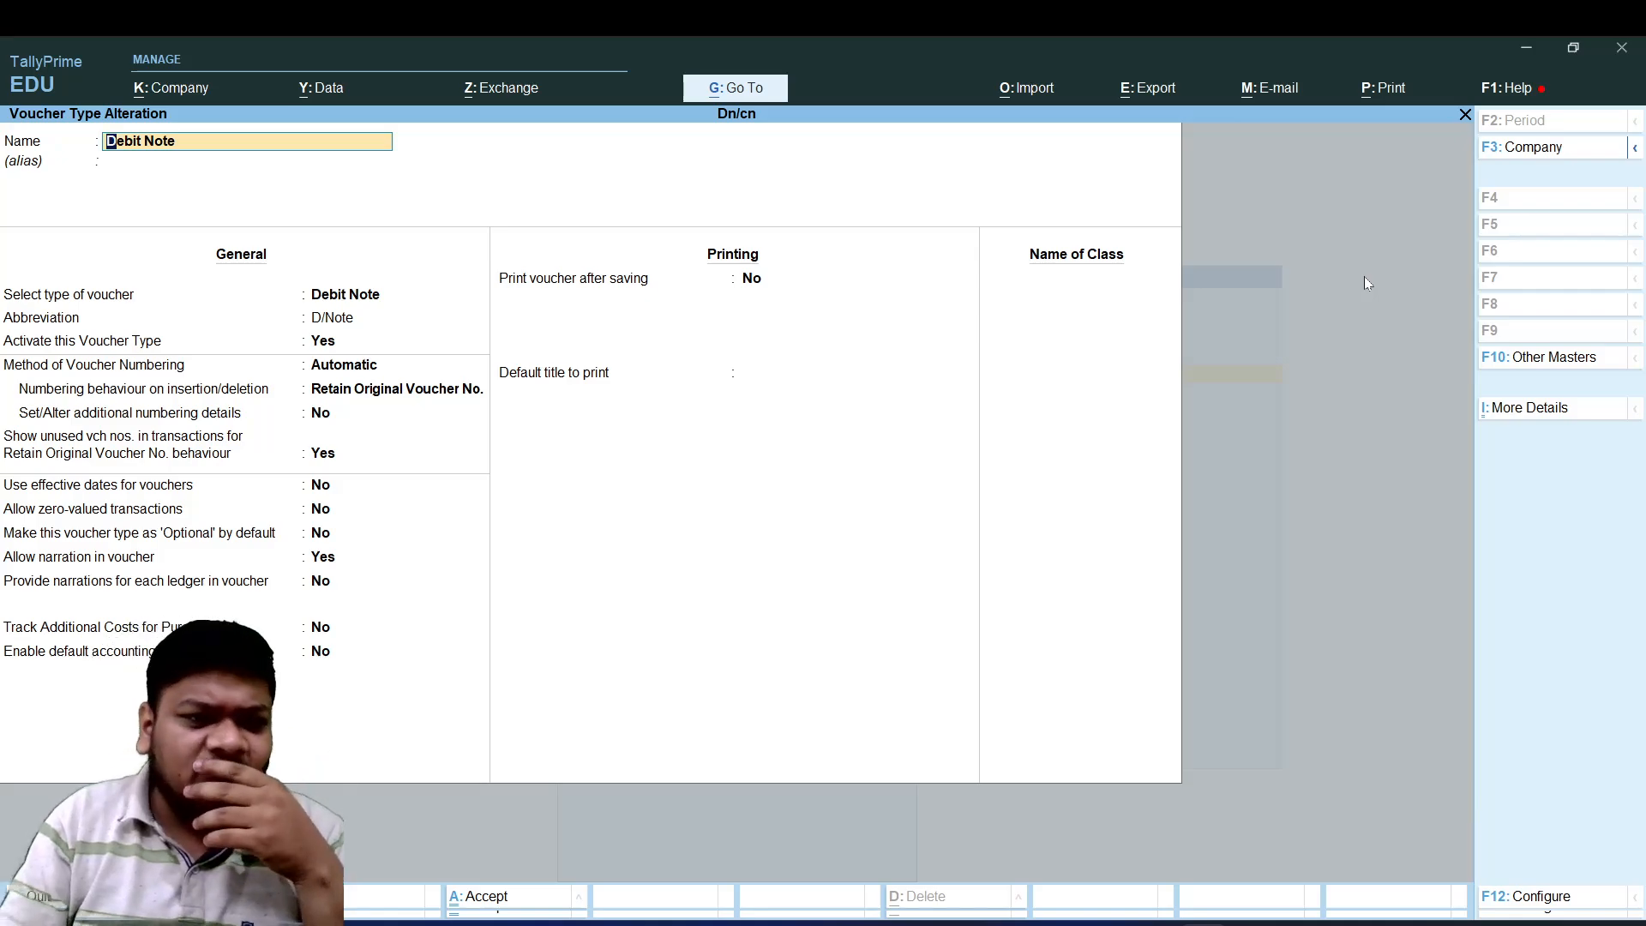
- Review the Debit Note voucher type's activation, numbering and general settings, and accept them unchanged
key(Return)
key(Return)
key(Return)
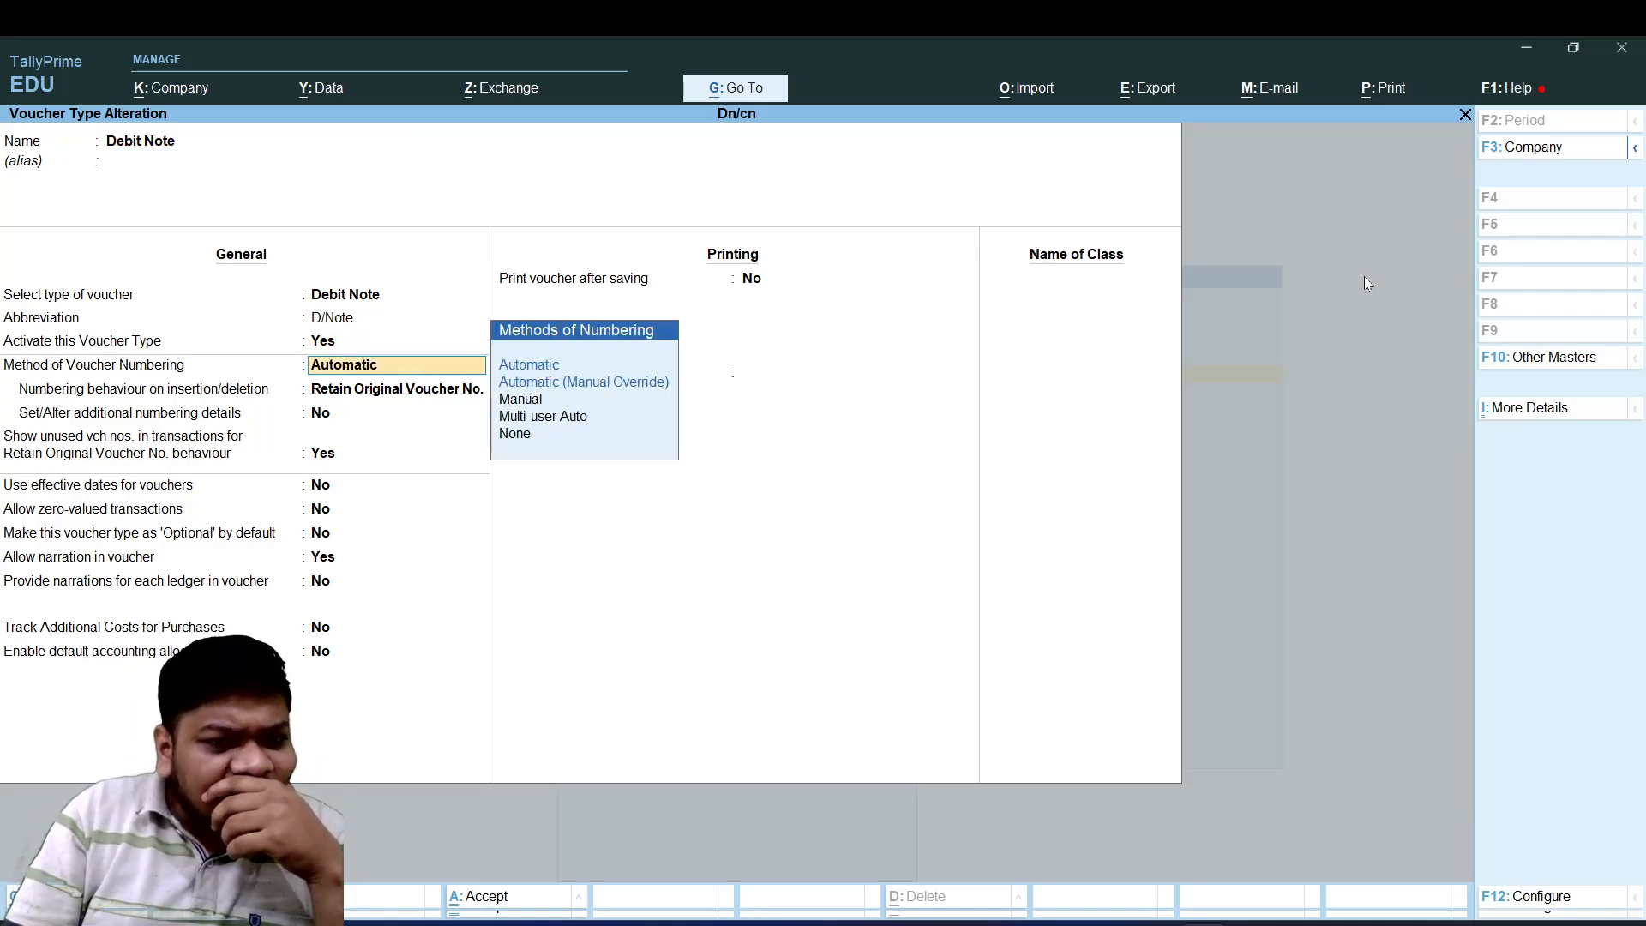
key(BackSpace)
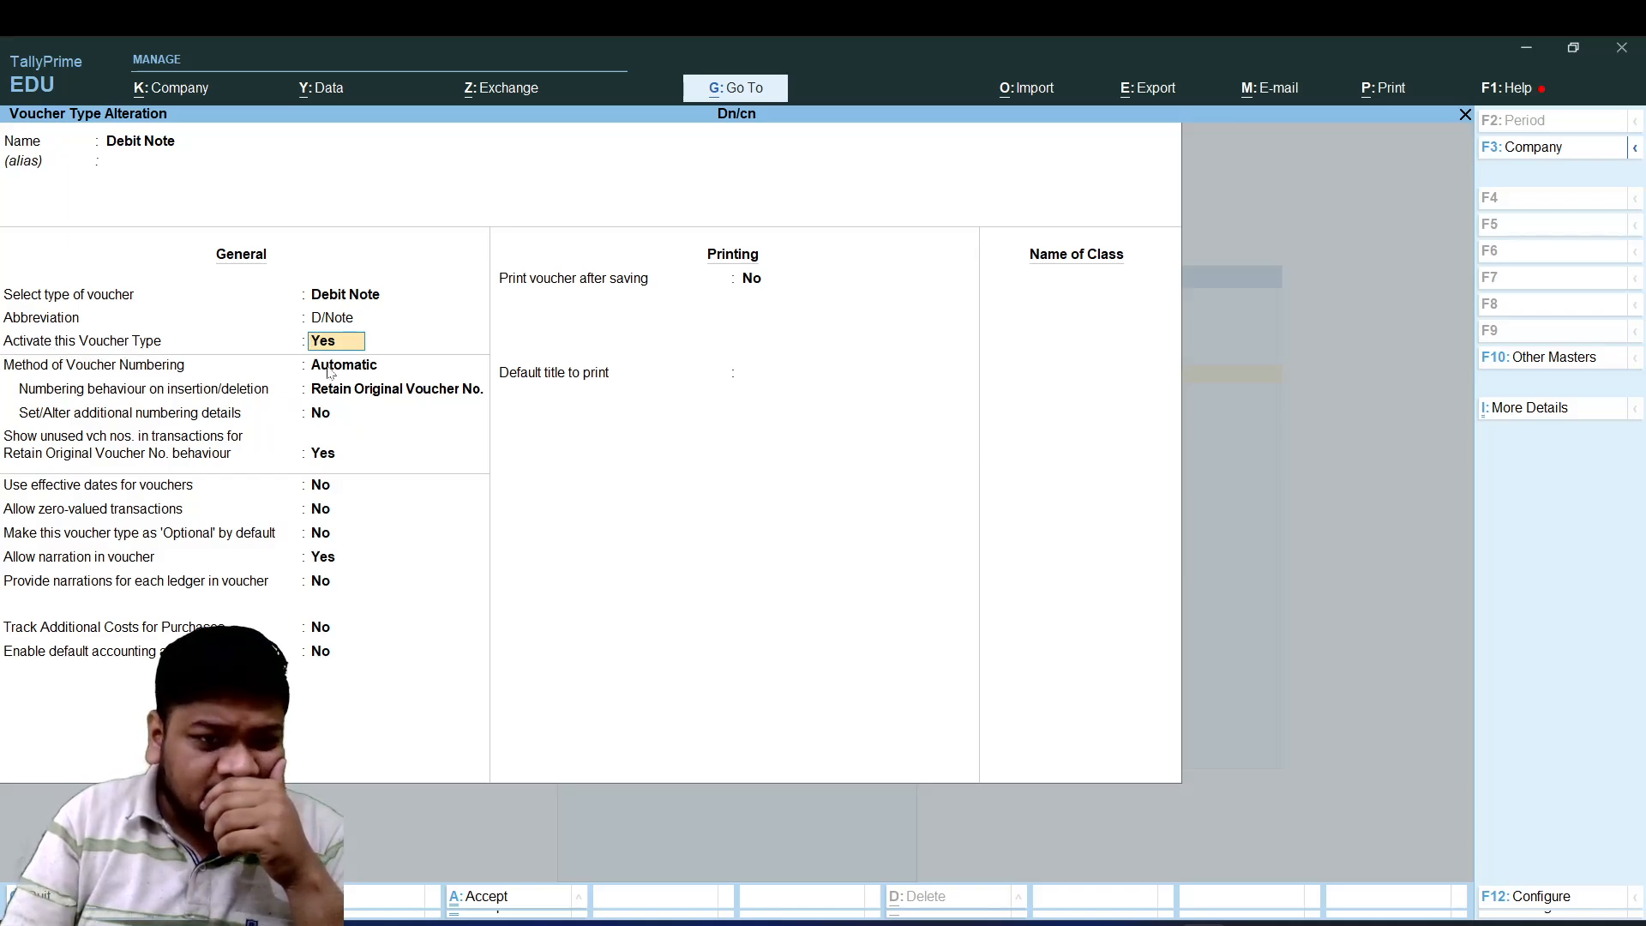
key(Return)
key(Return)
key(Return)
key(Return)
key(Return)
key(Return)
key(Return)
key(Return)
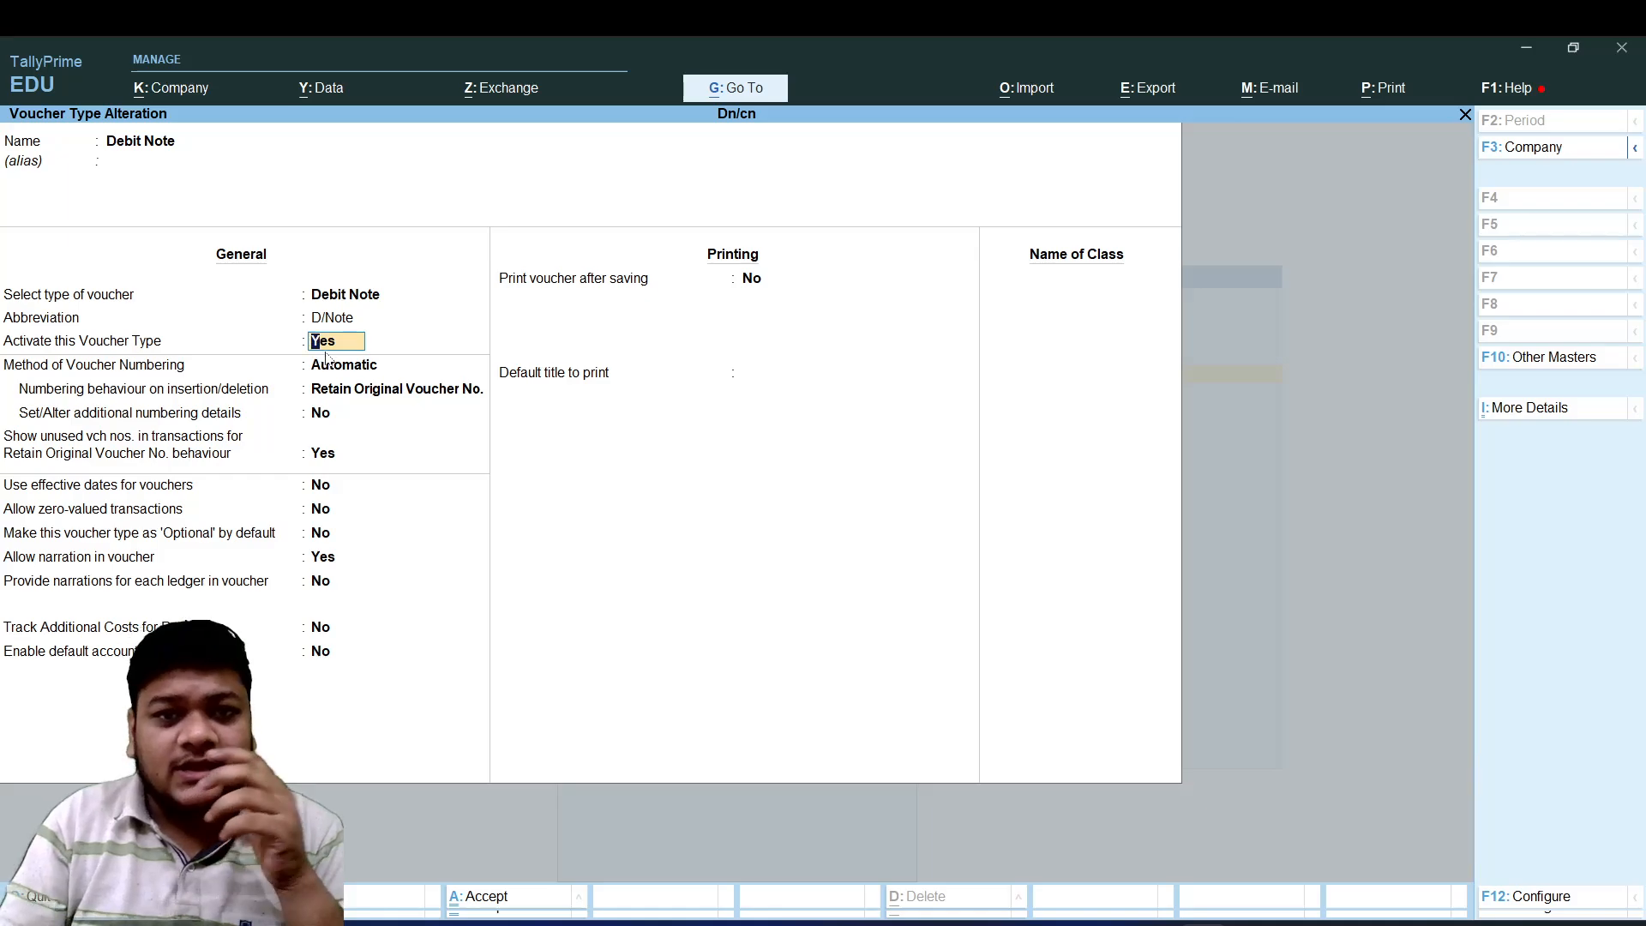
key(Return)
key(Return)
key(Return)
key(Return)
key(Return)
key(Return)
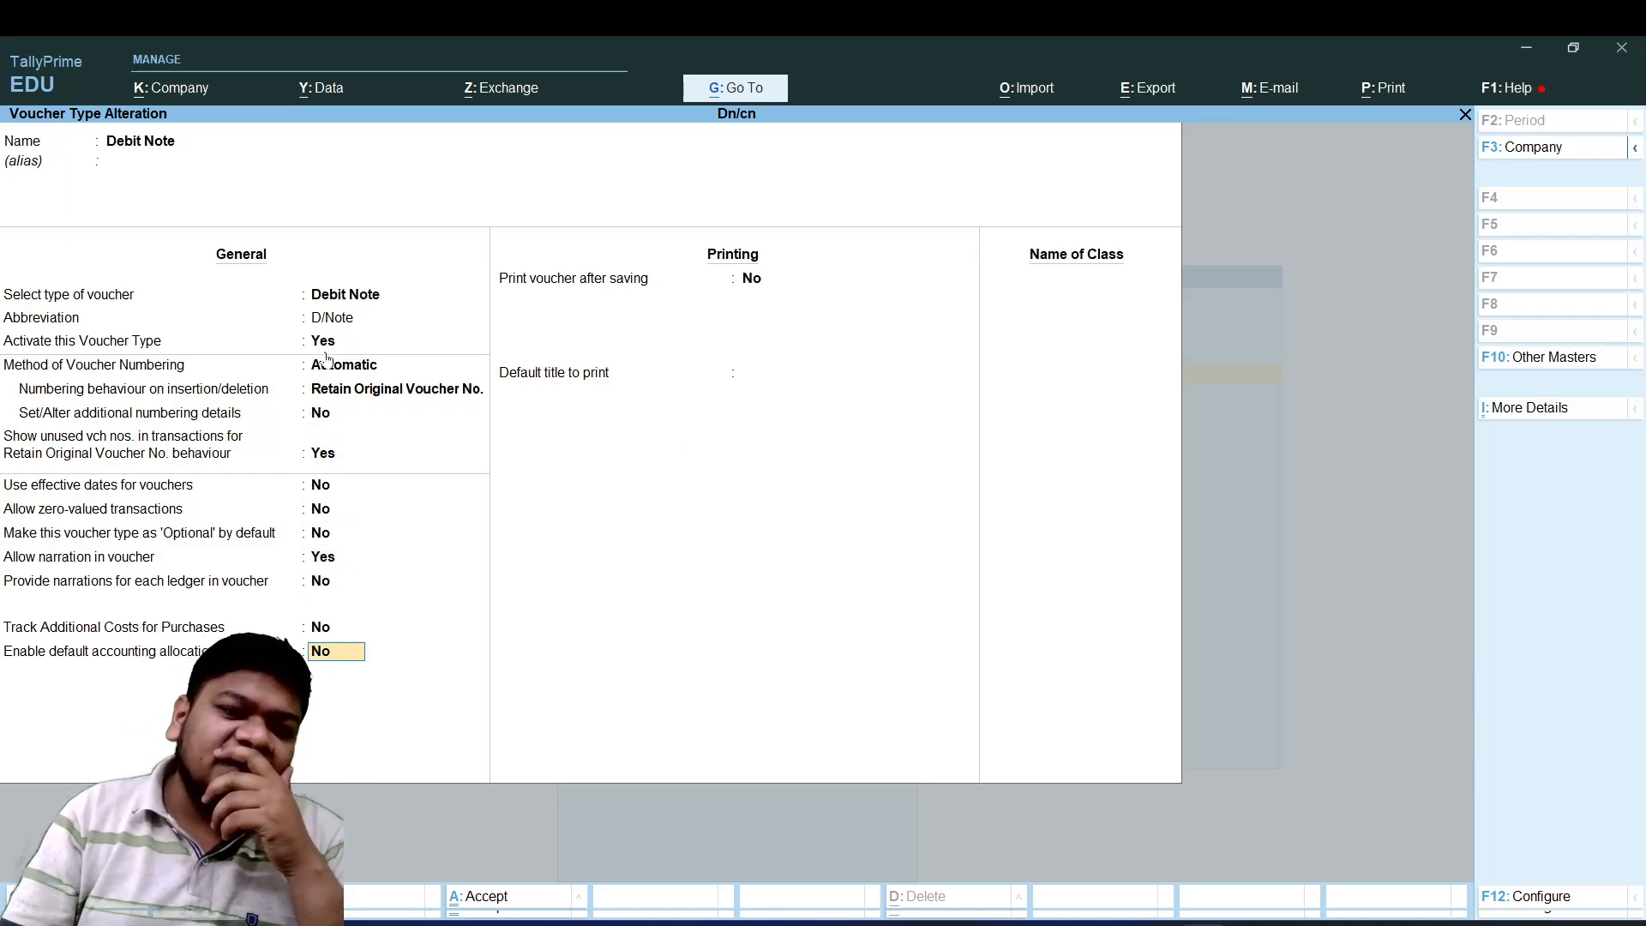
key(Return)
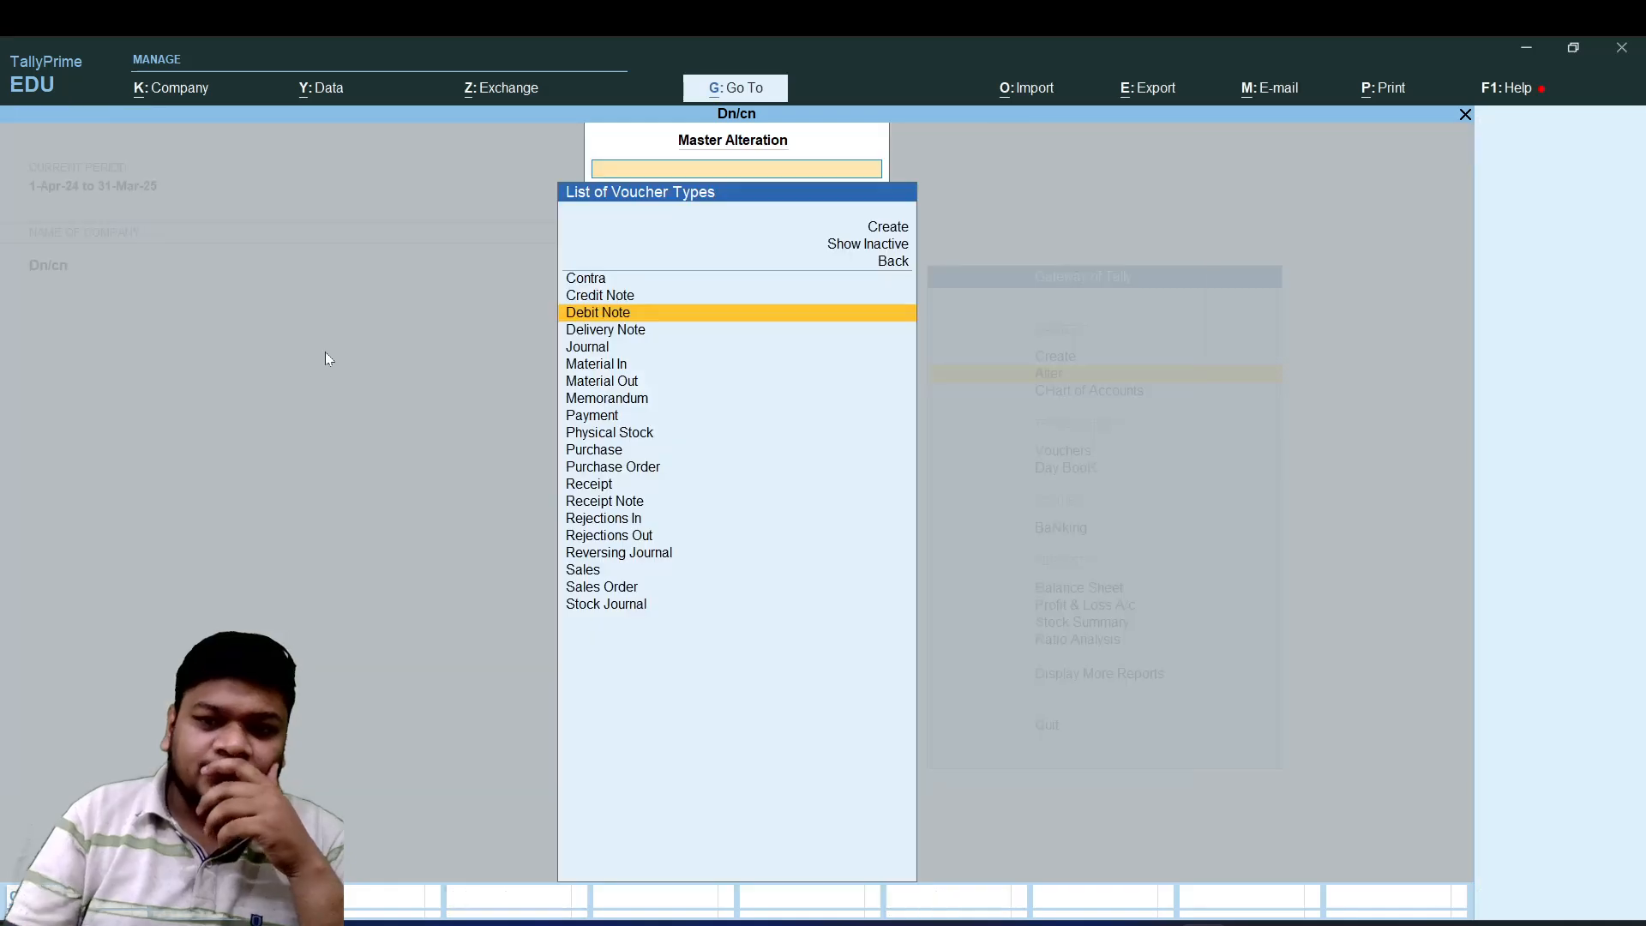
- Leave master alteration and open a new Purchase voucher
key(Escape)
key(Escape)
key(Down)
key(Down)
key(Down)
key(Up)
key(Return)
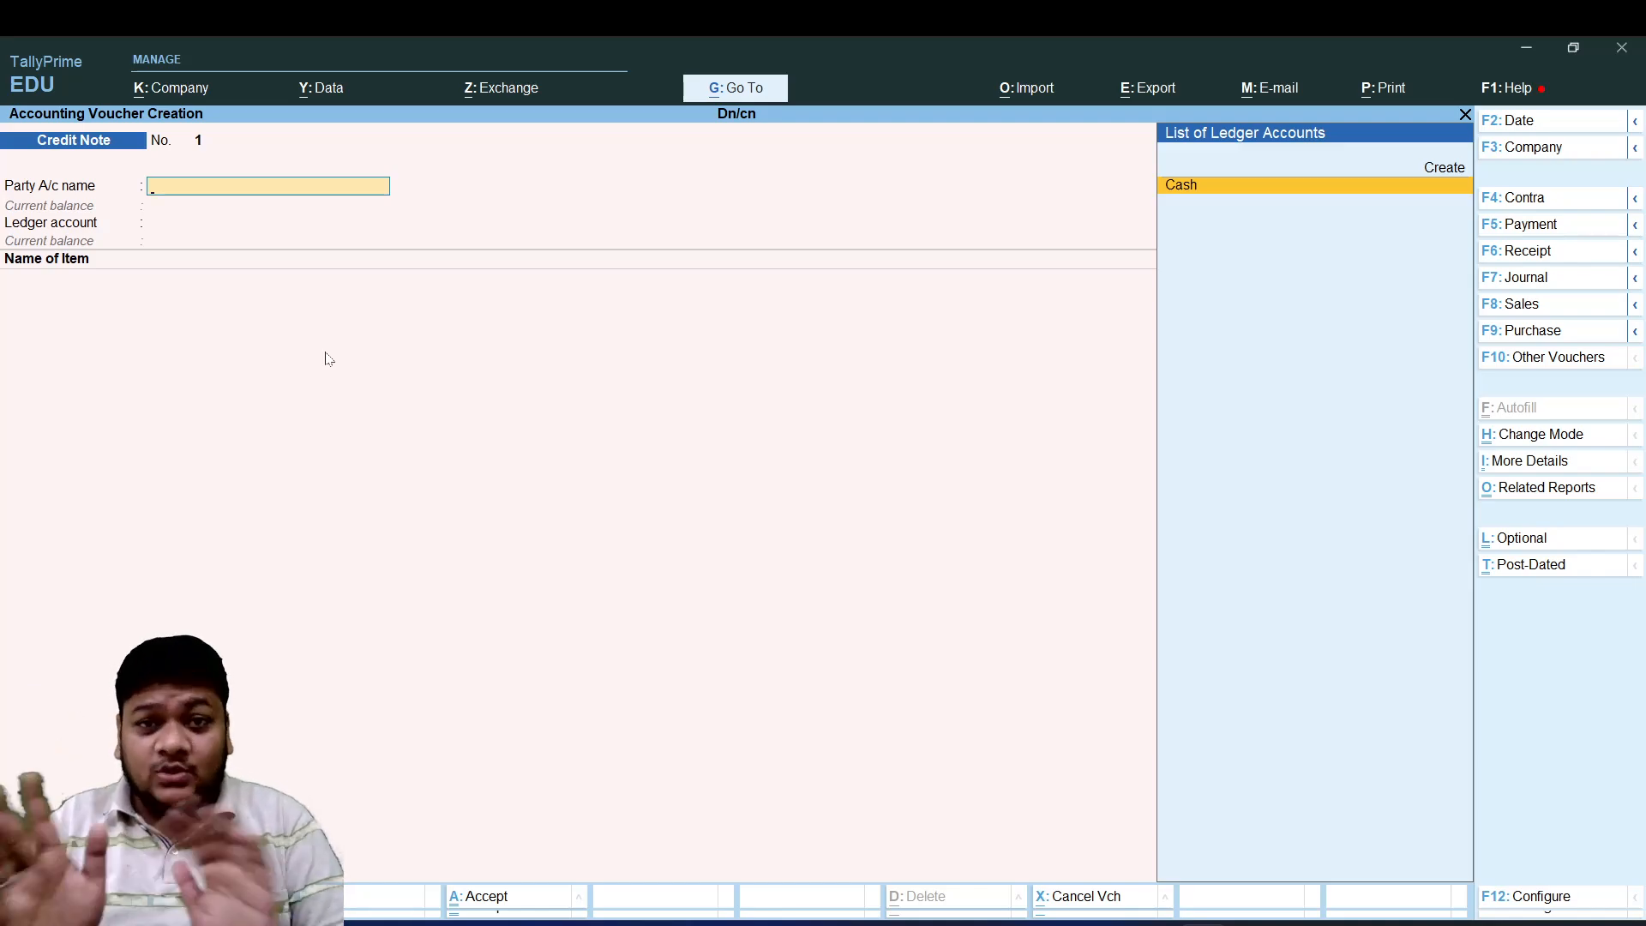
key(F9)
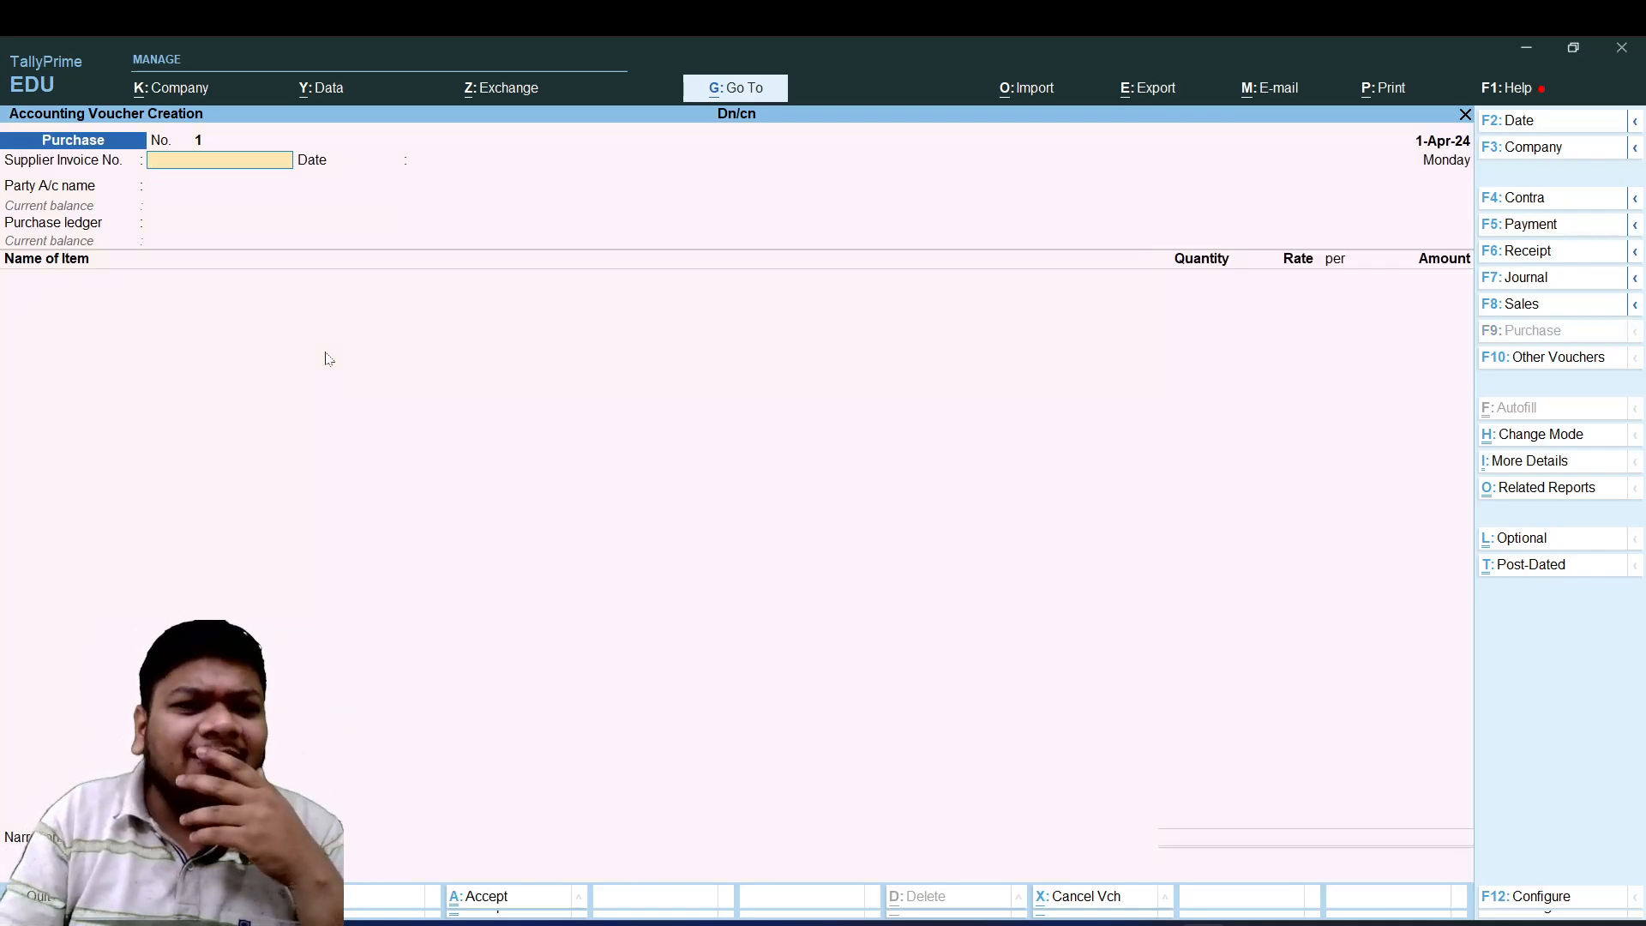
- Leave the supplier invoice number and date blank and set Cash as the purchase voucher's party account
key(Return)
key(Return)
key(Return)
key(Return)
key(Return)
key(Return)
key(Return)
key(Return)
- Create a ledger named Purchase A/c under Purchase Accounts and use it as the voucher's purchase ledger
key(alt+c)
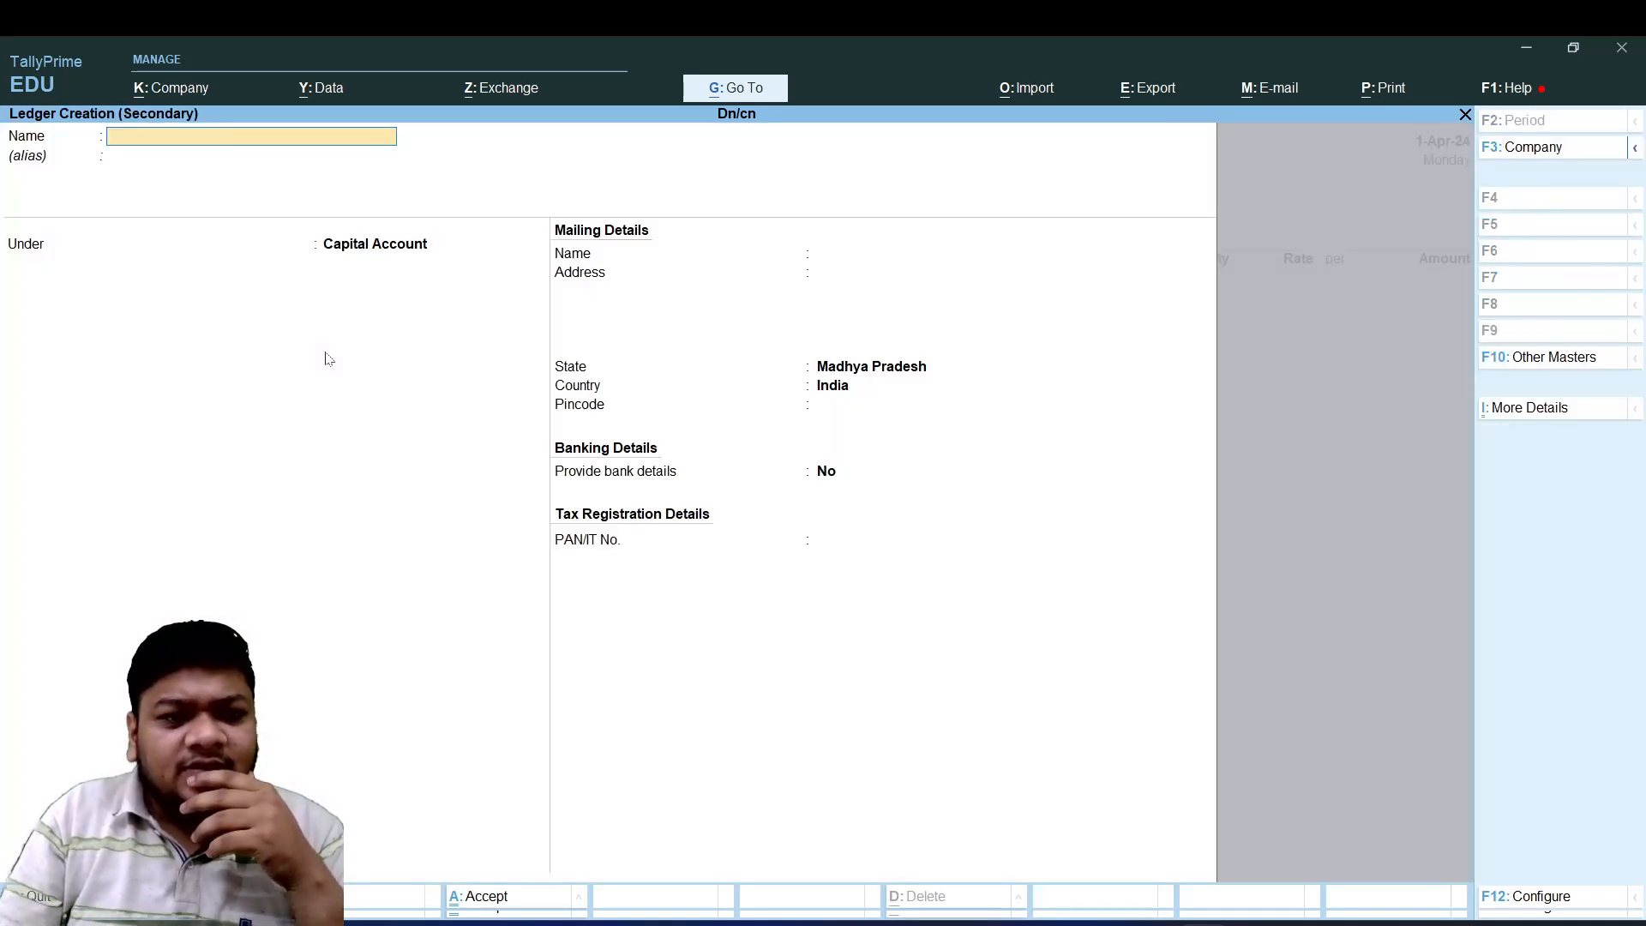
text(Purc)
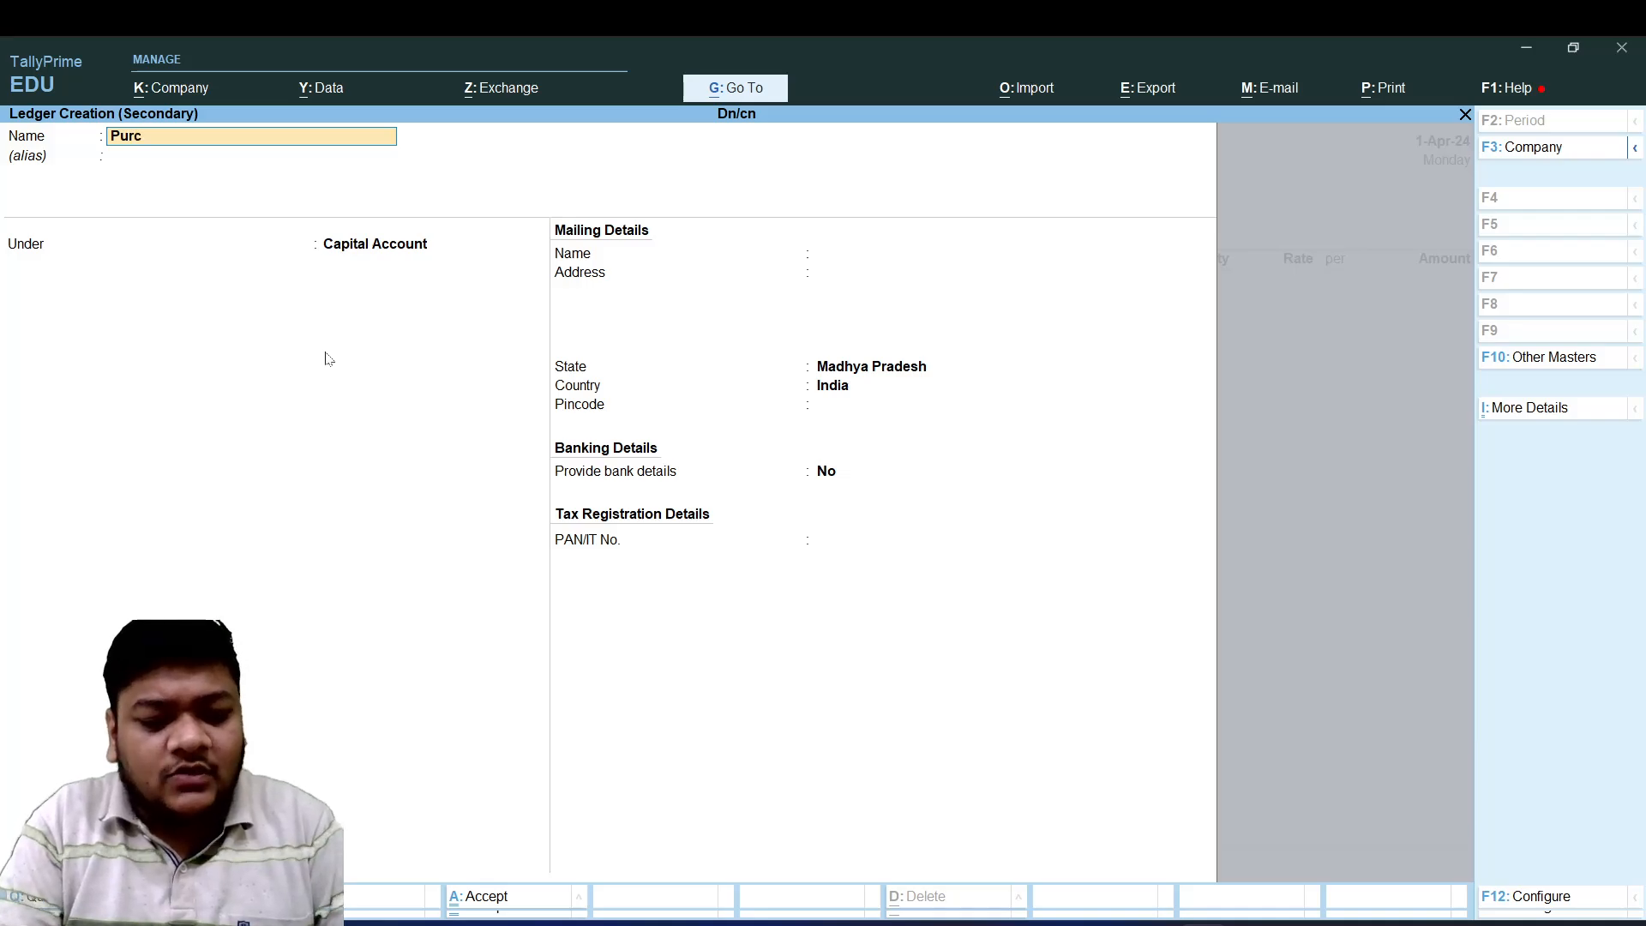
text(hase a/c)
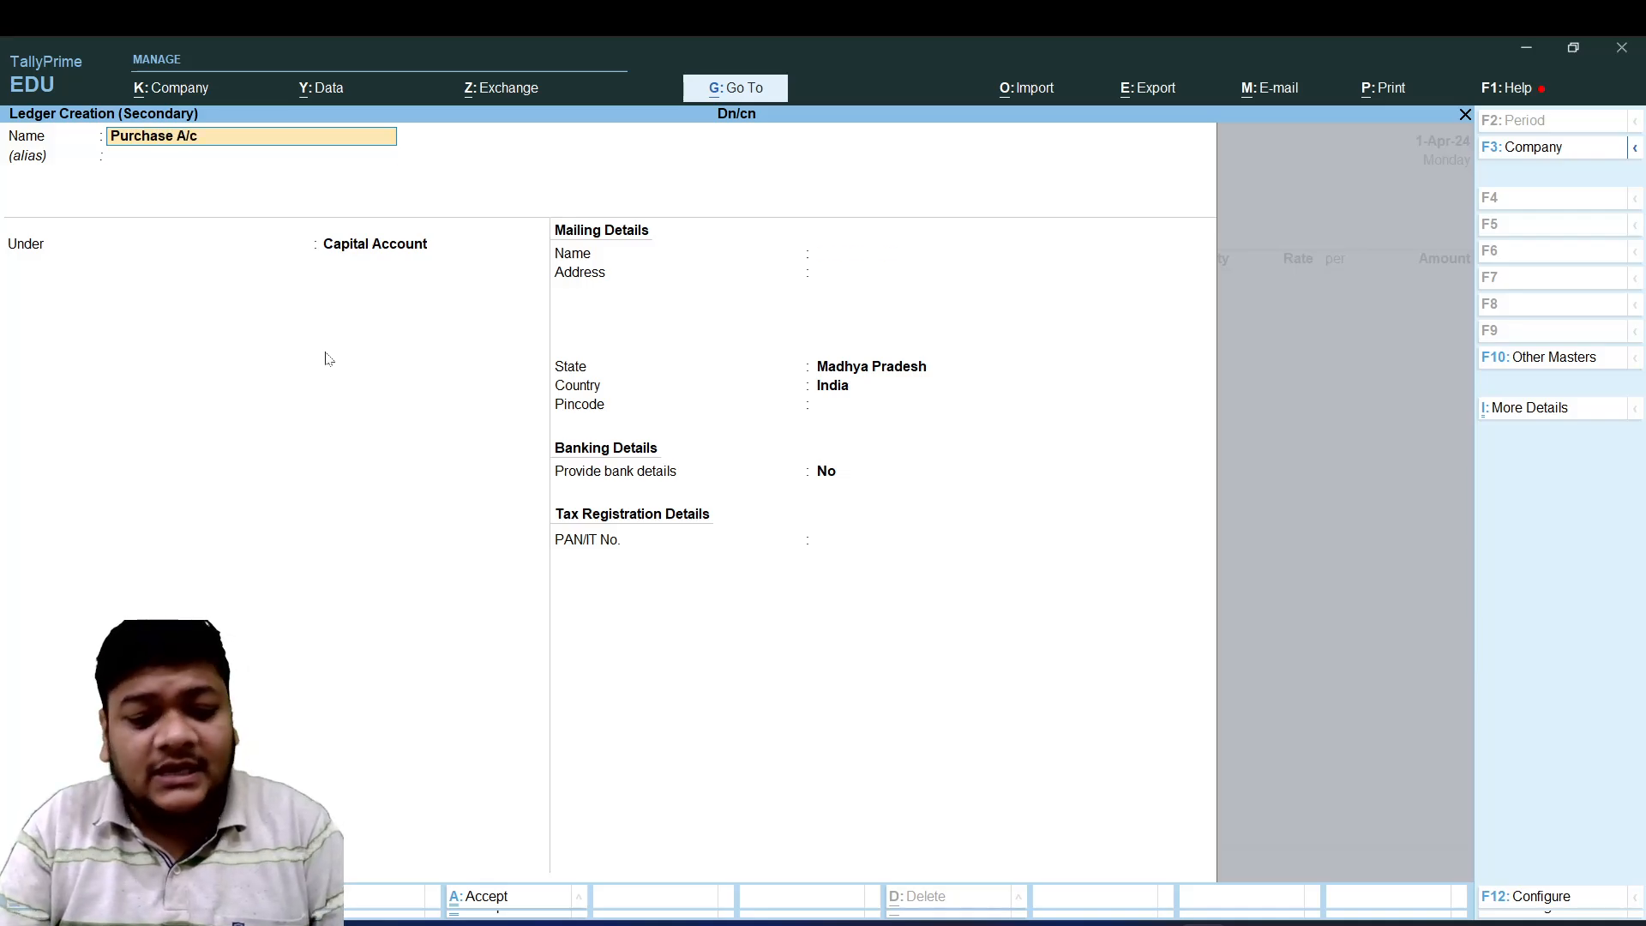
key(Return)
text(Pur)
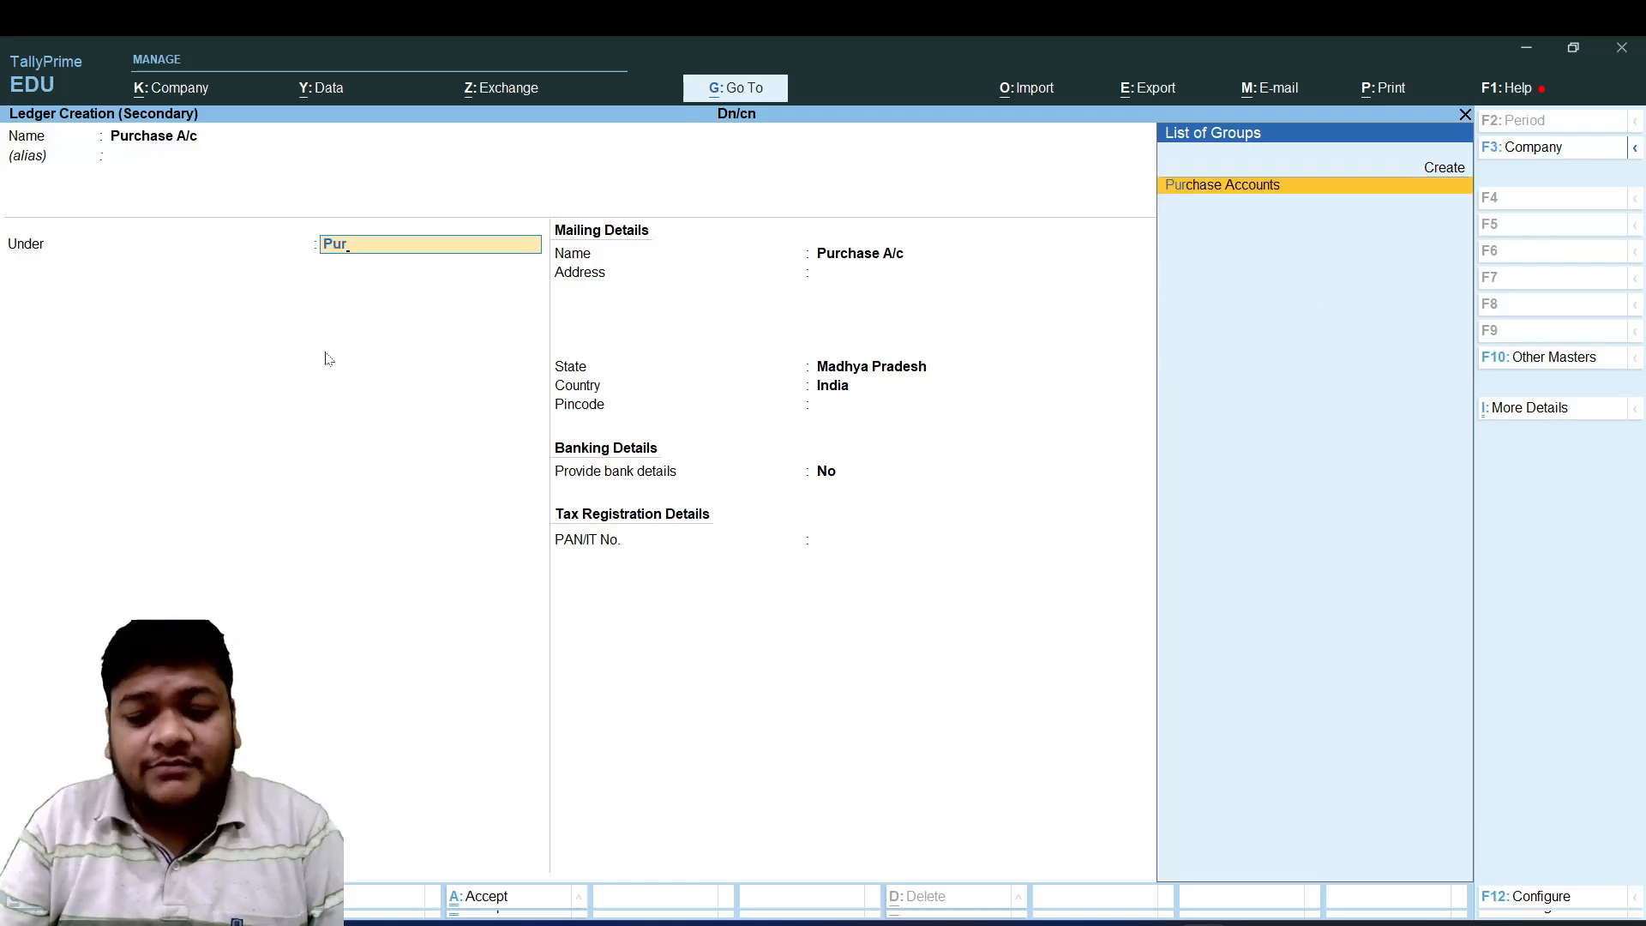
key(Return)
key(Return)
key(Return)
key(Return)
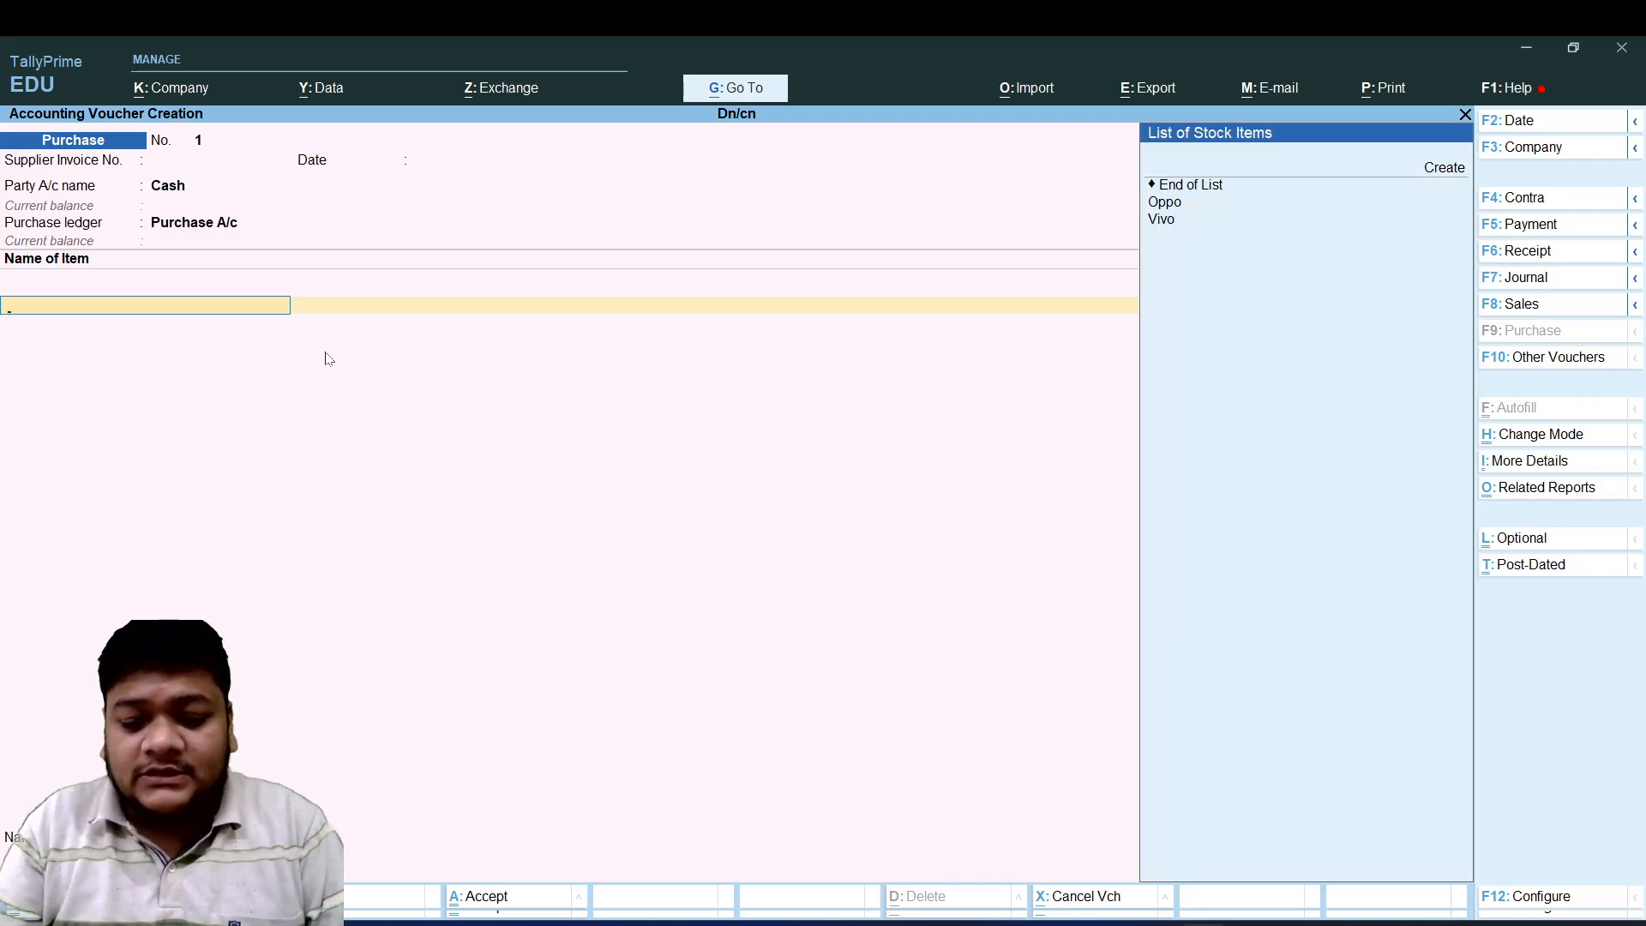
- Add Oppo to the purchase voucher with a quantity of 20 pcs at a rate of 15,000
key(Return)
text(20)
key(Return)
text(15000)
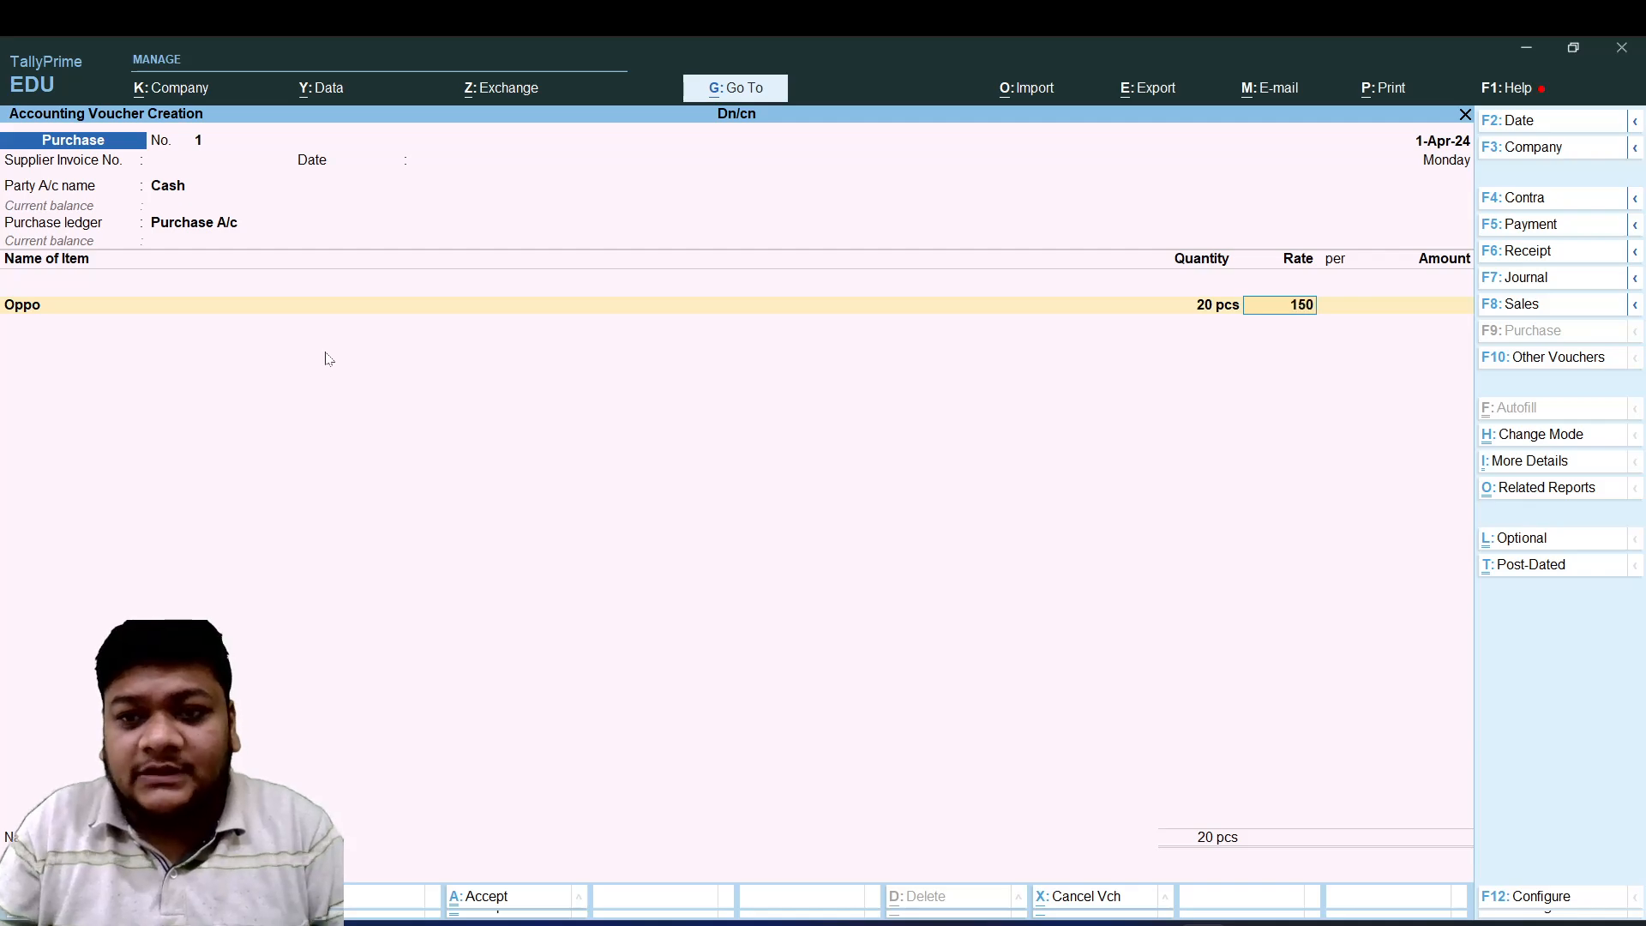
key(Return)
key(Return)
key(Return)
key(Return)
key(BackSpace)
key(Return)
- Add Vivo to the purchase voucher with a quantity of 20 pcs at a rate of 16,000
text(Vi)
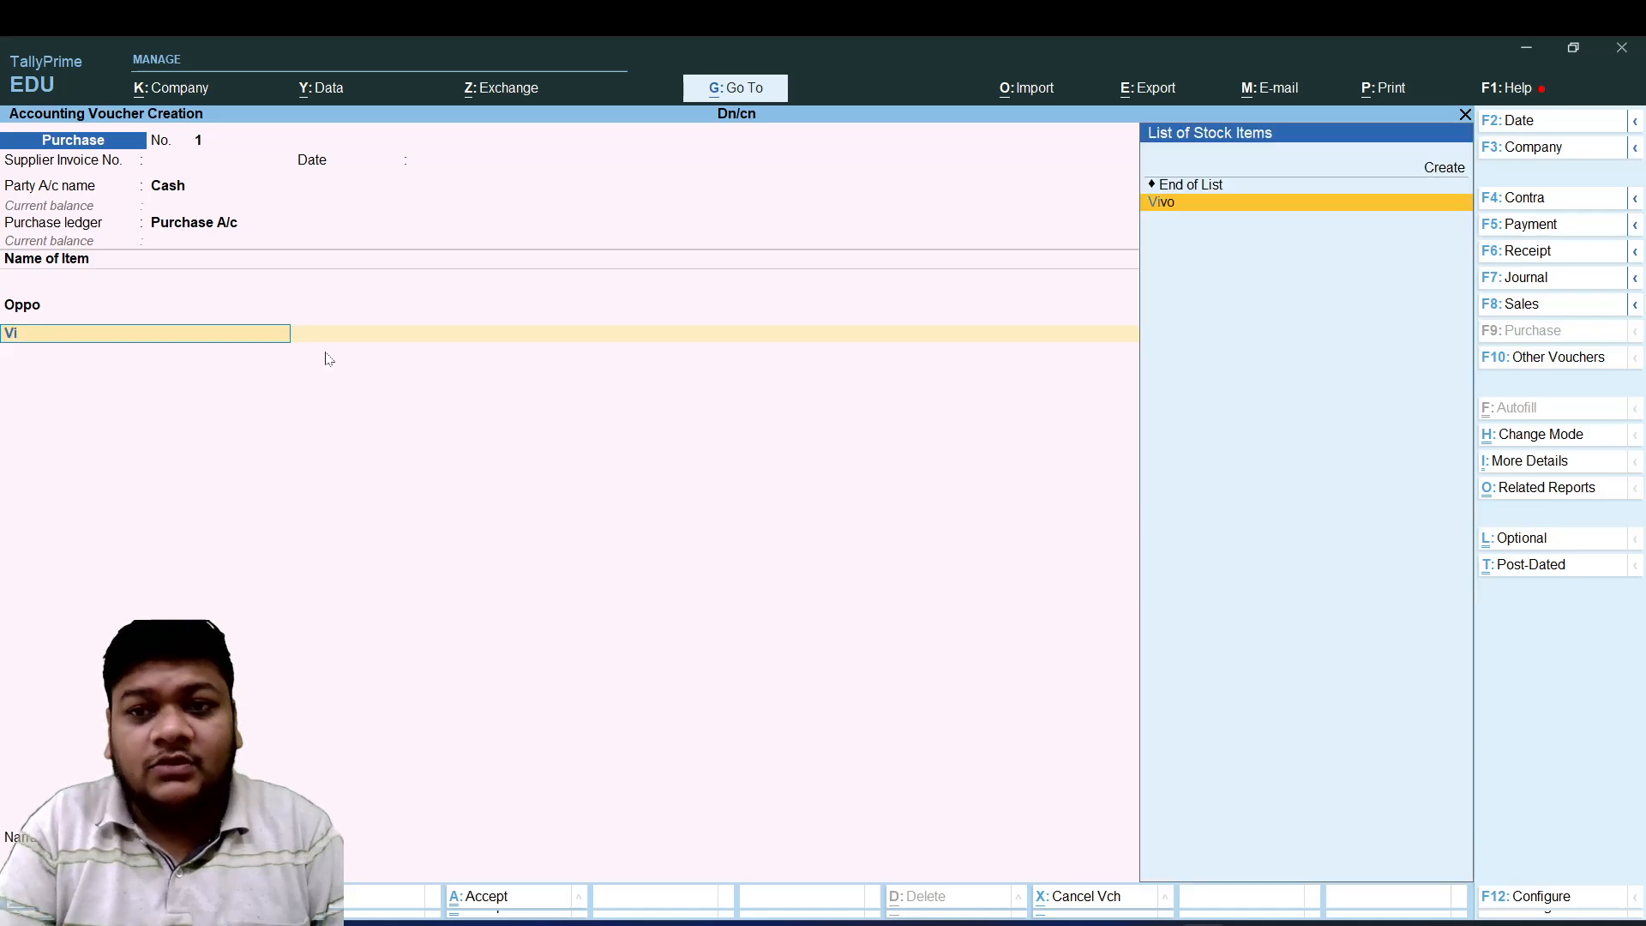
key(Return)
text(20)
key(Return)
text(16,000)
key(Return)
key(Return)
key(Return)
key(Return)
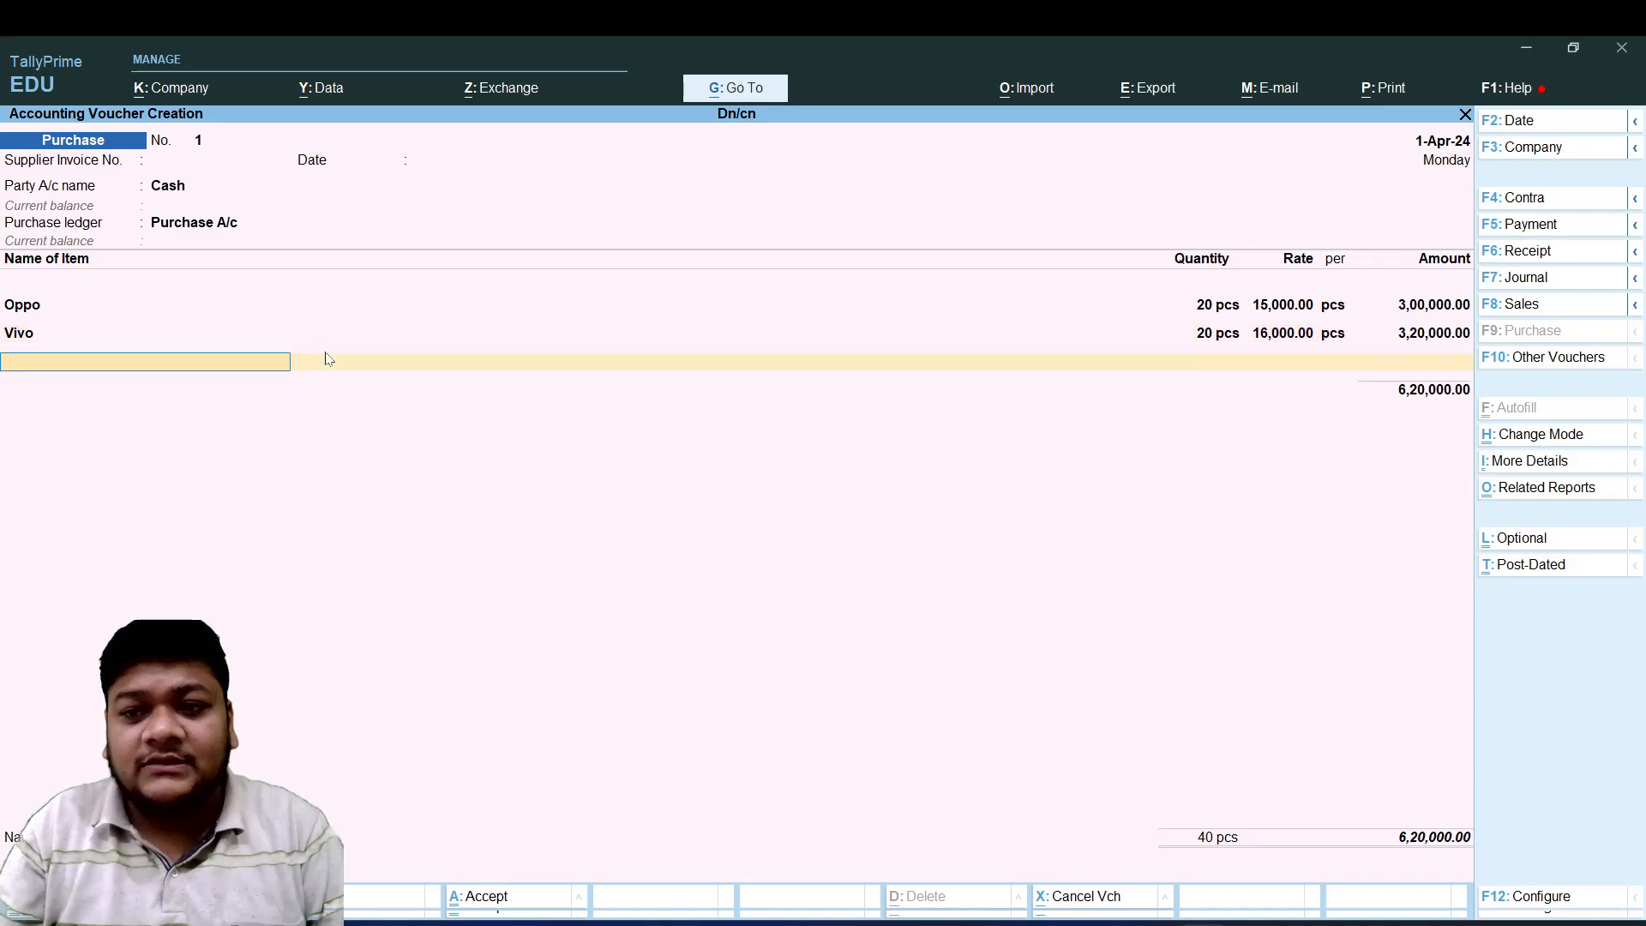
- Save the purchase voucher and start a sales voucher with Cash as the party account, keeping the default party details
key(Return)
key(Return)
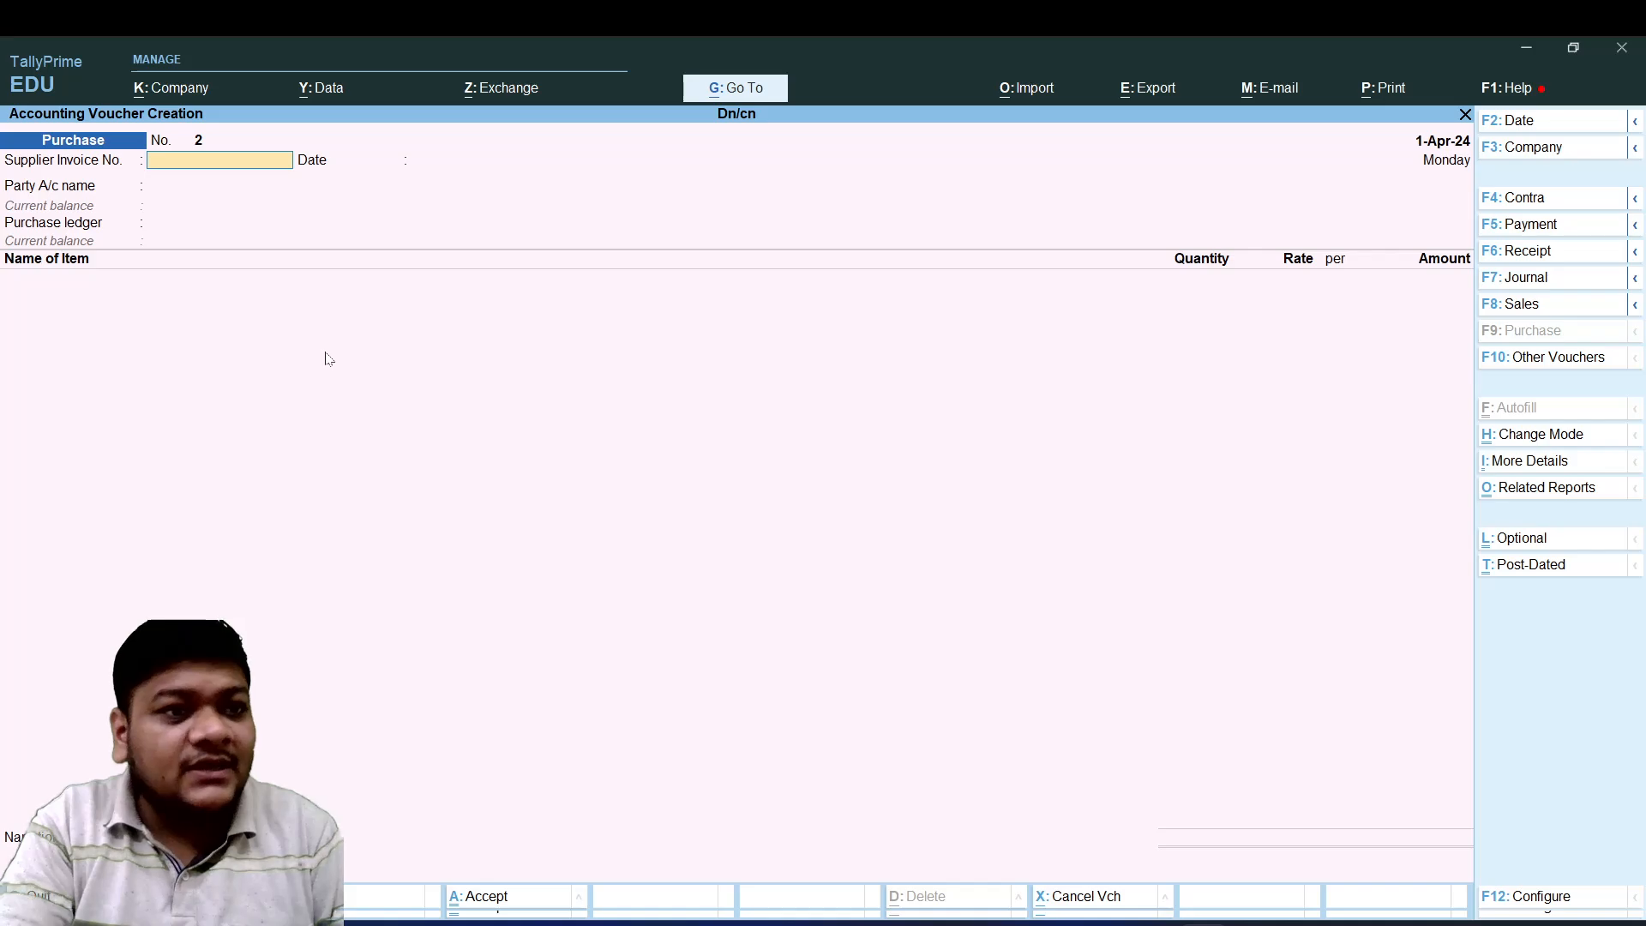
key(F8)
key(Return)
key(Return)
key(Return)
key(Return)
key(Return)
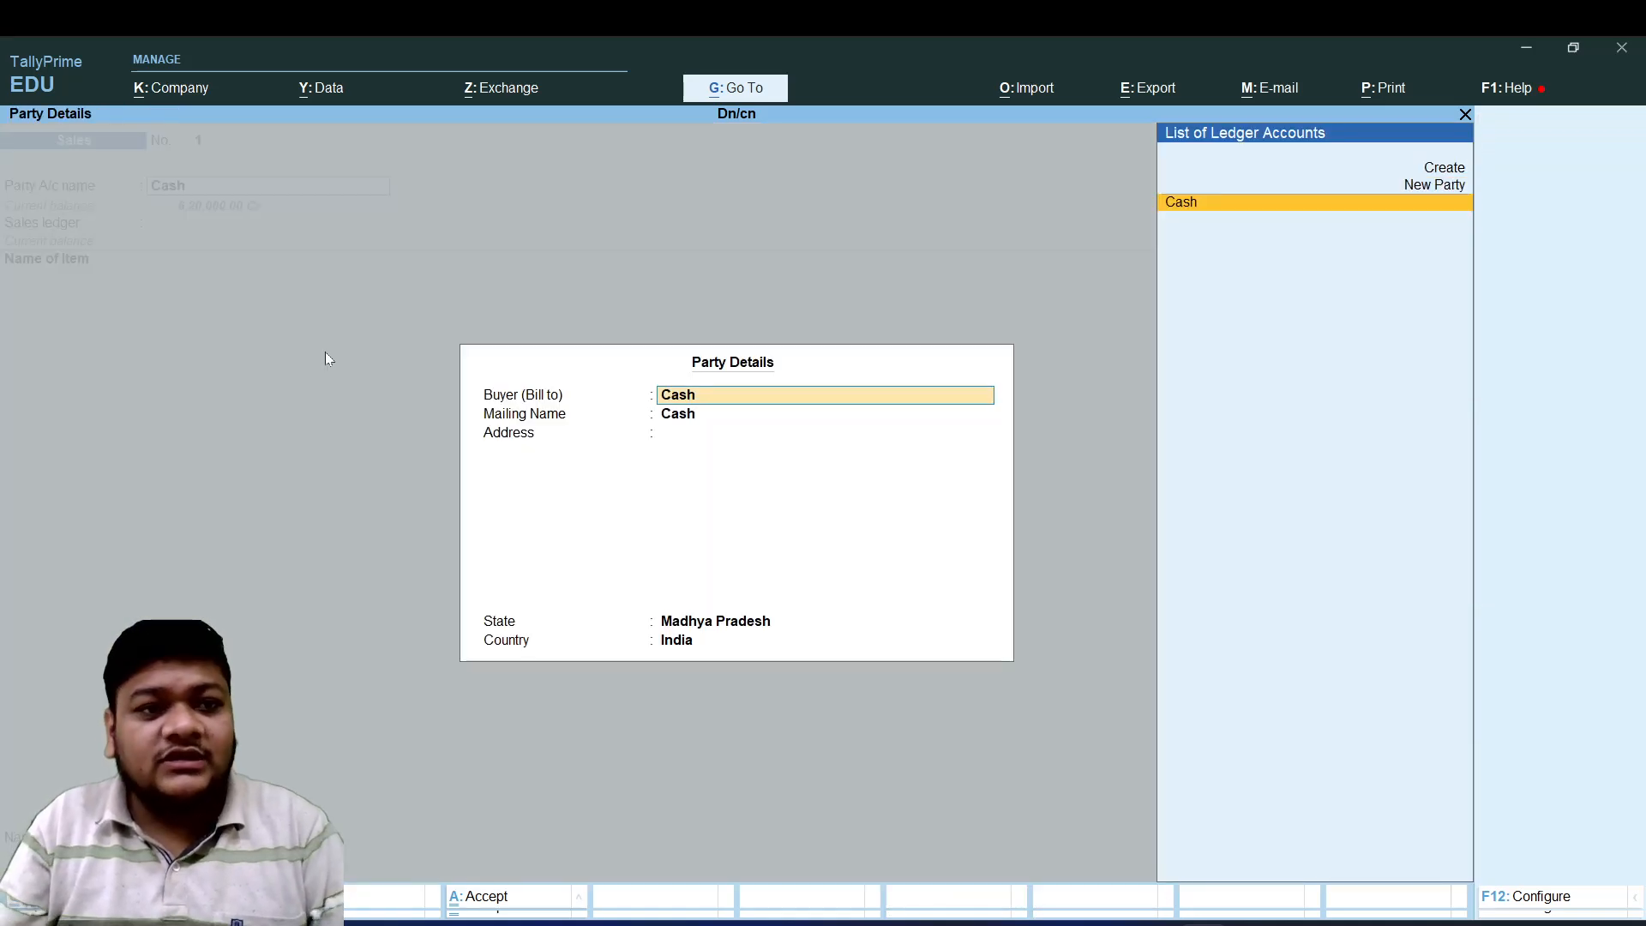
- Create a ledger named Sales under Sales Accounts and use it as the voucher's sales ledger
key(alt+c)
text(Sa)
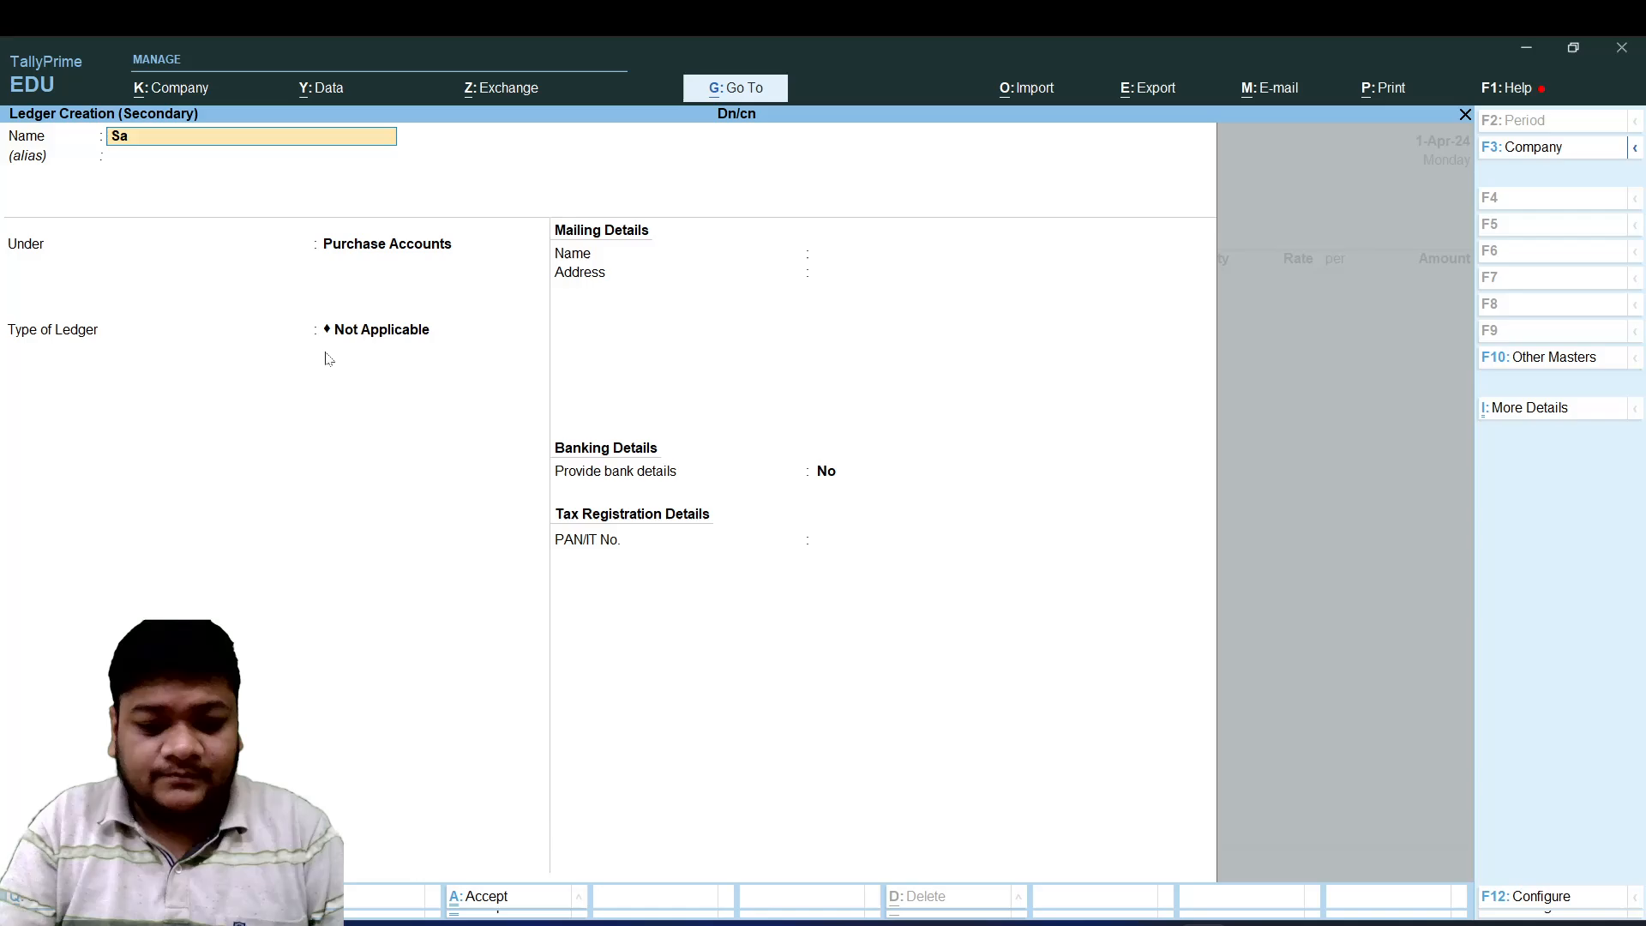
text(les)
key(Return)
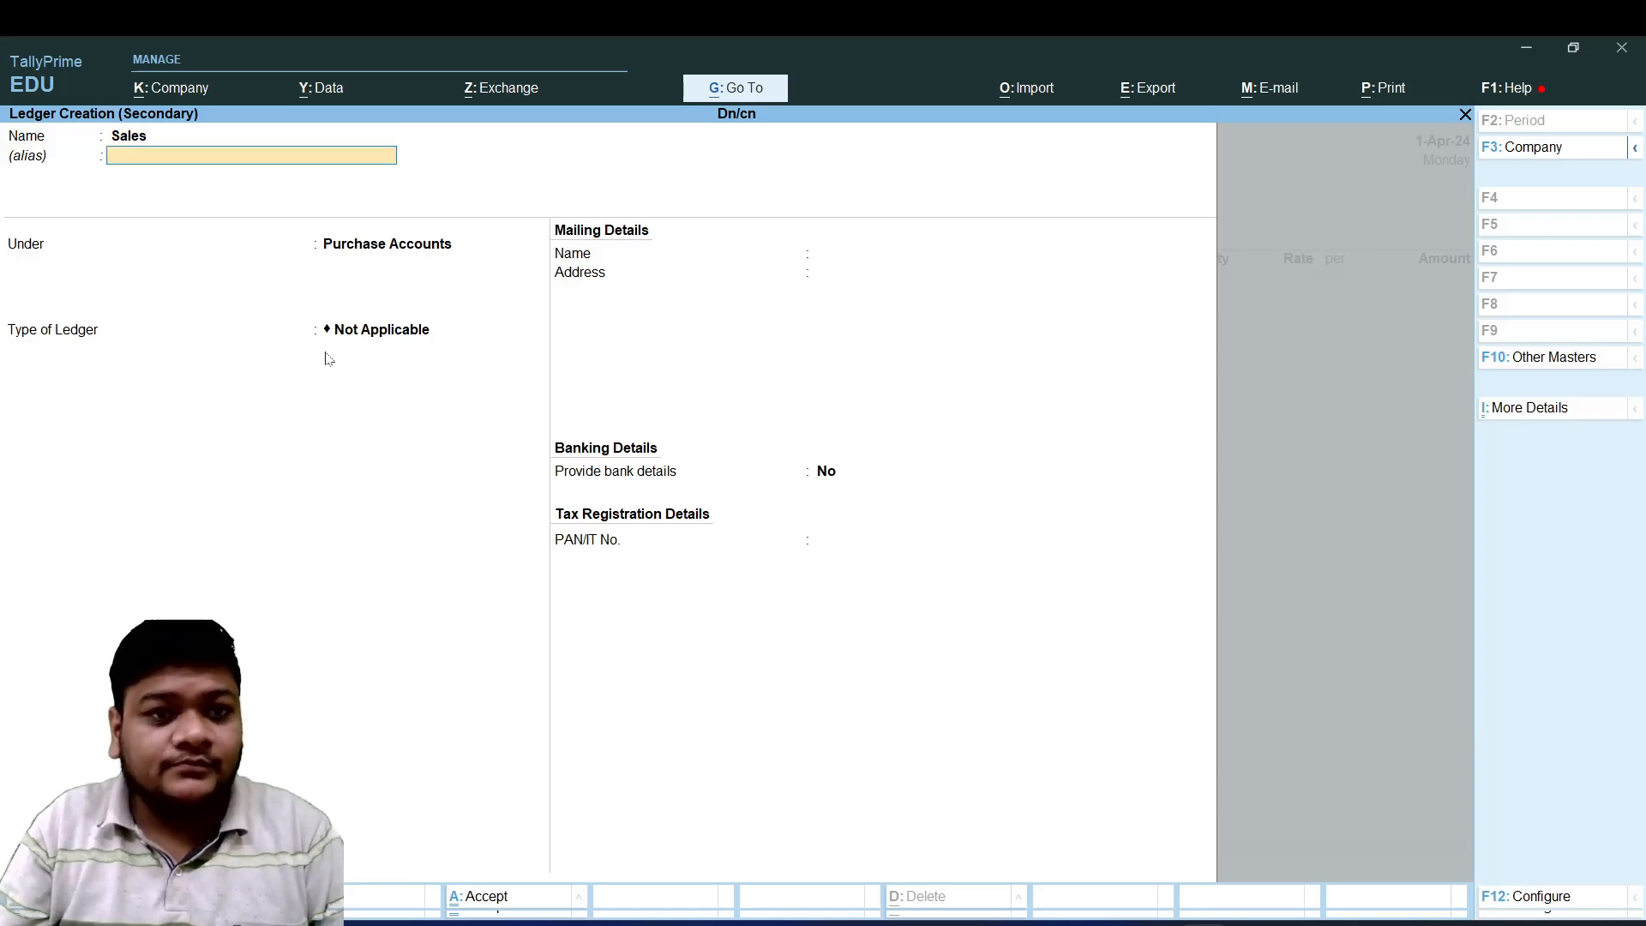
key(Return)
text(As)
key(BackSpace)
key(BackSpace)
text(Sa)
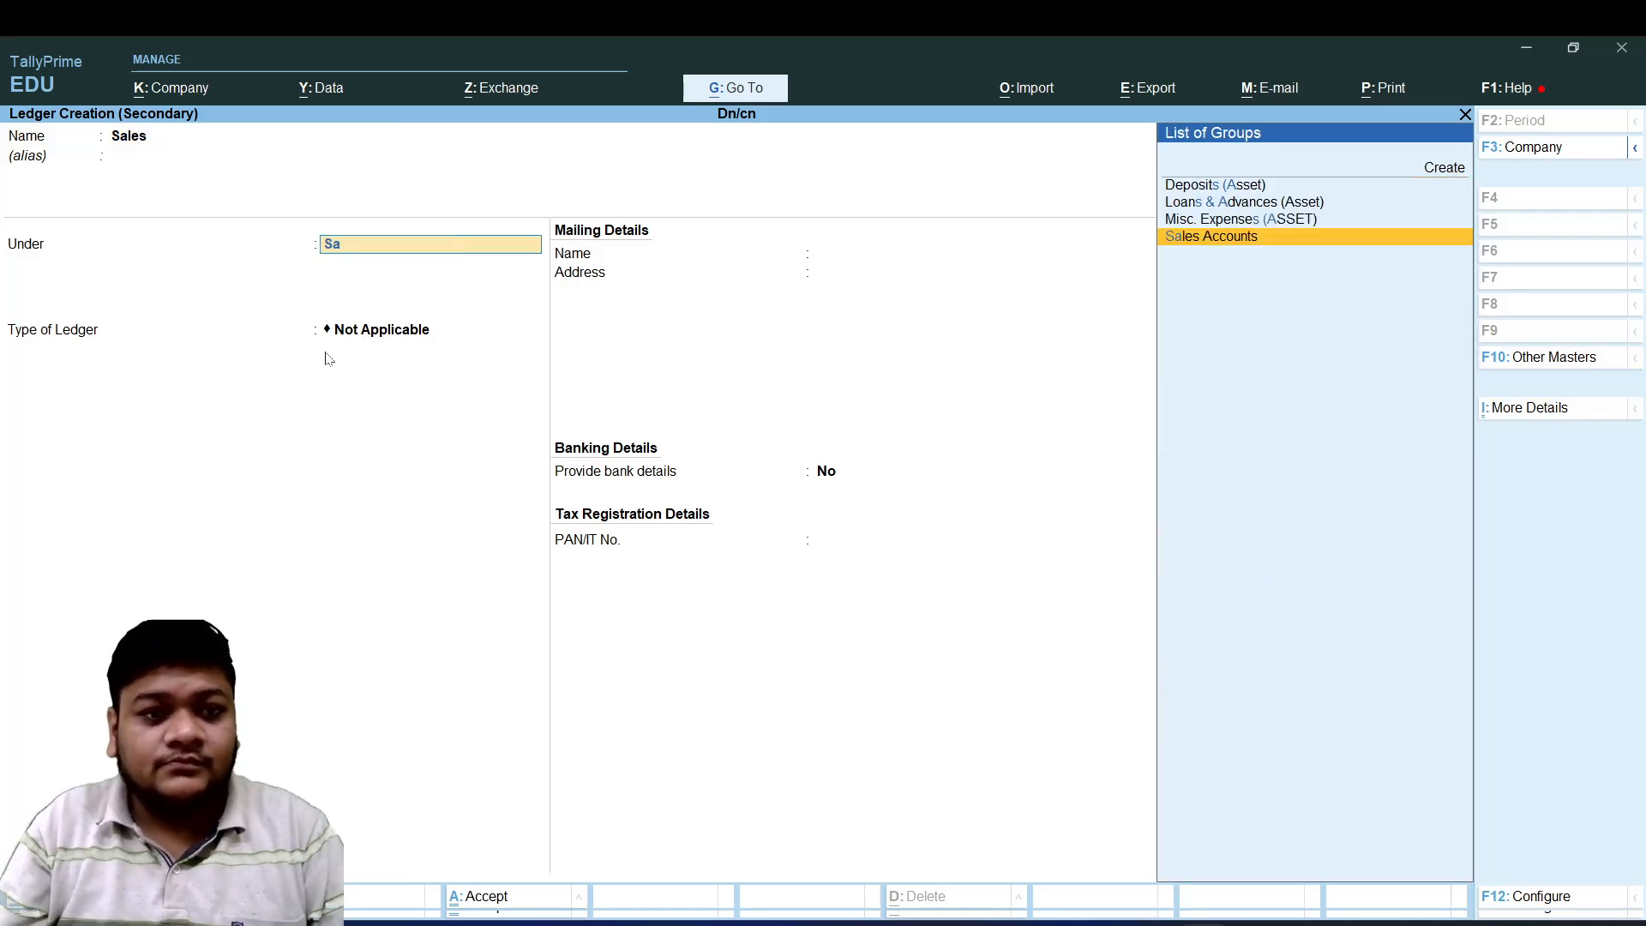
key(Return)
key(Return)
key(ctrl+a)
key(Return)
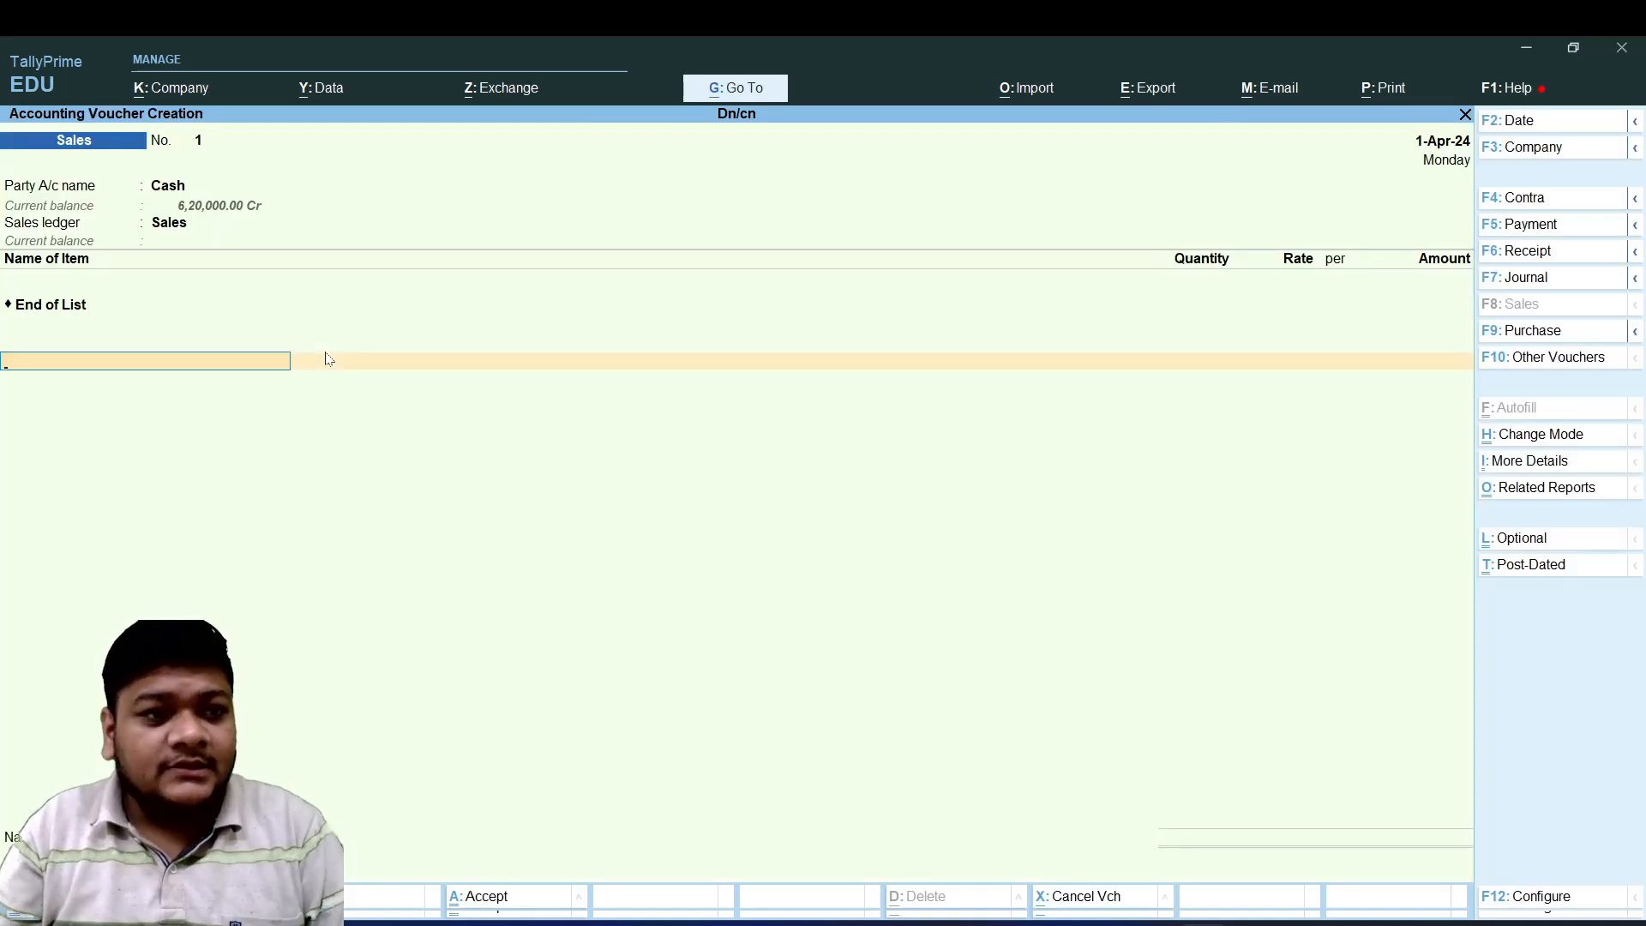
- Add Oppo to the sales voucher with a quantity of 10 pcs at a rate of 20,000
key(BackSpace)
key(Down)
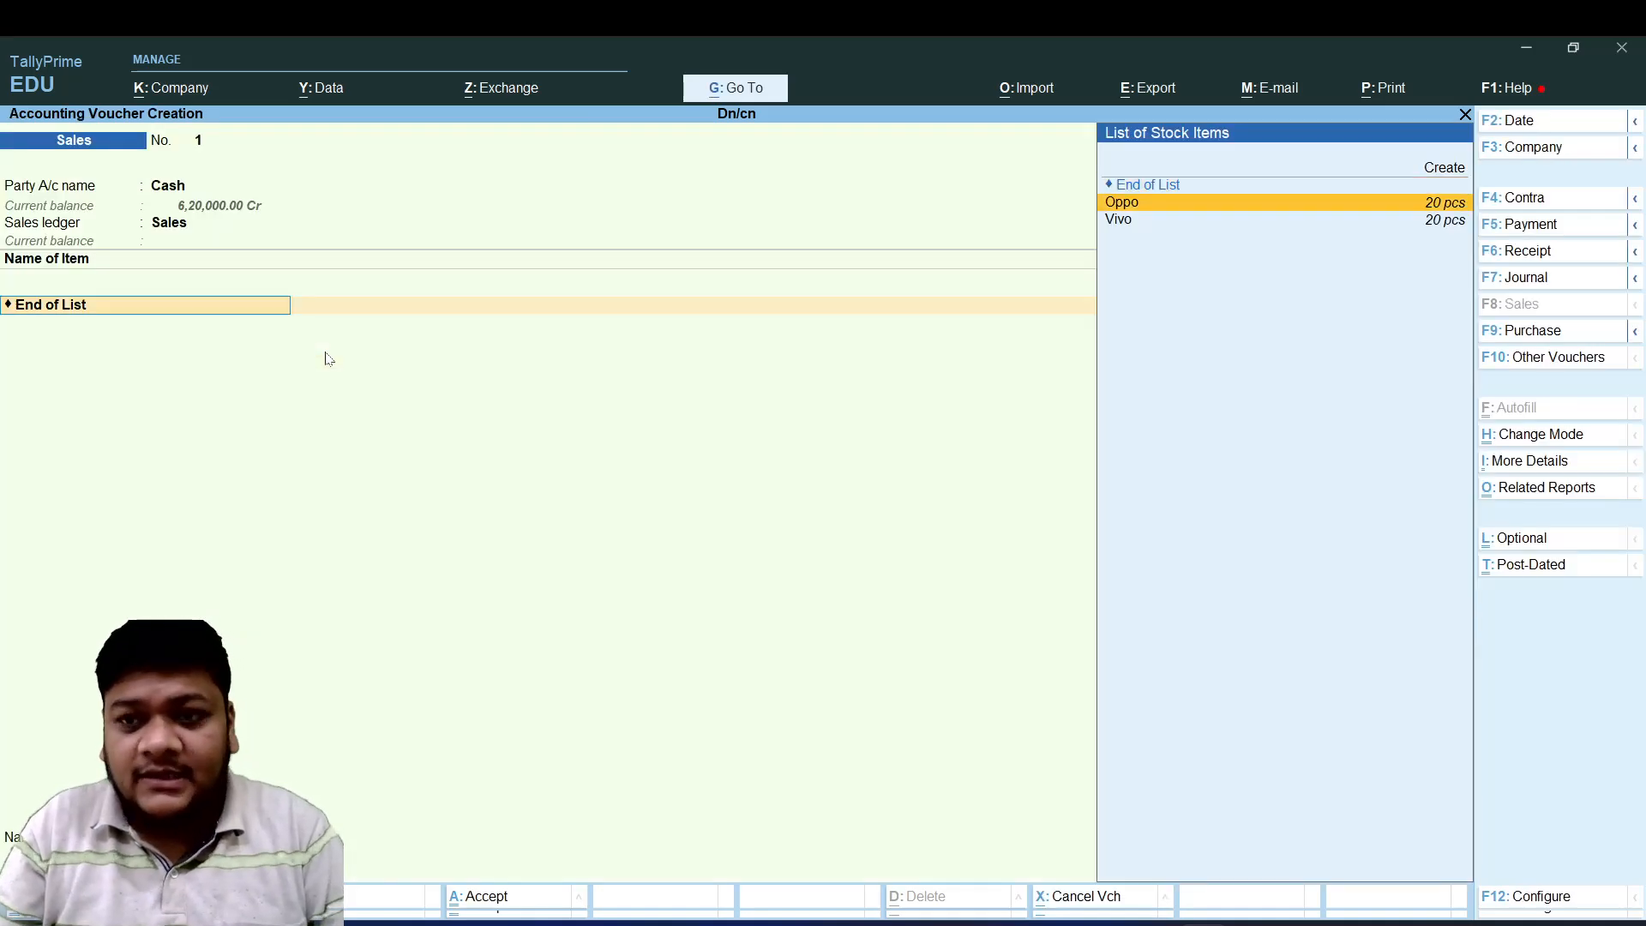
key(Return)
text(10)
key(Return)
text(20,00)
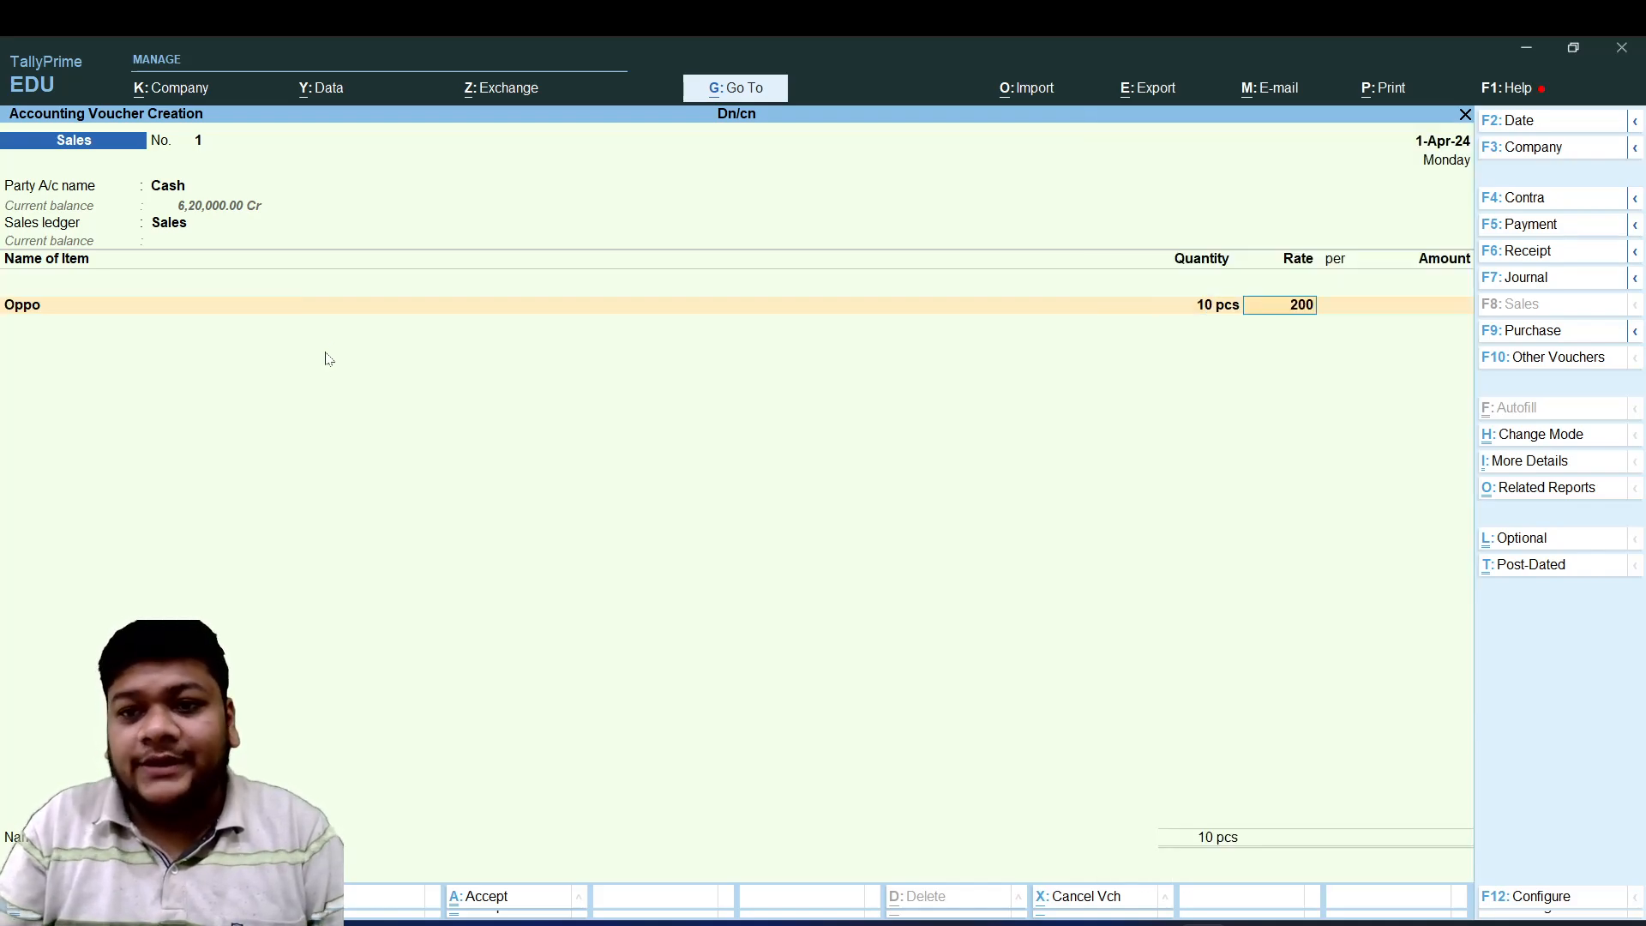
text(0)
key(Return)
key(Return)
key(Return)
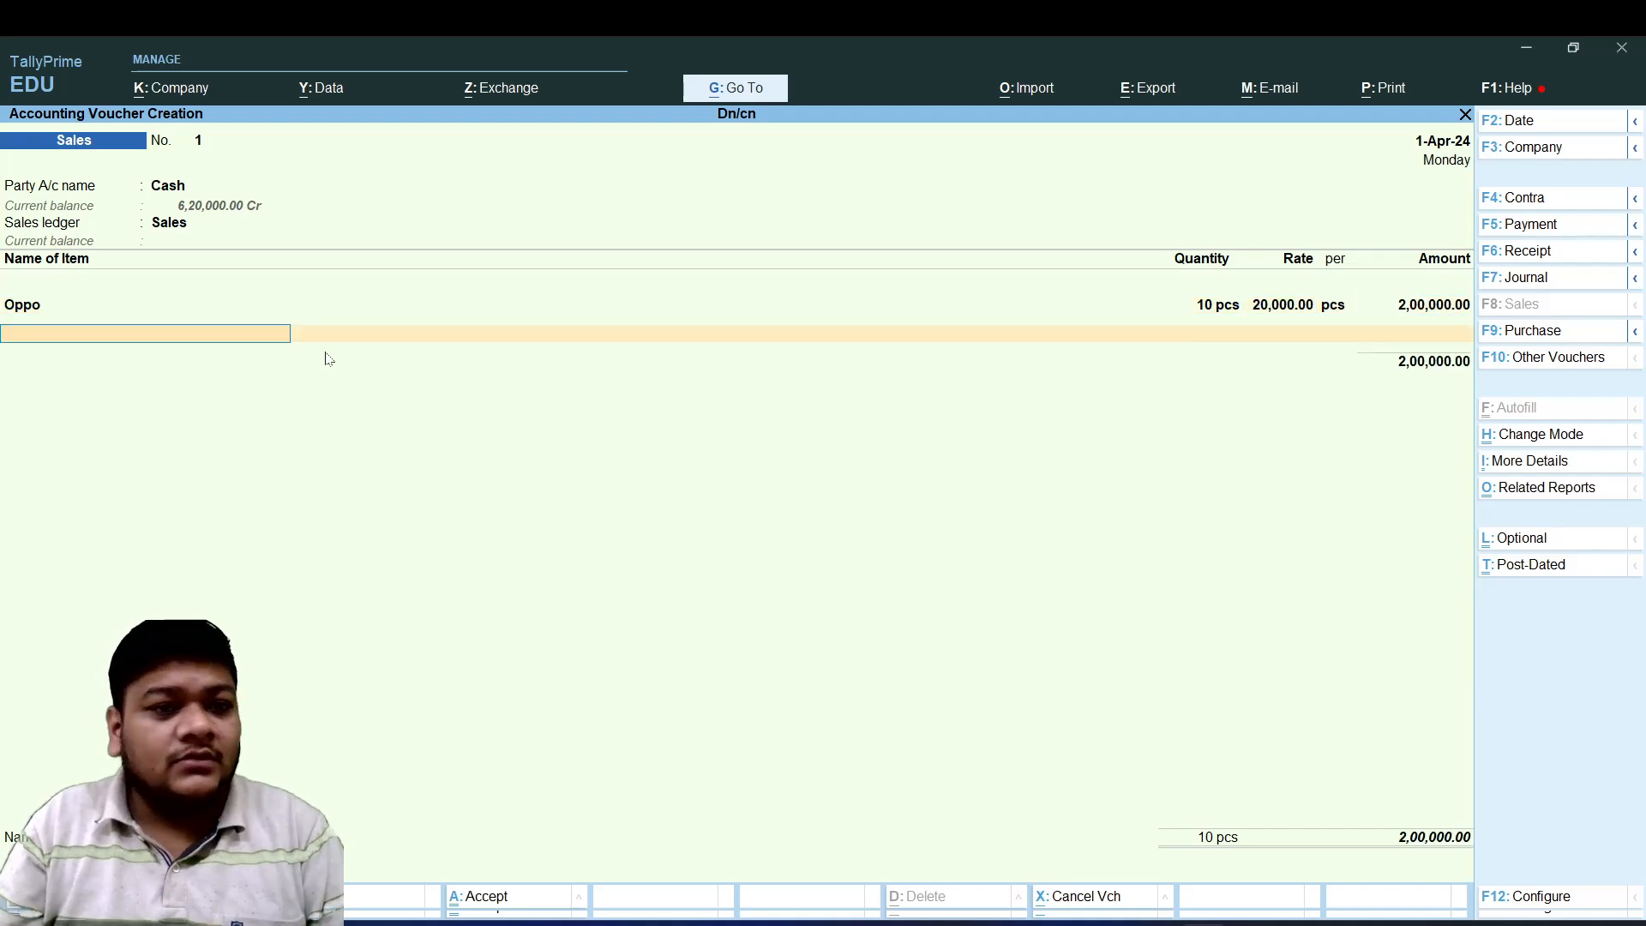
- Add Vivo to the sales voucher with a quantity of 5 pcs at a rate of 22,000 and save the voucher
text(V)
key(Return)
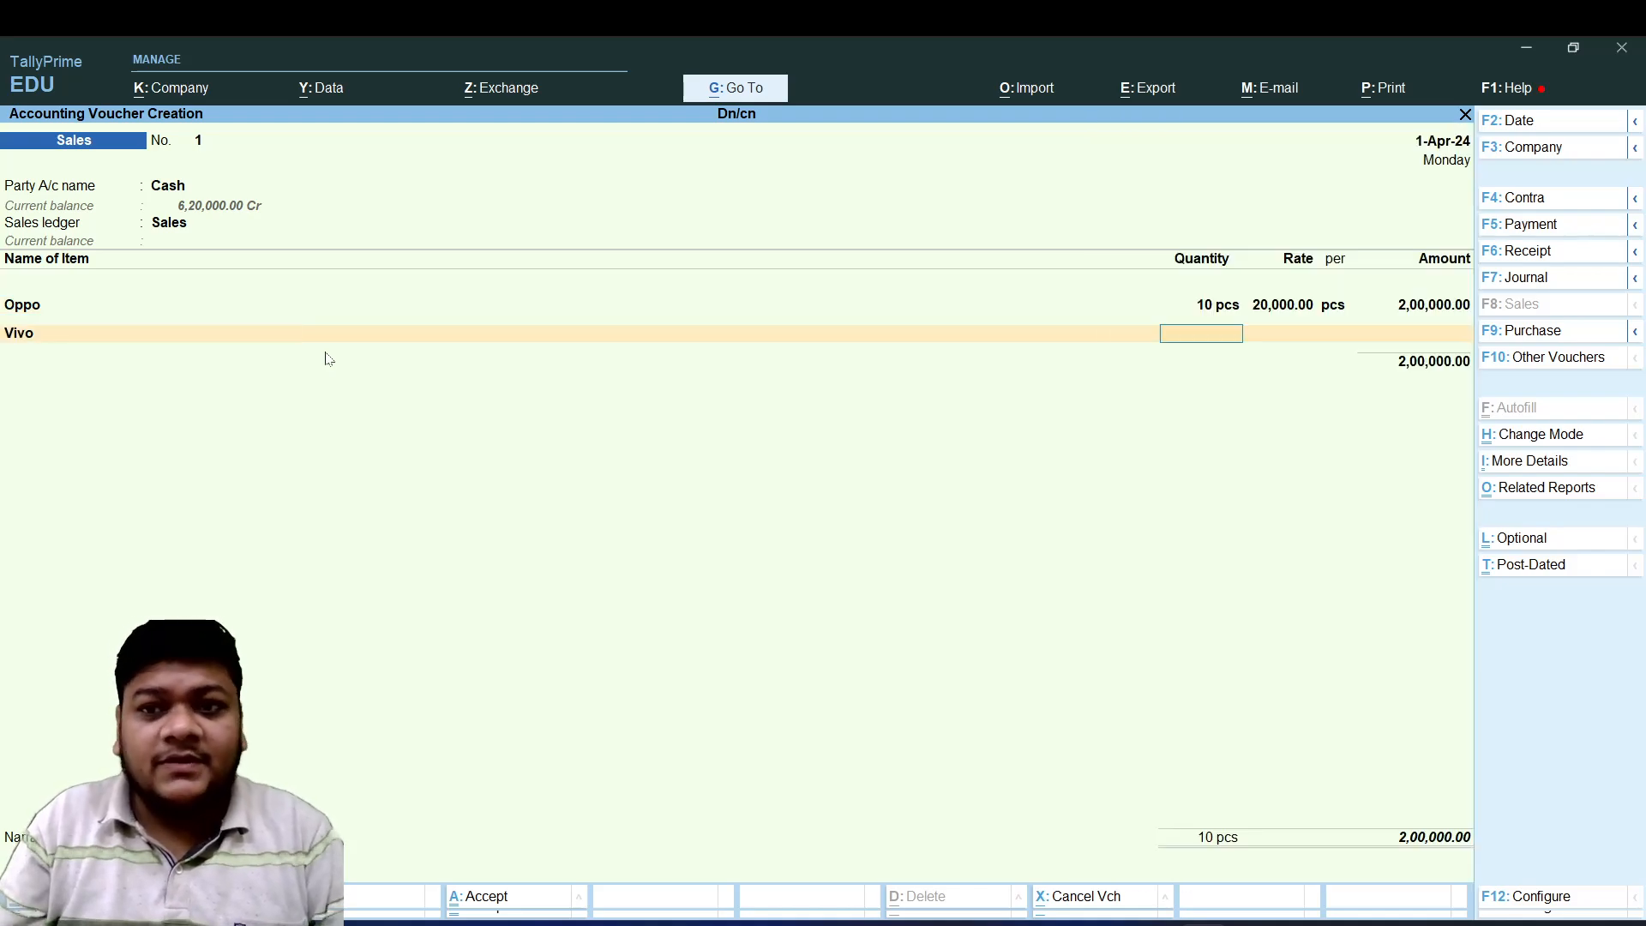
text(5)
key(Return)
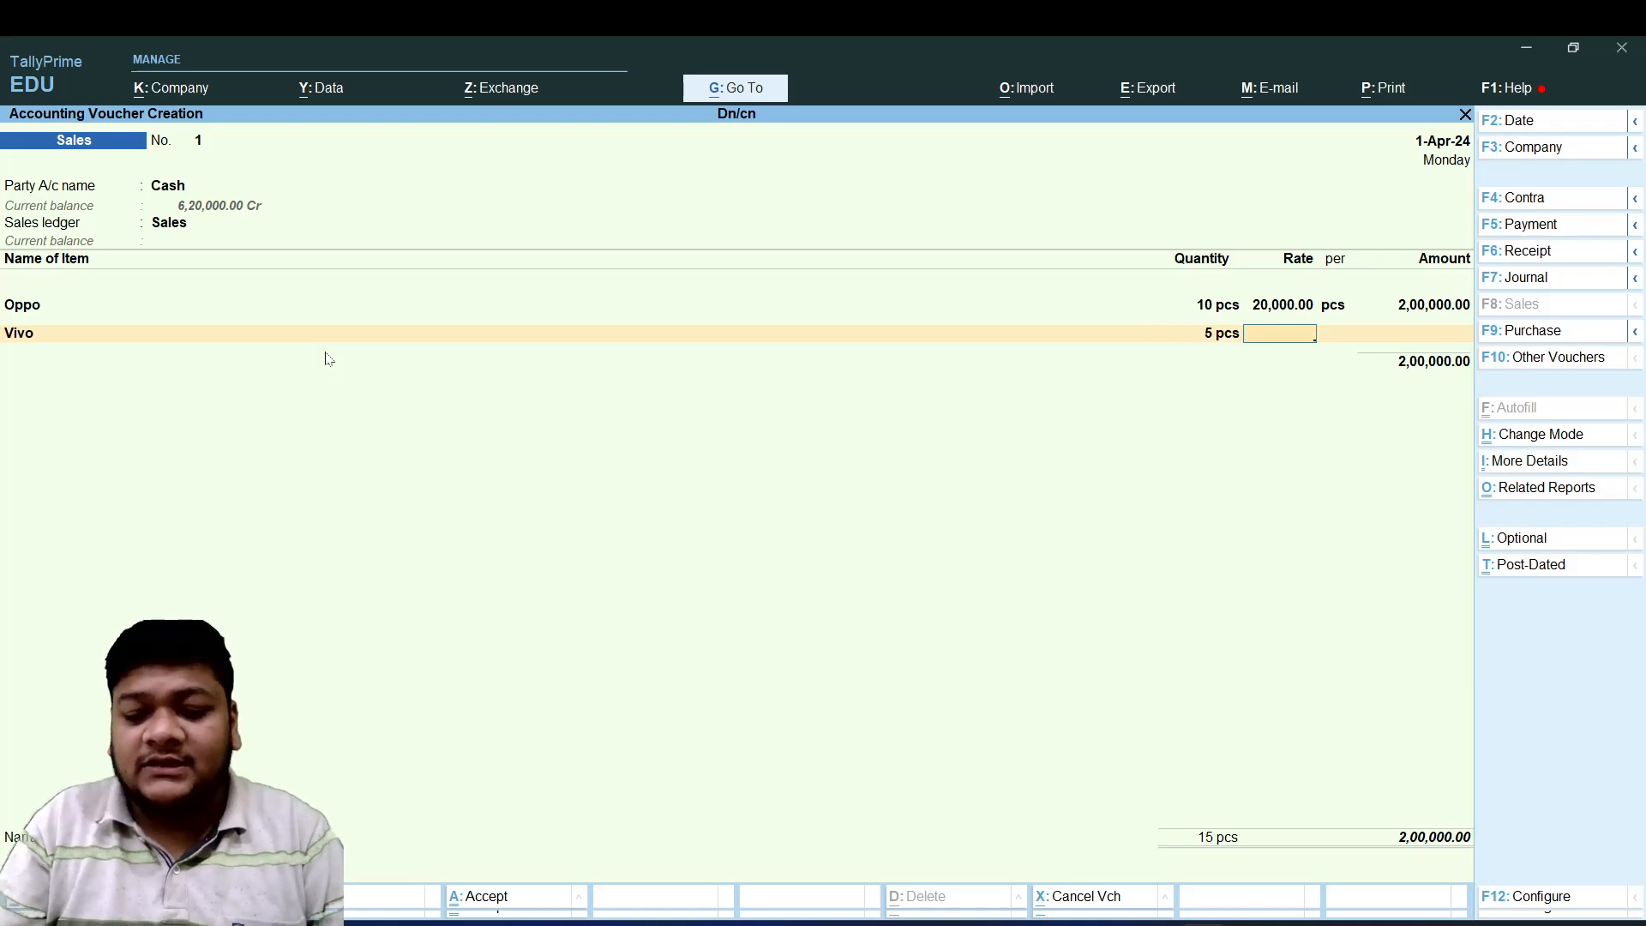
text(22000)
key(Return)
key(Return)
key(Return)
key(Return)
key(Return)
key(Return)
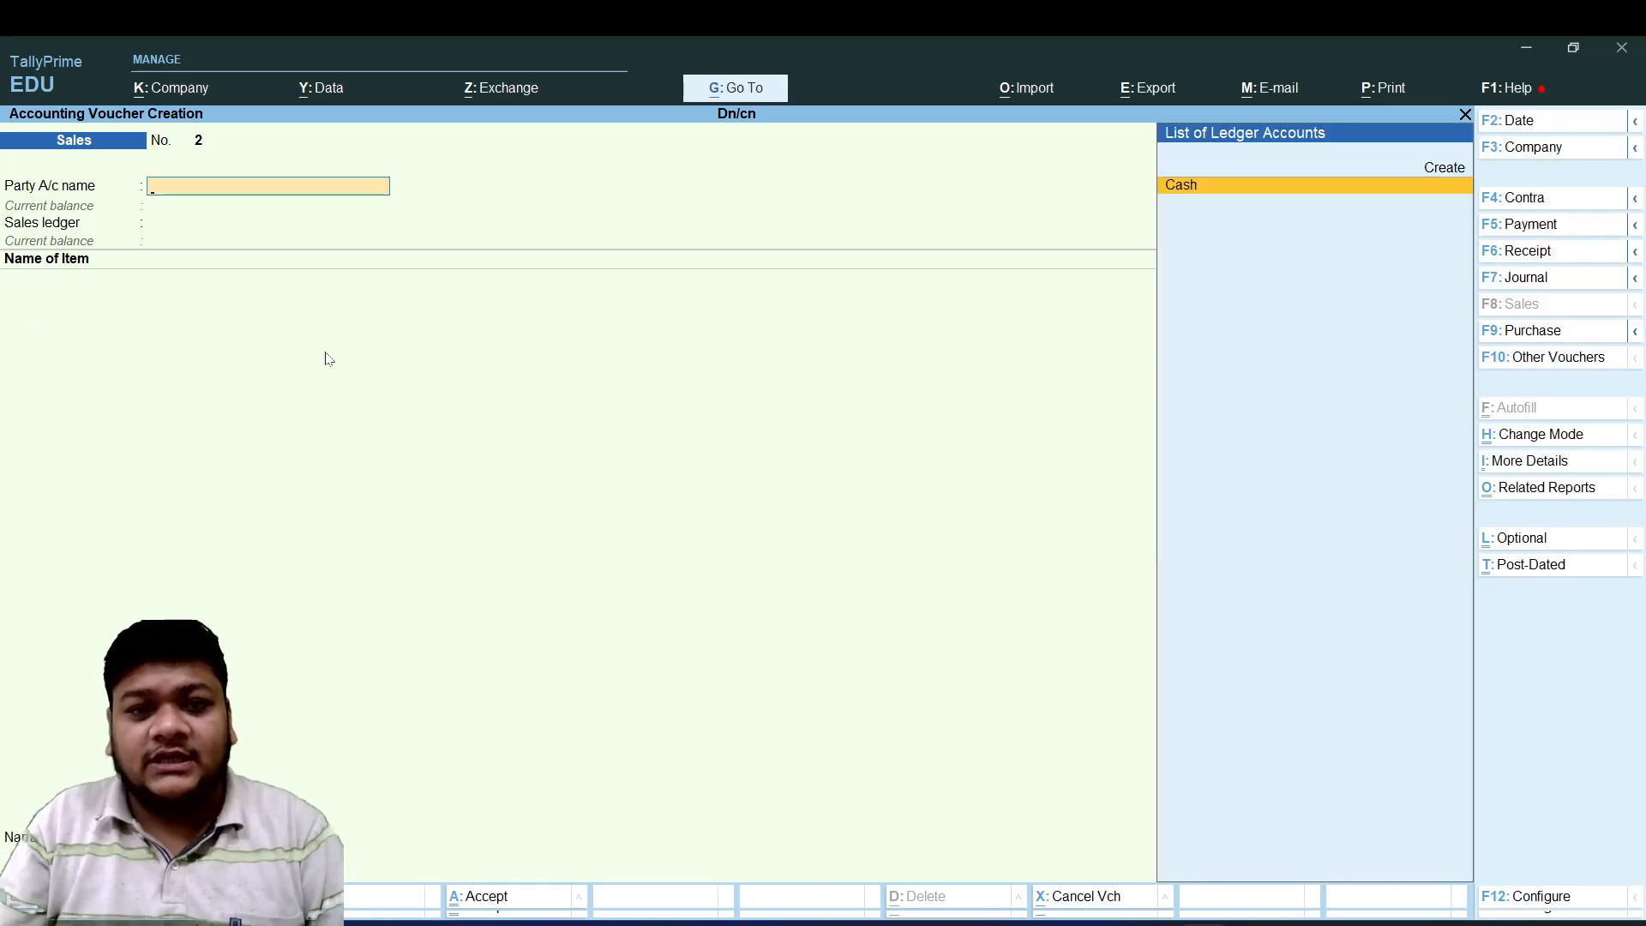
- Open the purchase voucher from the Day Book to review its items, then return to the Day Book
key(Escape)
key(Down)
key(Return)
key(Down)
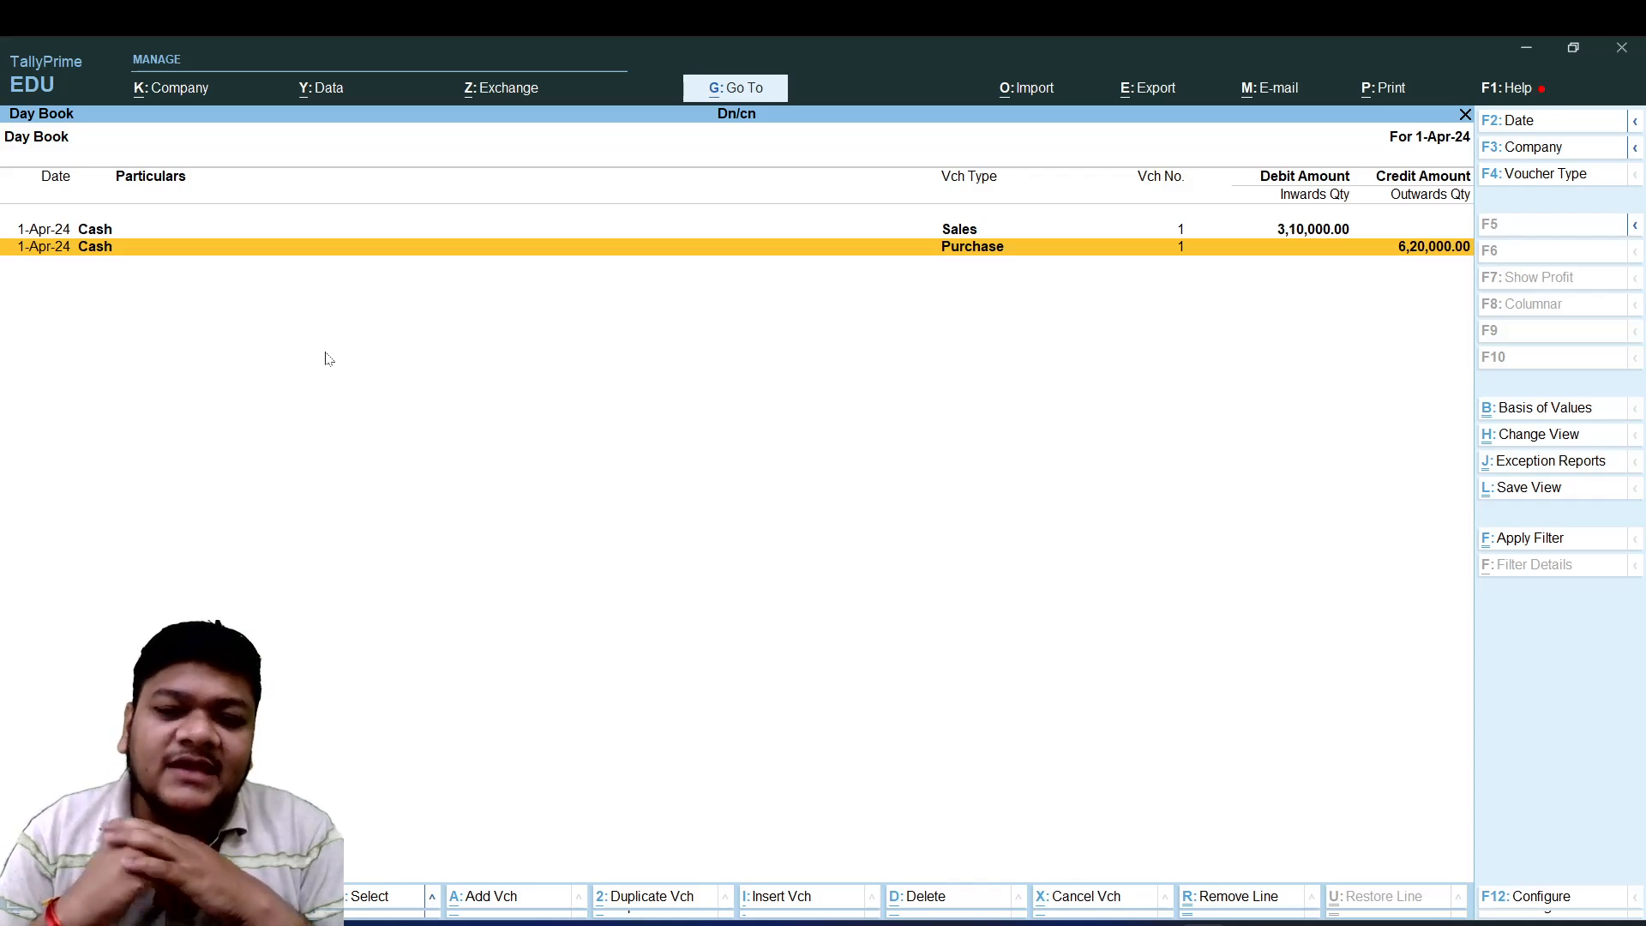
key(Return)
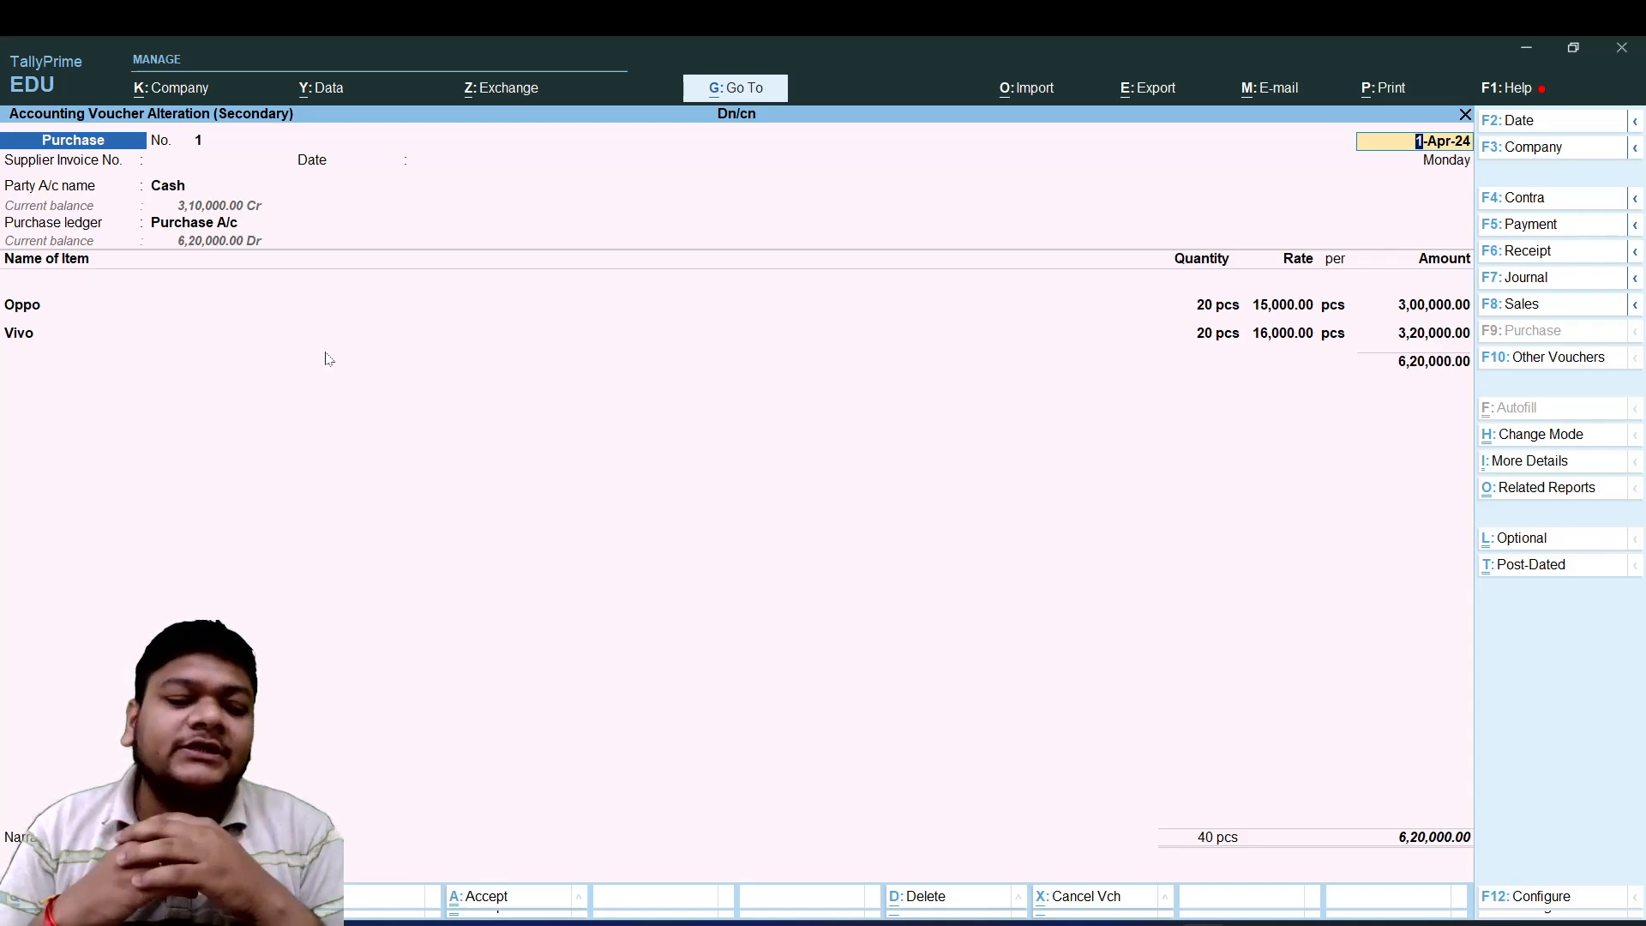
key(BackSpace)
key(Escape)
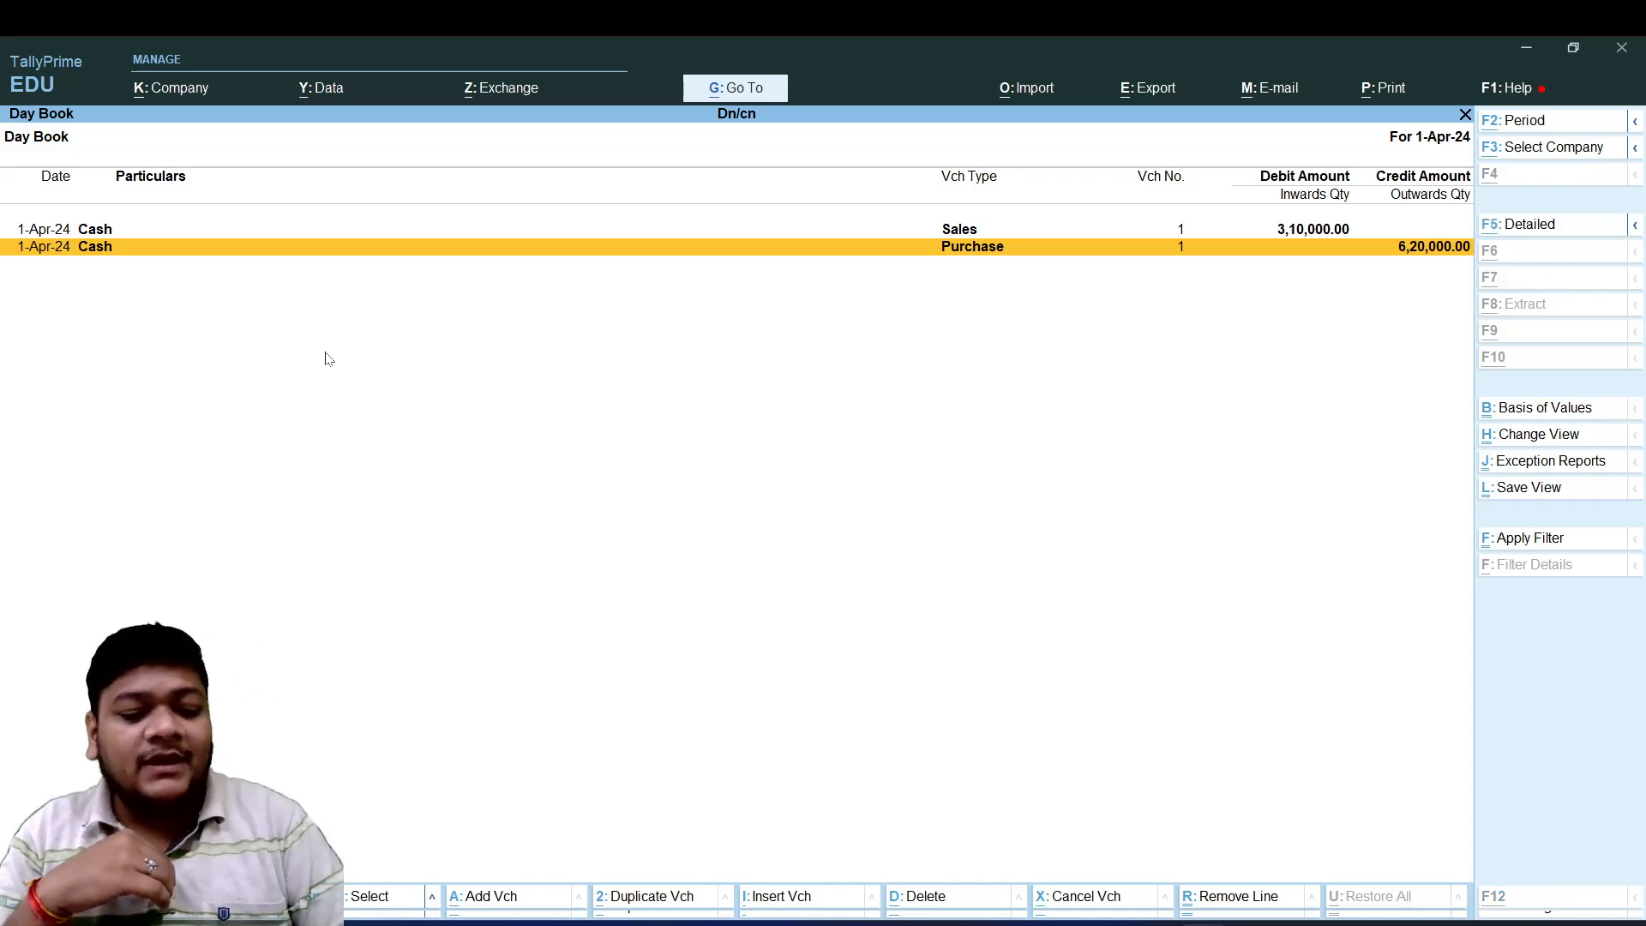
- Start a debit note from the Day Book with Cash as party, mailing name Sn, and Purchase A/c as the ledger account
key(alt+a)
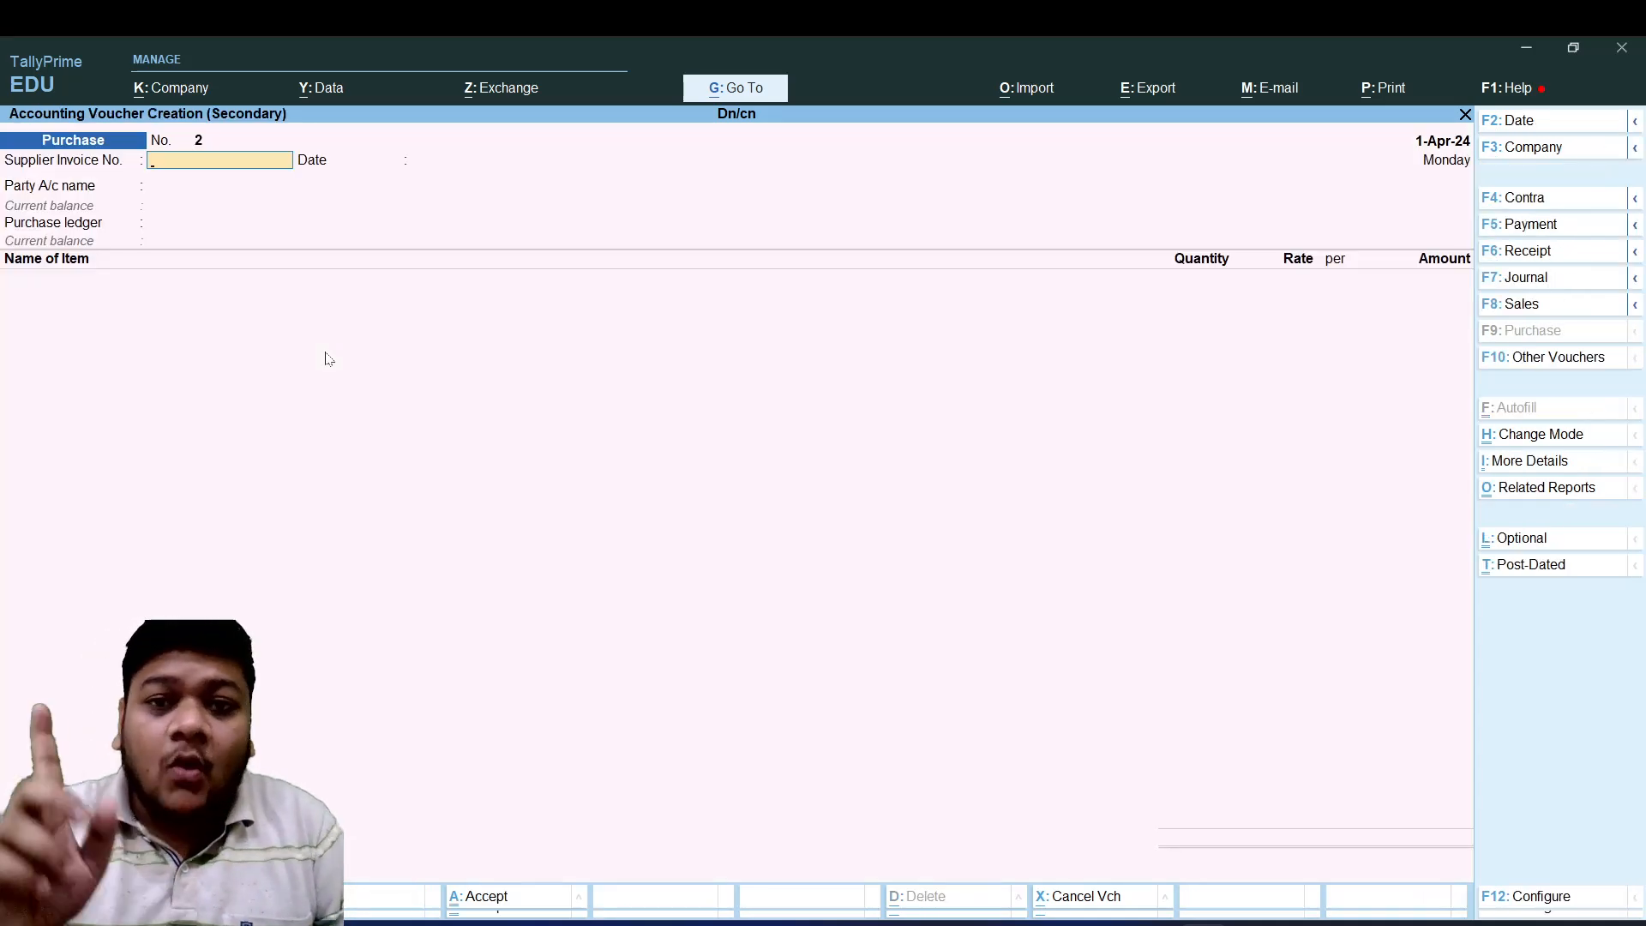
key(alt)
key(alt+F5)
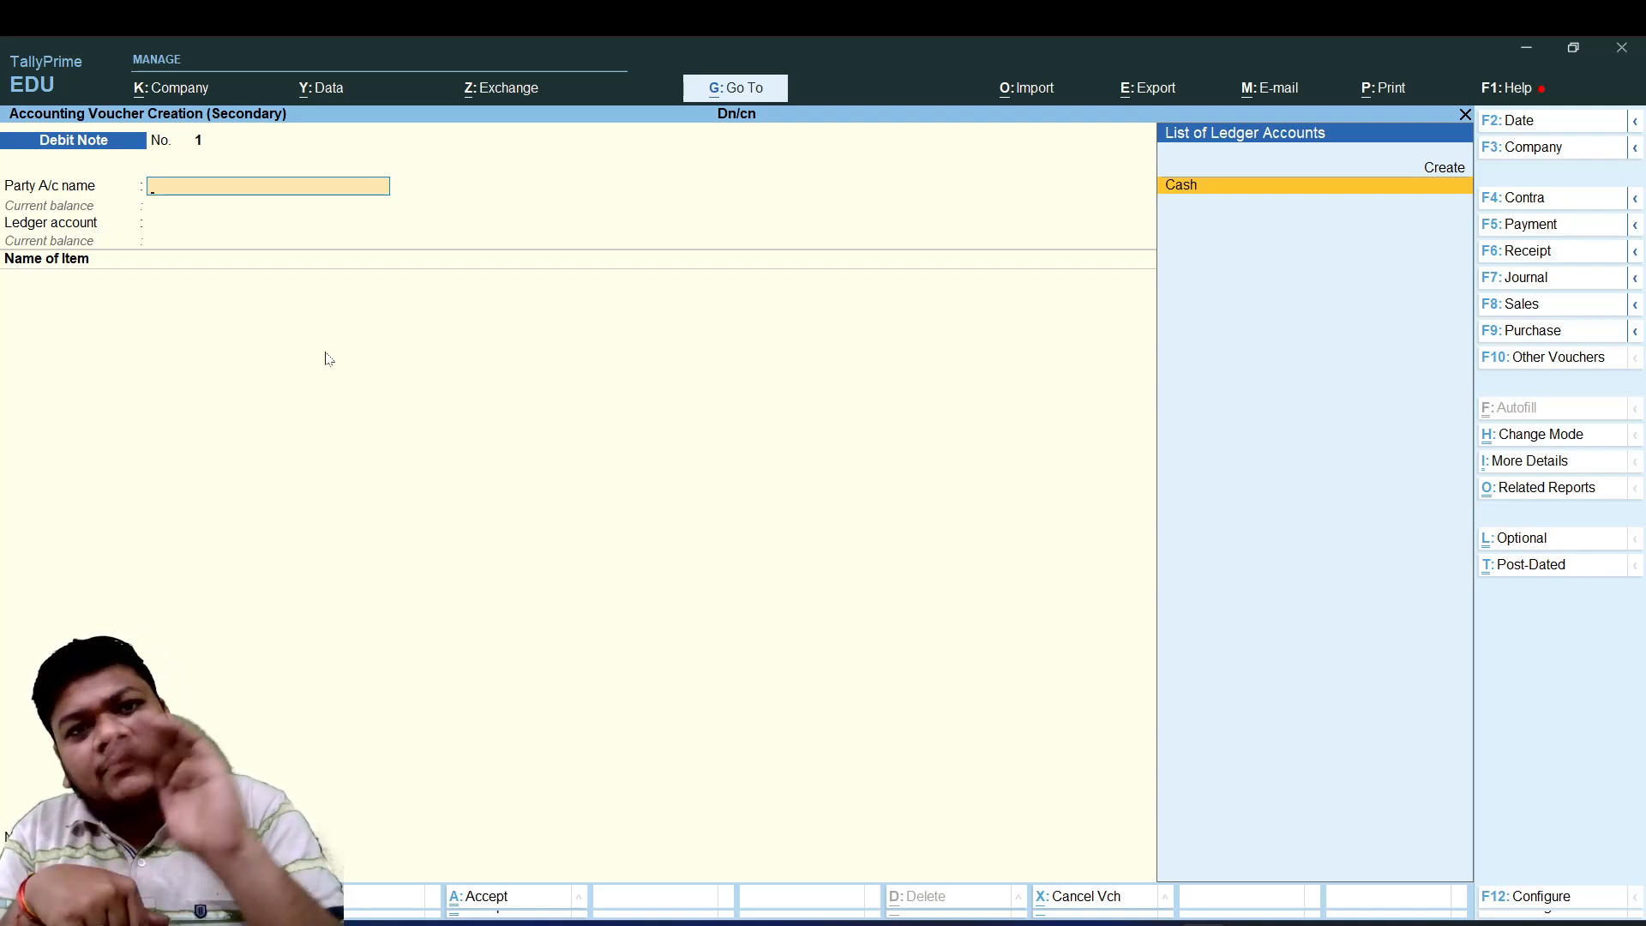
key(Return)
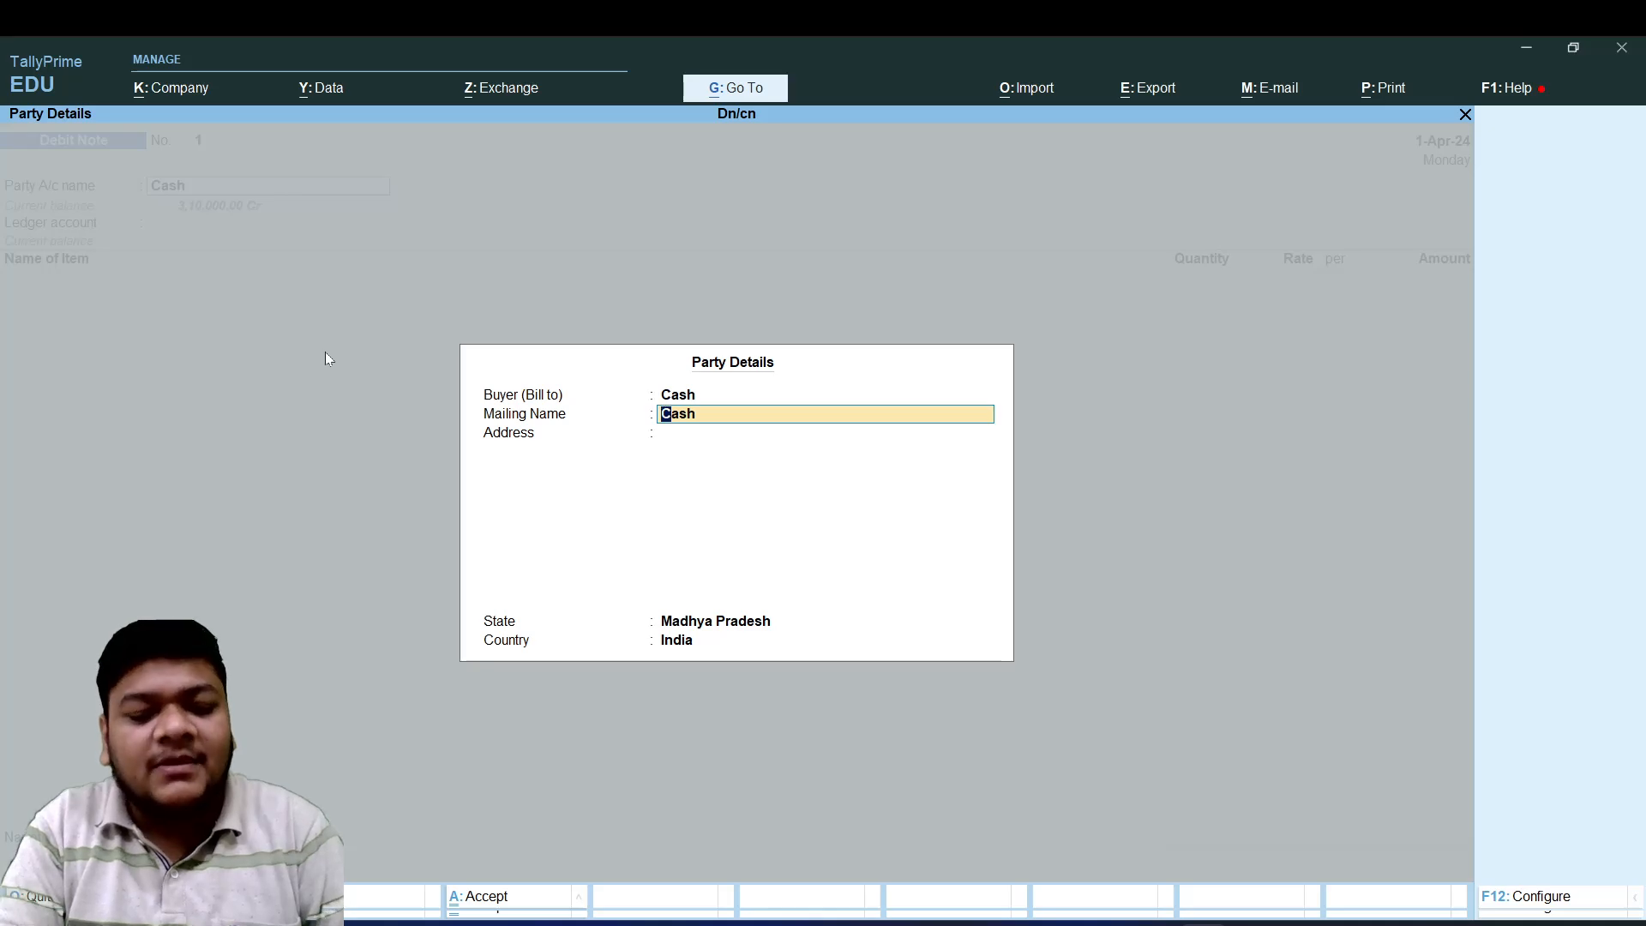
text(Sn)
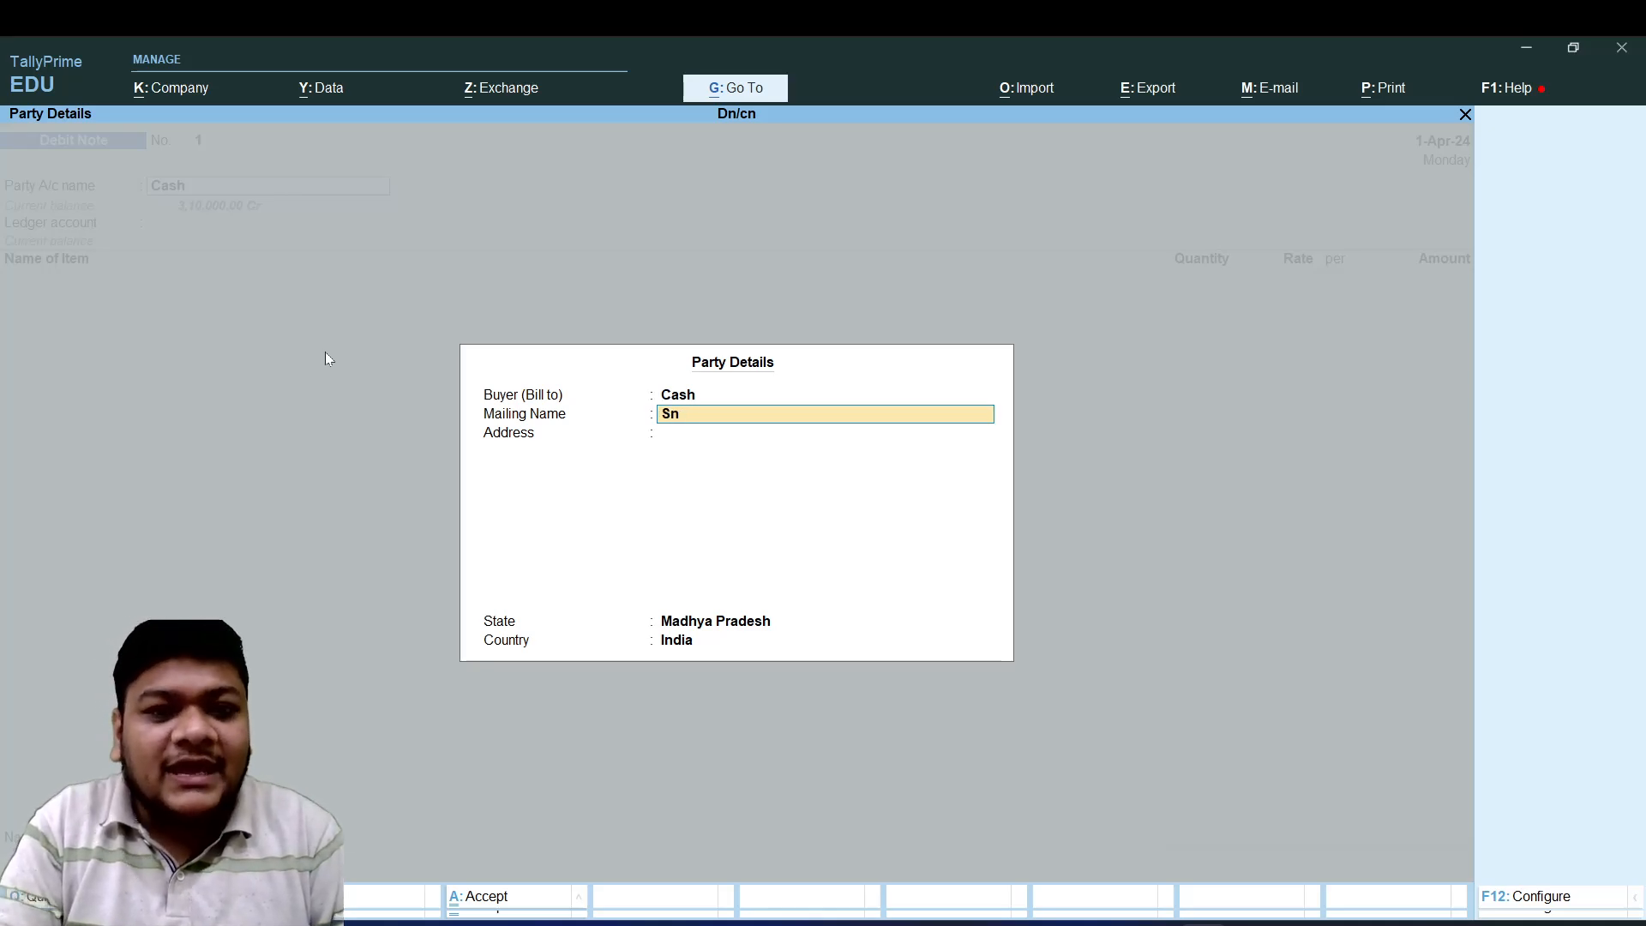
key(Return)
key(Return)
key(Return)
key(Return)
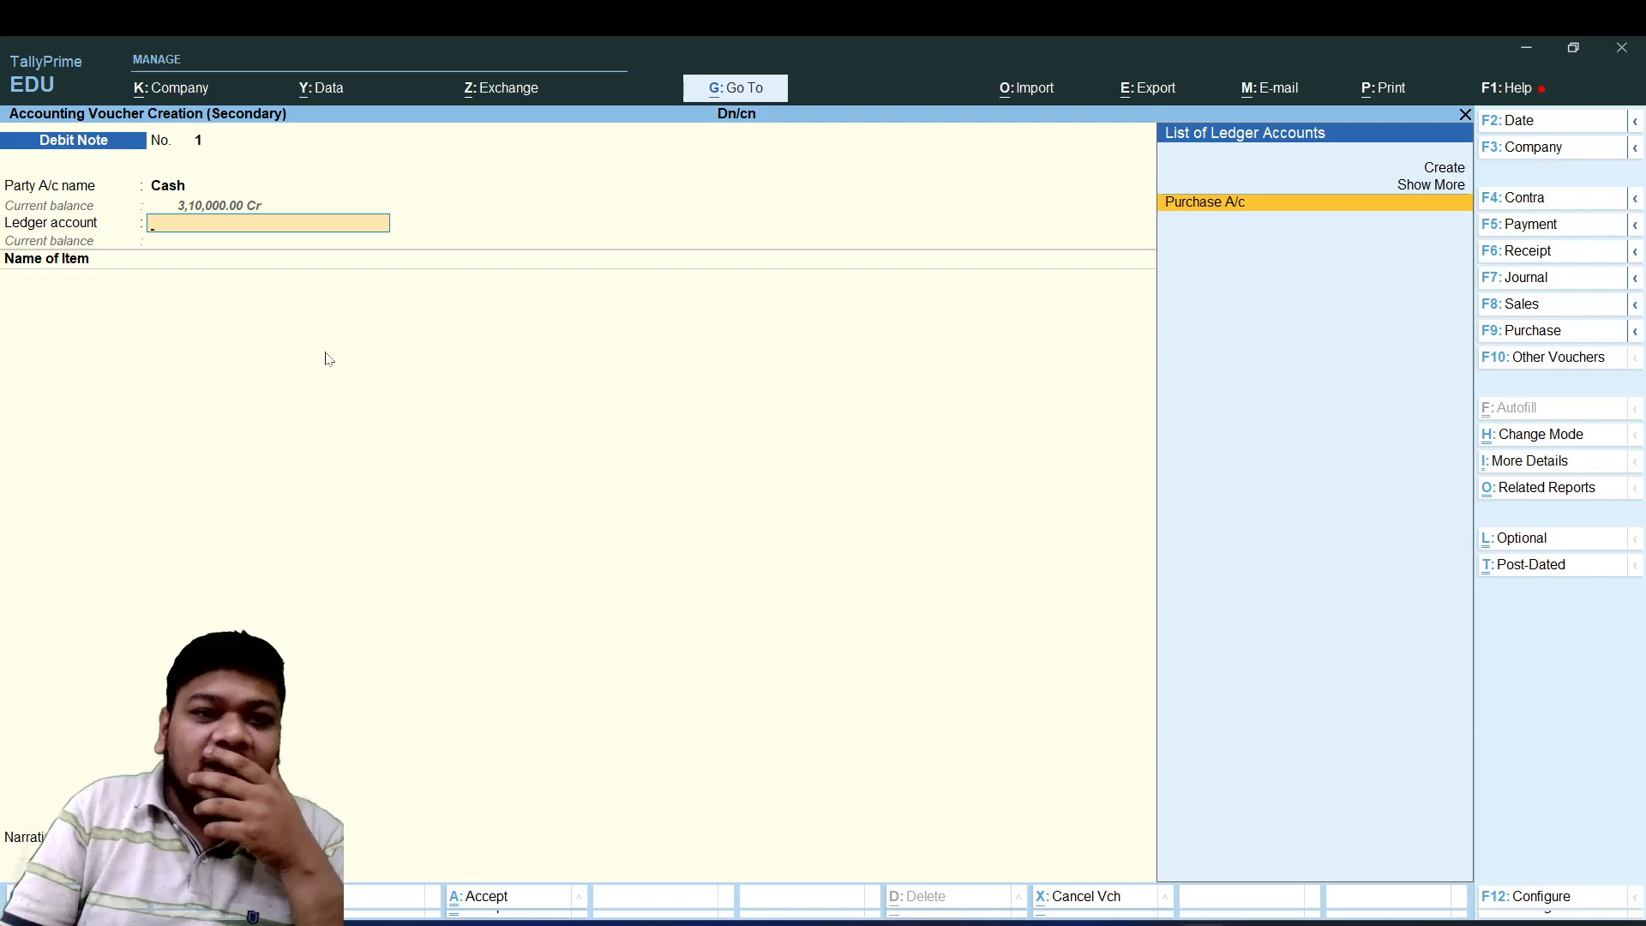
key(Return)
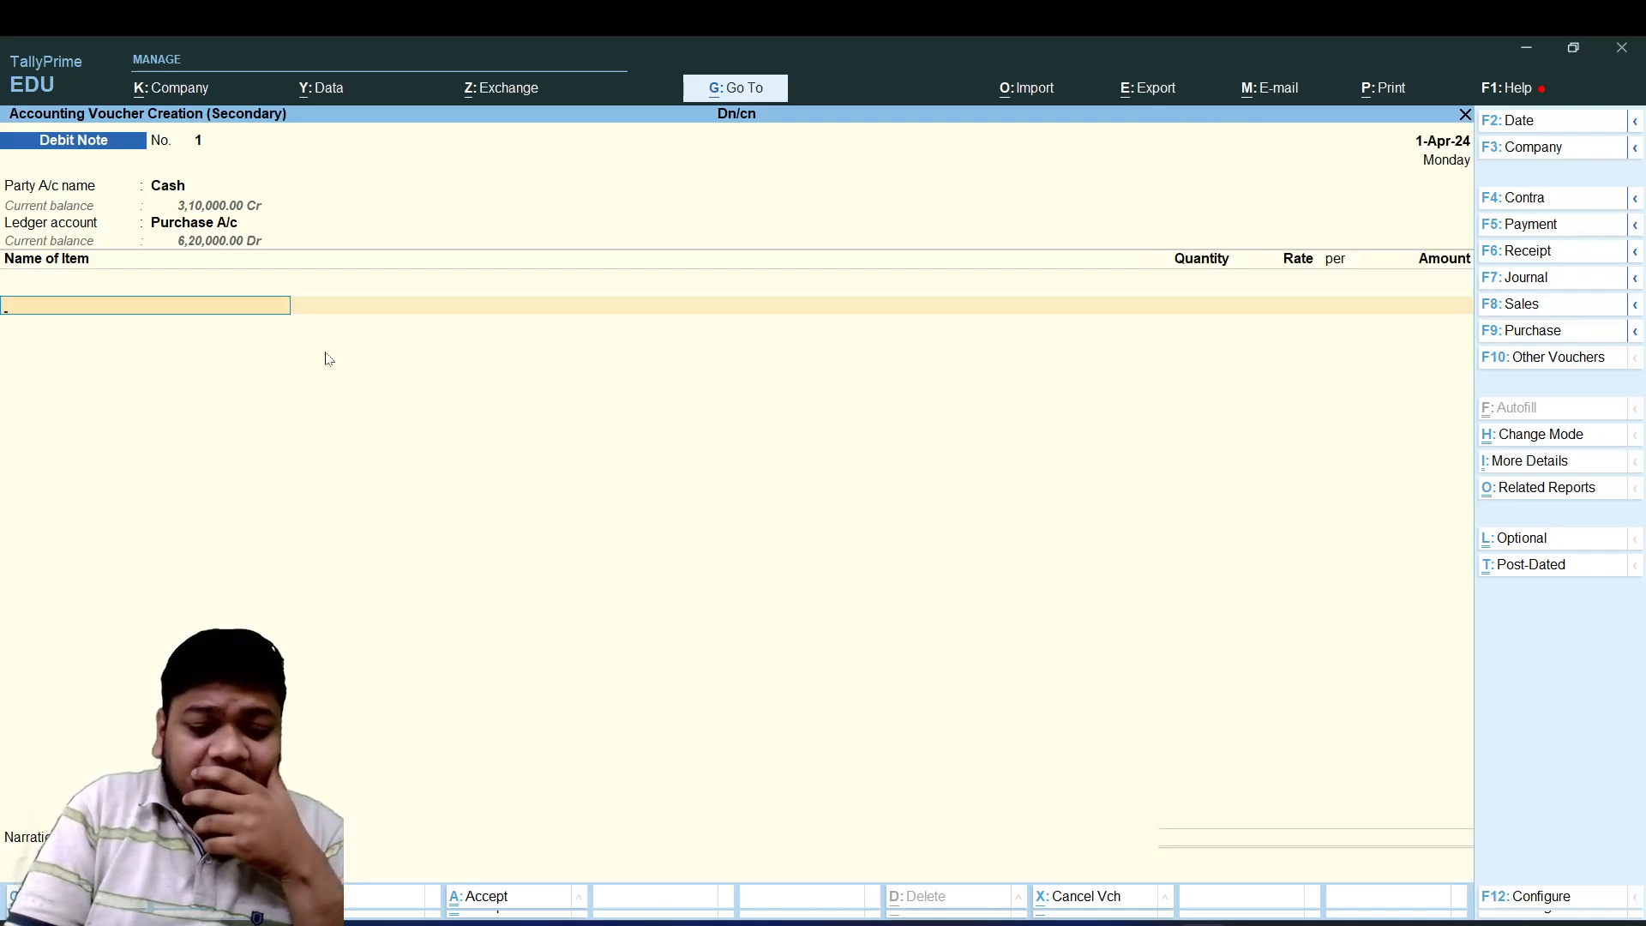
- Add 1 pcs of Oppo at a rate of 15,000 to the debit note and save it without a narration
key(Down)
key(Down)
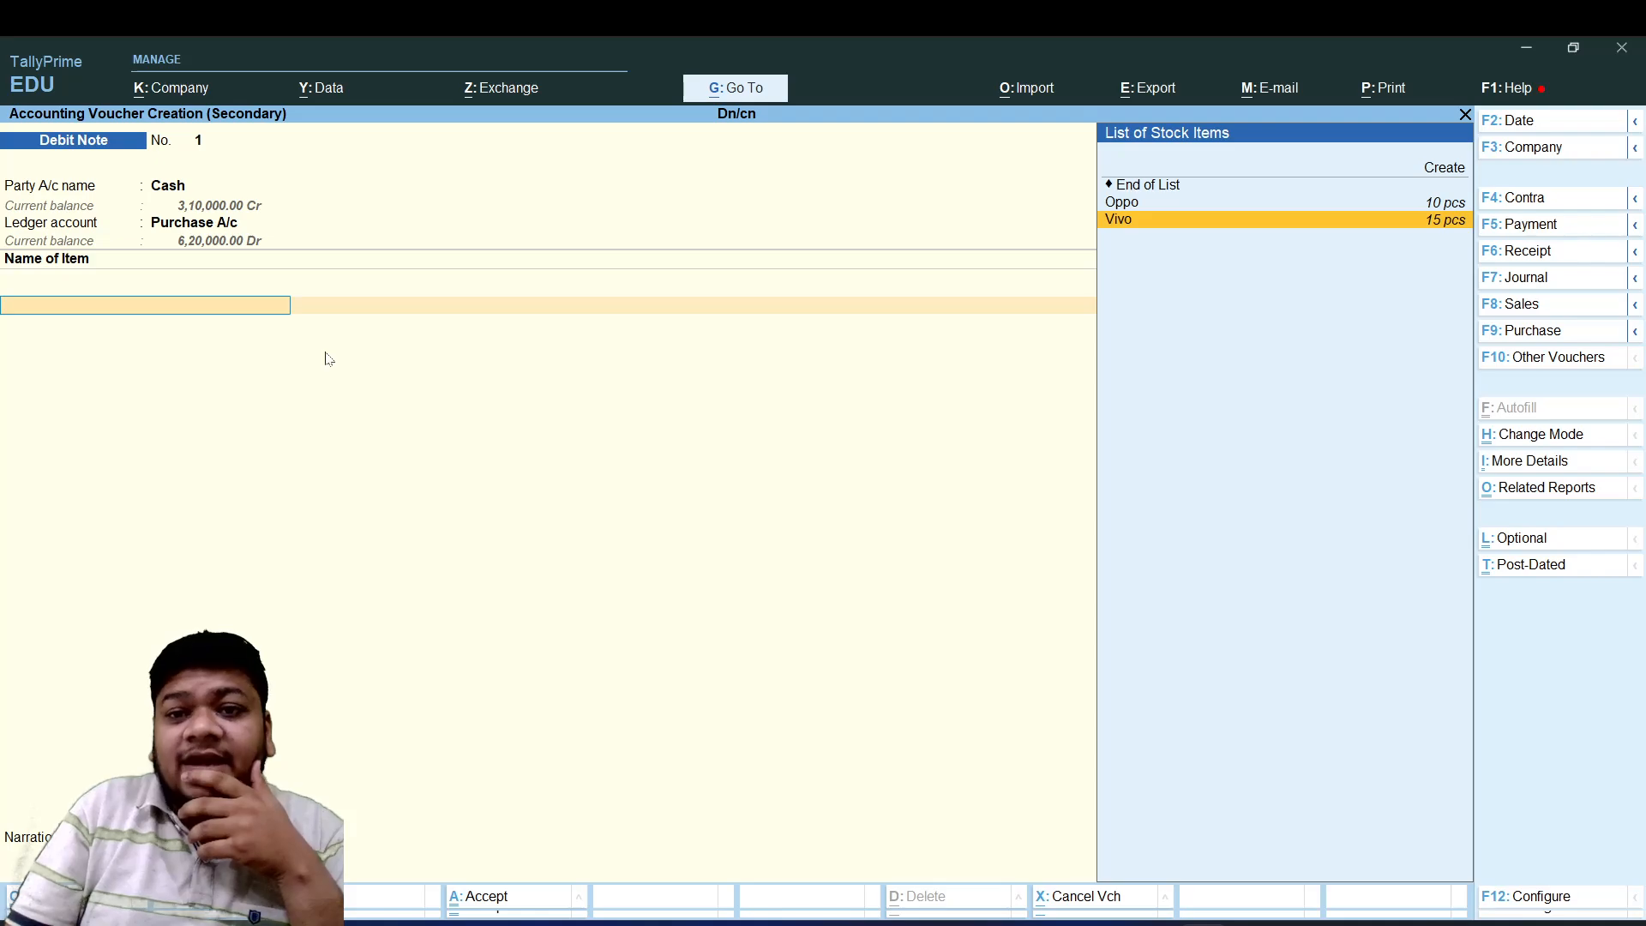
key(Up)
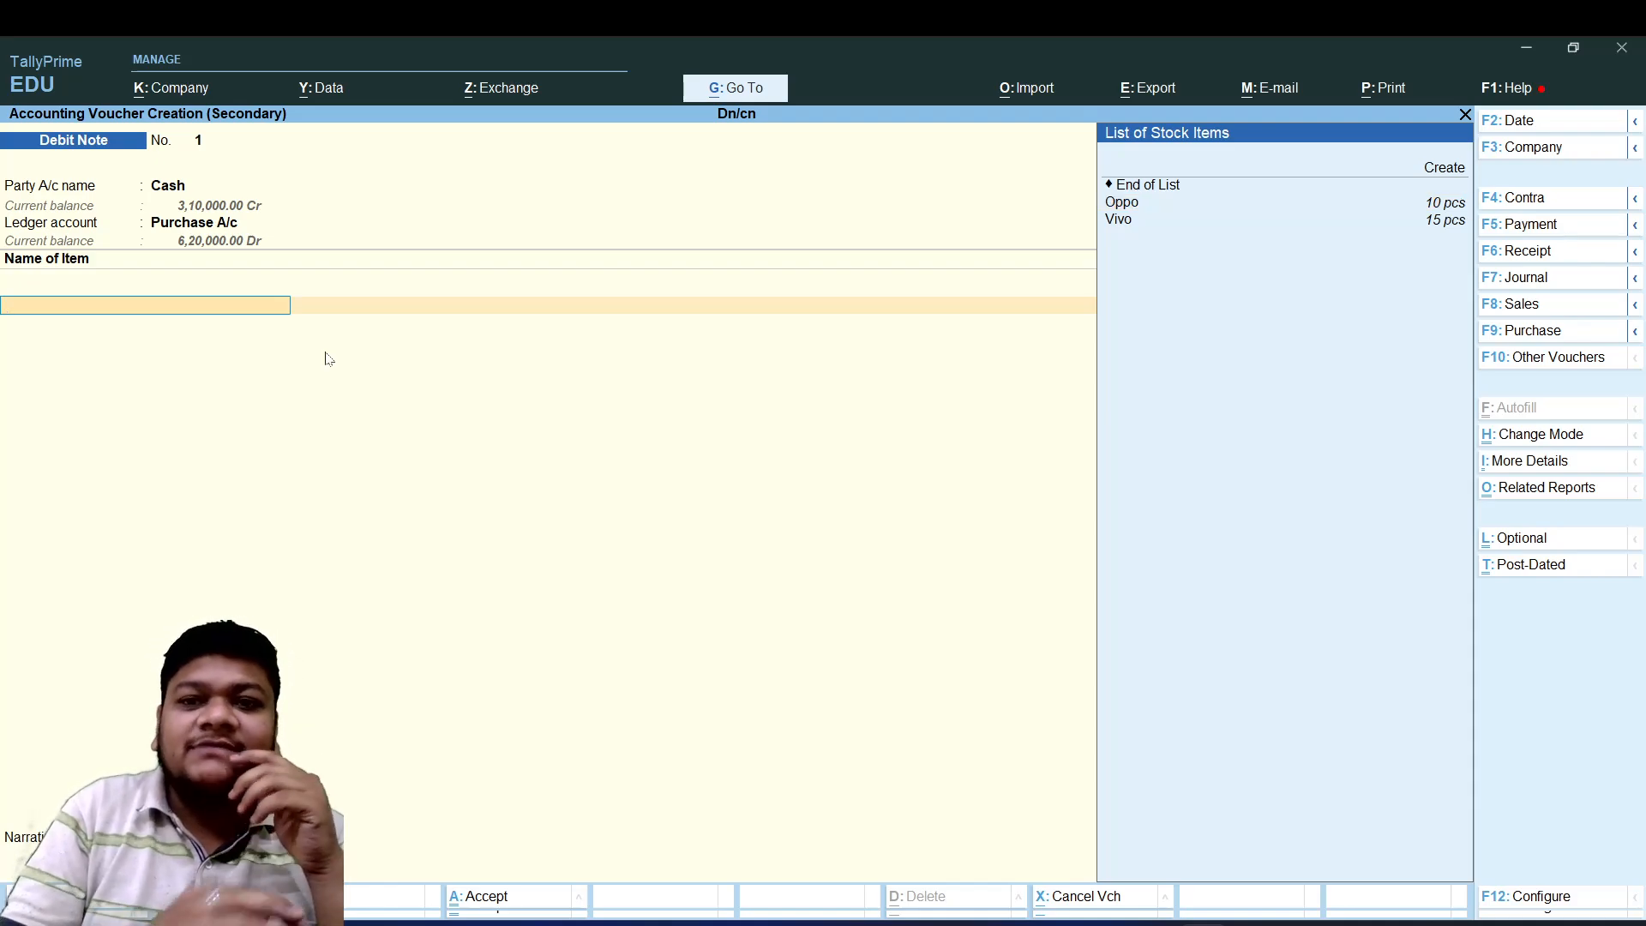
key(Up)
key(Down)
key(Down)
key(Return)
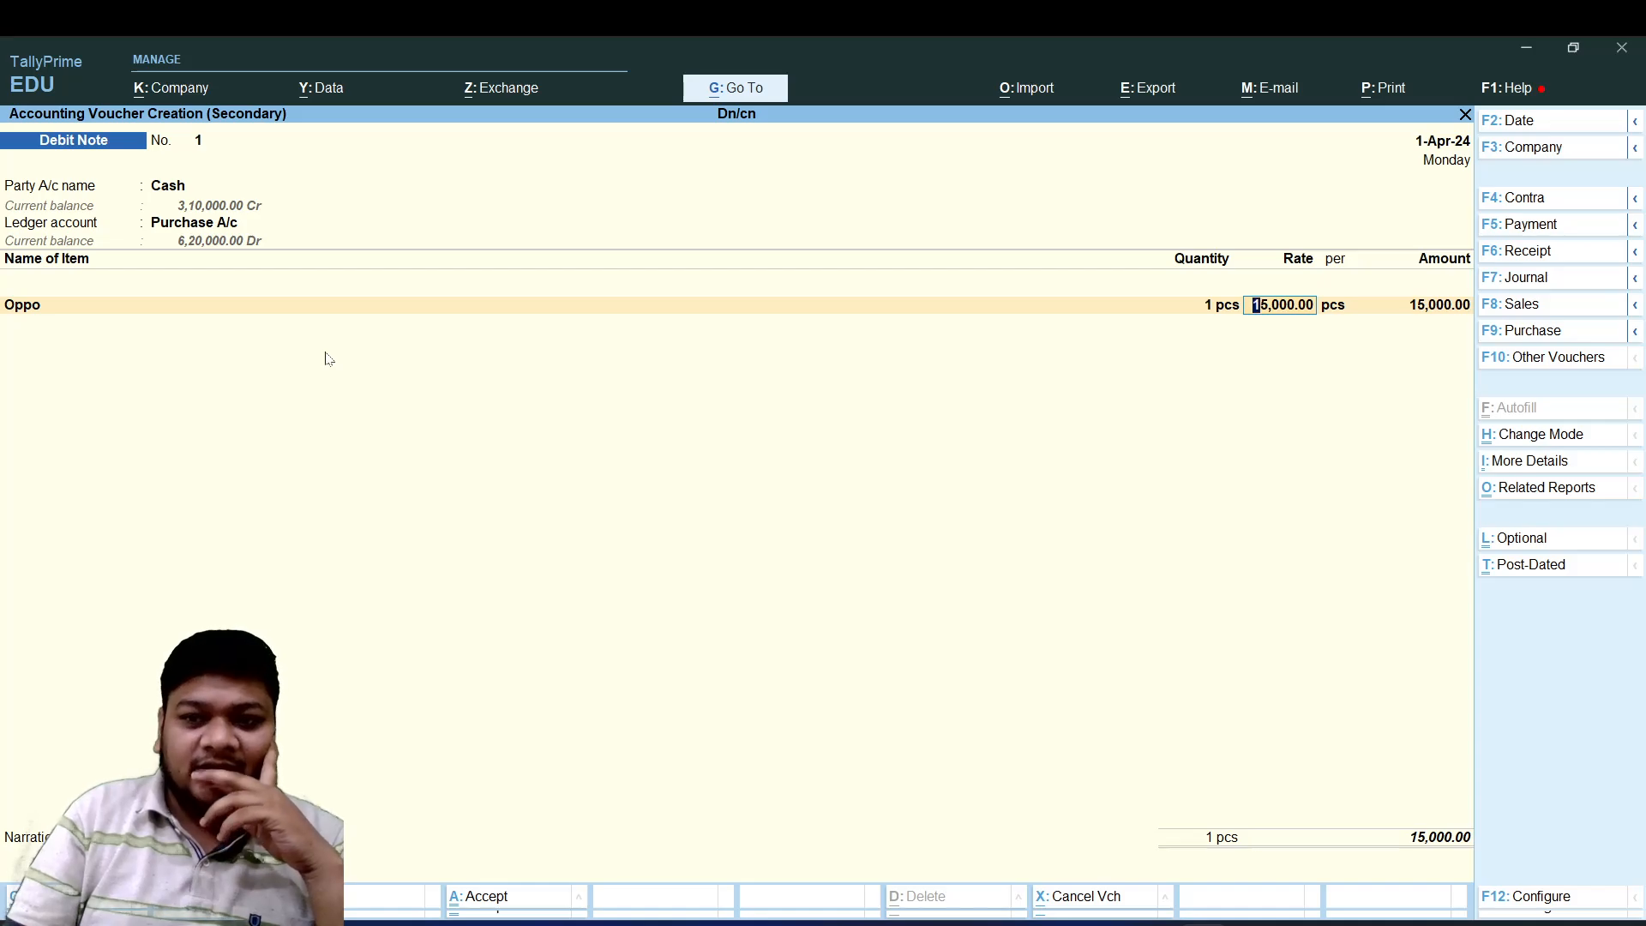
key(Return)
key(Return)
key(Return)
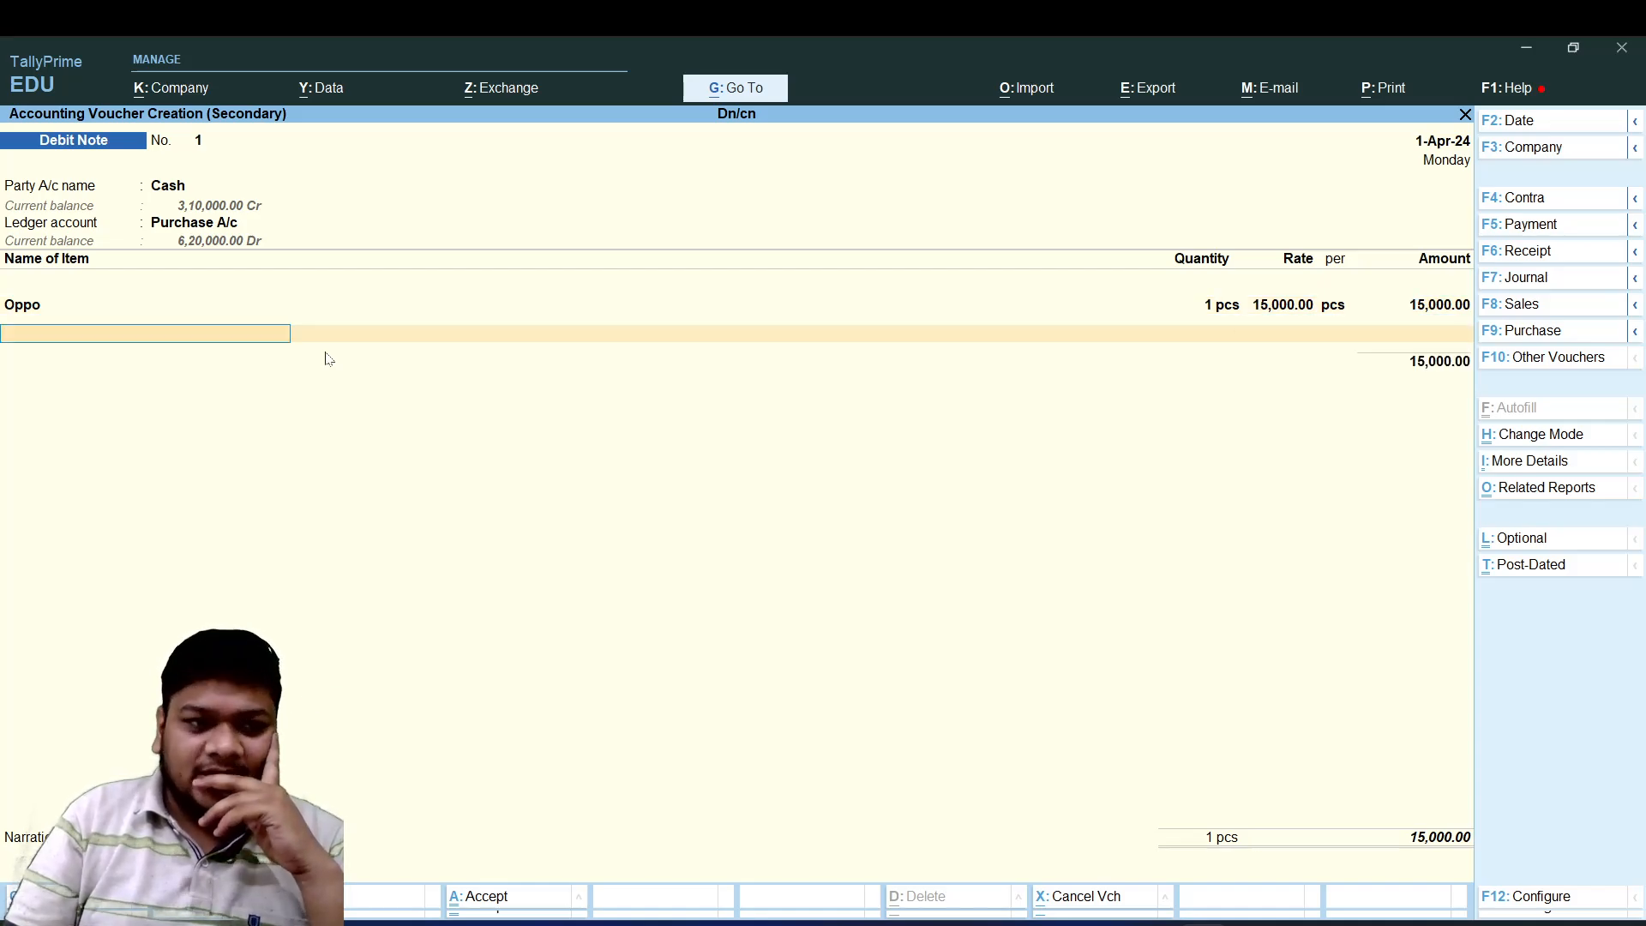
key(Return)
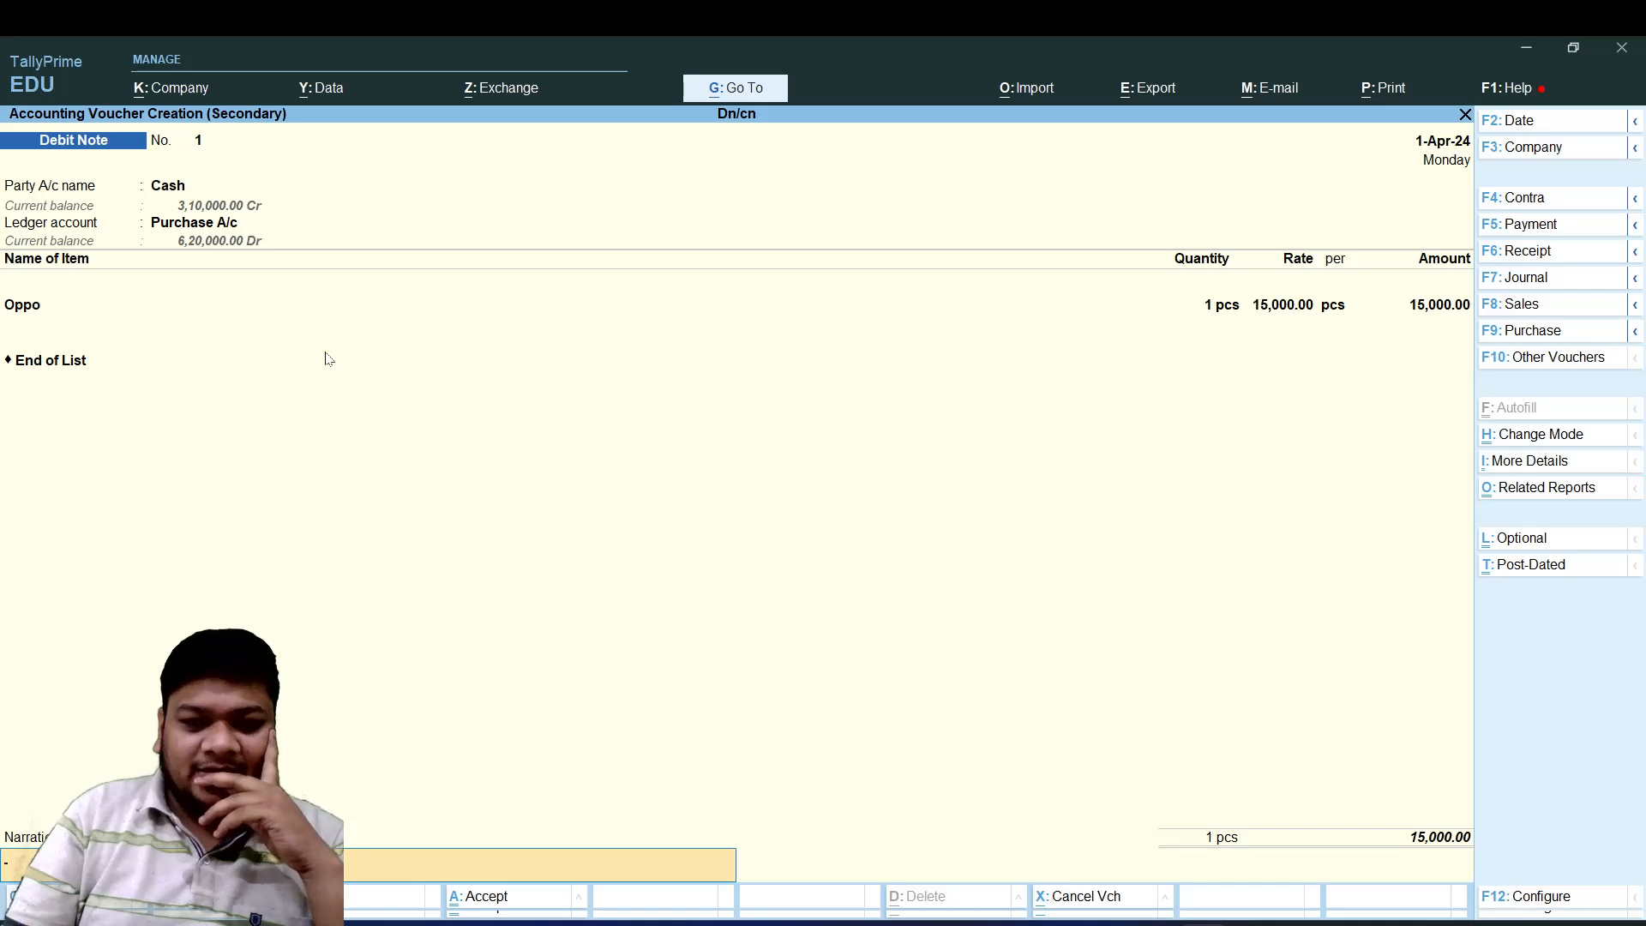
key(Return)
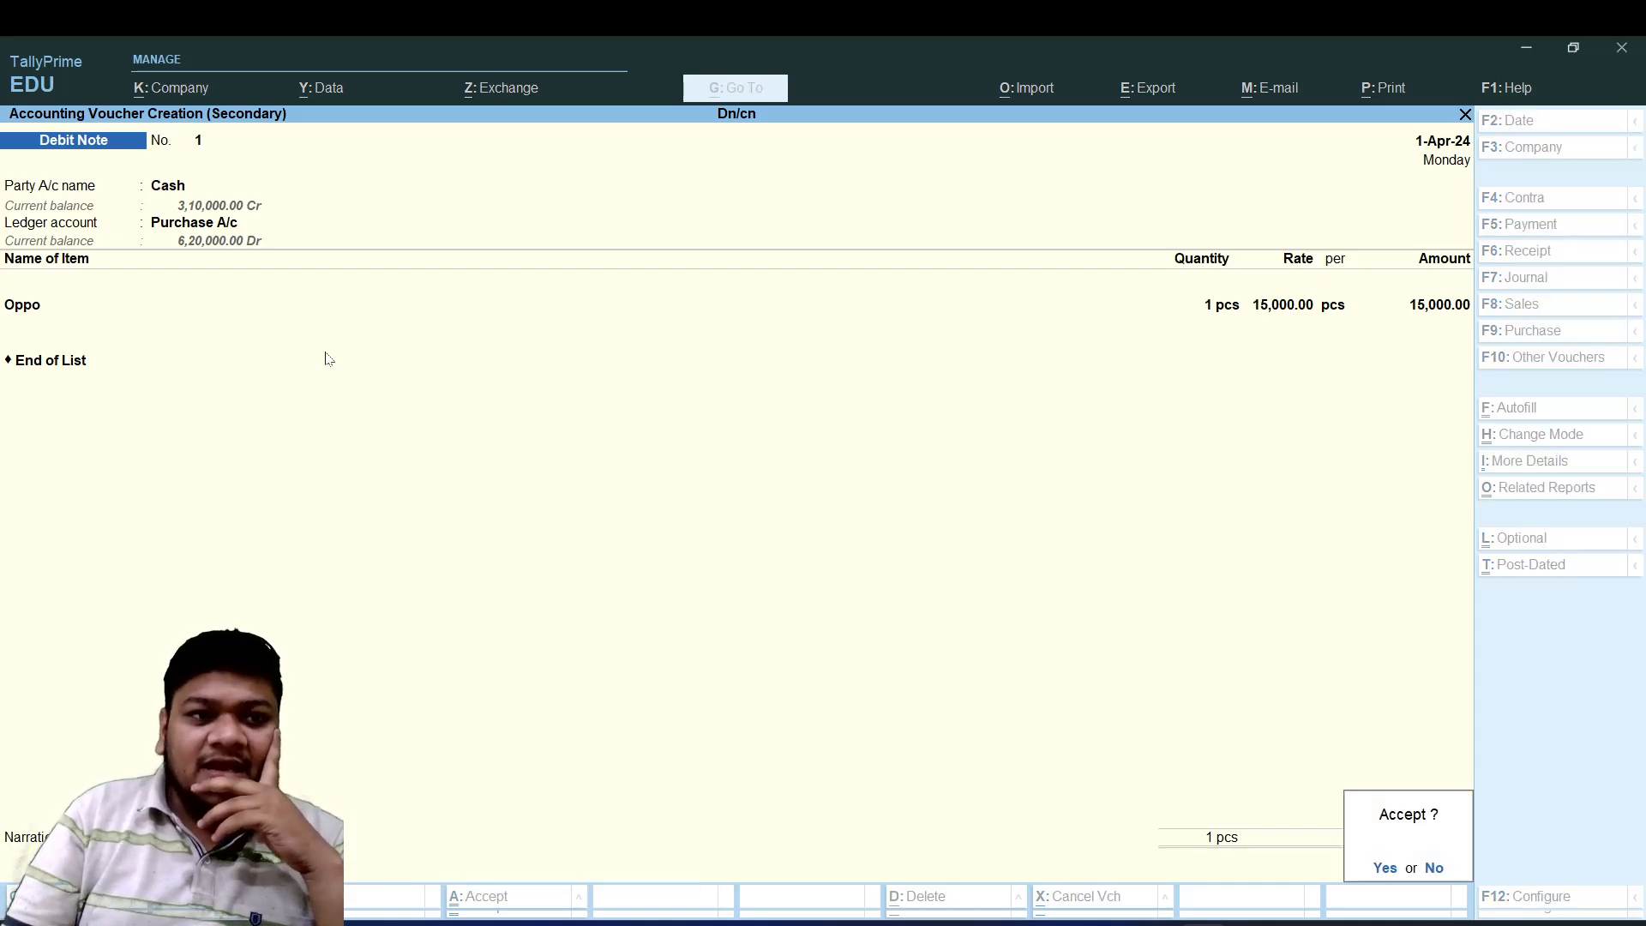
key(Return)
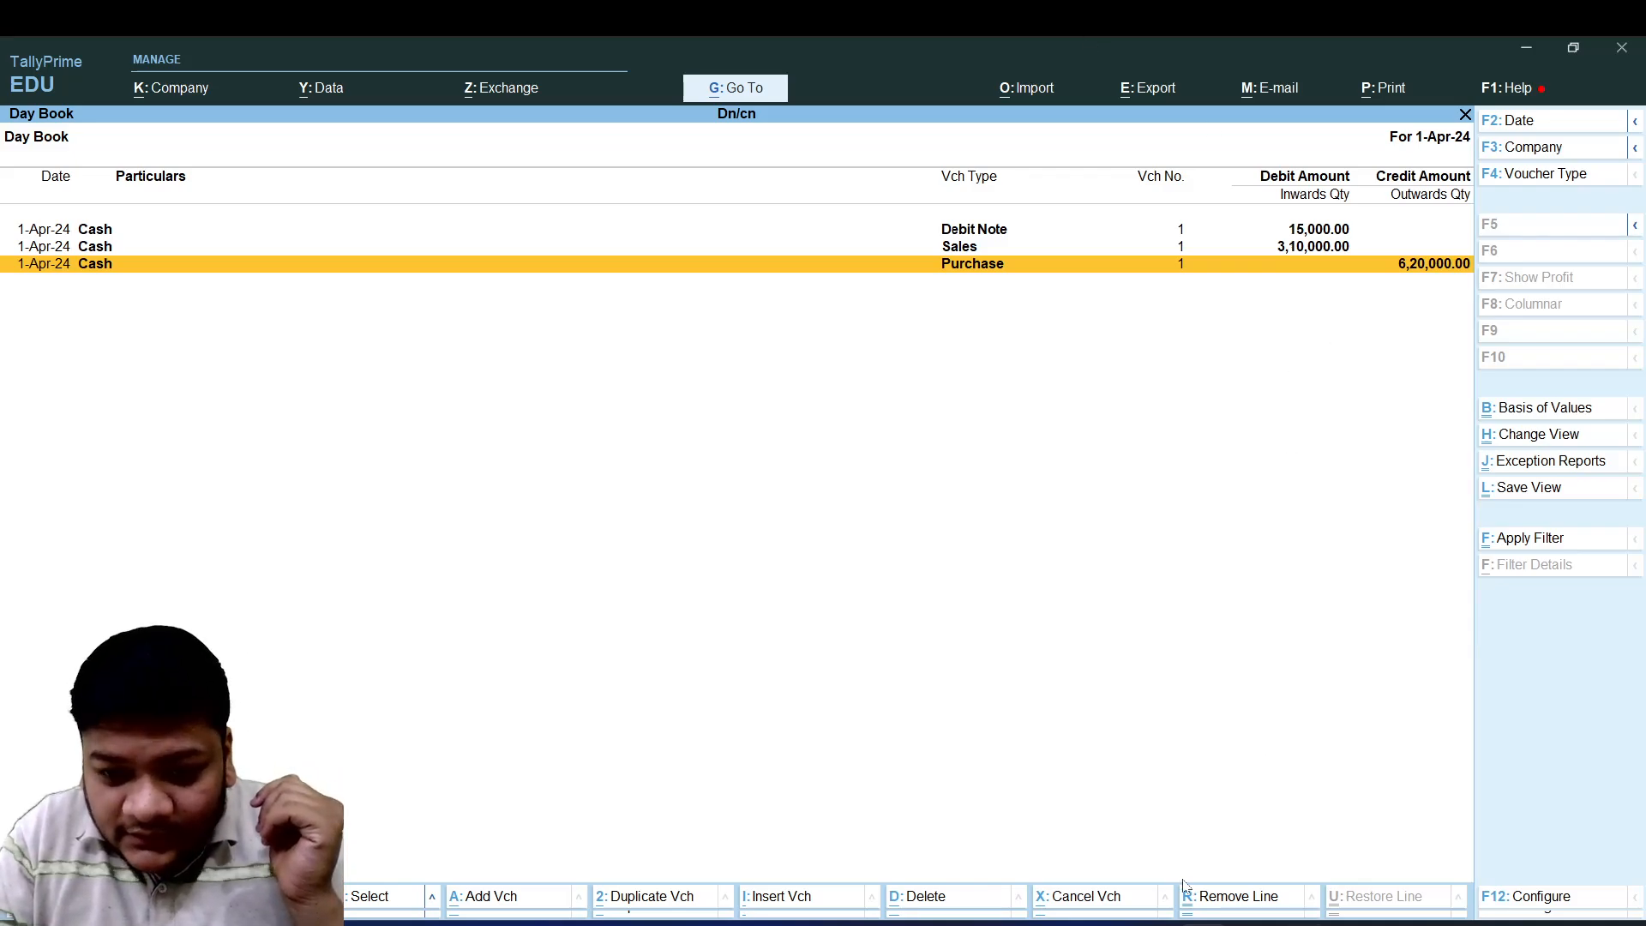
- Open the debit note from the Day Book to review its entry and leave it without changes
click(1114, 923)
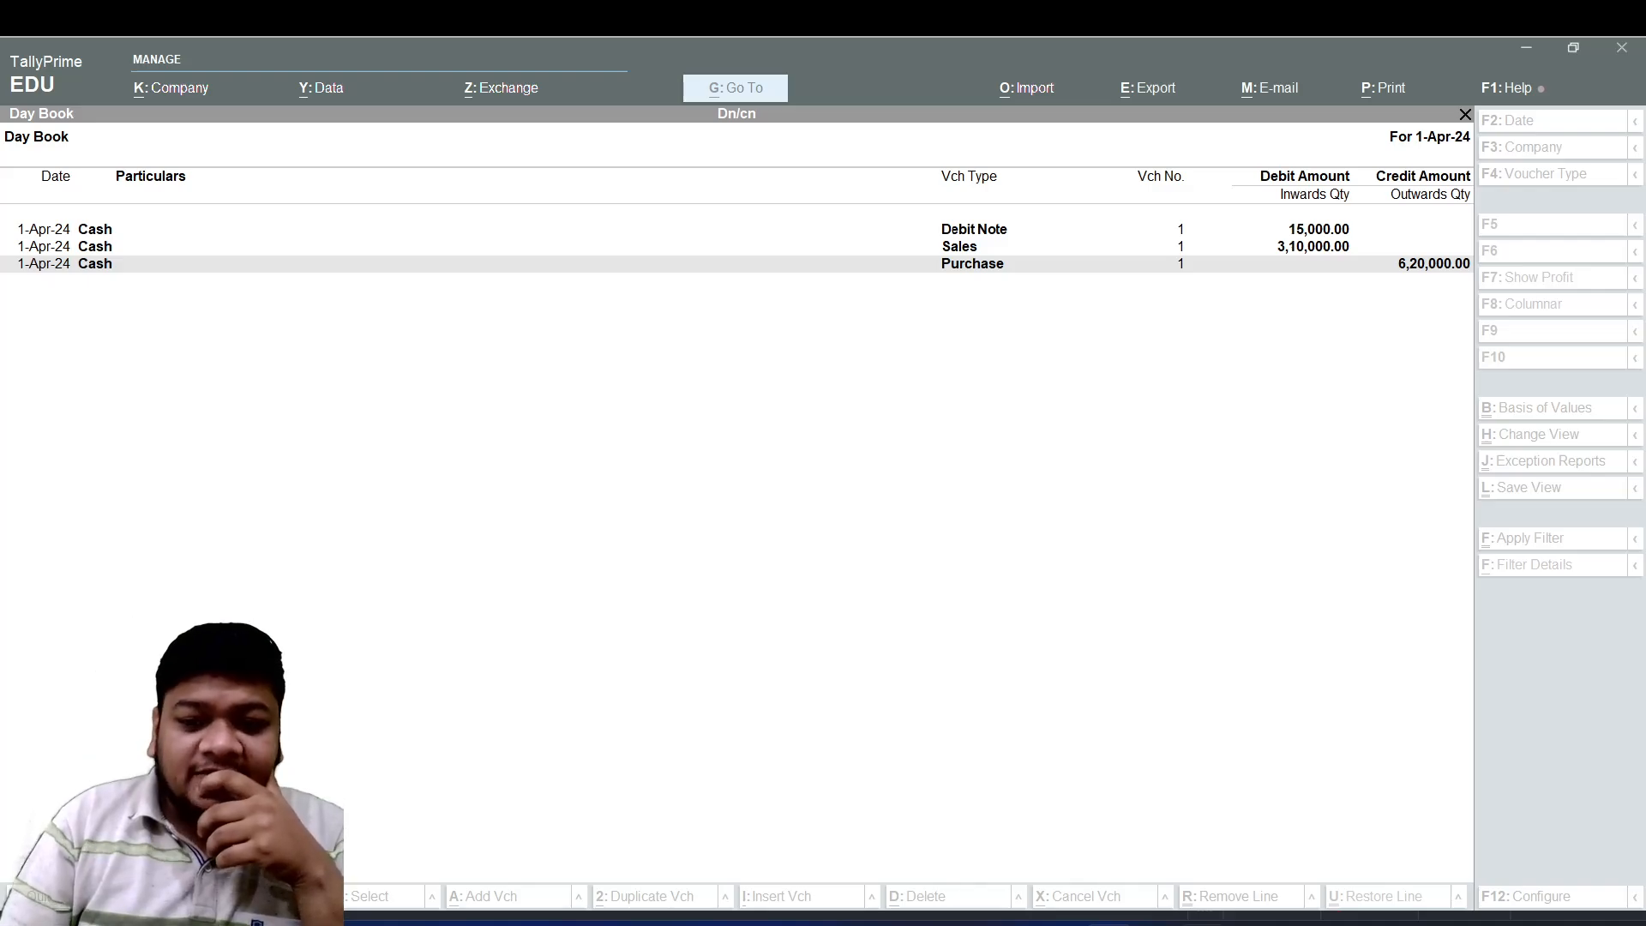
click(1244, 919)
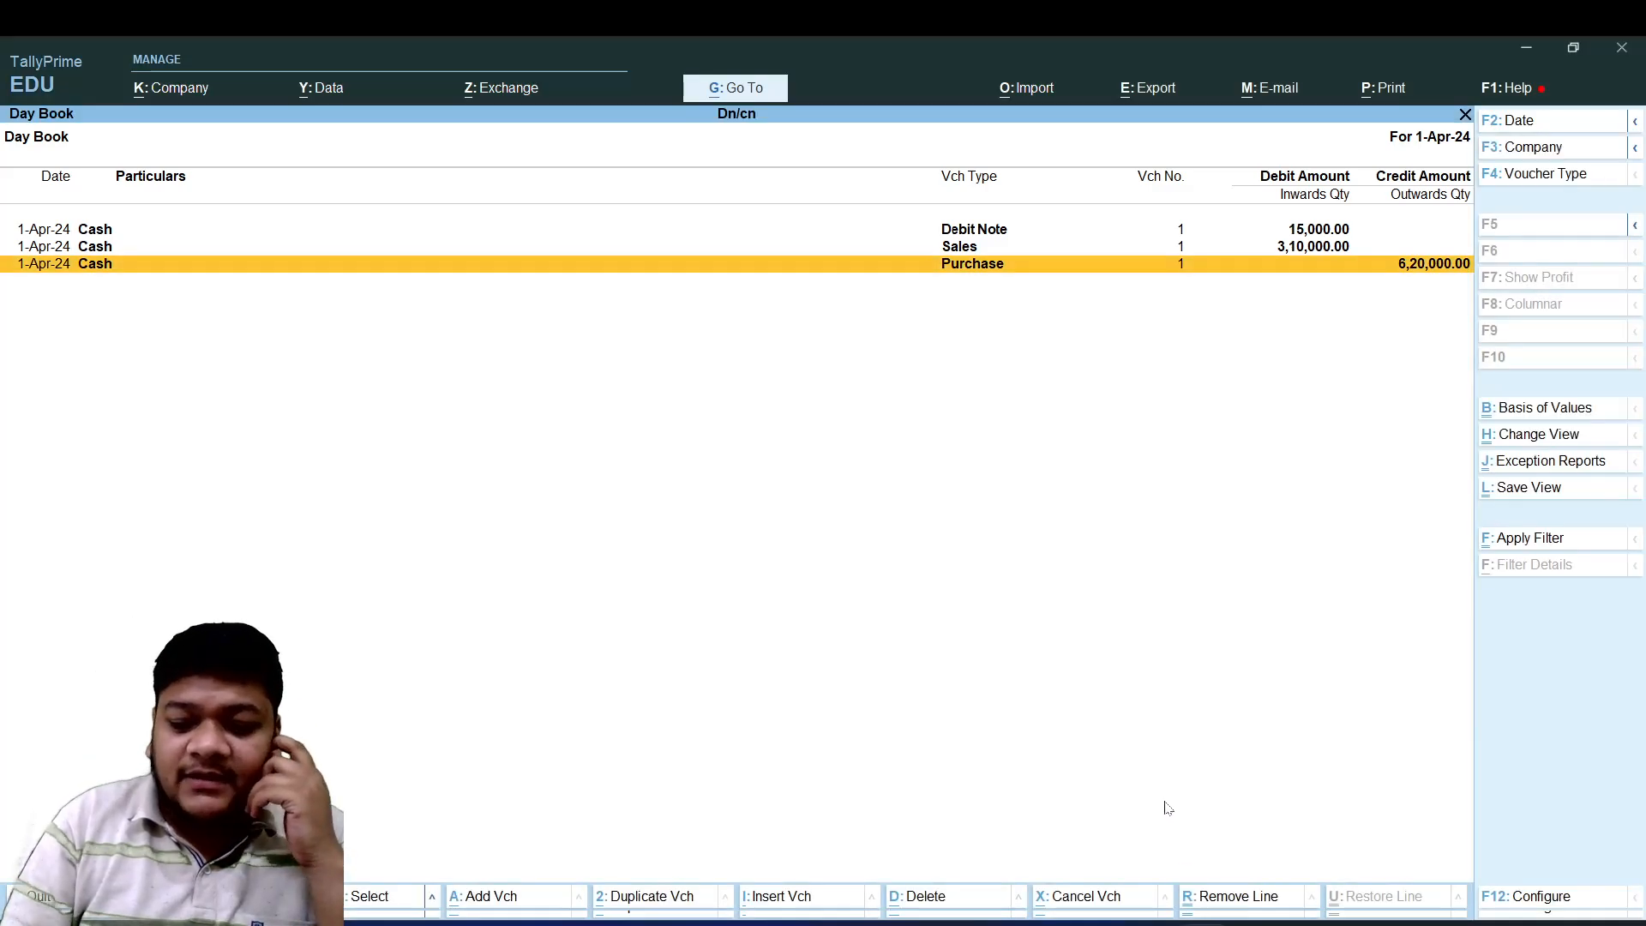
key(Up)
key(Up)
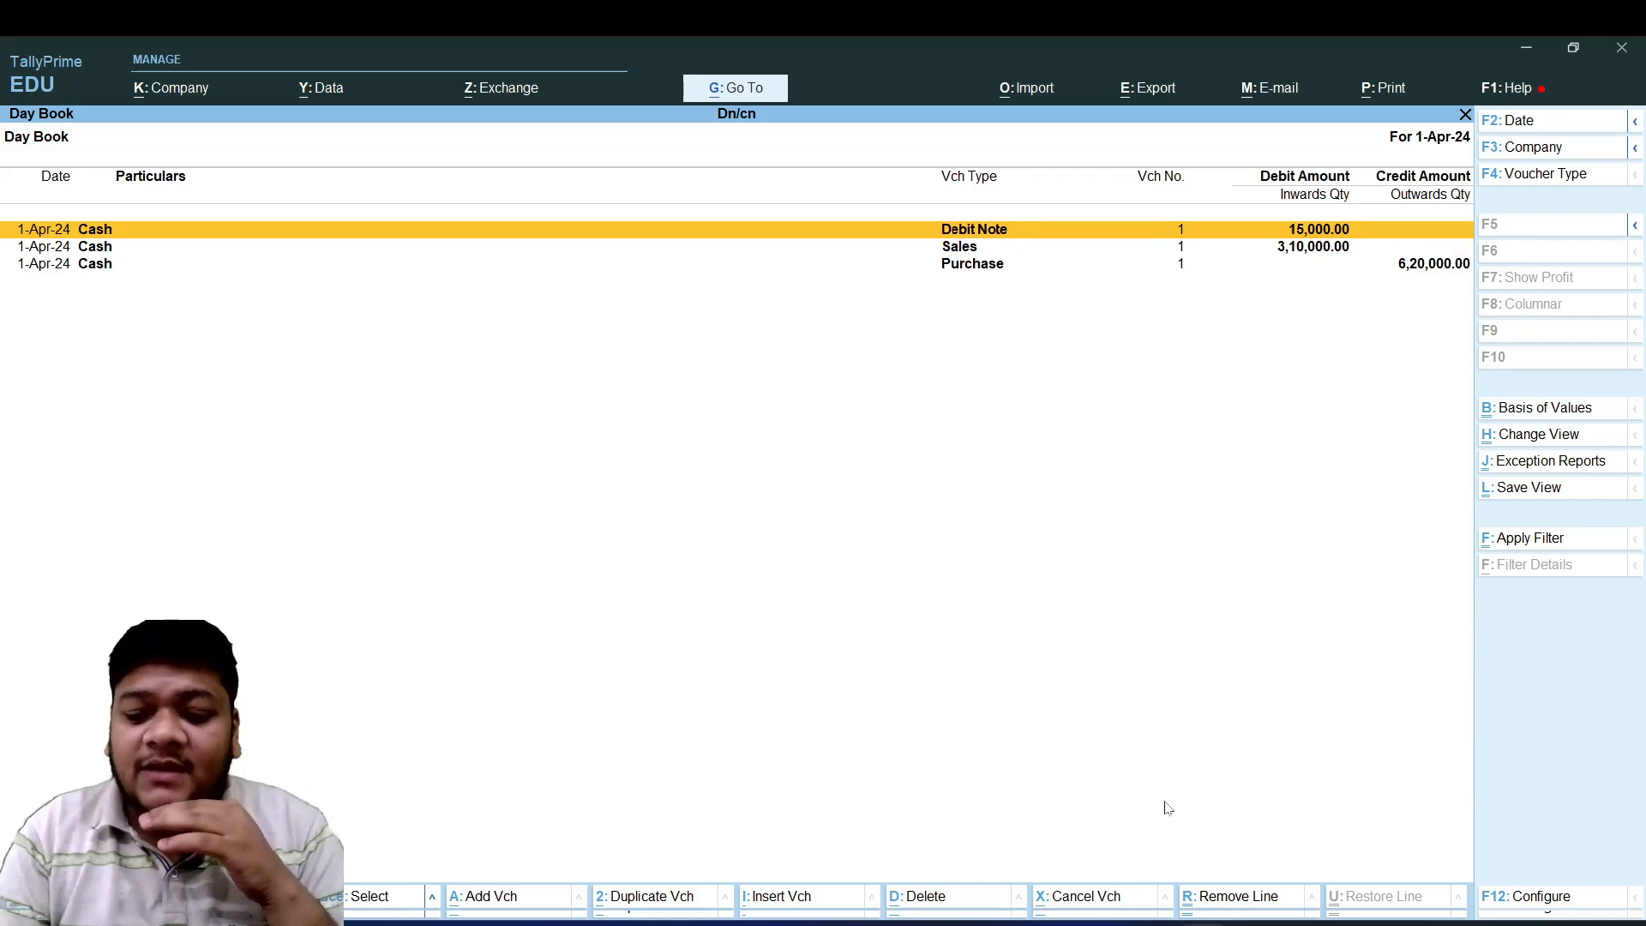
key(Return)
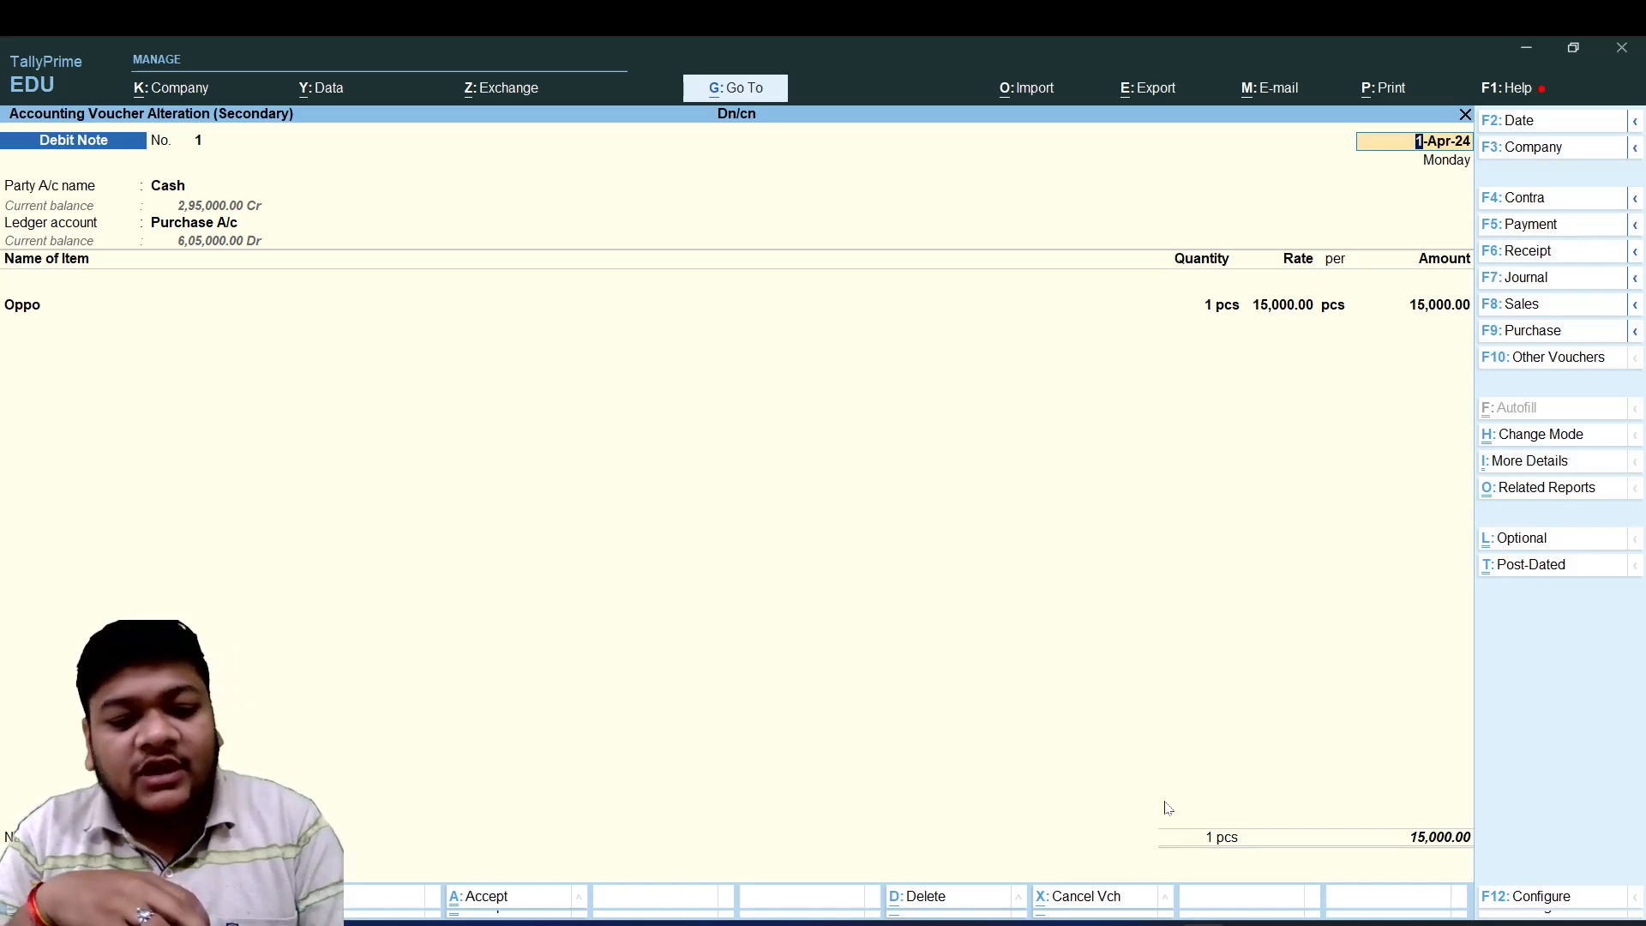
key(Escape)
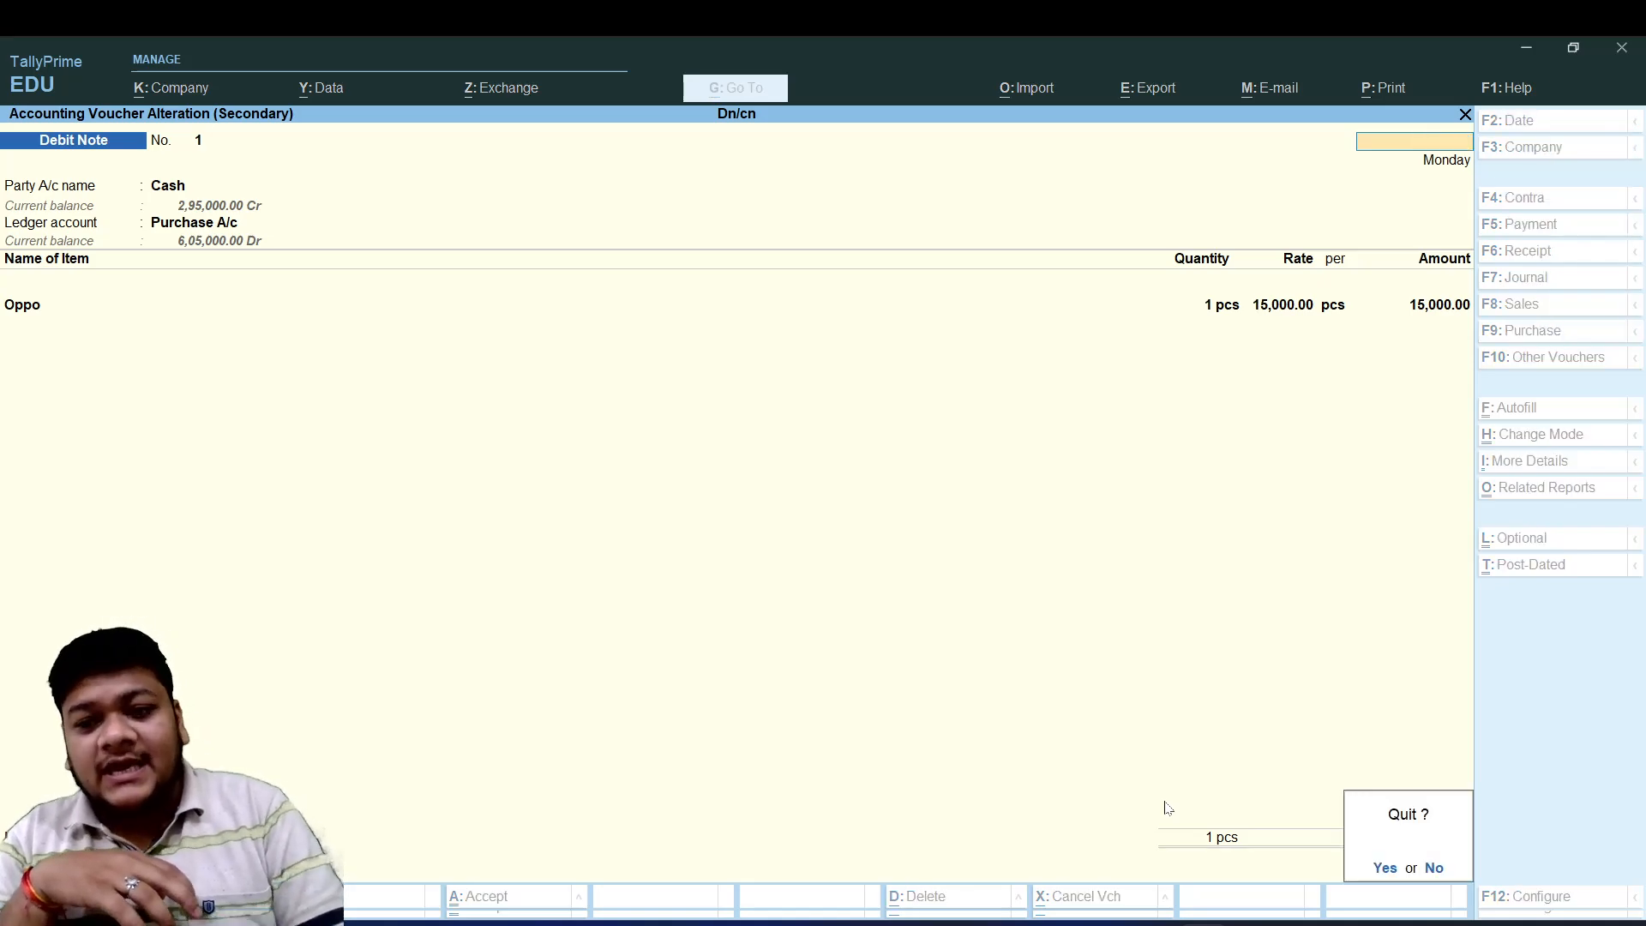
key(y)
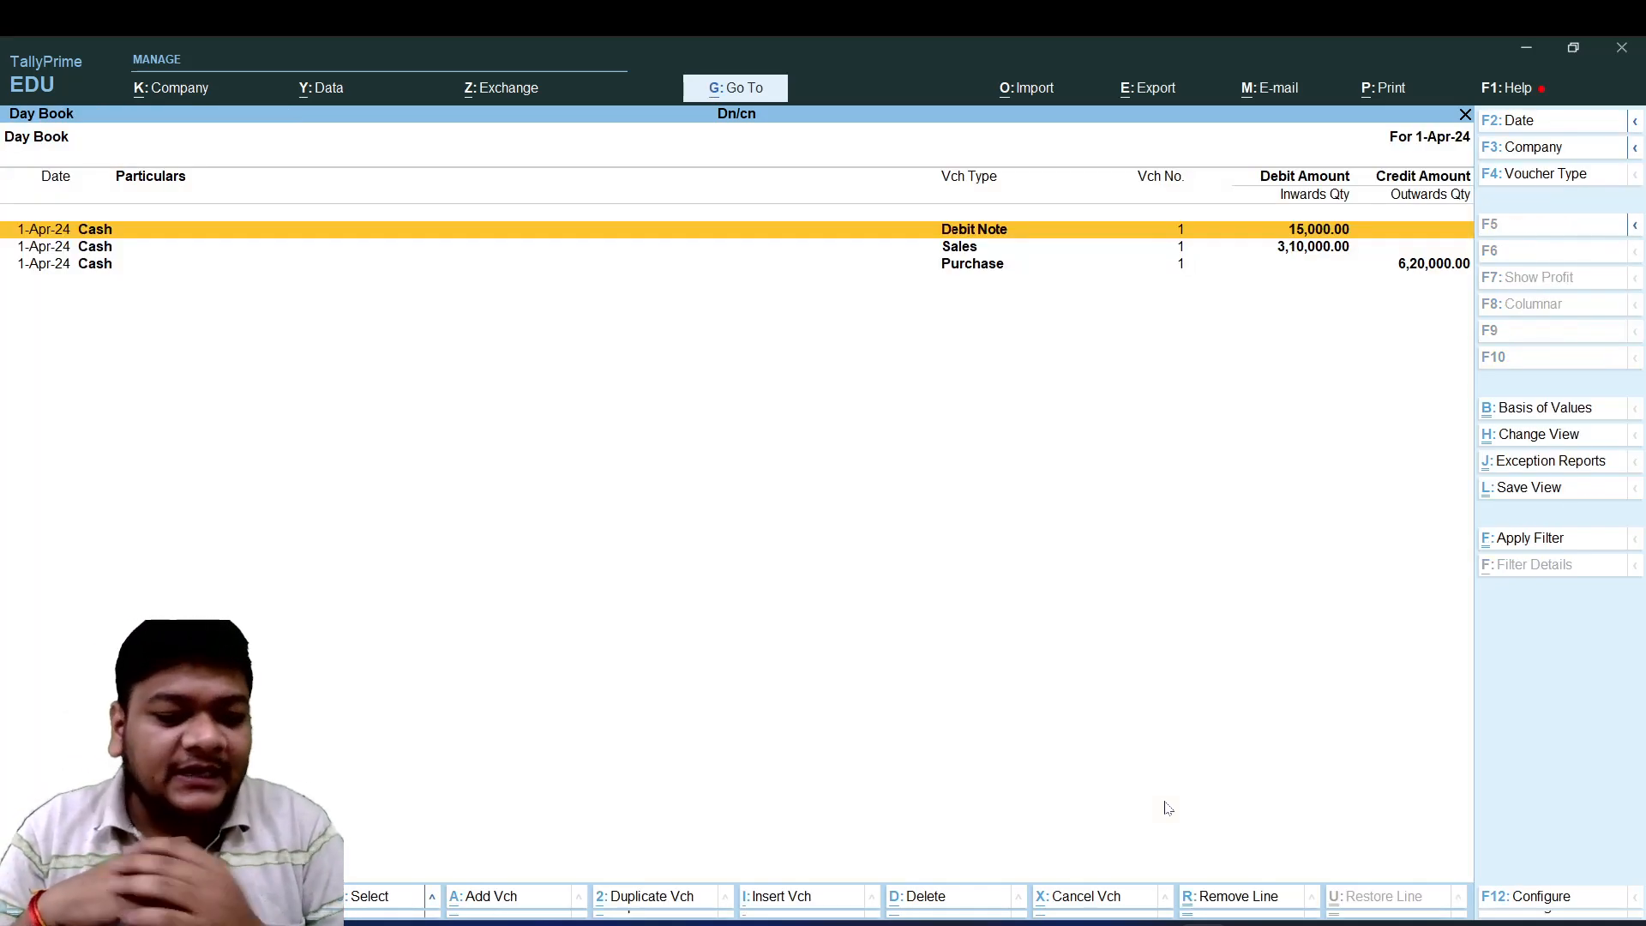
- Start a new debit note from the Day Book and create a party ledger named M/s Subh Mangal
key(alt+a)
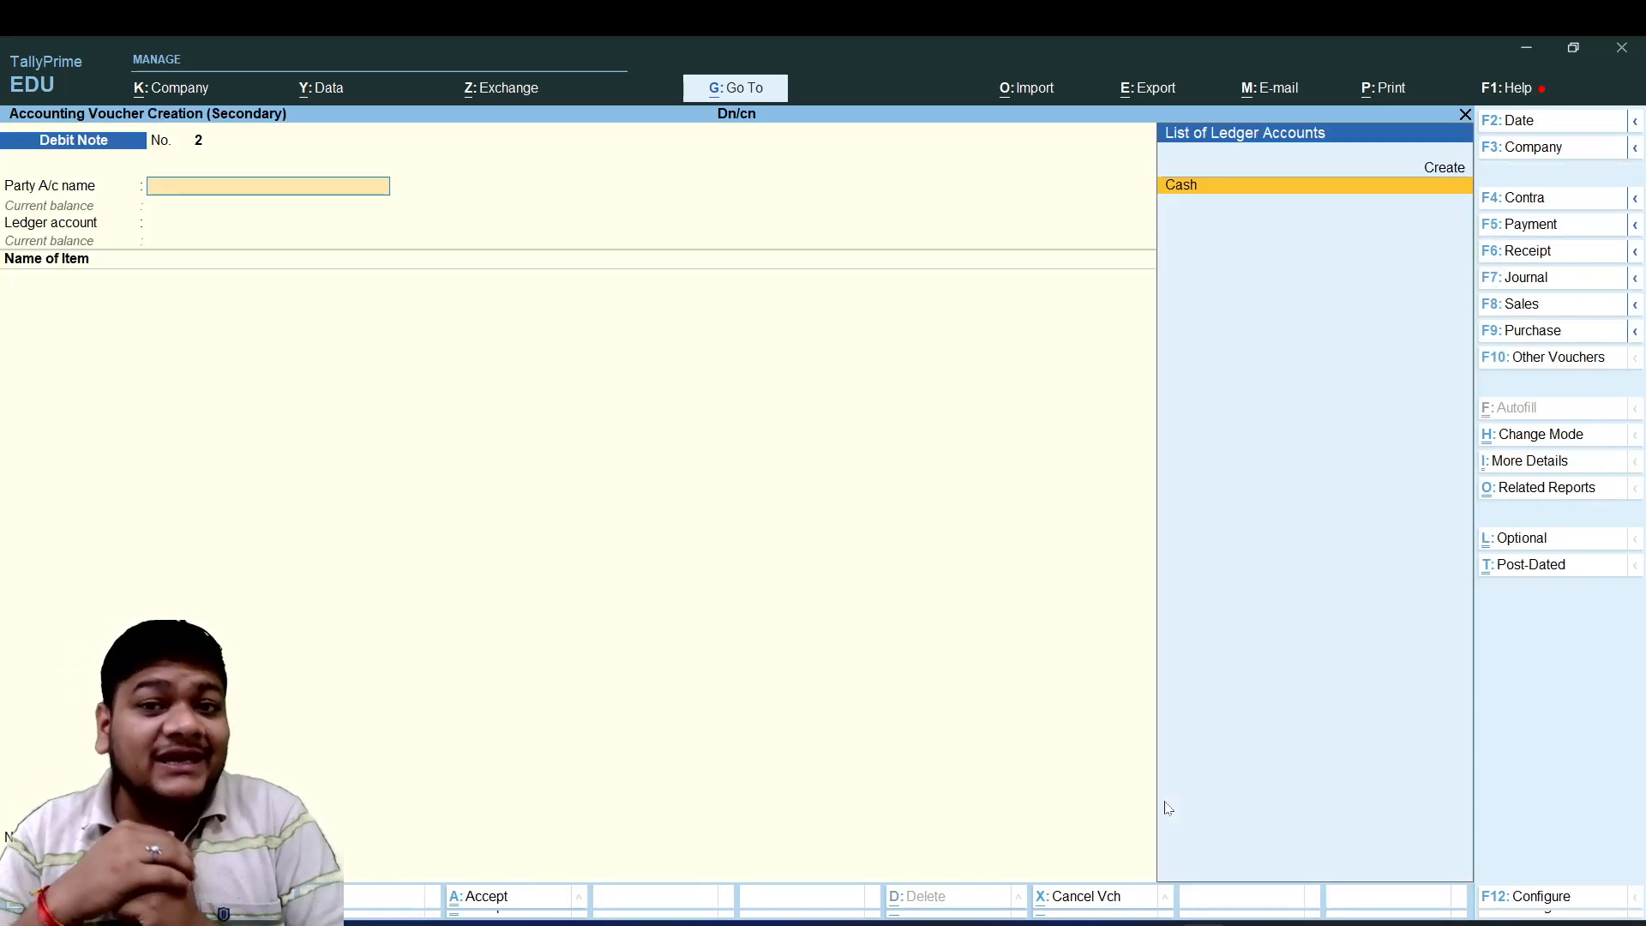
key(Up)
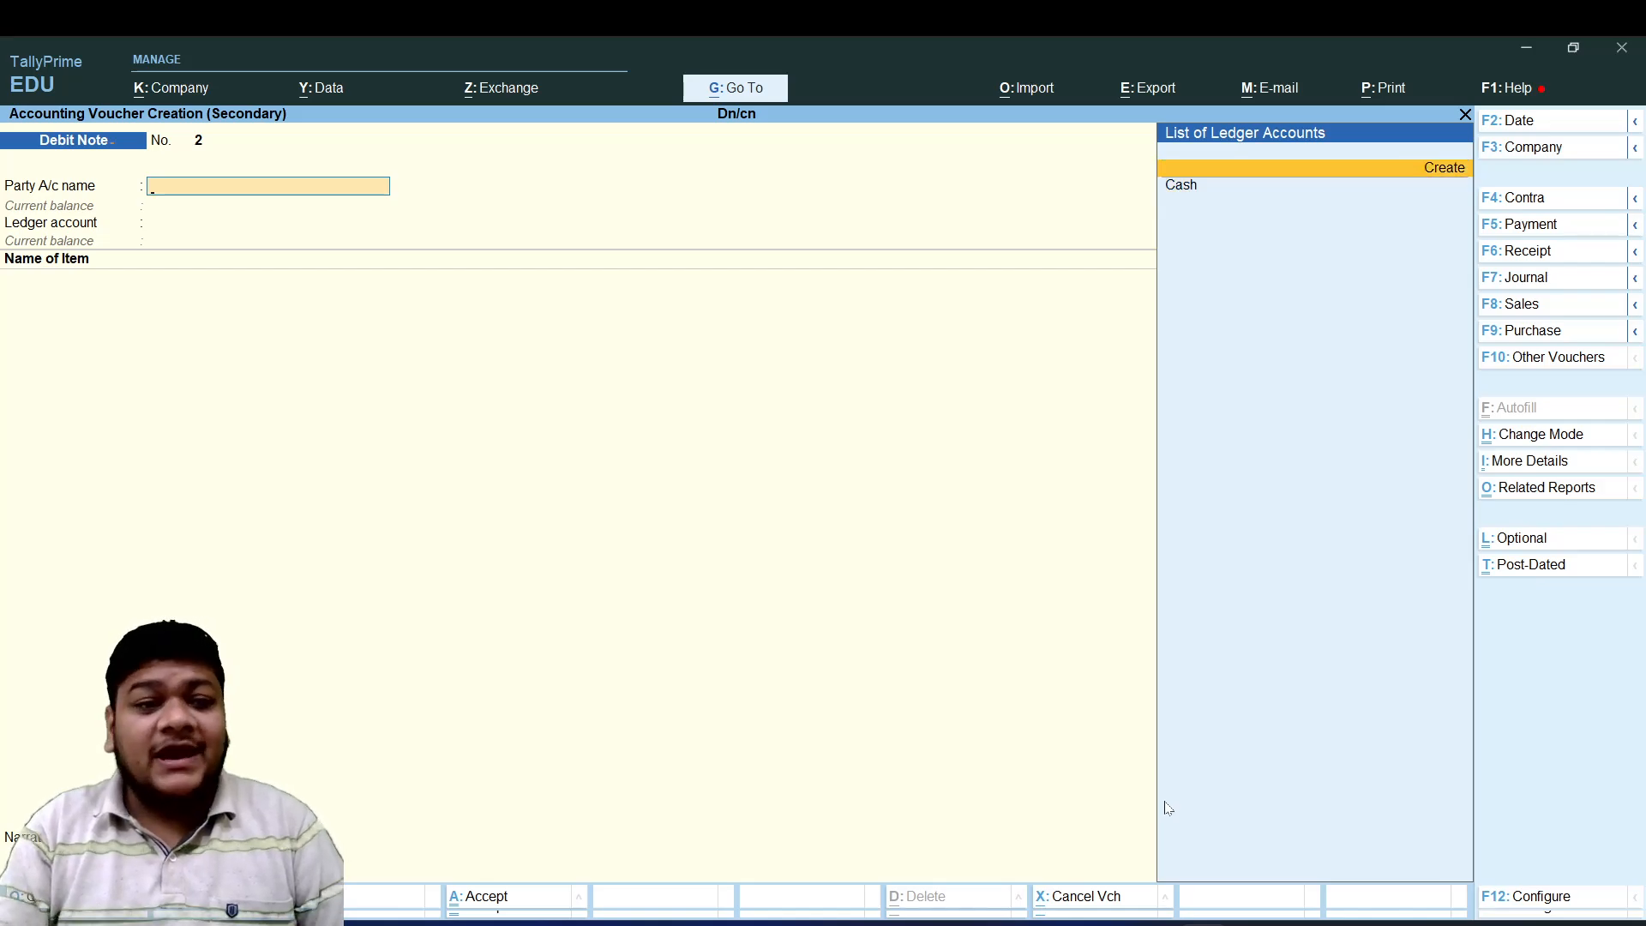
key(Return)
text(M/s Subh)
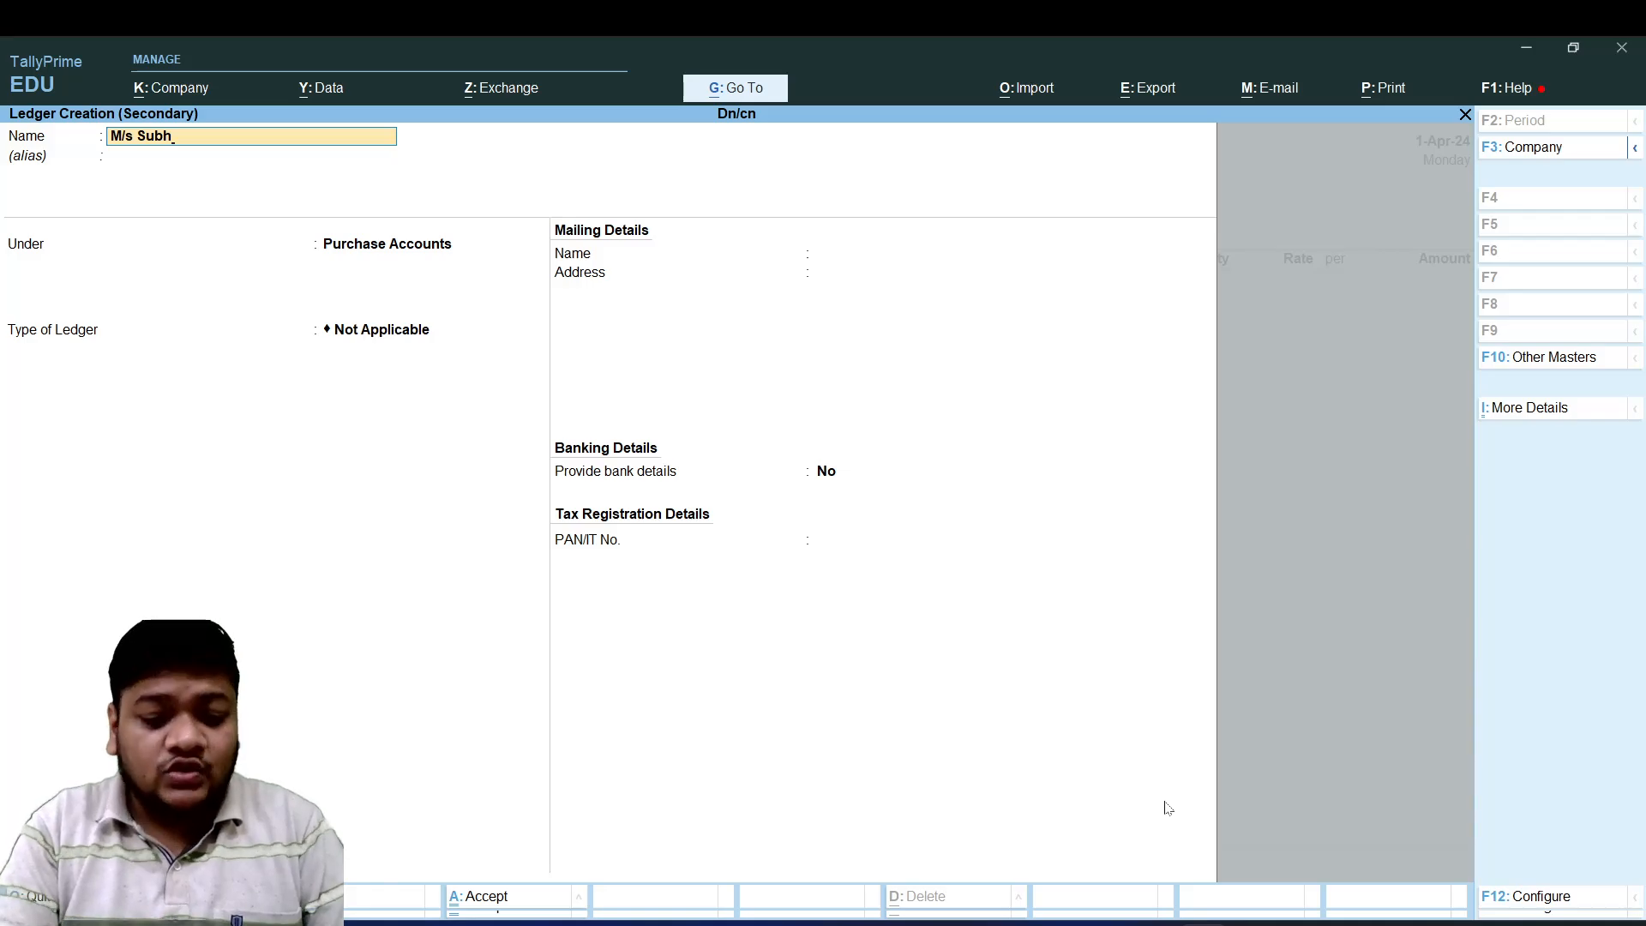
text( Mangal)
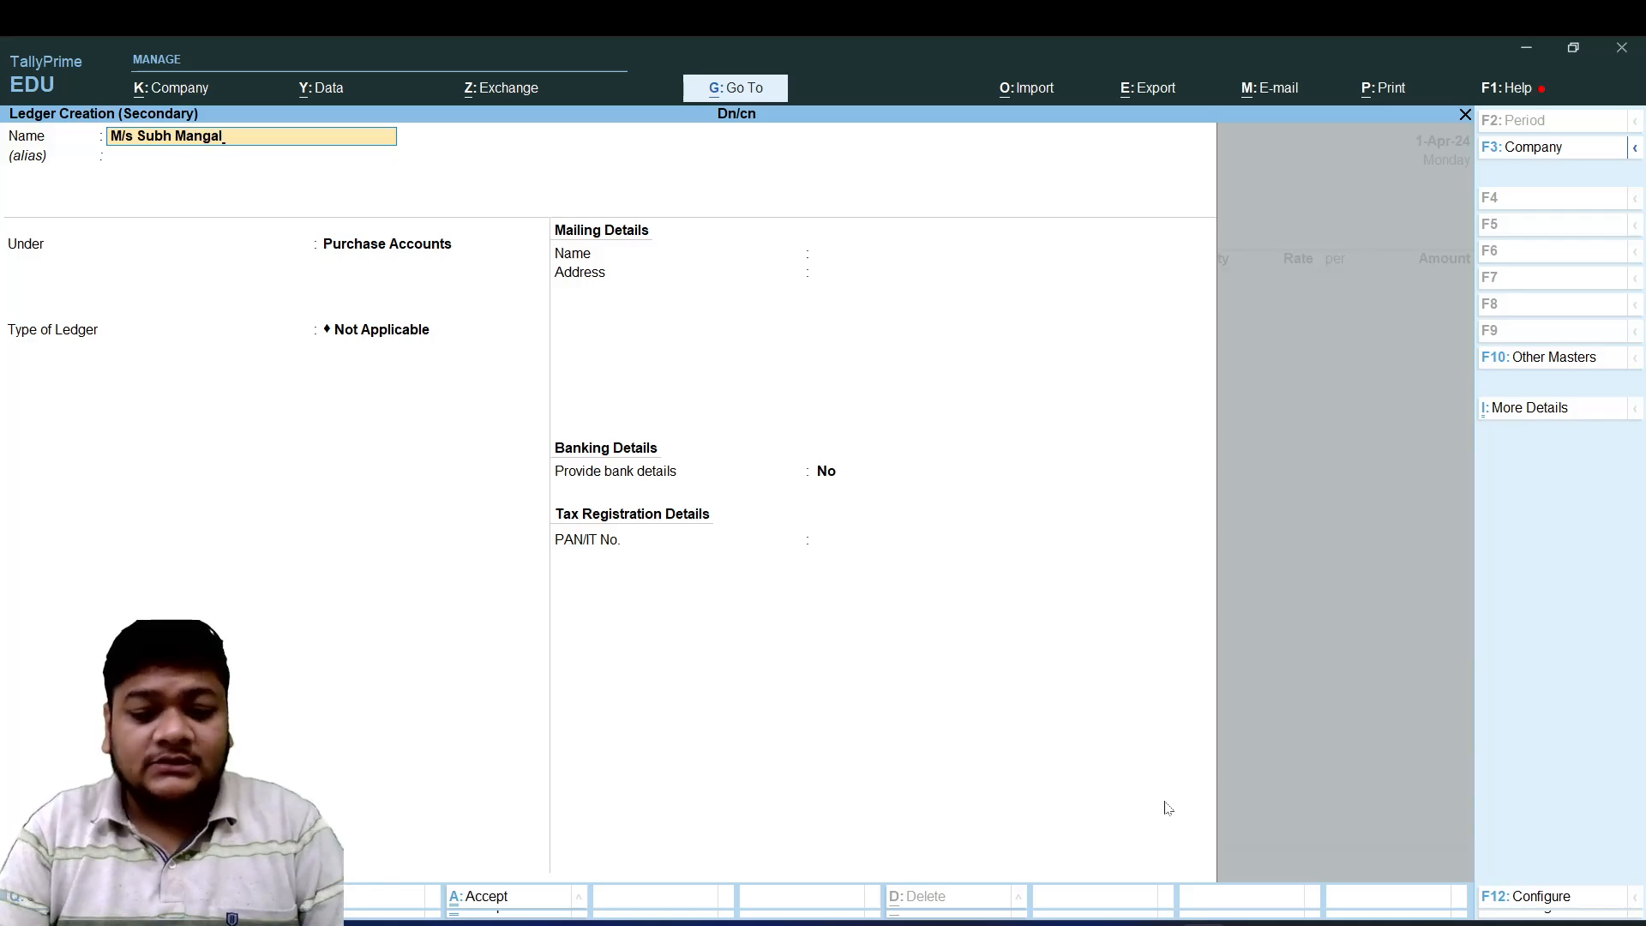
- Place the new ledger under Sundry Creditors, maintain balances bill-by-bill, and keep the mailing name M/s Subh Mangal
key(Return)
text(Sun)
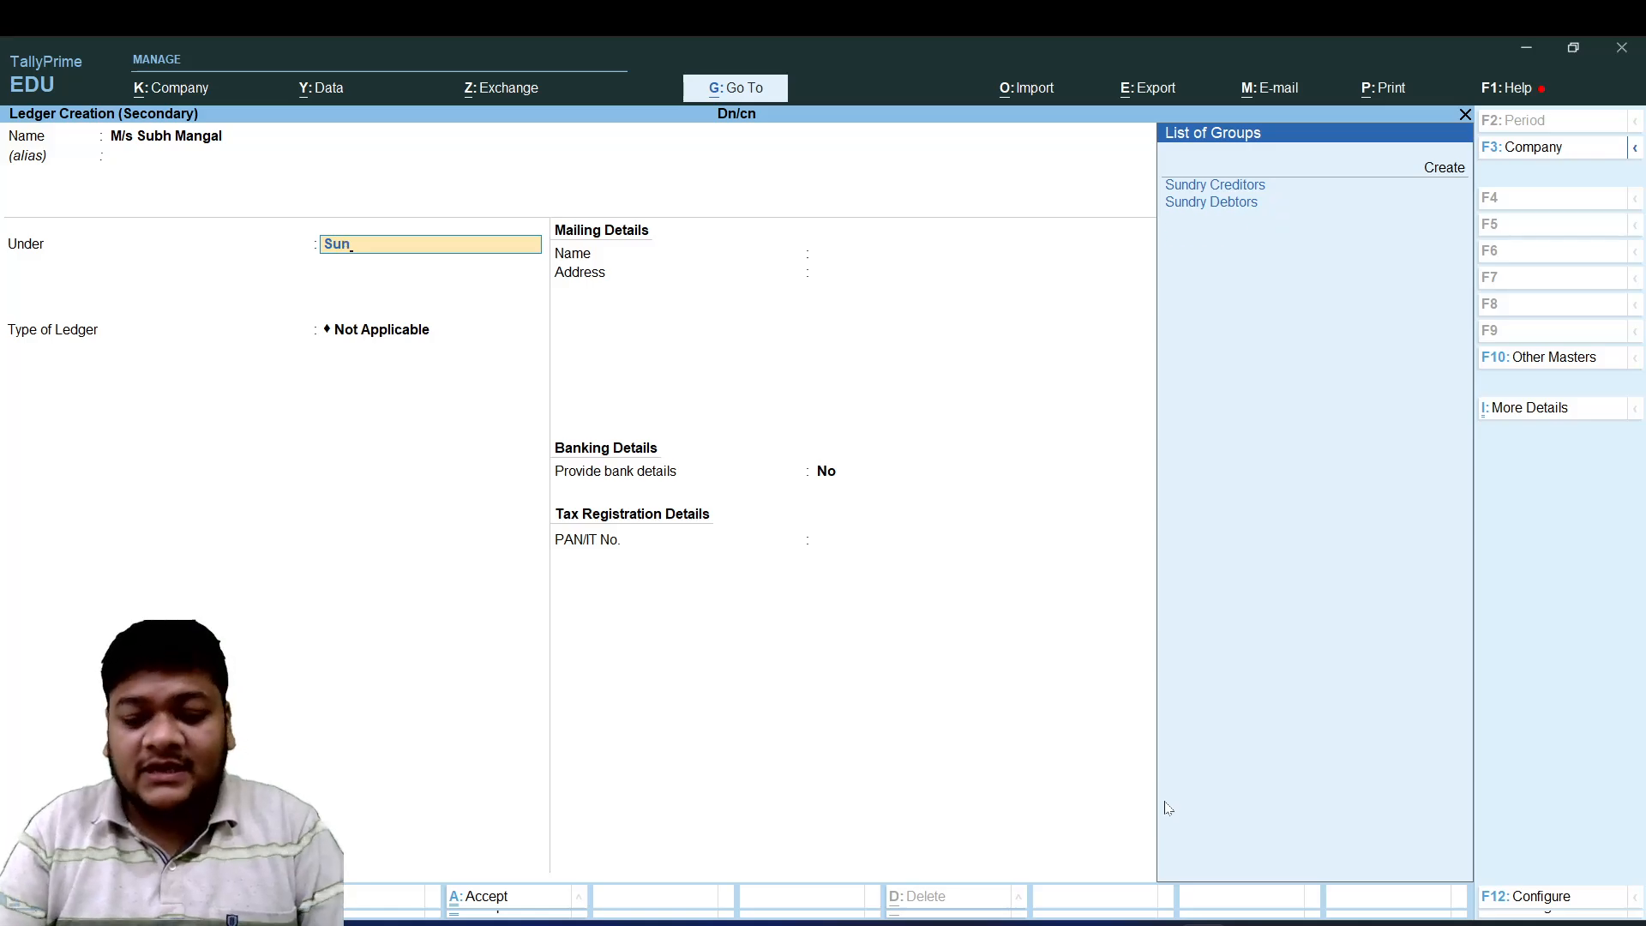
key(Return)
key(Return)
key(Return)
key(Return)
key(Return)
key(Return)
key(Return)
key(Return)
key(Return)
key(Return)
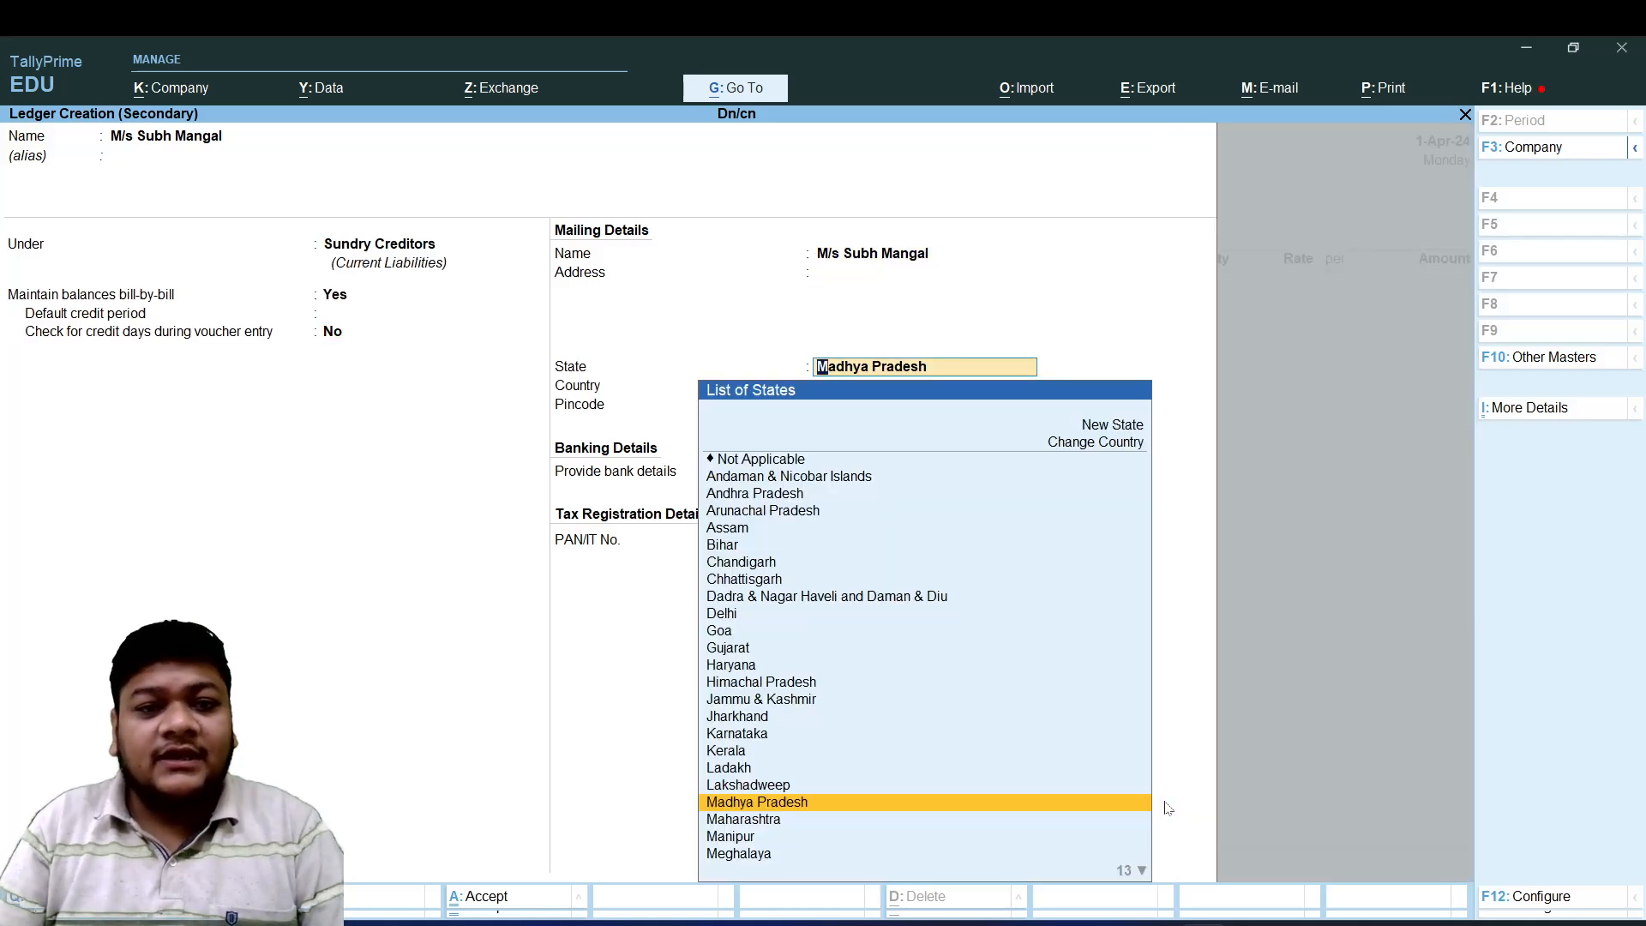
- Save the party ledger with Madhya Pradesh as state, and use Purchase A/c as the voucher's ledger account
key(Return)
key(Return)
key(Return)
key(Return)
key(Return)
key(Return)
key(Return)
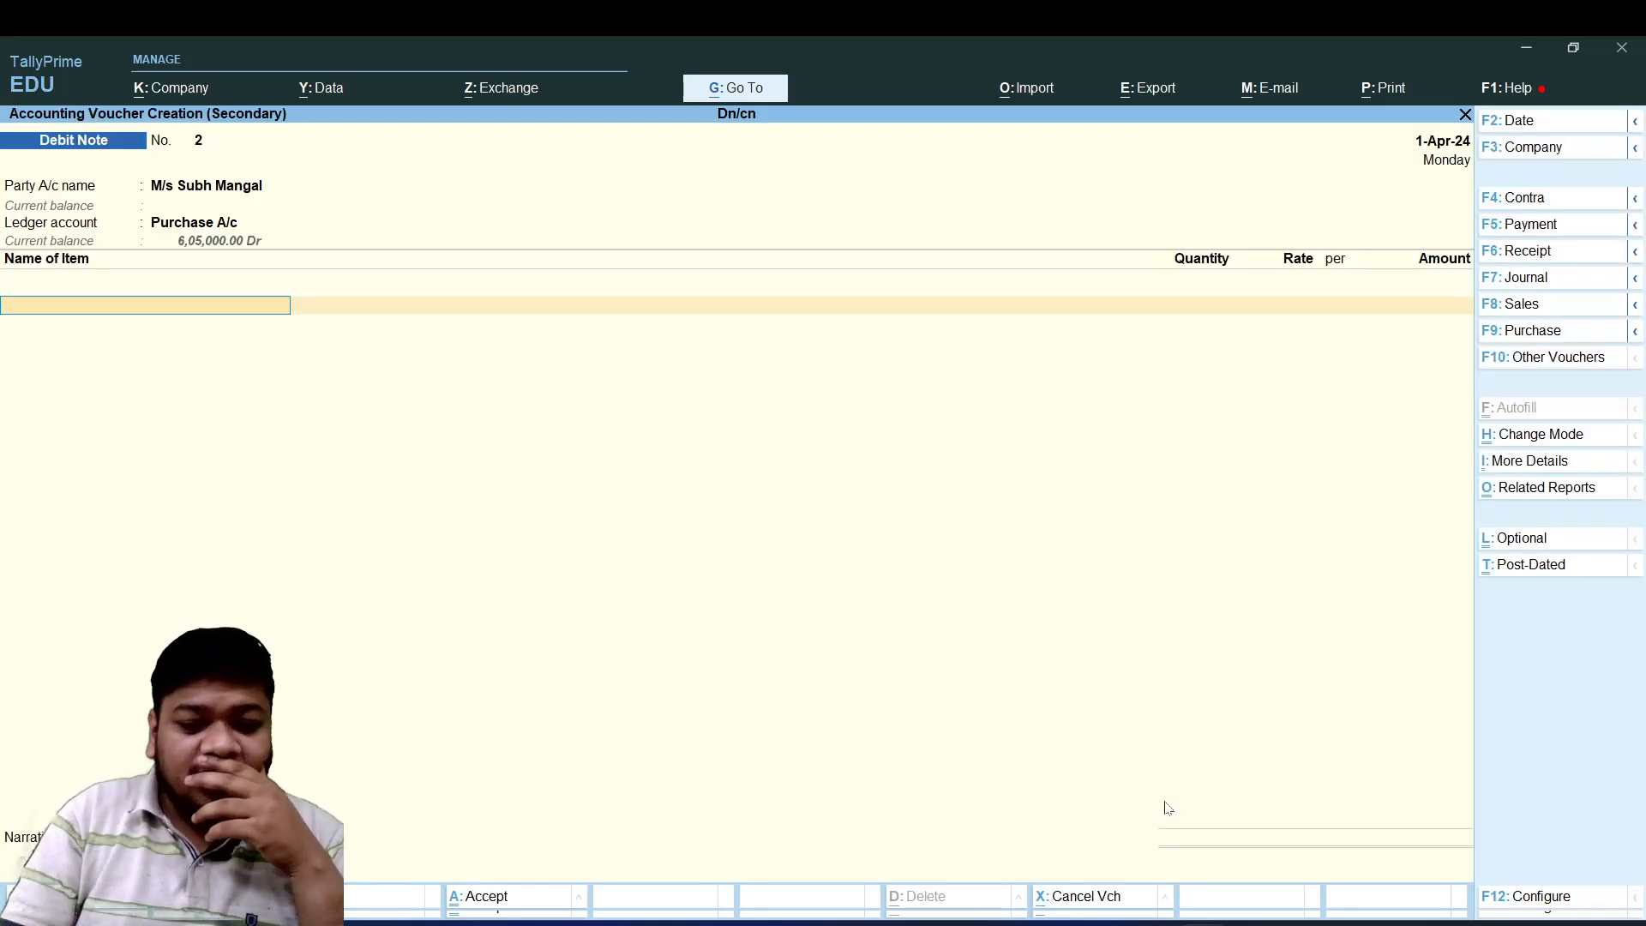
- Change the voucher type to Purchase and add 20 pcs of Oppo at a rate of 15,000
key(F9)
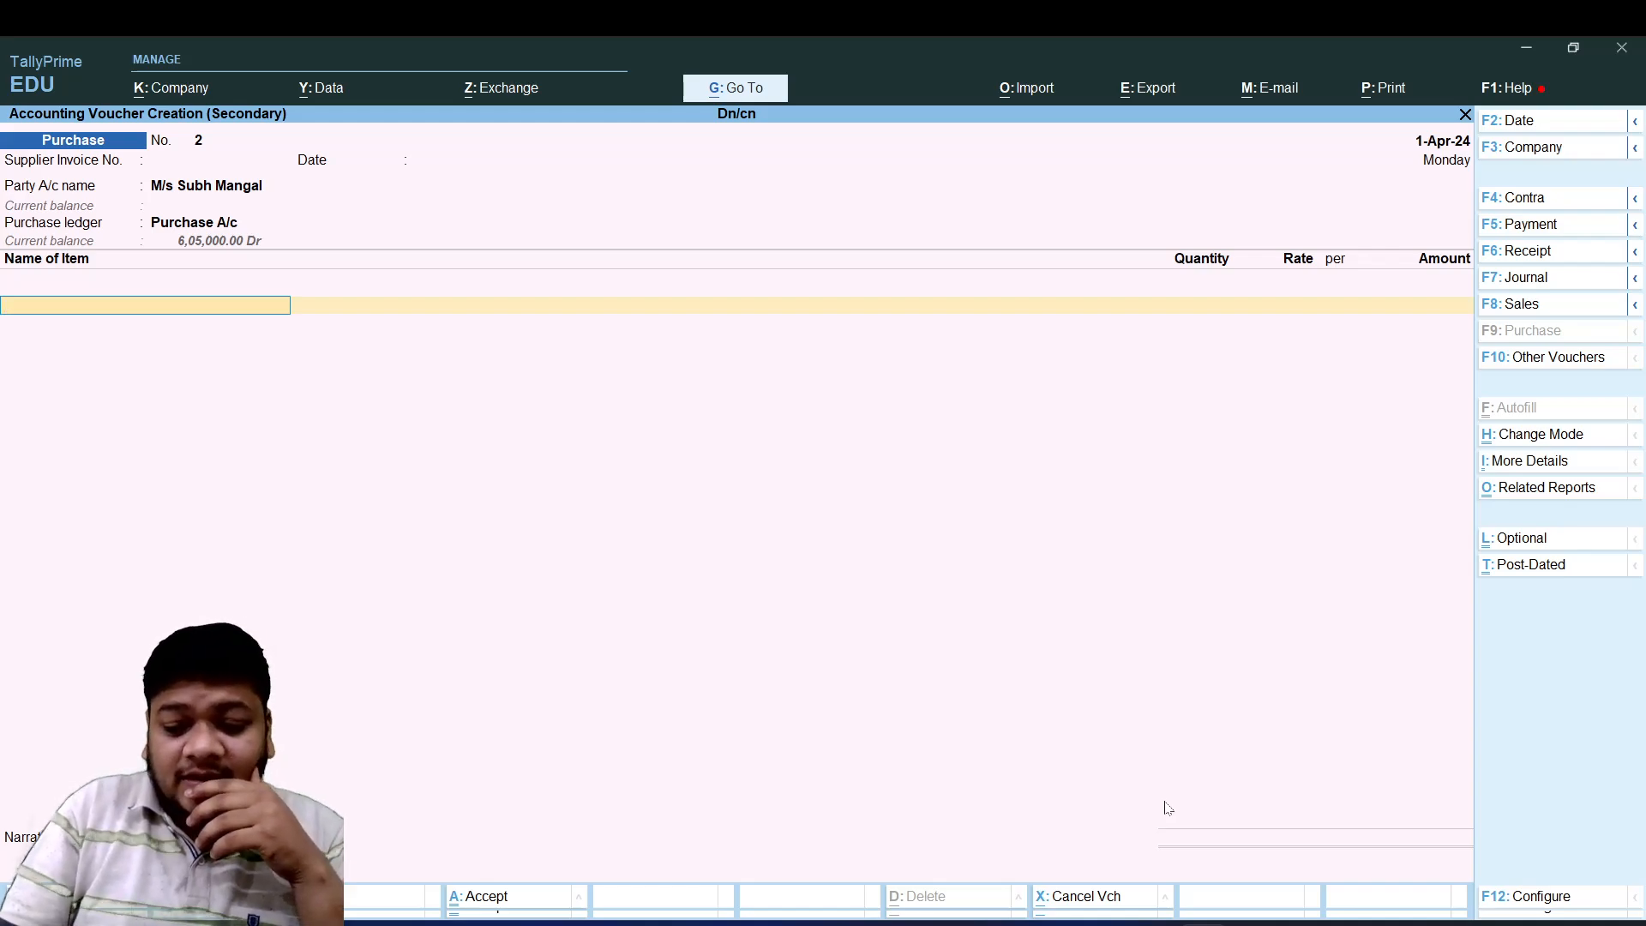
key(Up)
key(Down)
key(Down)
key(Up)
key(Return)
text(20)
key(Return)
key(Return)
key(Return)
key(Return)
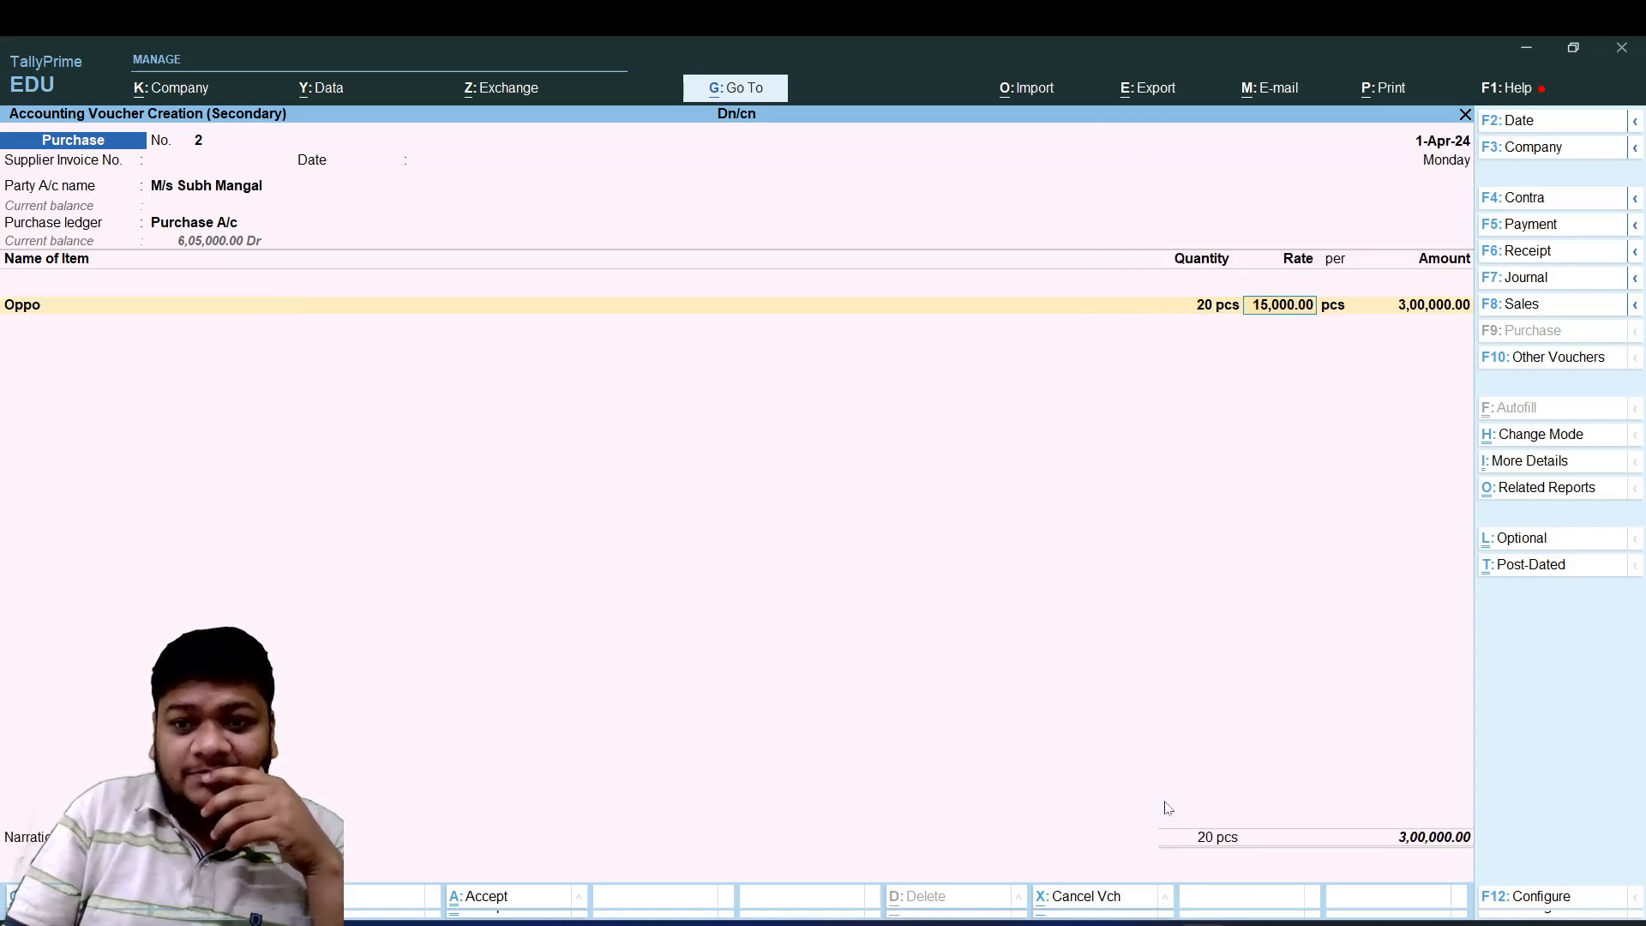
- Record the purchase bill as New Ref 2 for 3,00,000 Cr and save the voucher without a narration
key(Return)
key(Return)
key(Return)
key(Return)
key(Return)
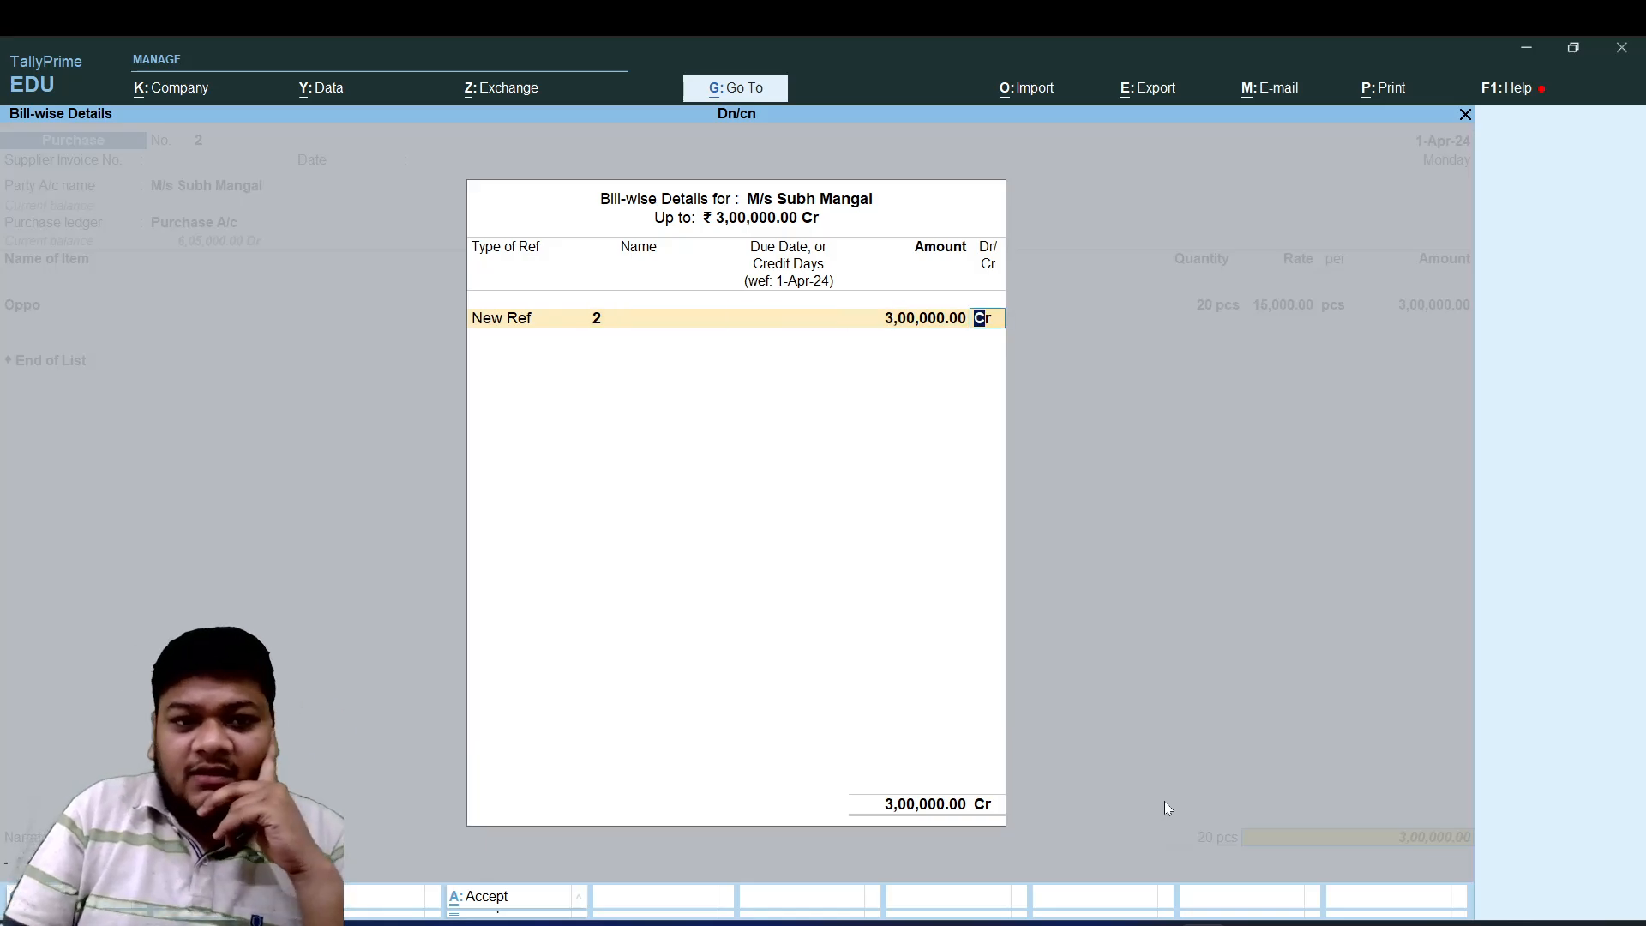
key(Return)
key(Return)
key(Return)
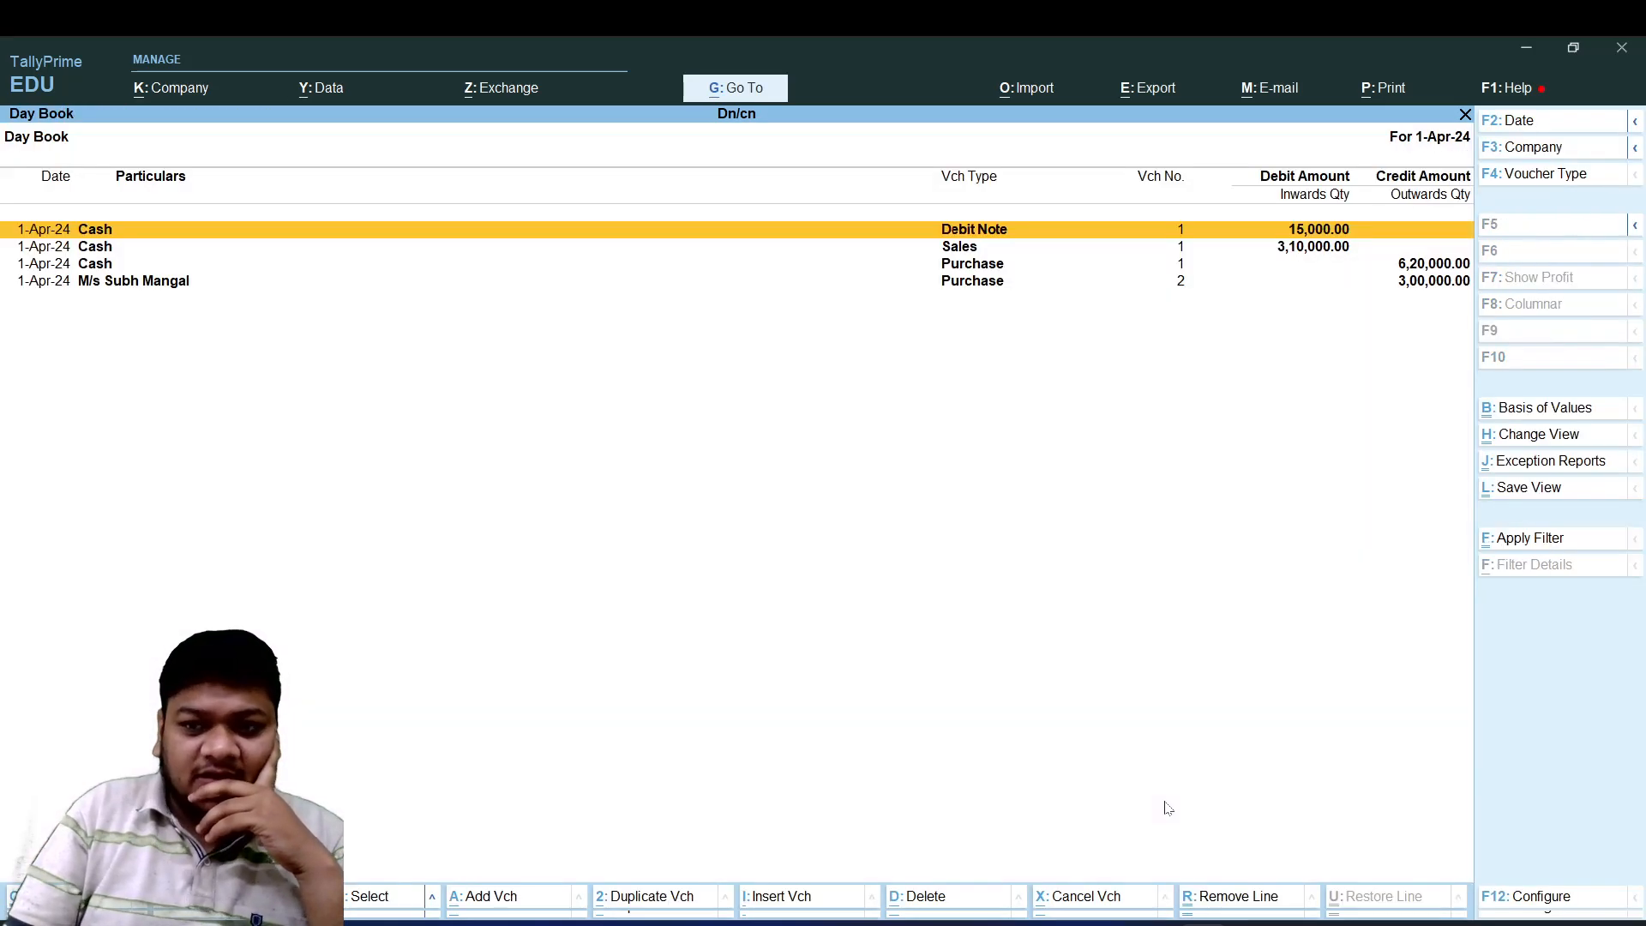
- Start a debit note from the Day Book with M/s Subh Mangal as party and Purchase A/c as ledger account
key(alt+a)
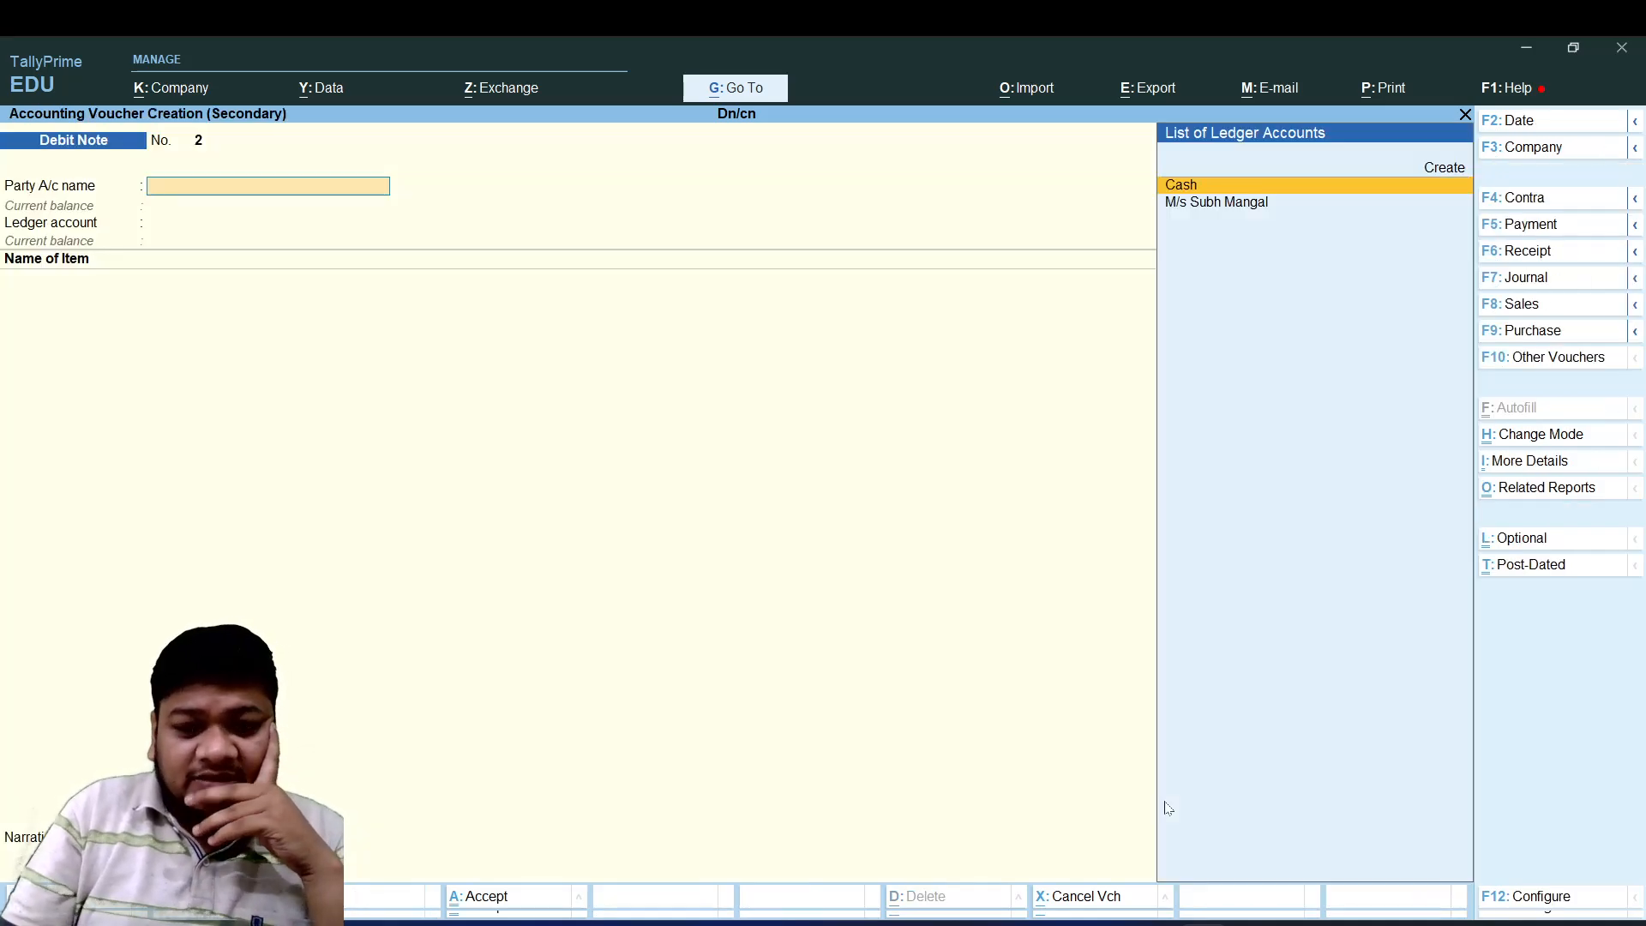
key(Down)
key(Return)
key(Return)
key(Return)
key(Return)
key(Return)
key(Return)
key(Return)
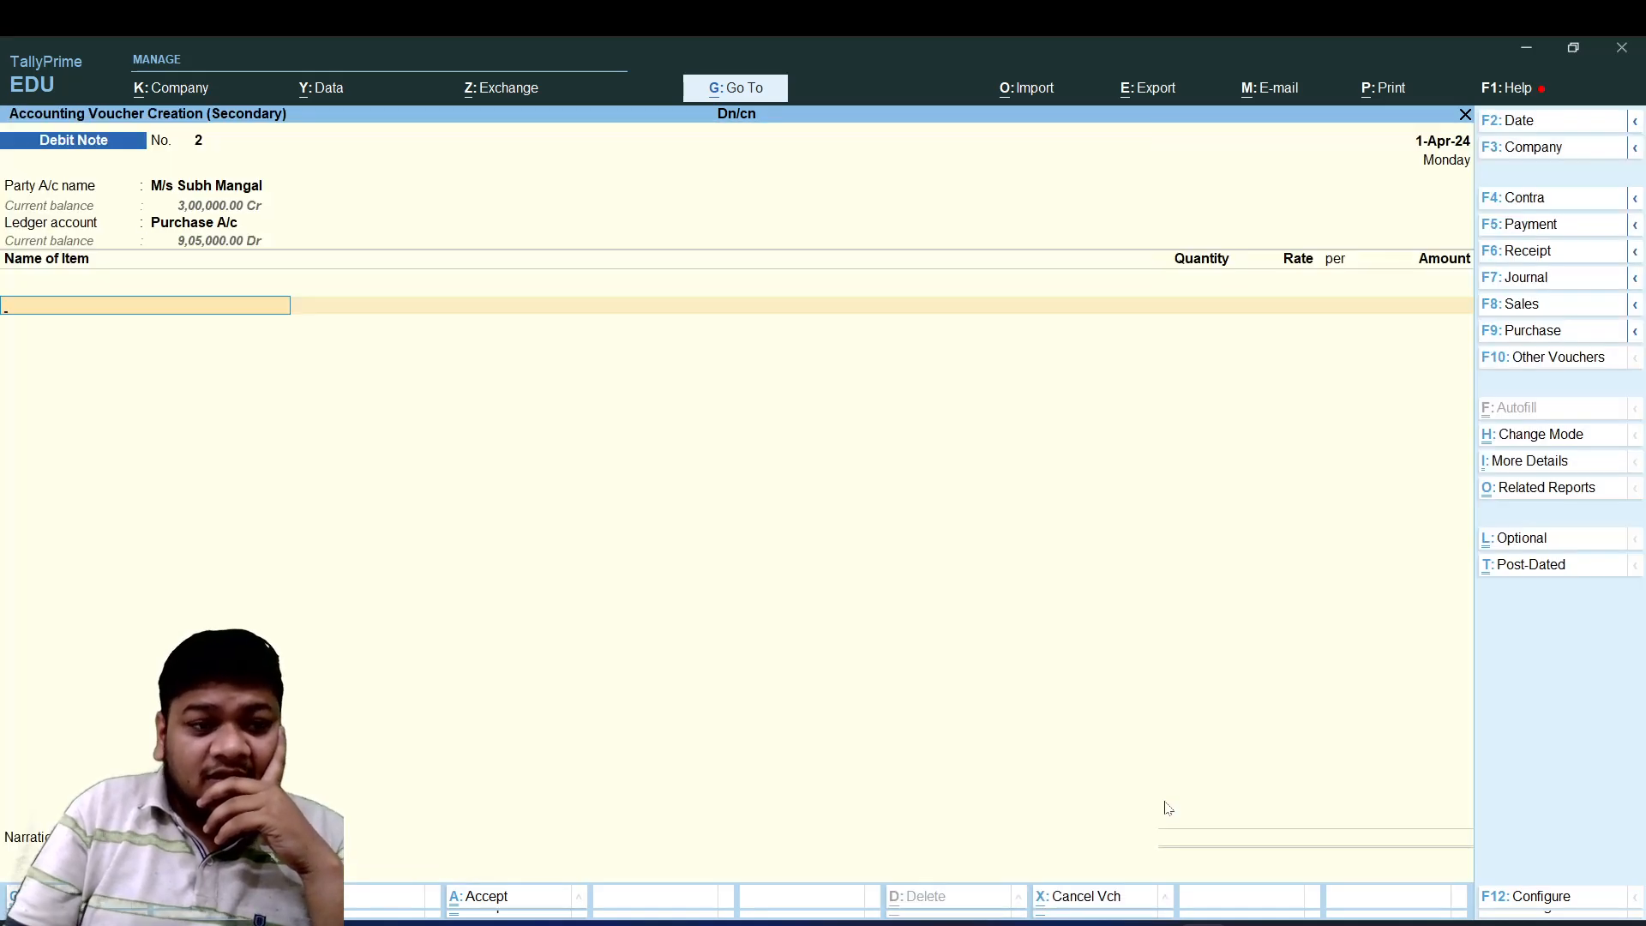
- Add 2 pcs of Oppo at a rate of 15,000 to the debit note and end the item list
key(Down)
key(Down)
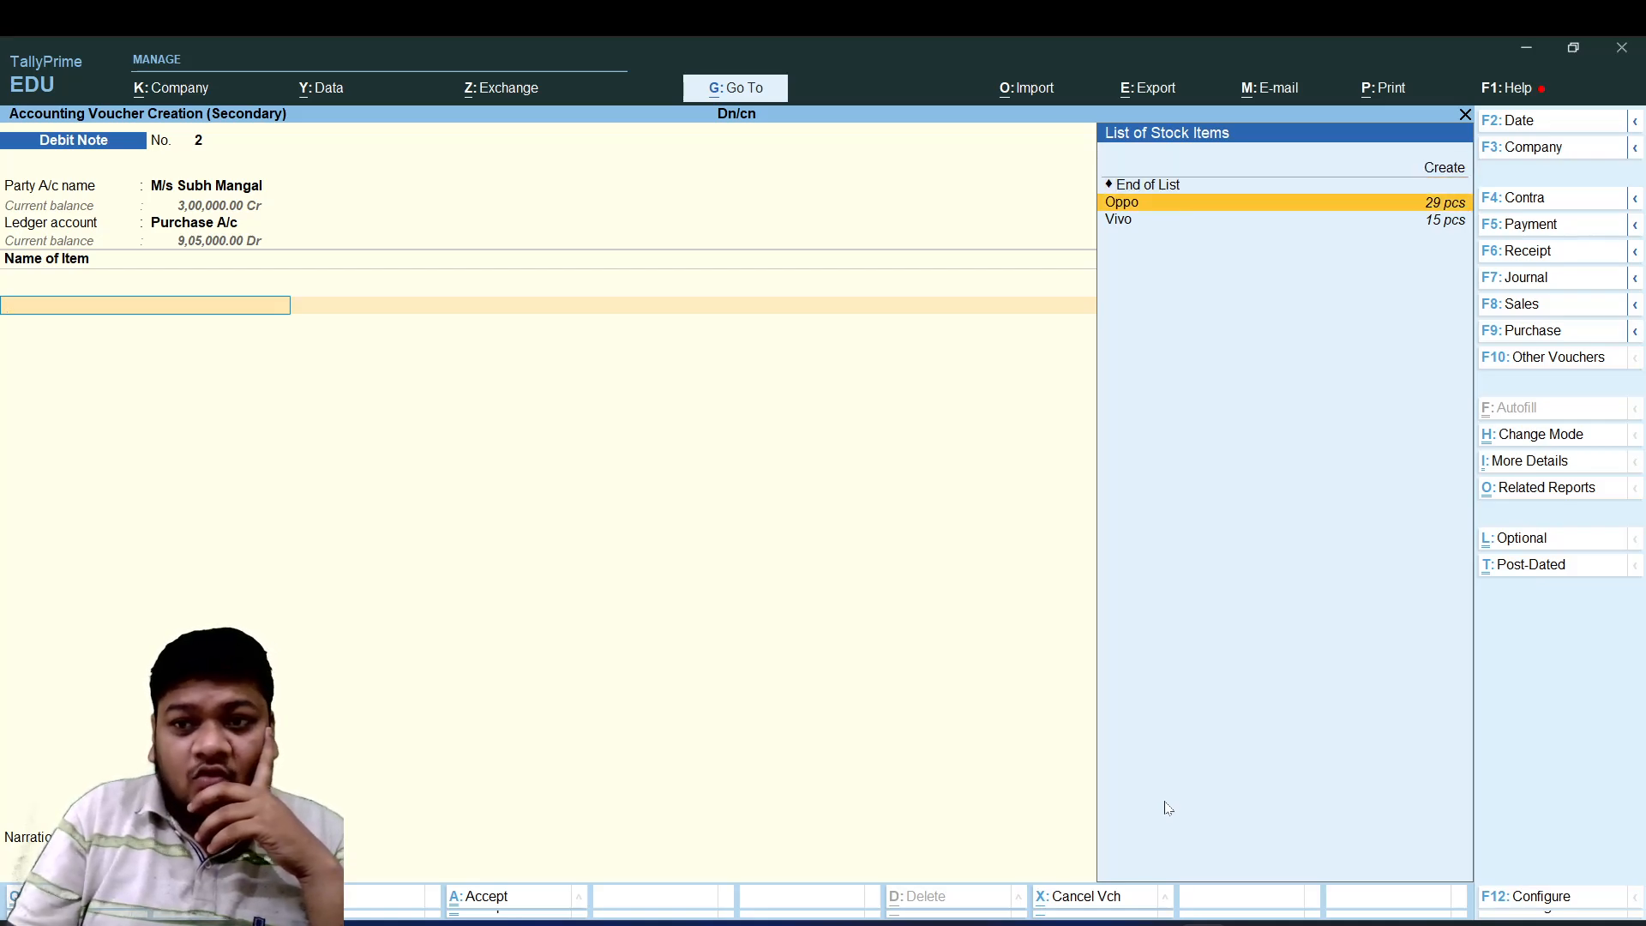
key(Return)
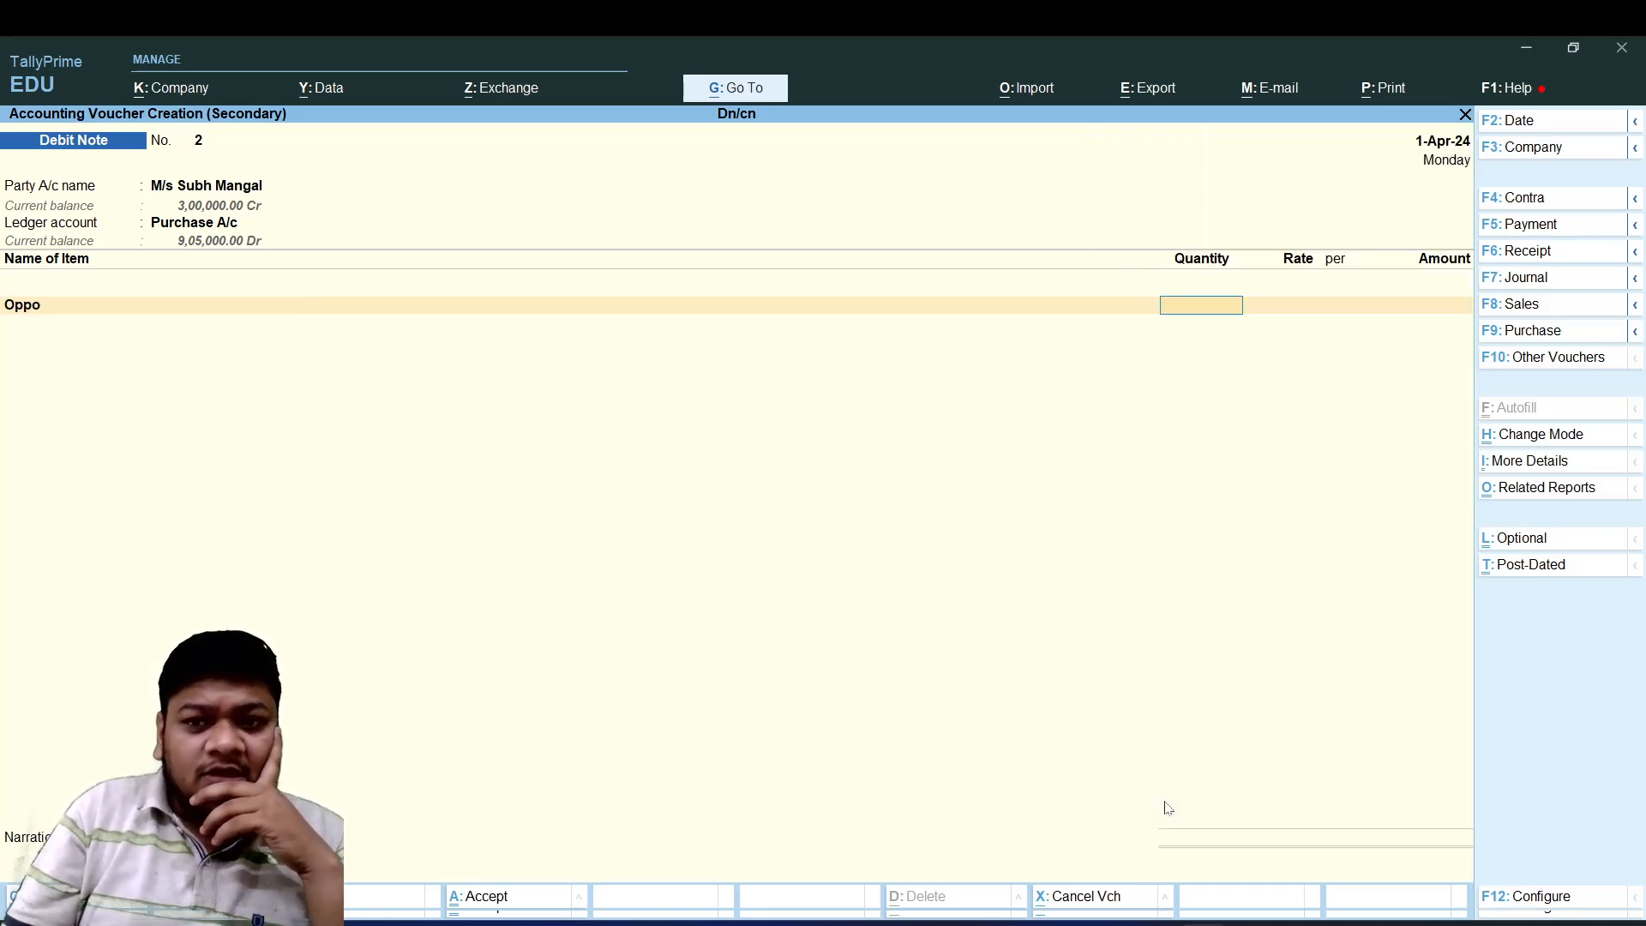
text(2)
key(Return)
key(Return)
key(Return)
key(Return)
key(Return)
key(Return)
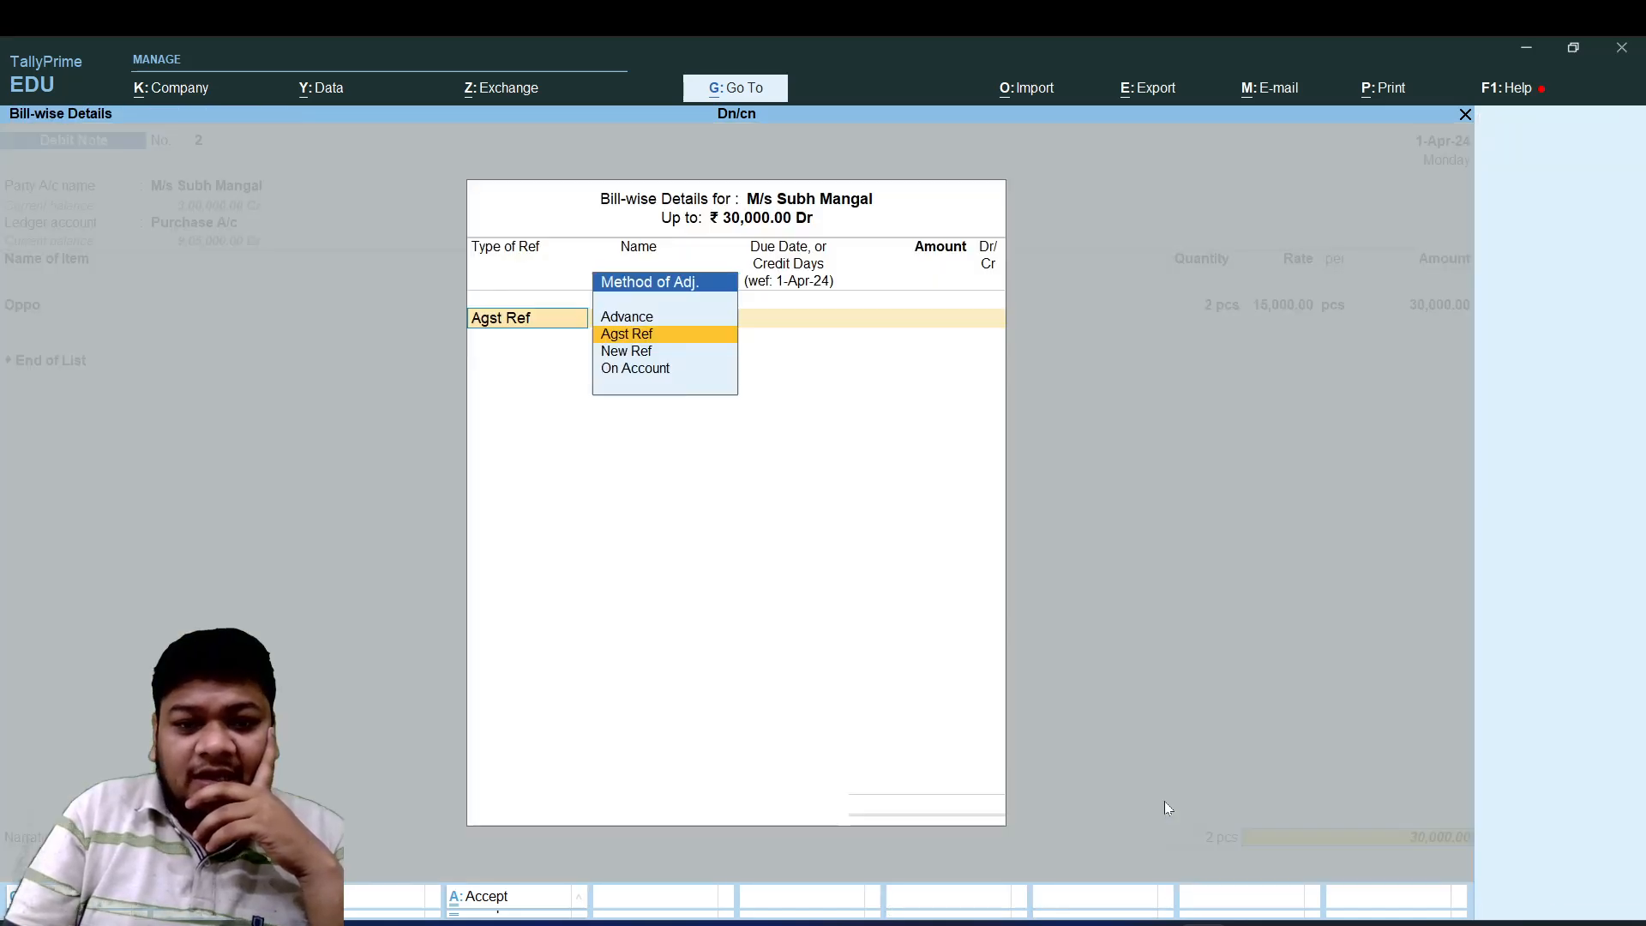
- Adjust the debit note against pending bill 2 as Agst Ref and save it without a narration
key(Down)
key(Up)
key(Return)
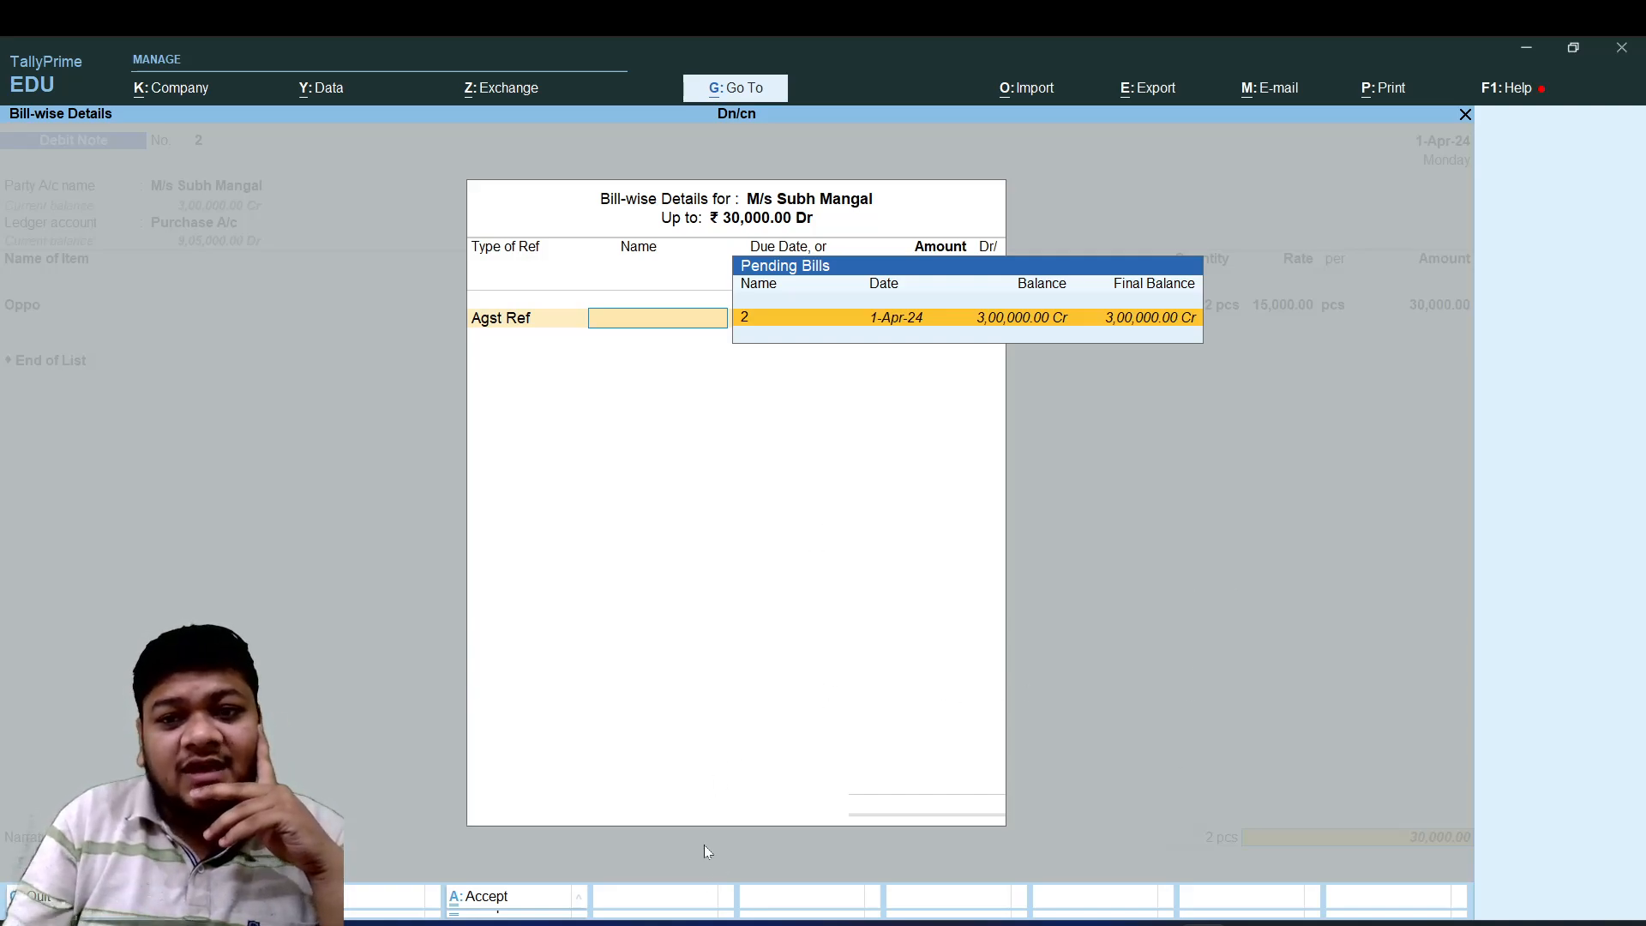
key(Return)
key(Return)
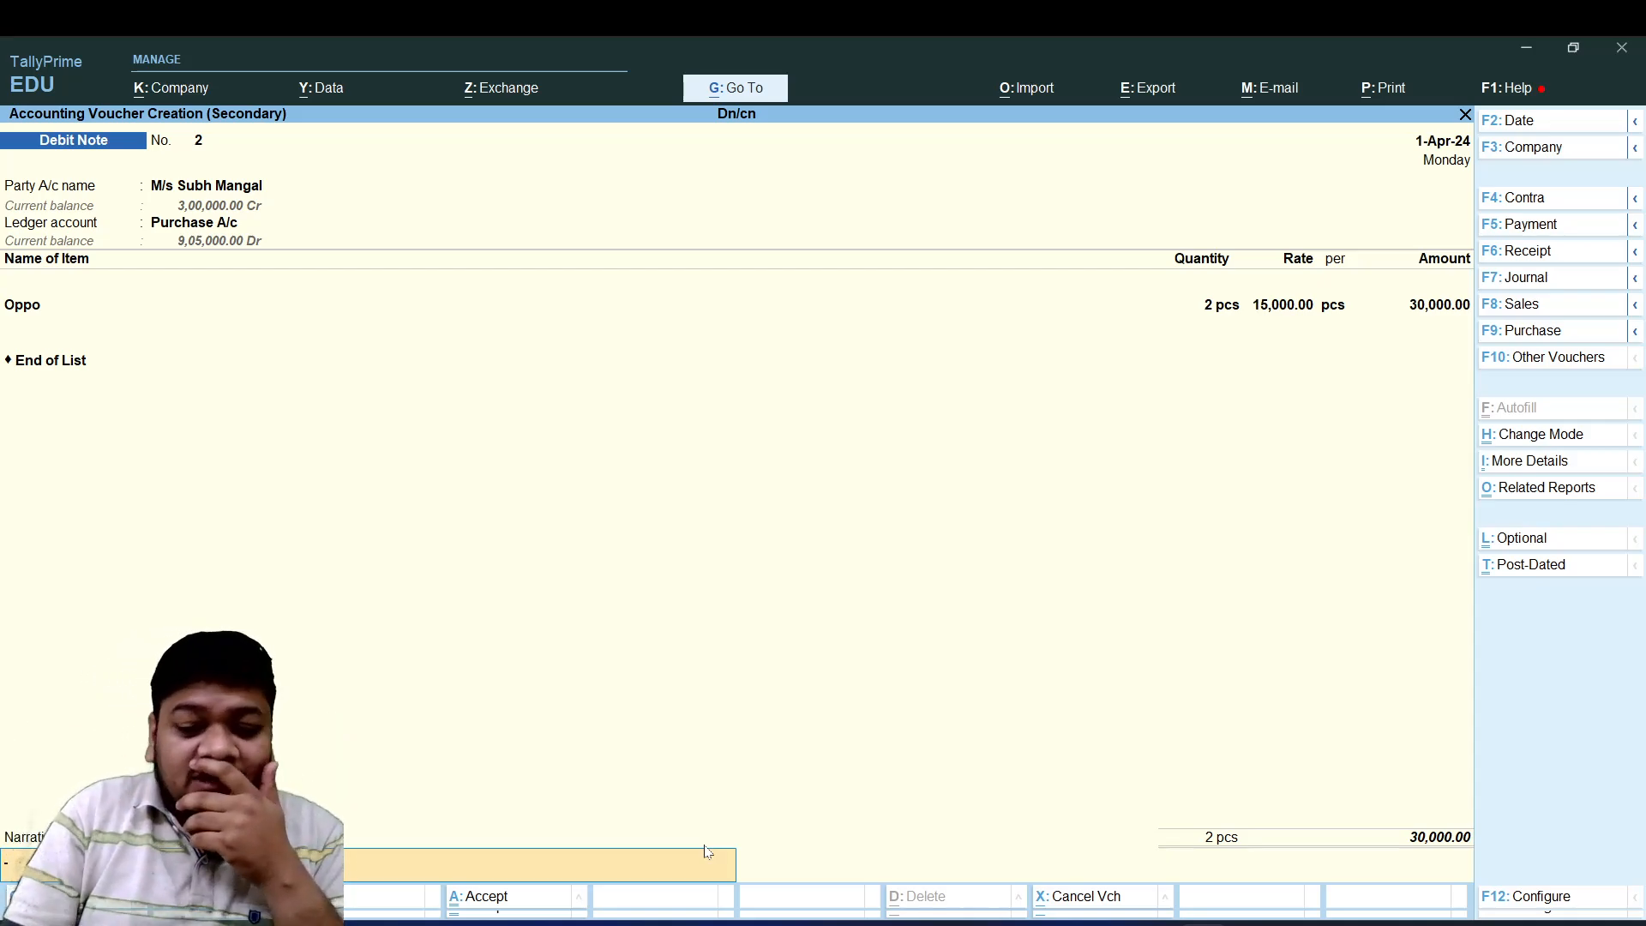
key(Return)
key(y)
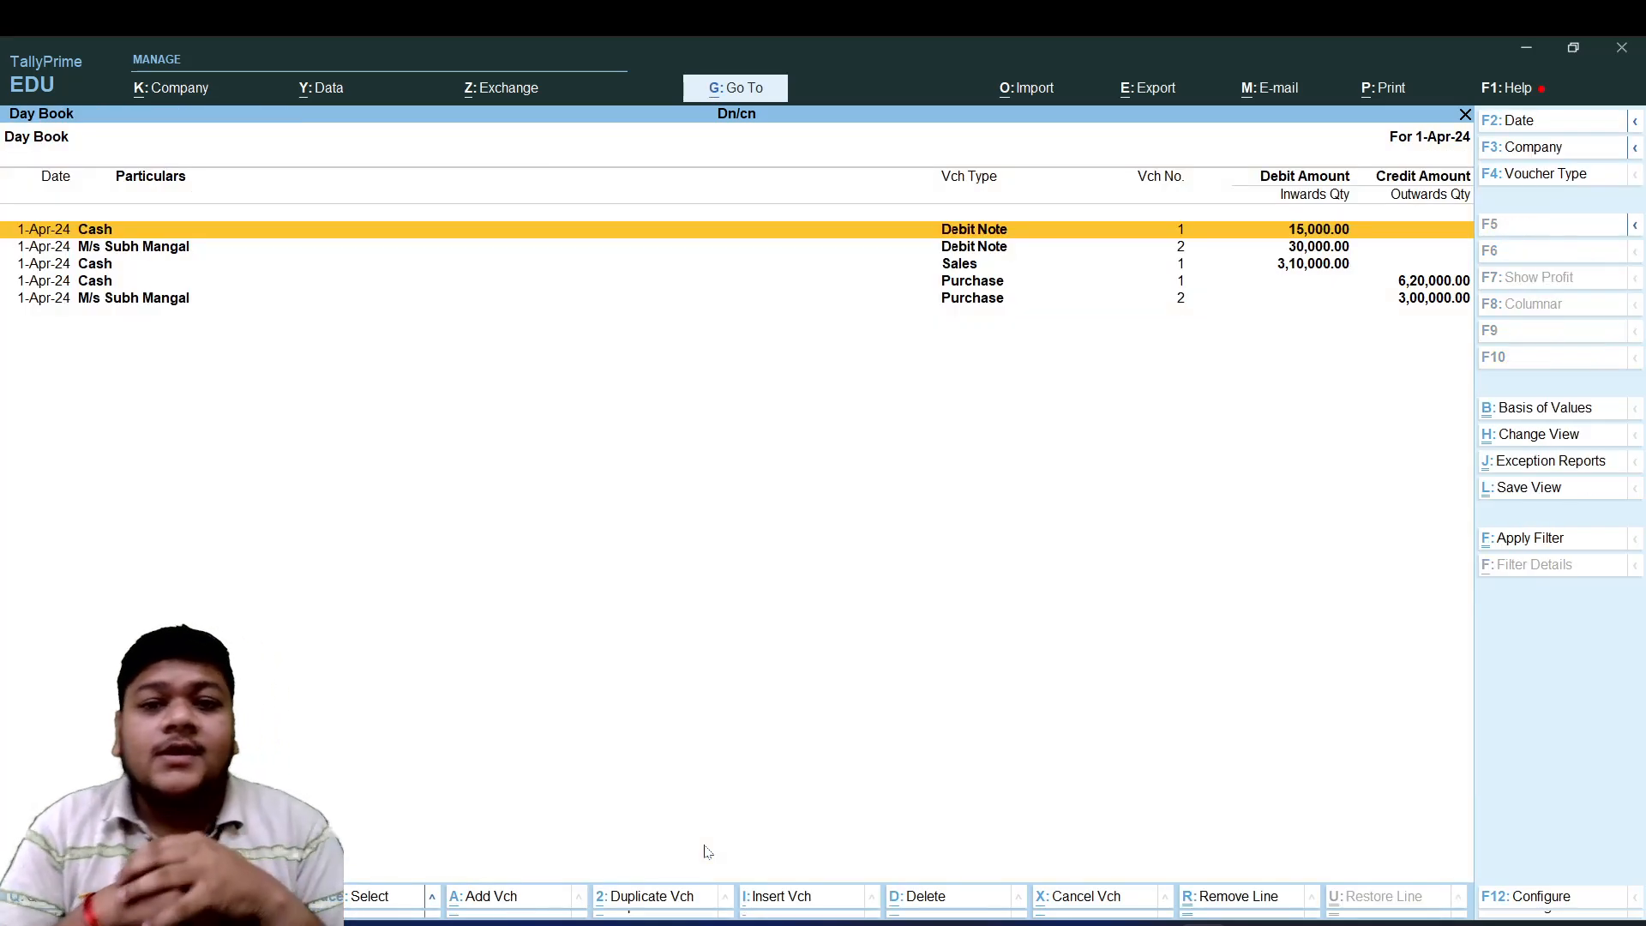
- Open the M/s Subh Mangal debit note from the Day Book to review it and leave it unchanged
key(Down)
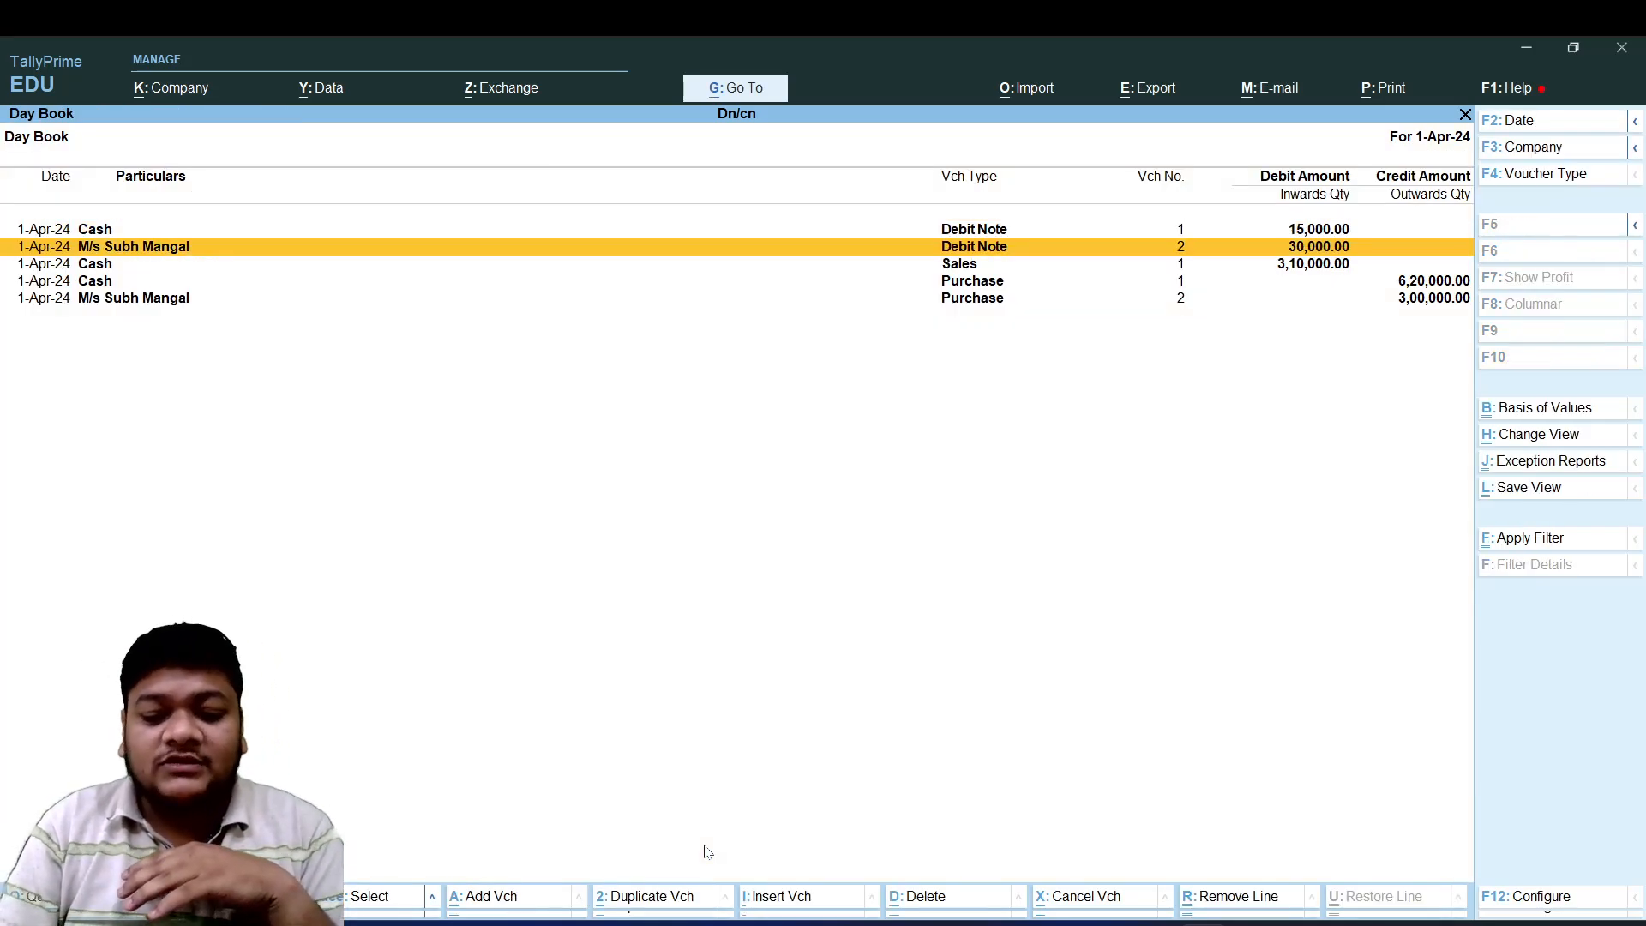
key(Return)
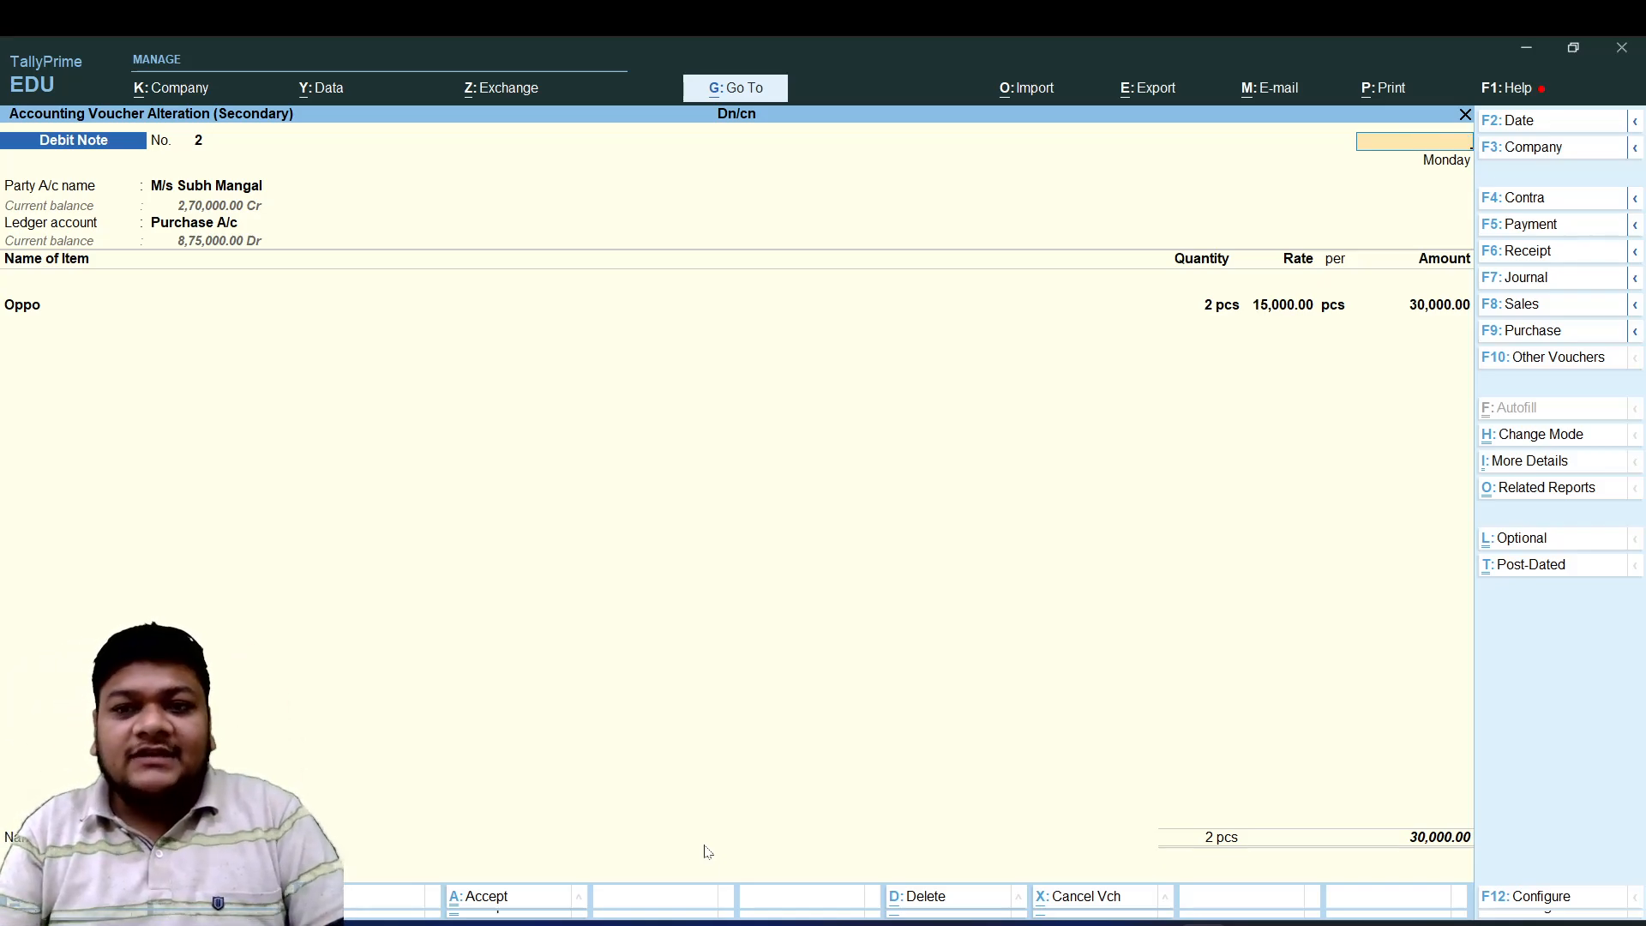
key(Escape)
- Open the sales voucher from the Day Book and create a new party ledger named M/s Shiv Mangal to replace Cash
key(Return)
key(Down)
key(Down)
key(Up)
key(Return)
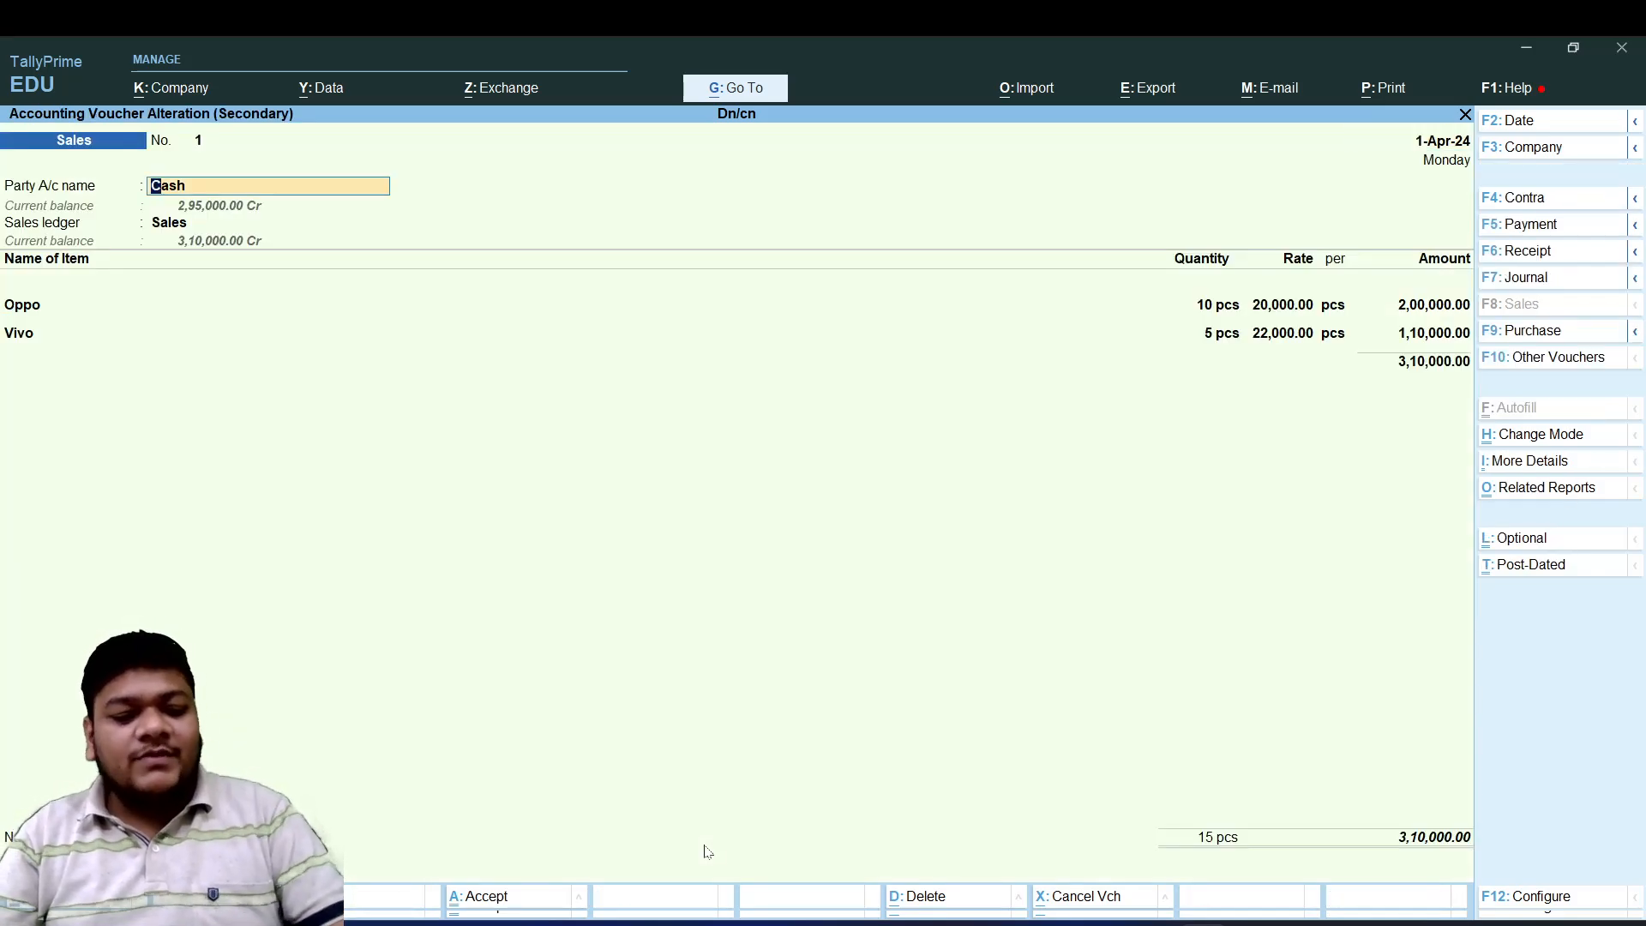
key(BackSpace)
key(Down)
key(Up)
key(Up)
key(Return)
text(M/s)
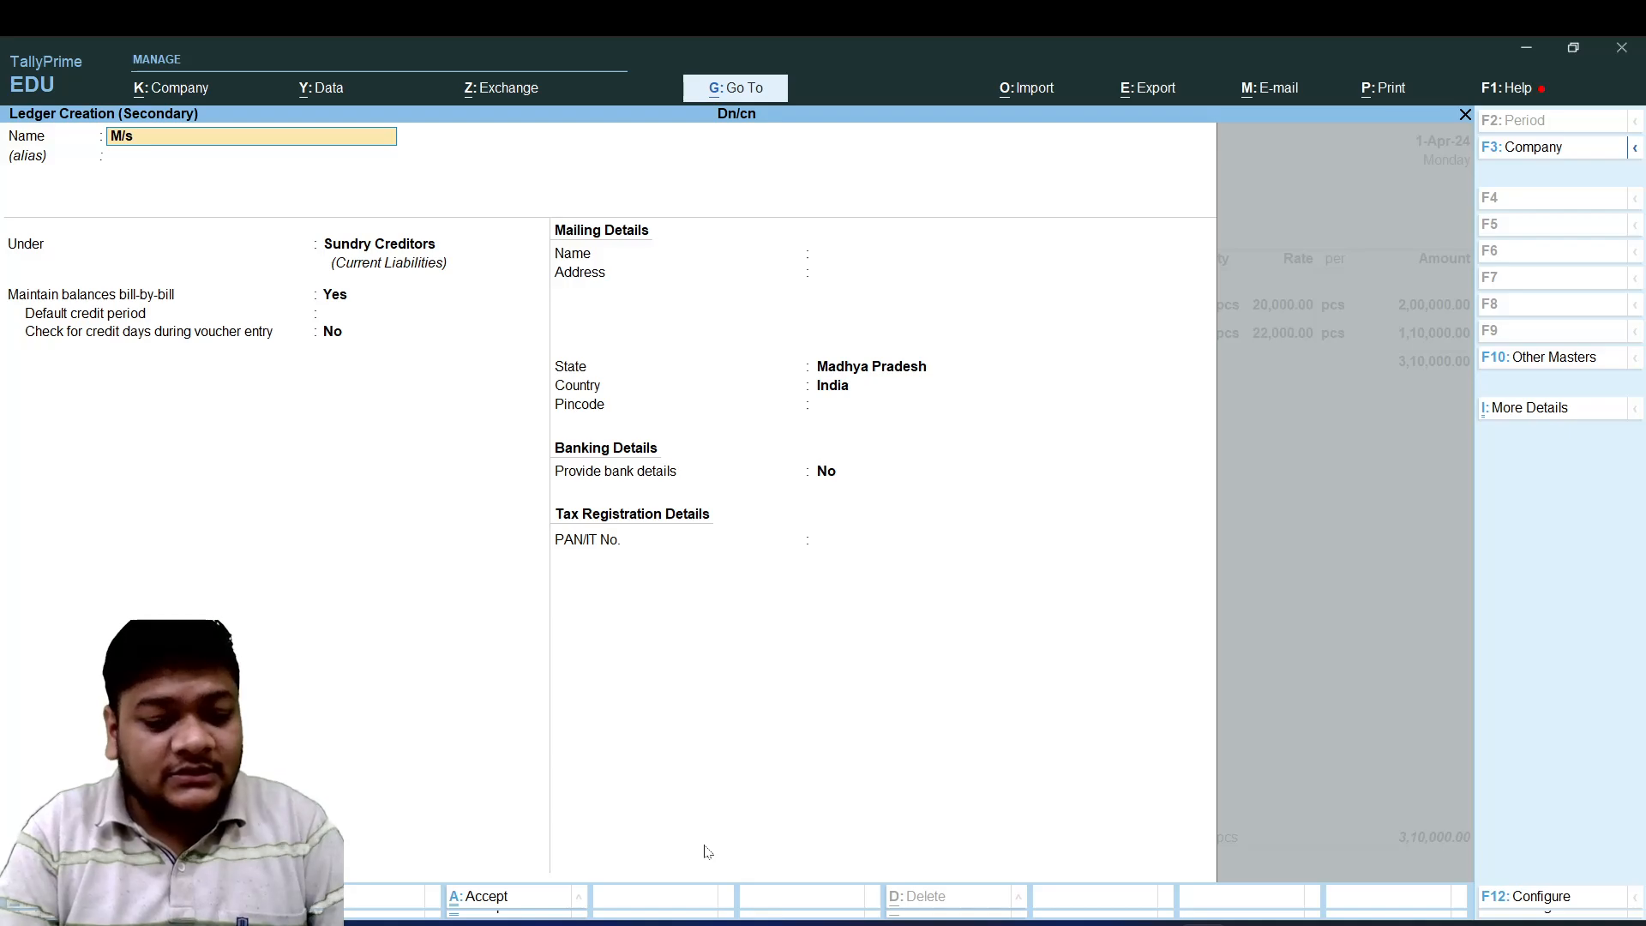
text( Shiv Mang)
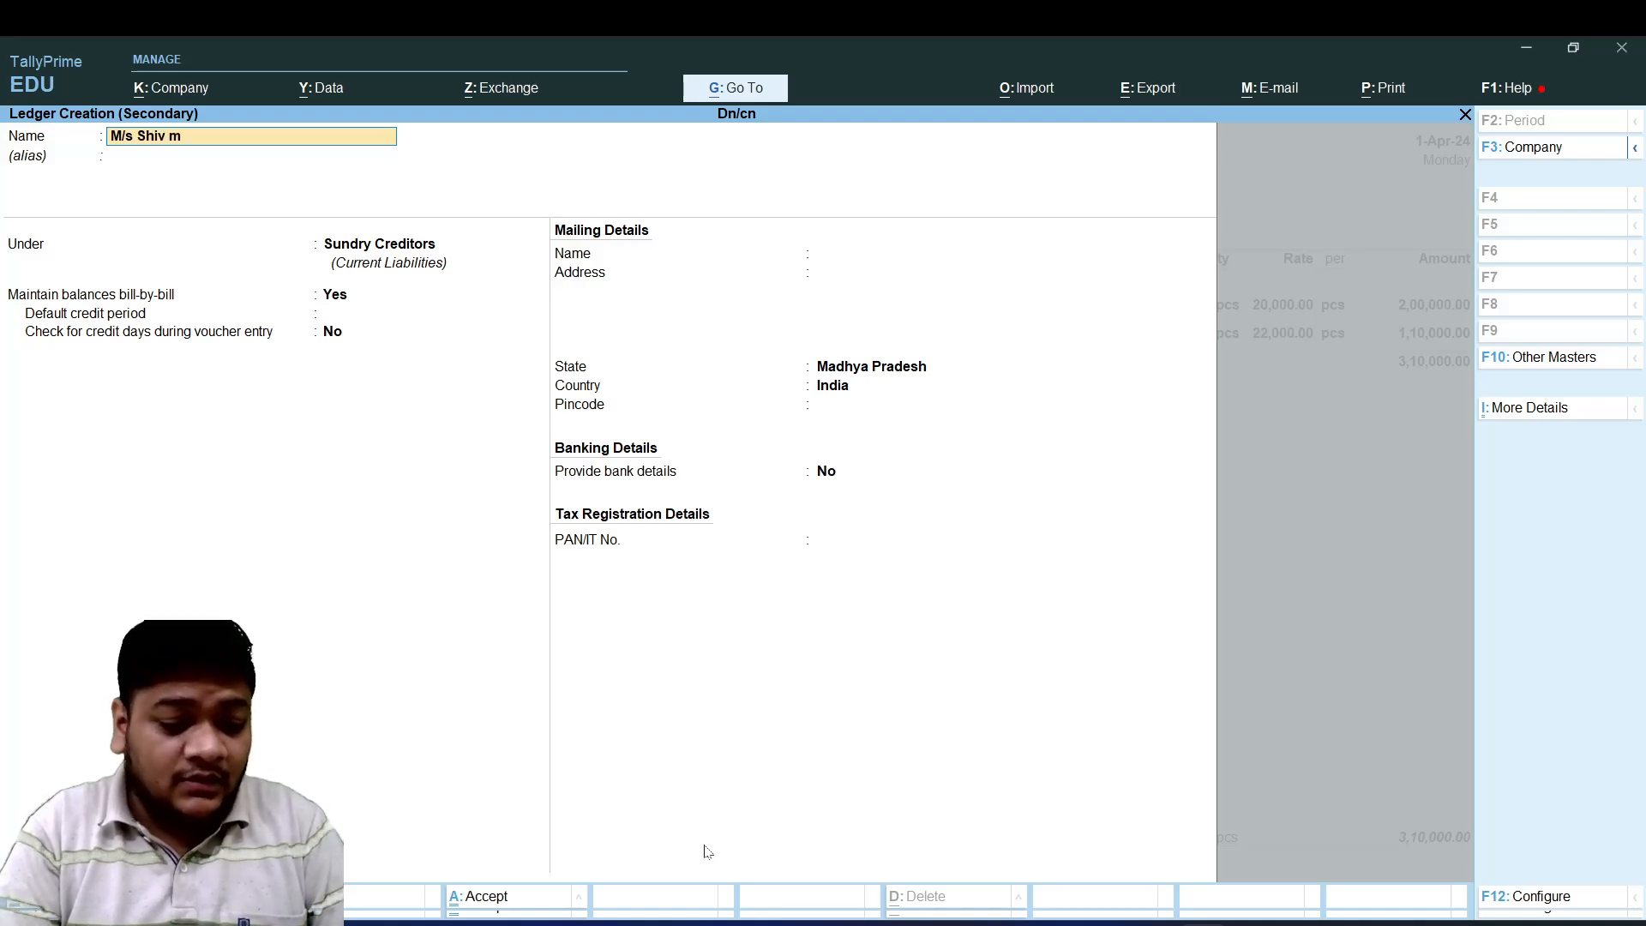
text(al)
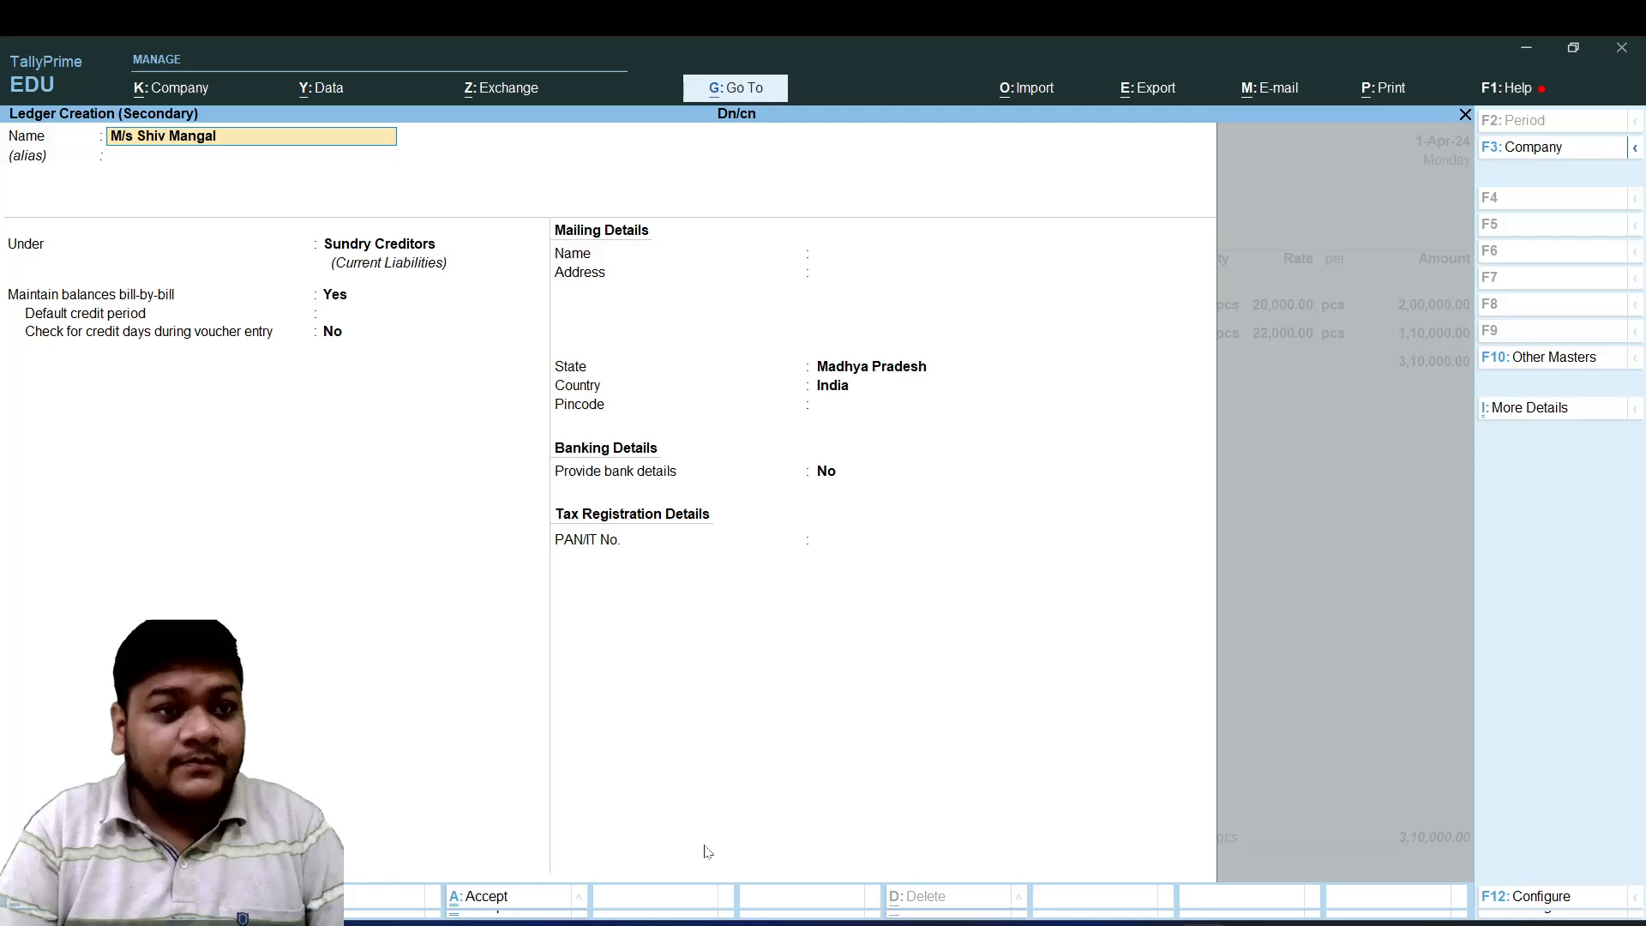
- Place the M/s Shiv Mangal ledger under Sundry Debtors, save it, and use it as the sales voucher's party
key(Return)
key(Return)
key(Return)
key(BackSpace)
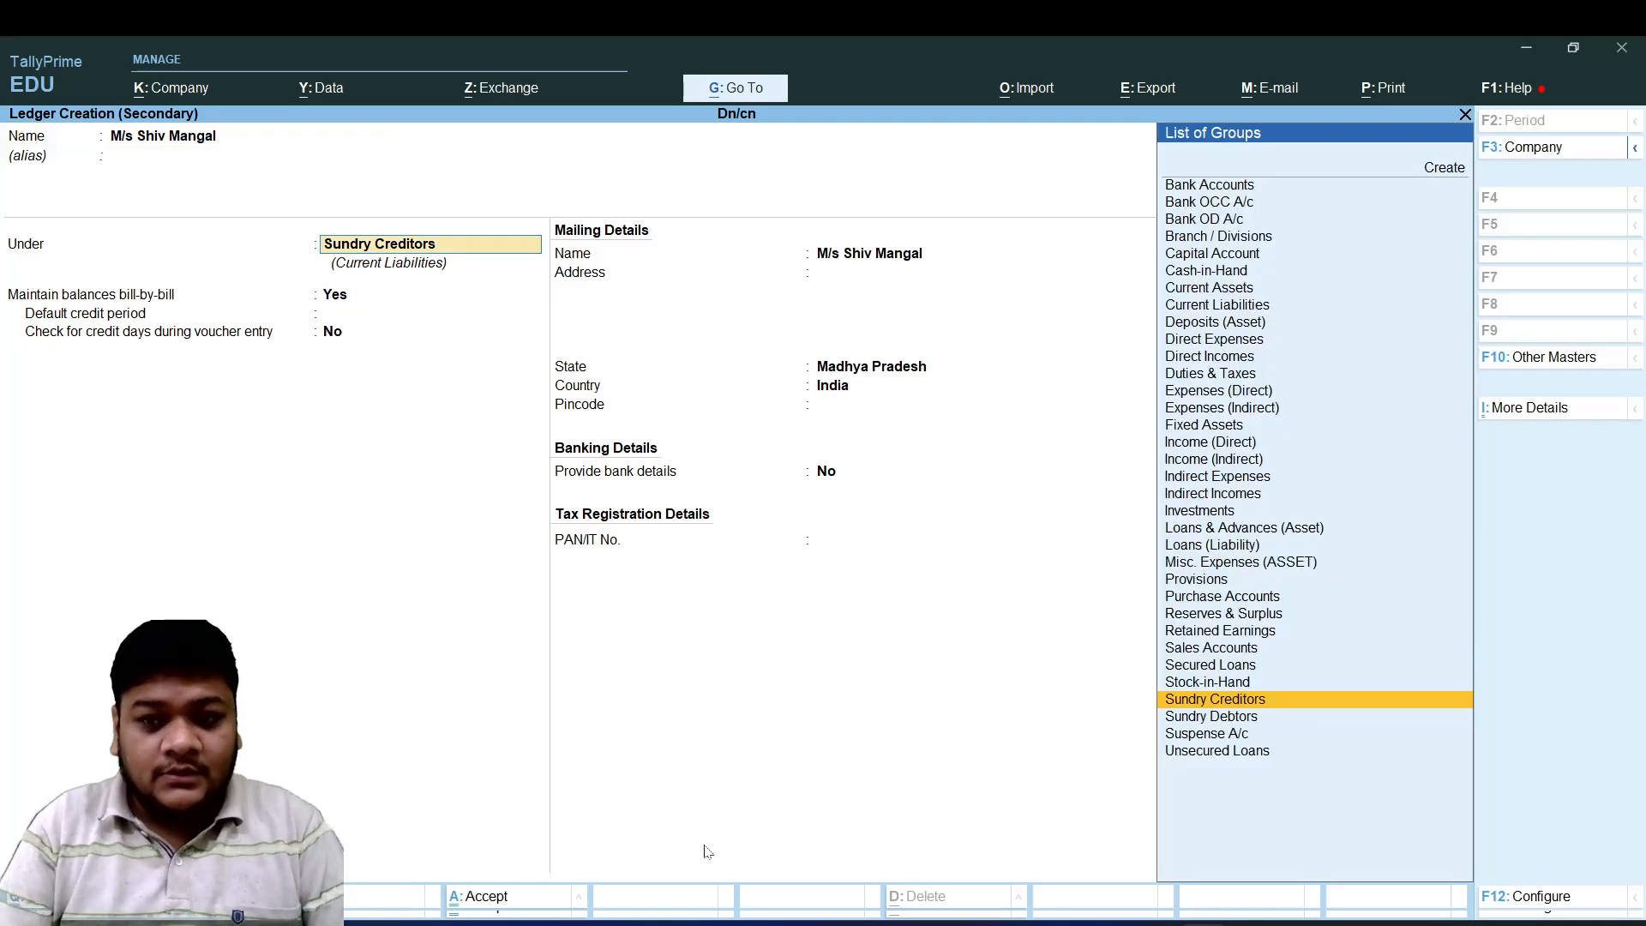
key(Down)
key(Return)
key(Return)
key(Return)
key(Return)
key(Return)
key(Return)
key(Return)
key(Return)
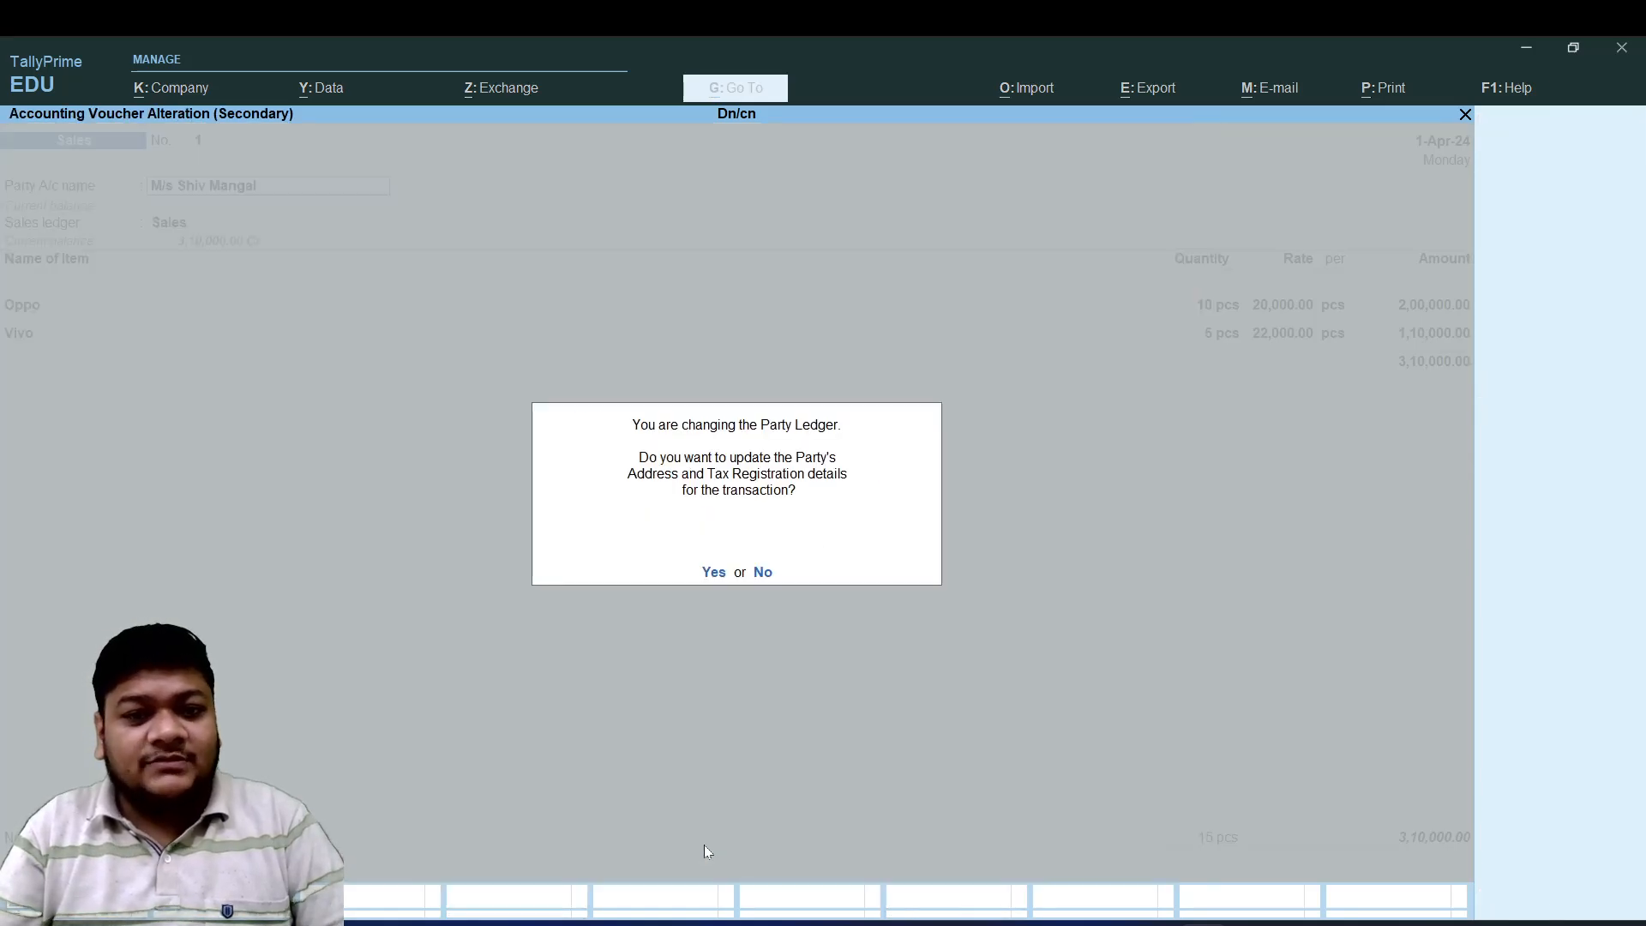
- Update the sales voucher's party details for M/s Shiv Mangal and keep Sales as the sales ledger
key(Return)
key(Return)
key(Return)
key(Return)
key(Return)
key(Return)
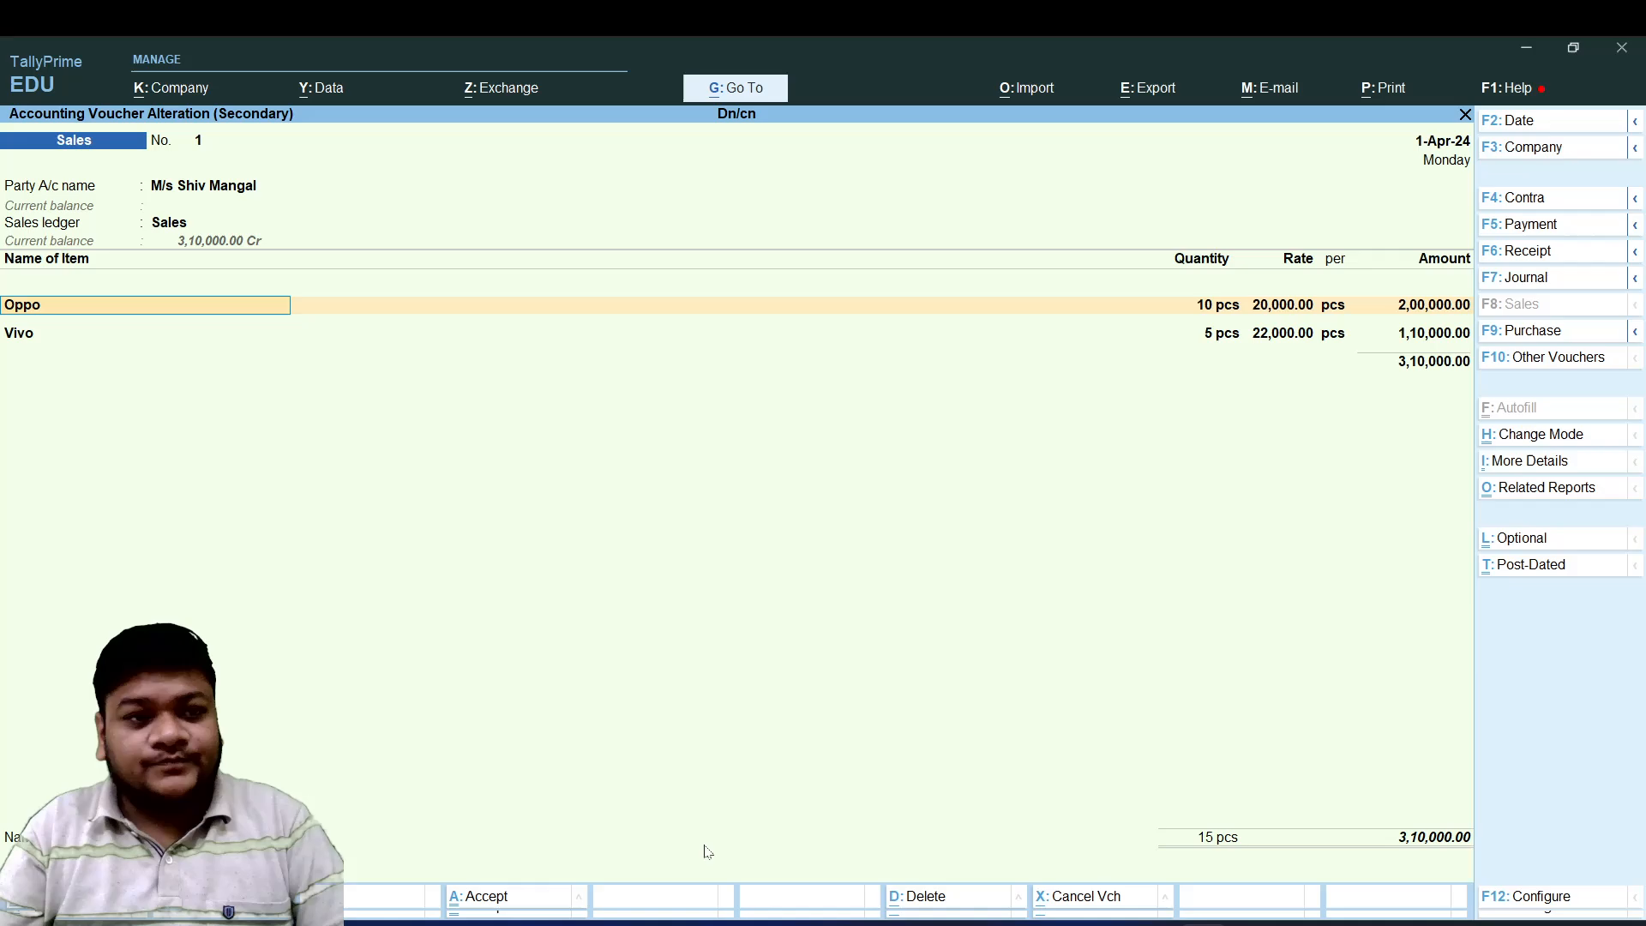
- Keep the Oppo and Vivo item lines, complete the bill details, and save the sales voucher without a narration
key(Return)
key(Return)
key(Return)
key(Return)
key(Return)
key(Return)
key(Return)
key(Return)
key(Return)
key(Return)
key(Return)
key(Return)
text(250)
key(Return)
key(Return)
key(Return)
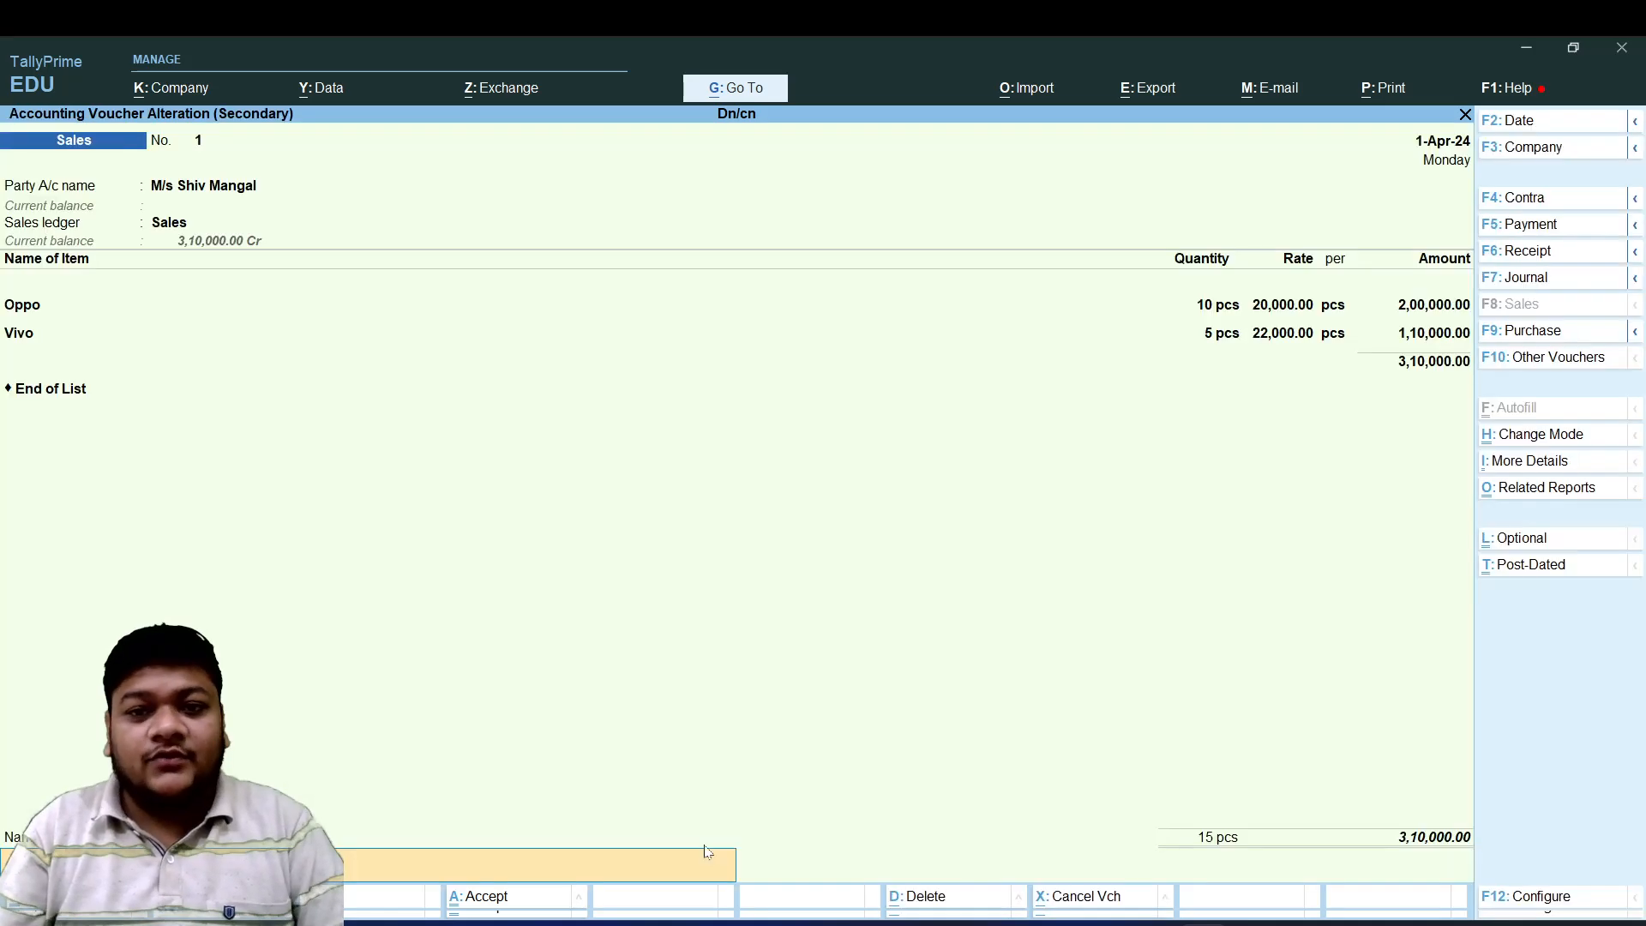
key(Return)
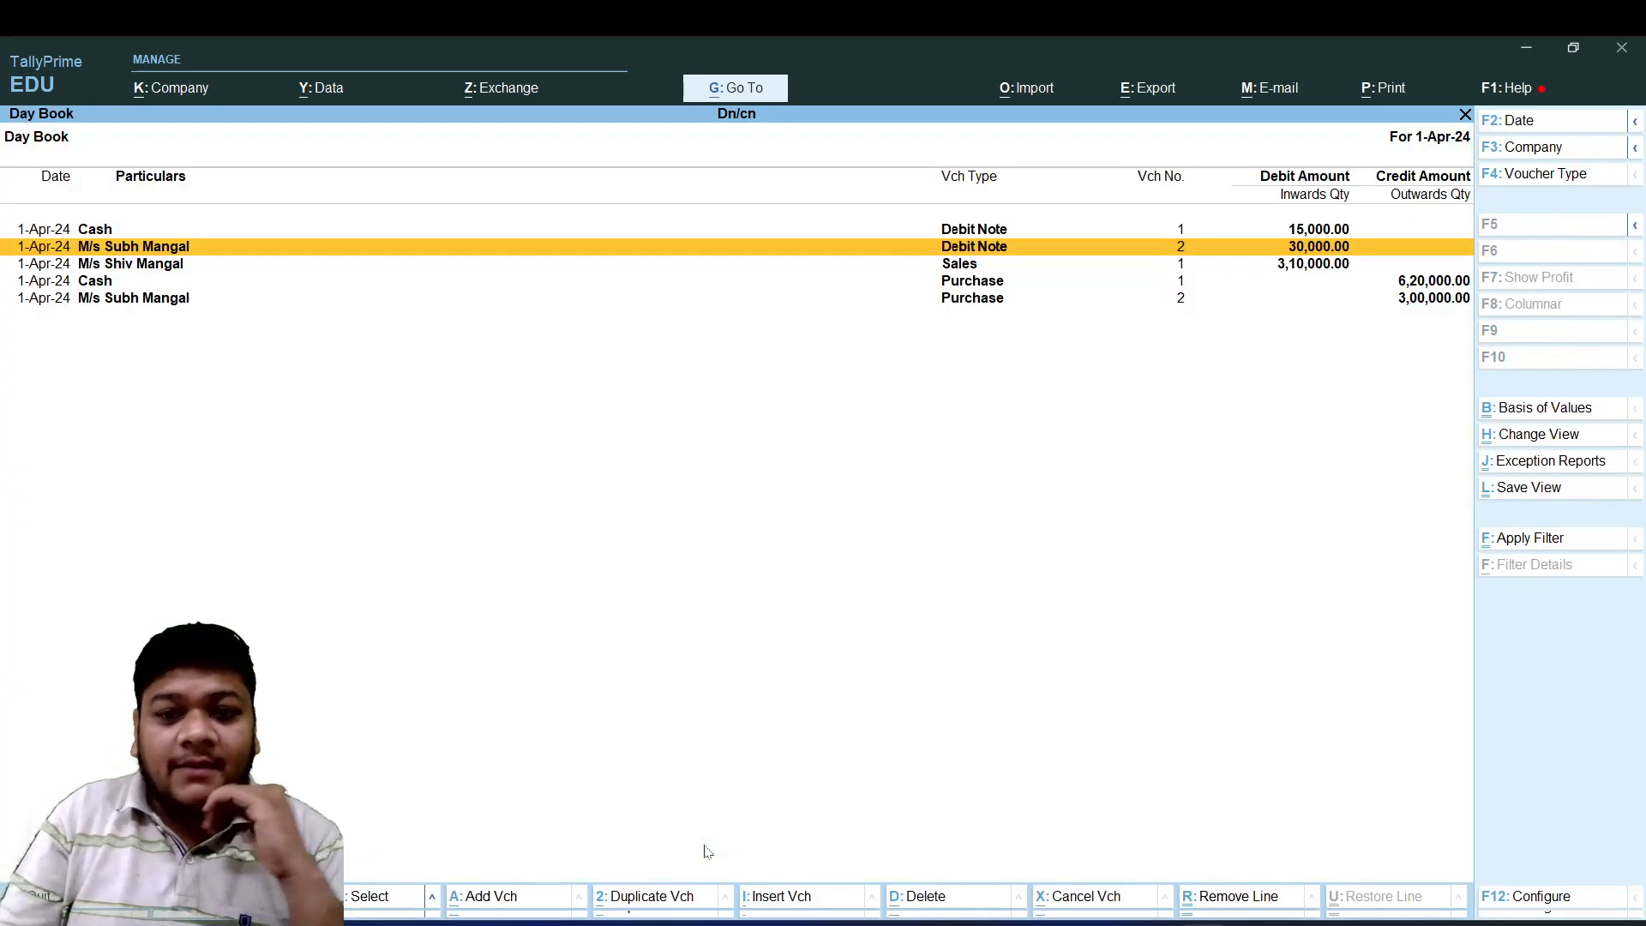
- Add a new voucher from the Day Book and change its type to Credit Note
key(Down)
key(Down)
key(Up)
key(Up)
key(Up)
key(Down)
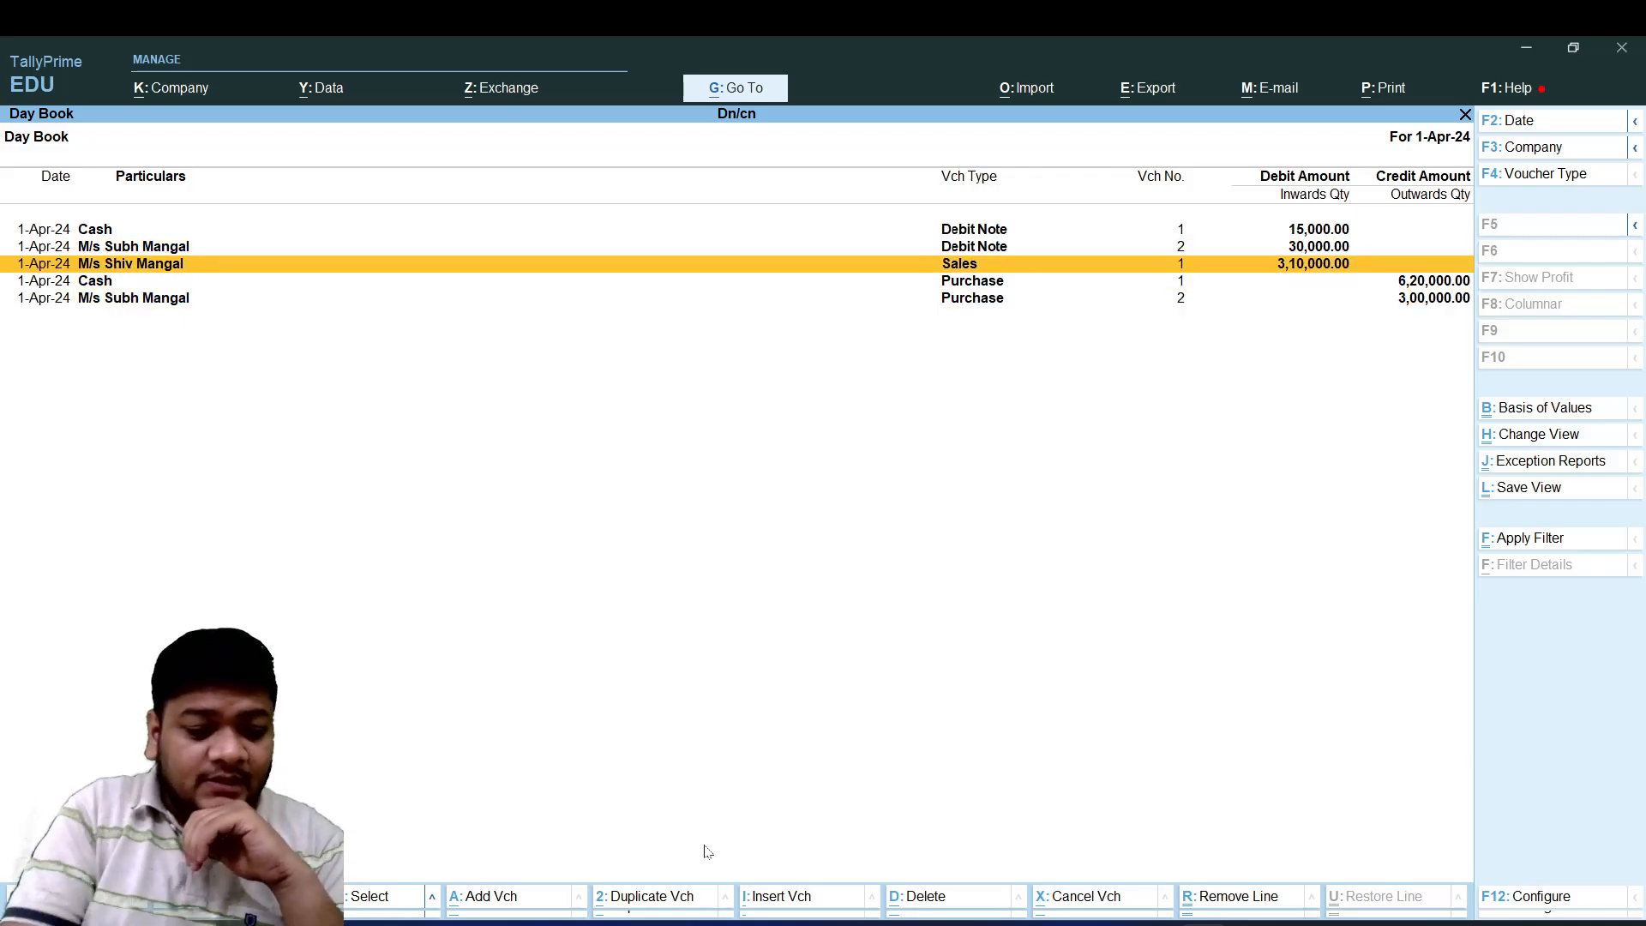
key(alt+a)
key(alt)
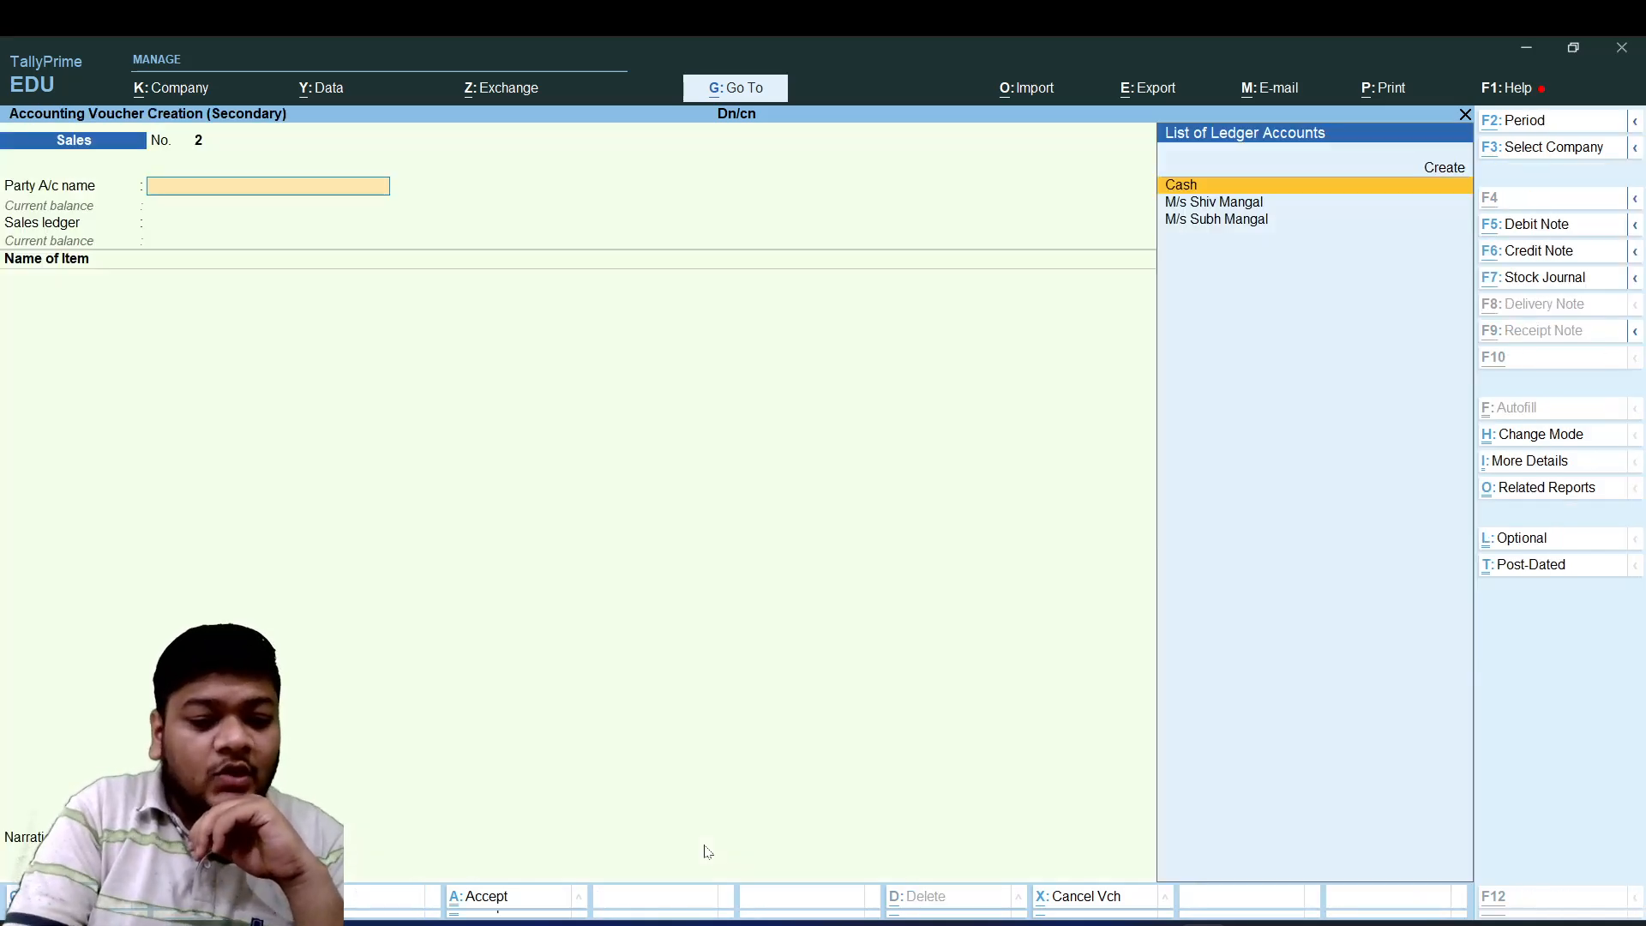
key(alt+F6)
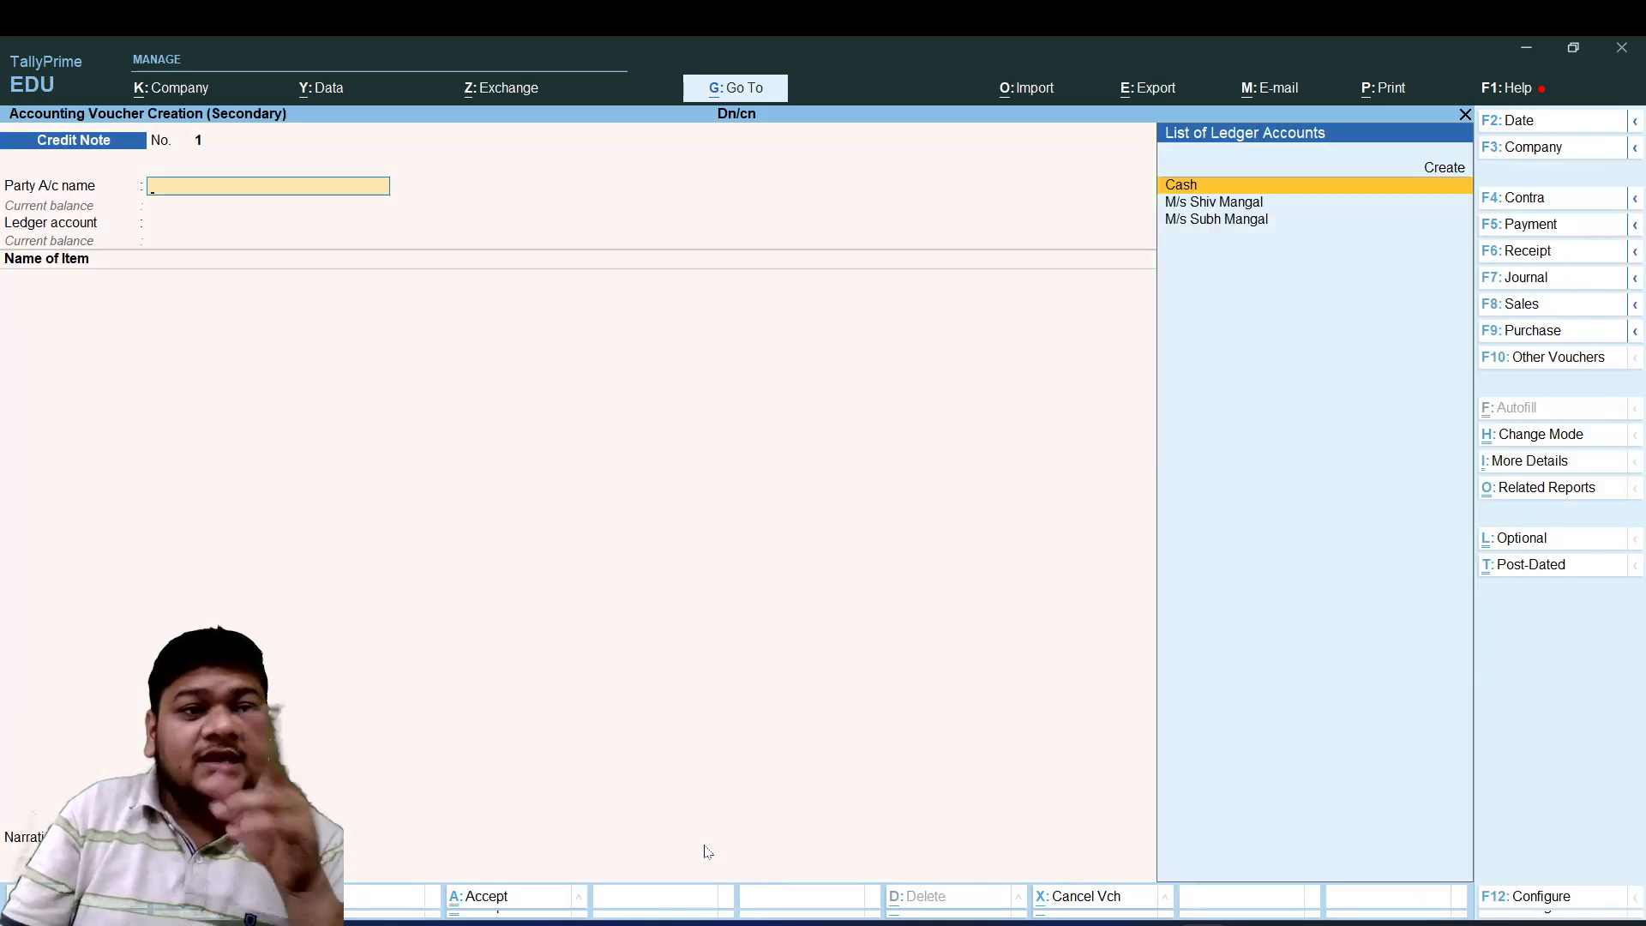
- Set M/s Shiv Mangal as the credit note's party and Sales as its ledger account
key(Down)
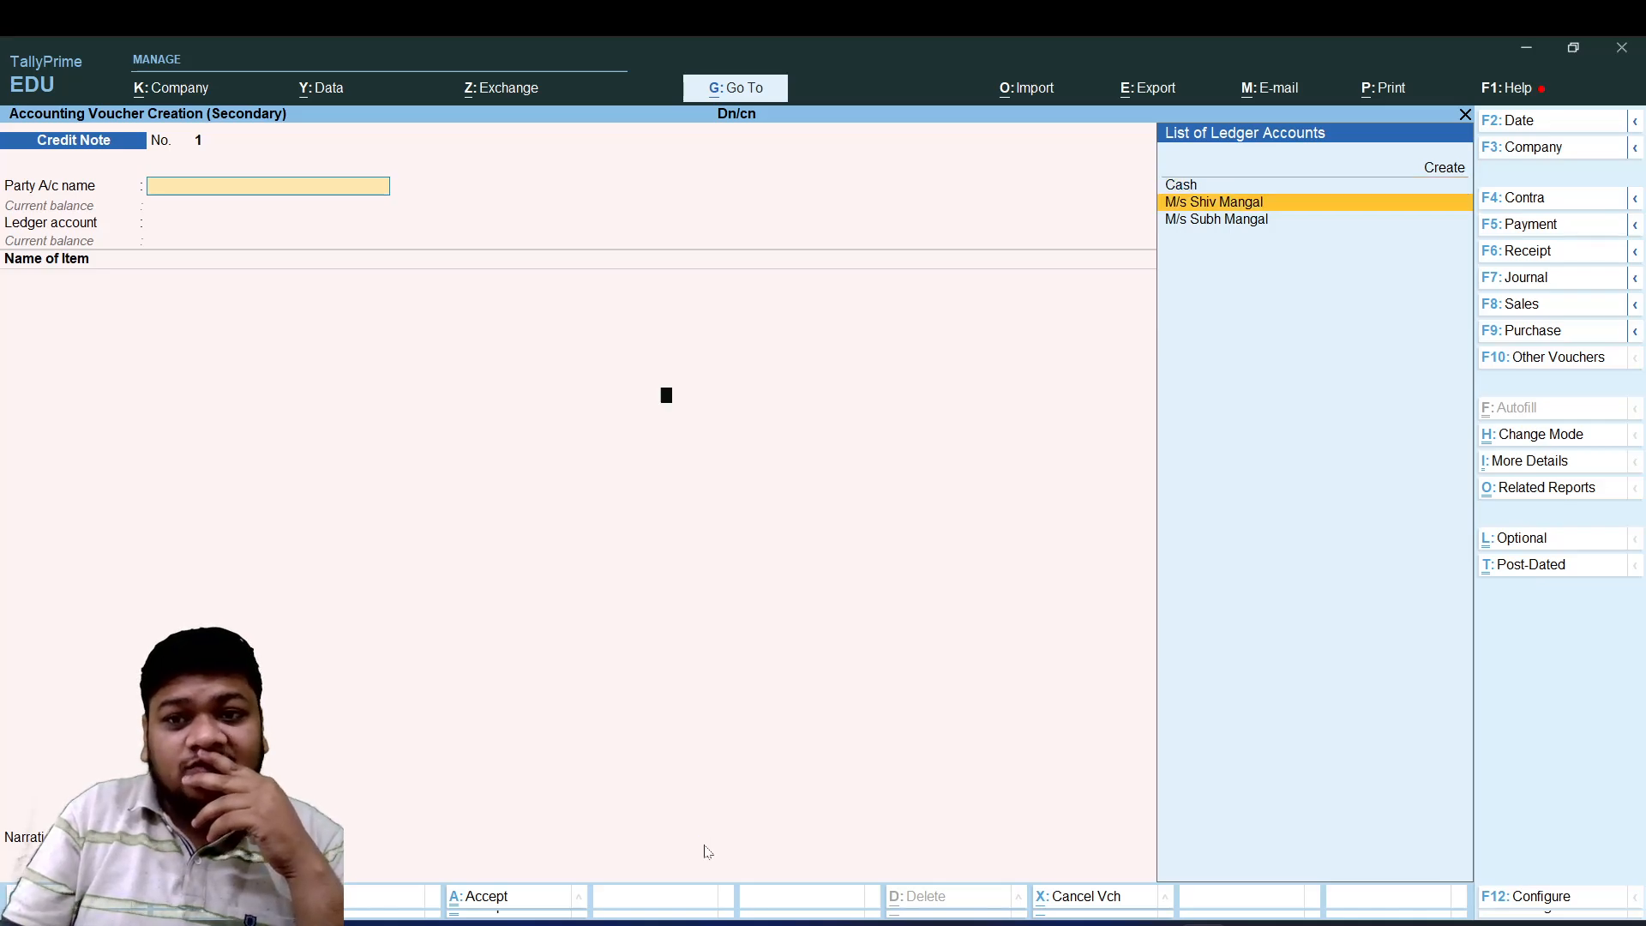
key(Return)
key(Return)
key(Return)
key(Return)
key(Return)
key(Return)
key(Return)
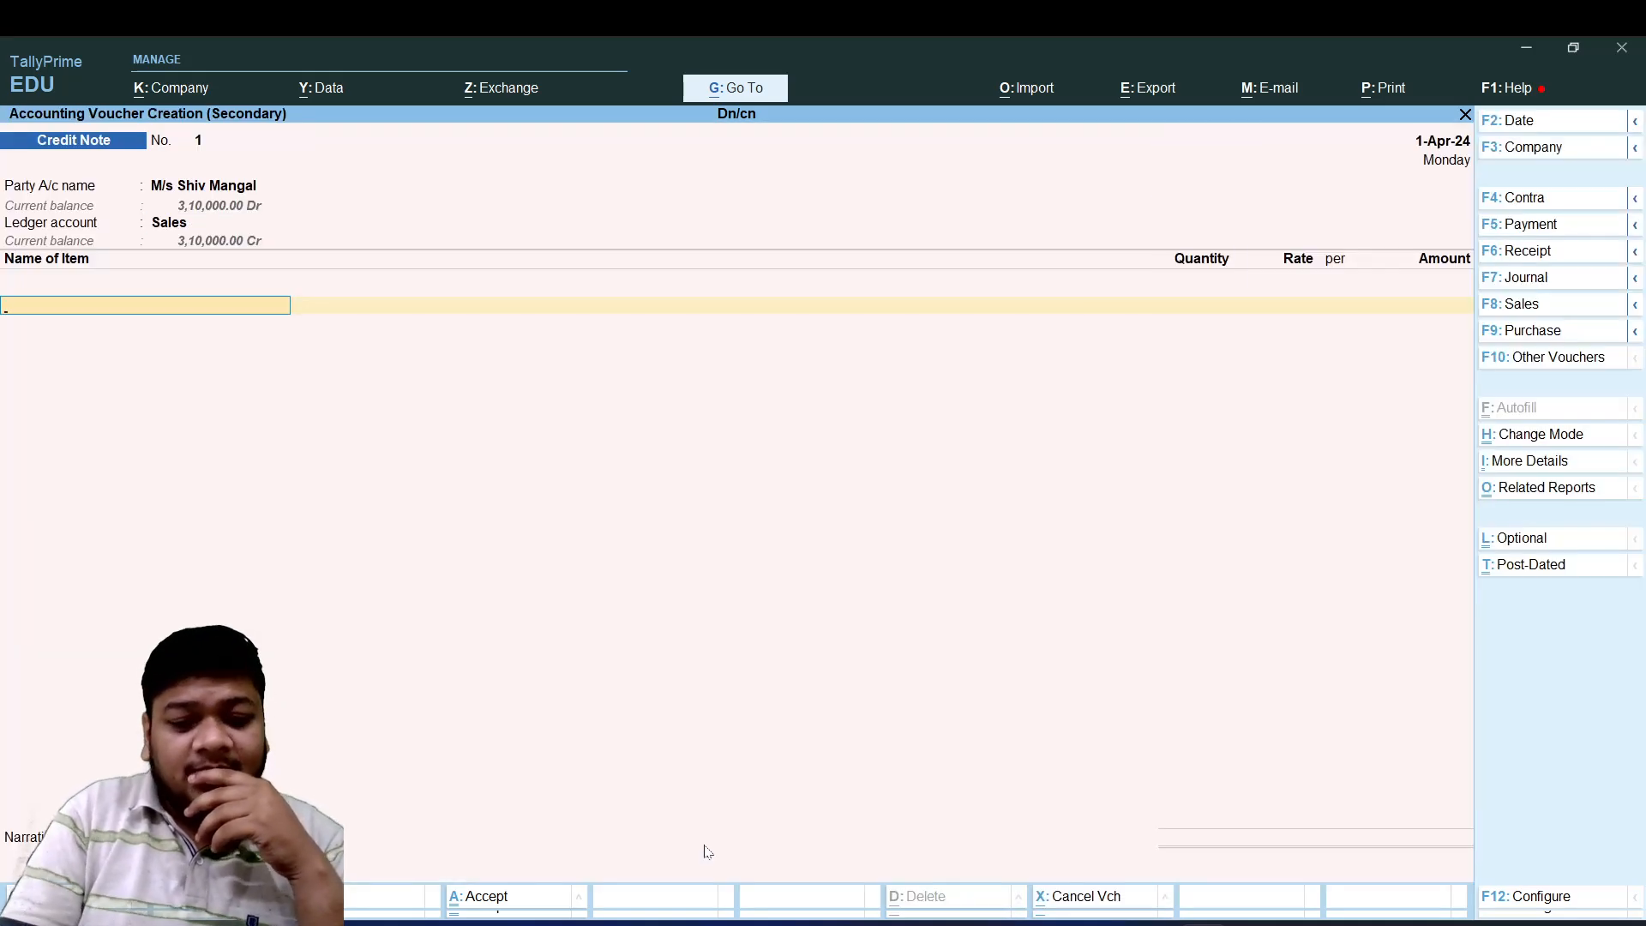
- Add Oppo to the credit note with a quantity of 2 pcs at the 20,000 rate
key(Down)
key(Down)
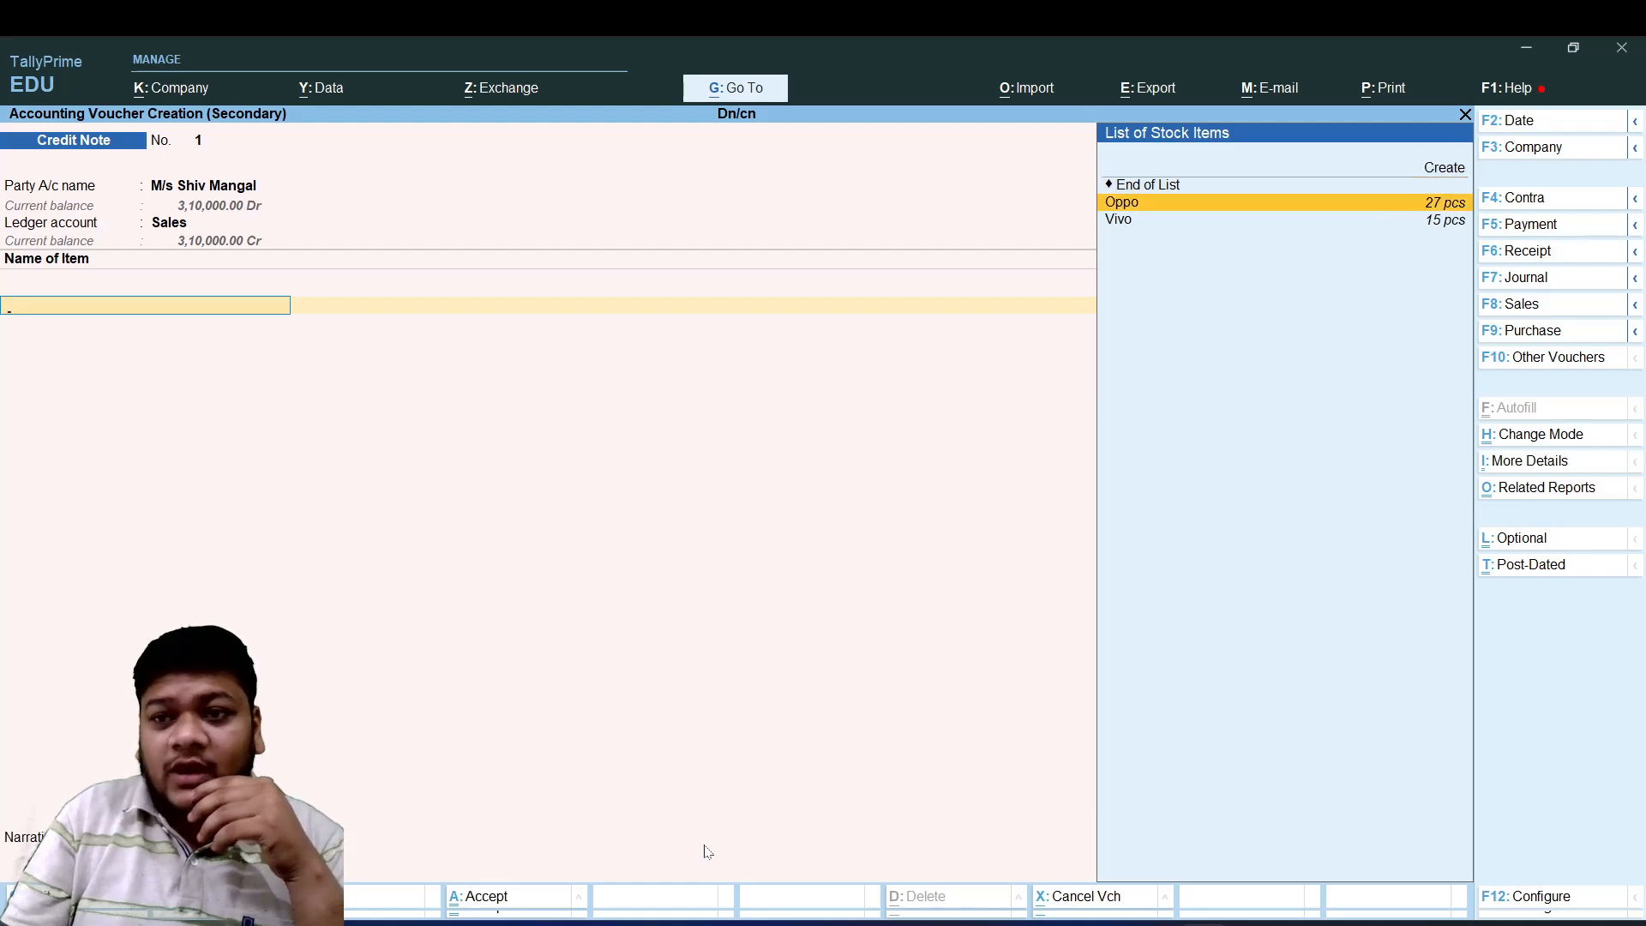
key(Return)
text(2)
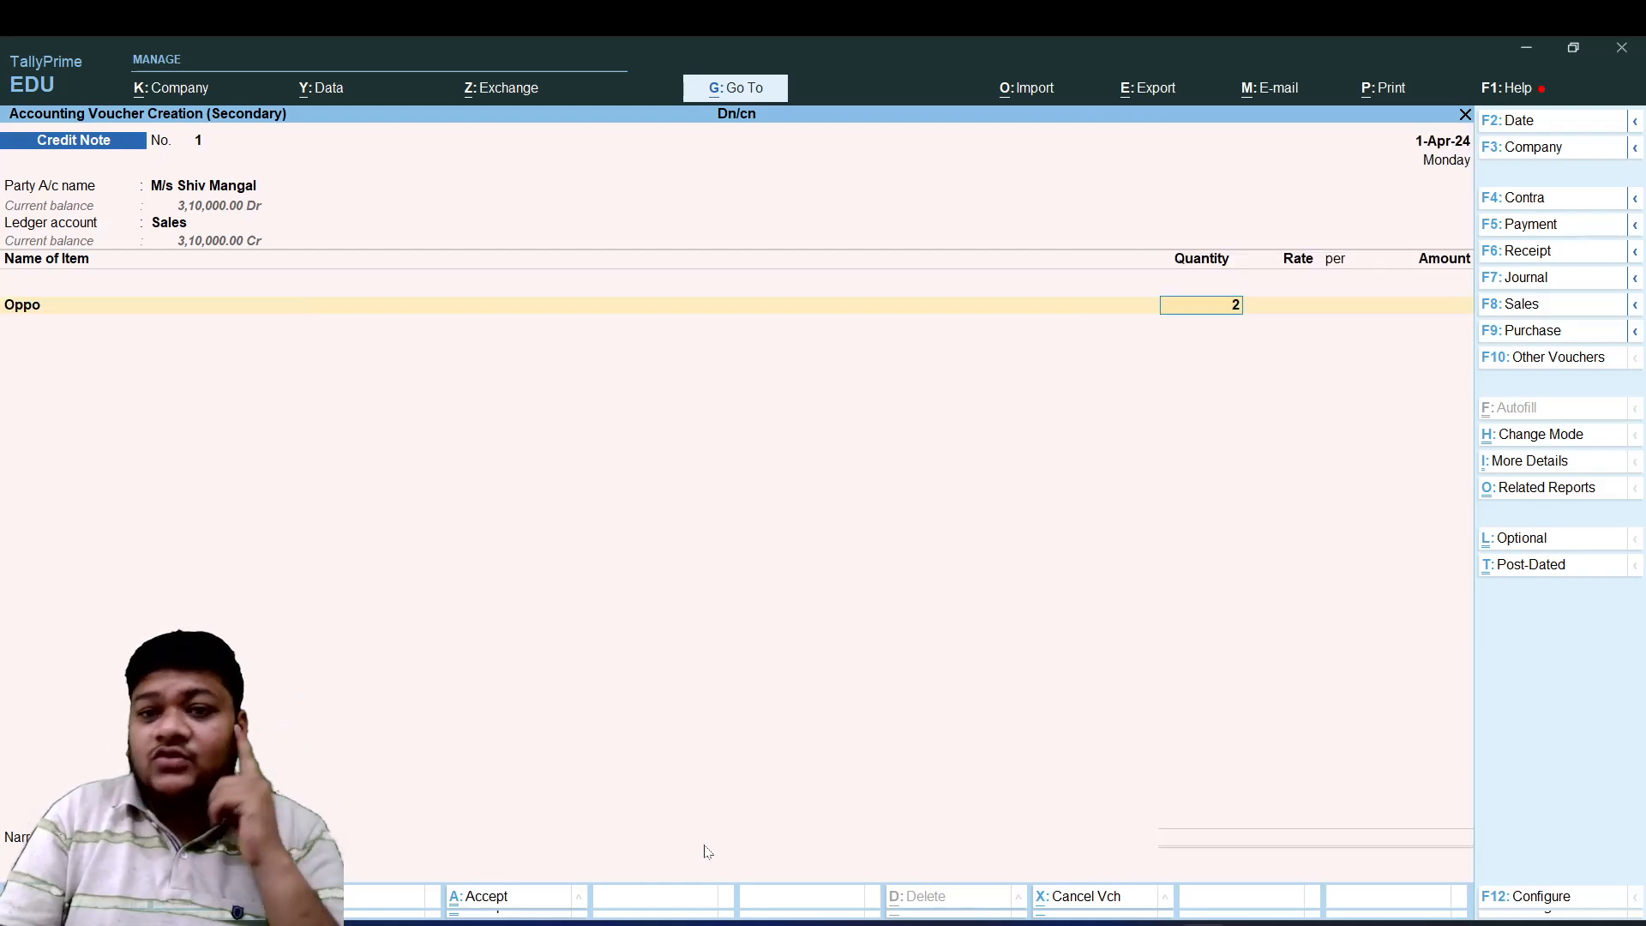
key(Return)
key(Return)
key(Return)
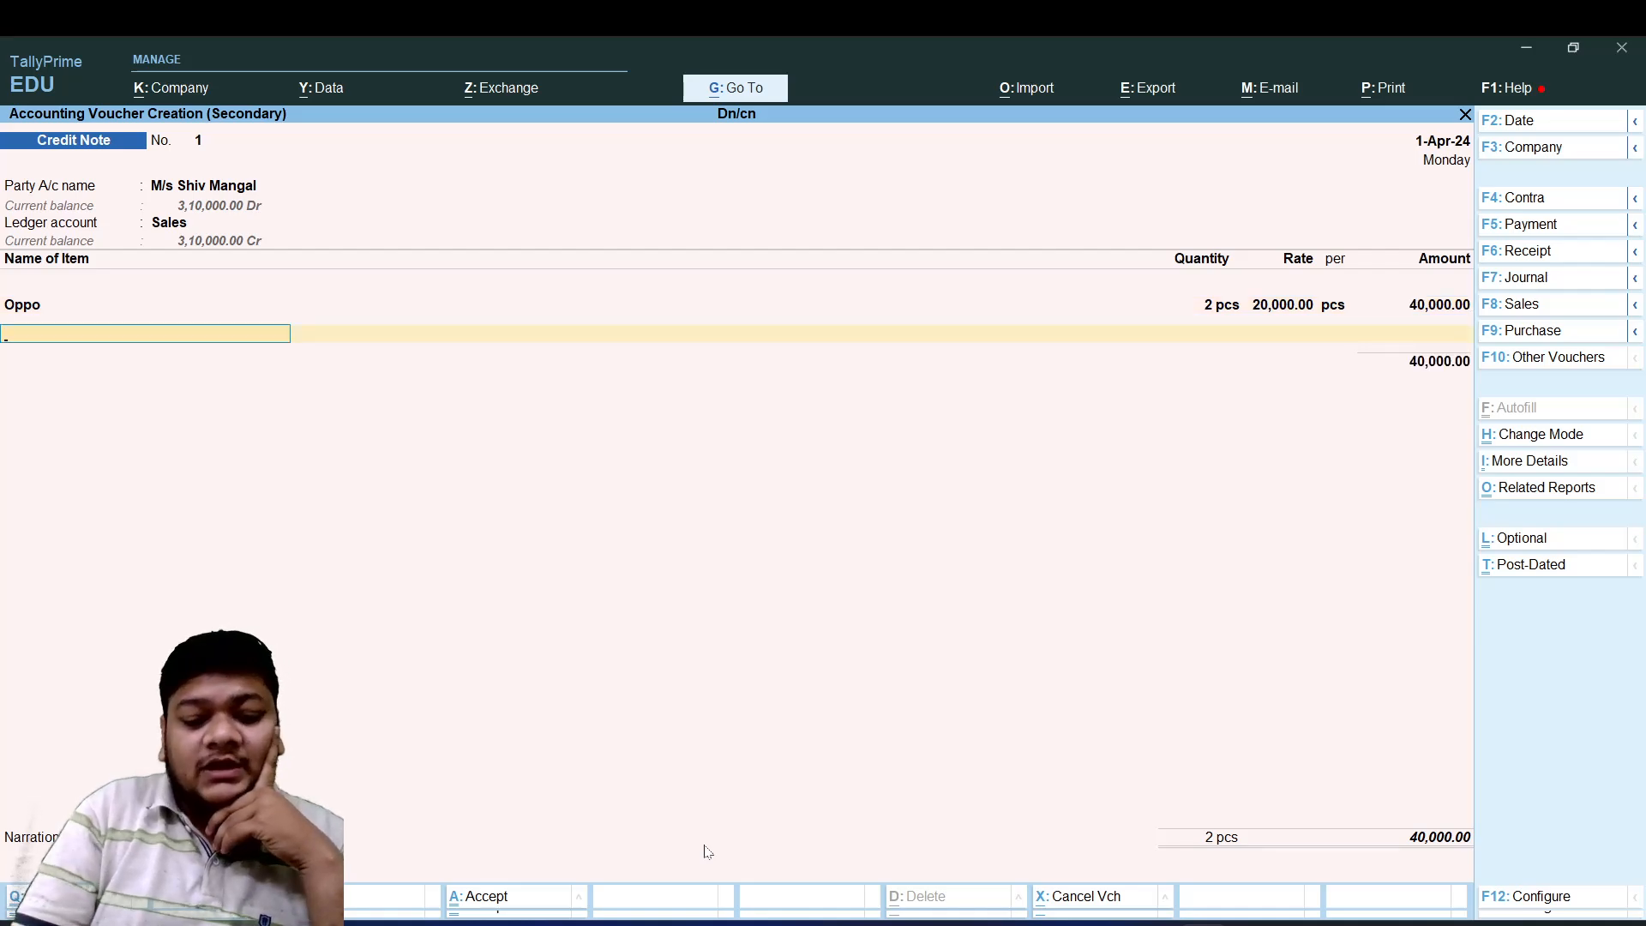
- Add Vivo to the credit note with a quantity of 2 pcs at the 22,000 rate, and end the item list
text(V)
key(Return)
text(2)
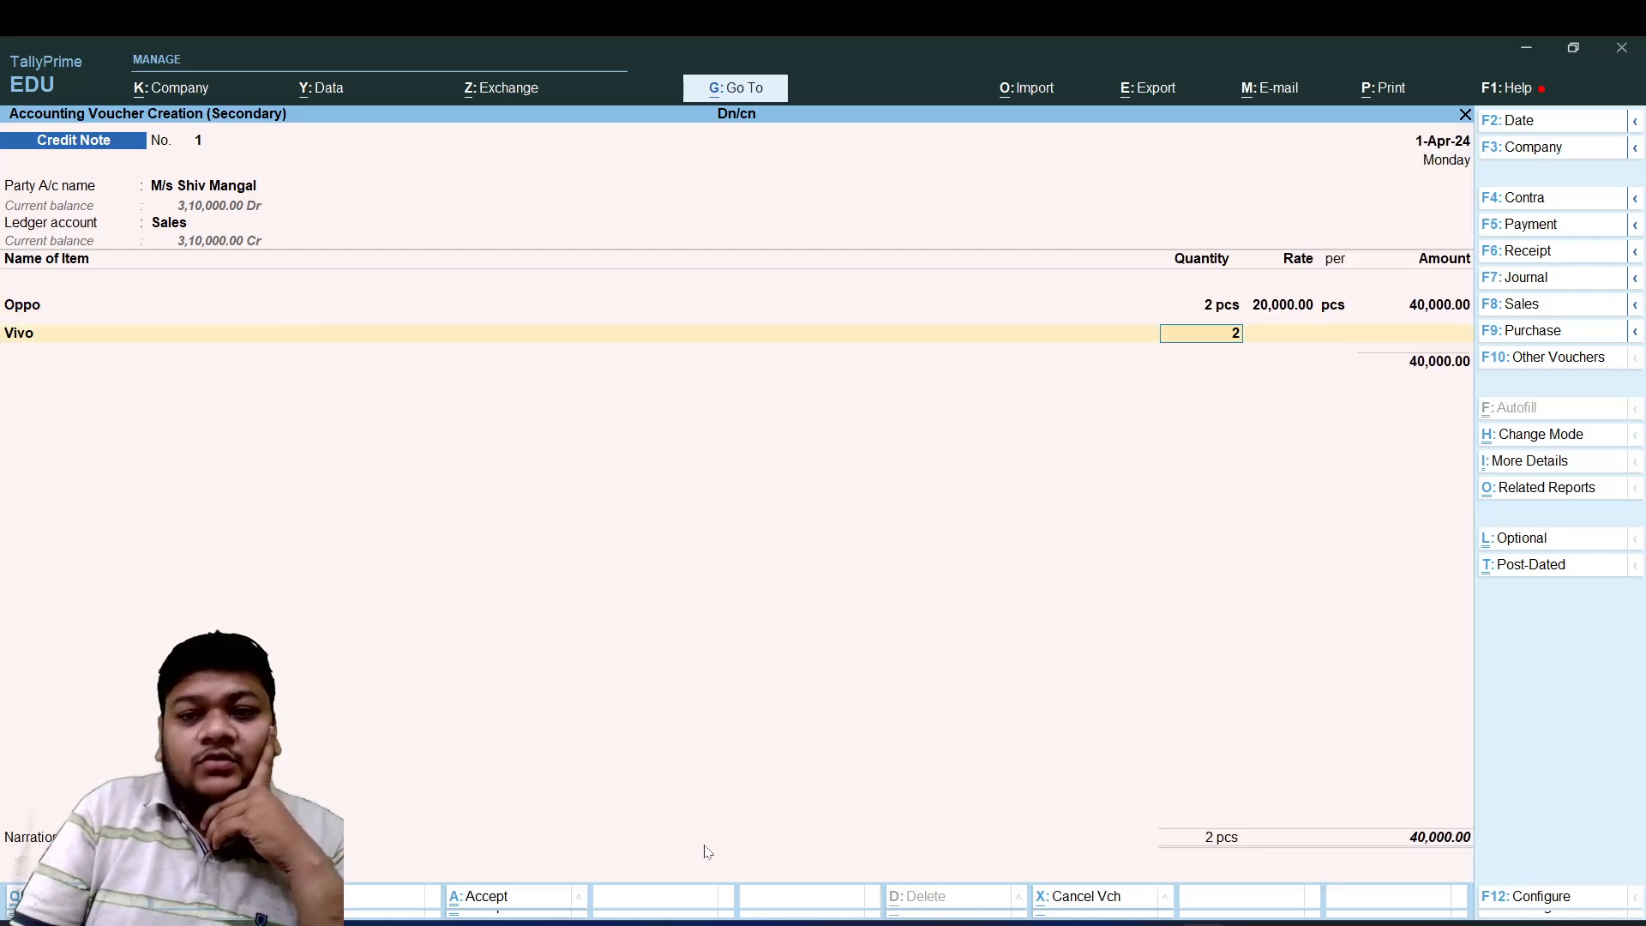
key(Return)
key(Return)
key(Return)
key(Return)
key(Return)
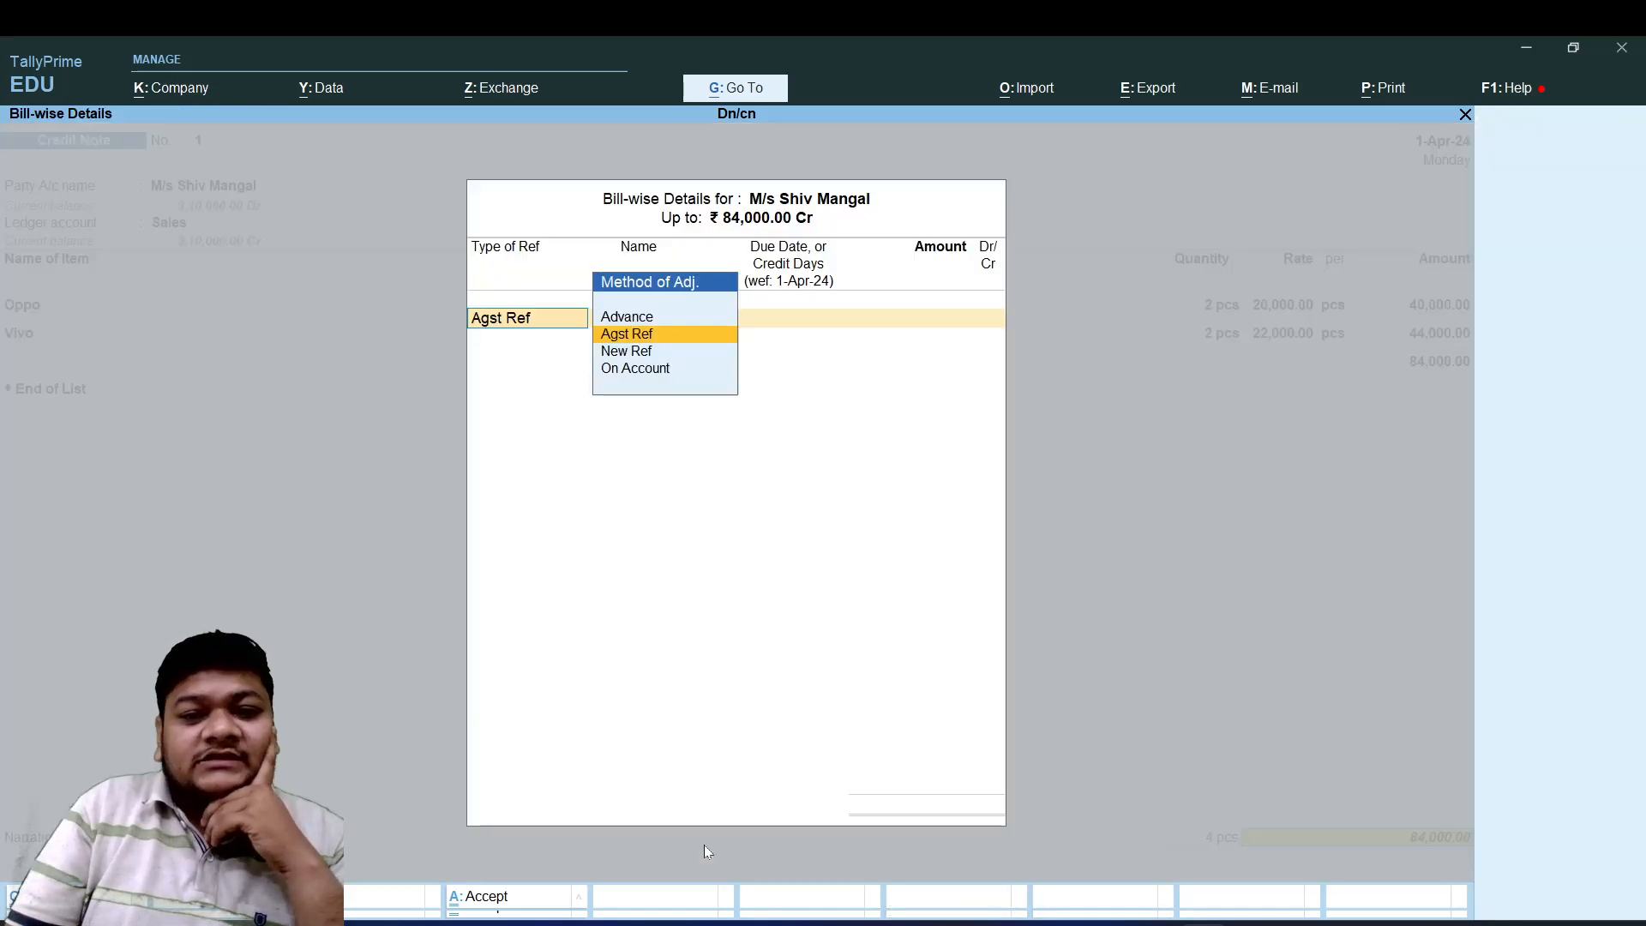
- Adjust the full credit note amount against pending bill 250 as Agst Ref, and save the voucher without a narration
key(Return)
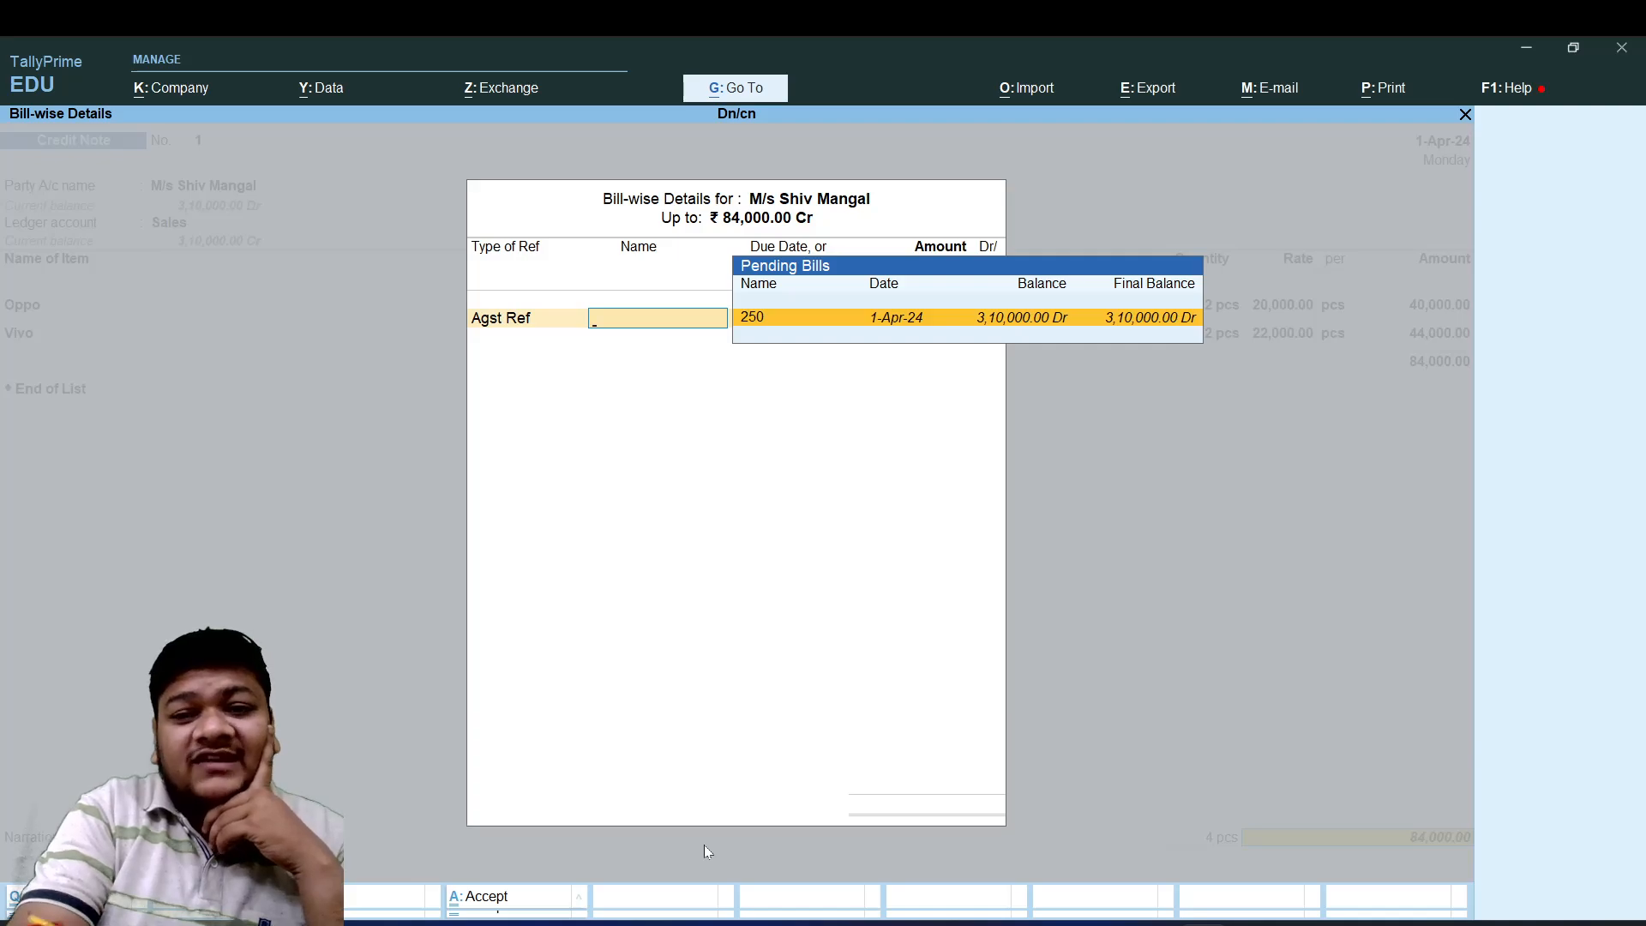
key(Return)
key(Return)
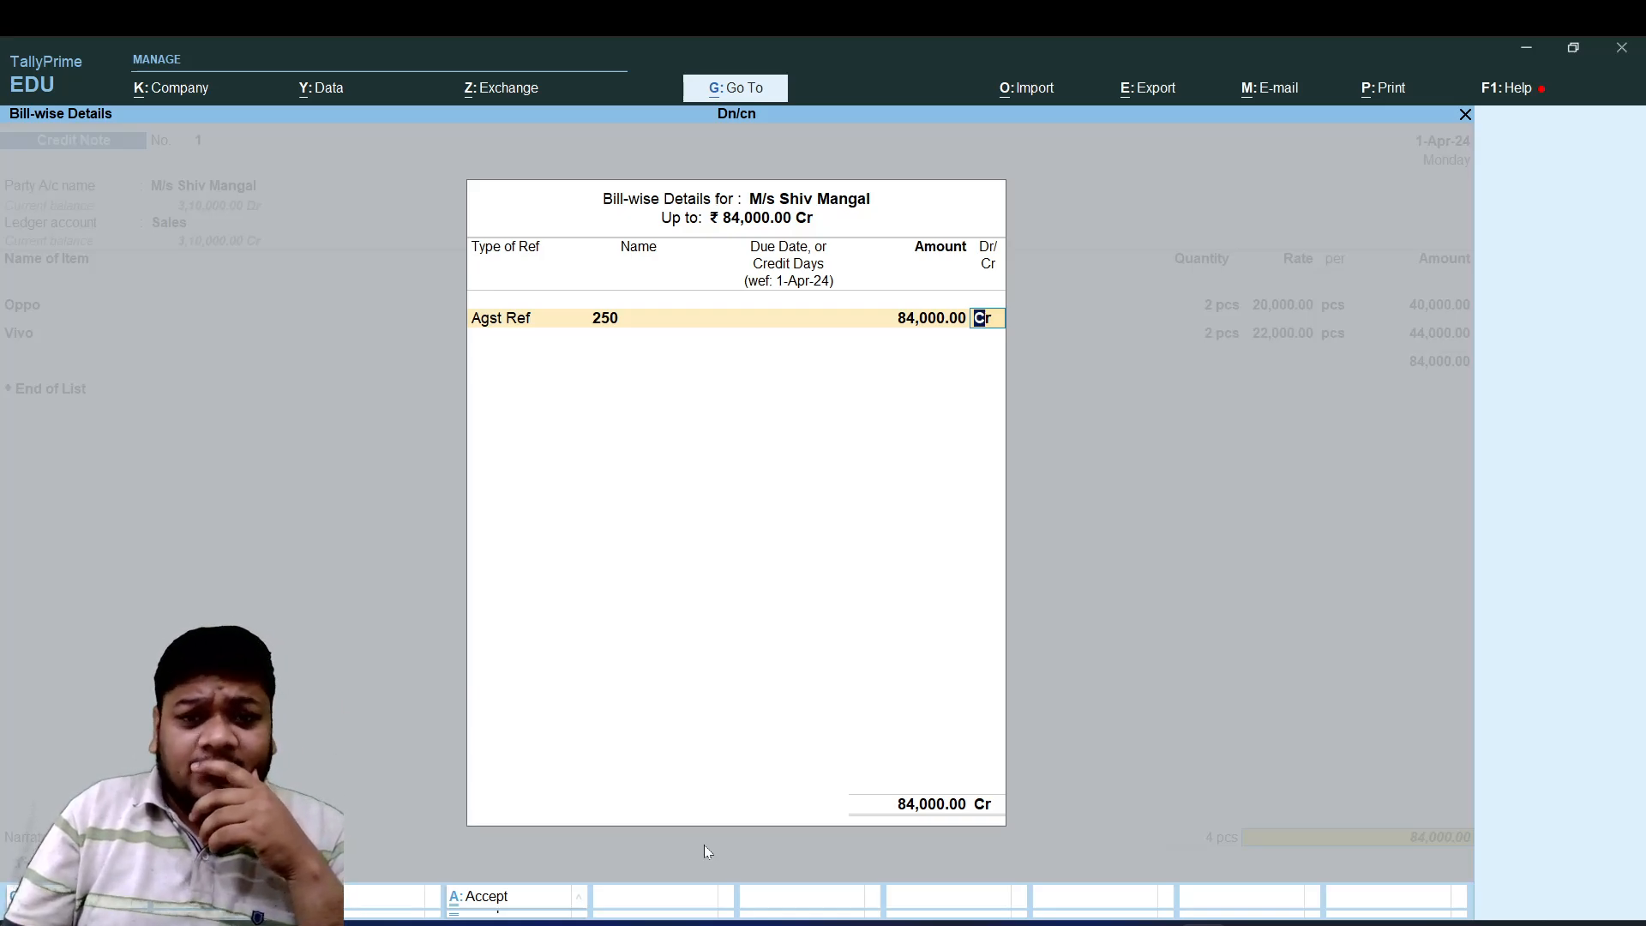
key(Return)
key(Return)
key(Return)
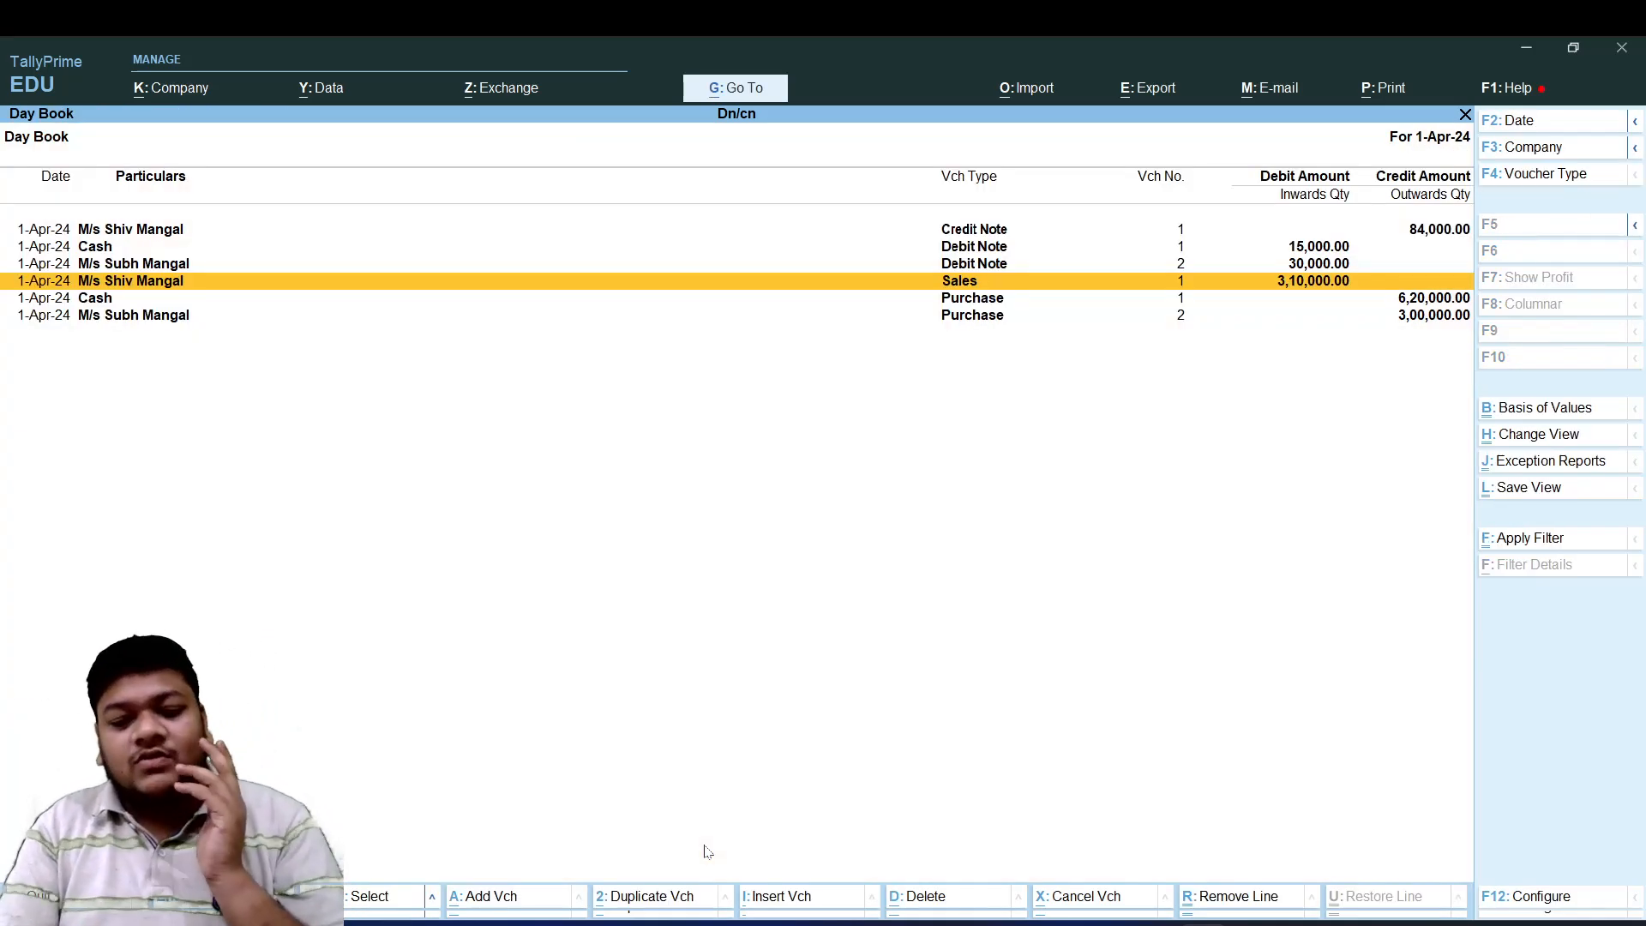
key(Up)
key(Up)
key(Up)
key(Down)
key(Down)
key(Up)
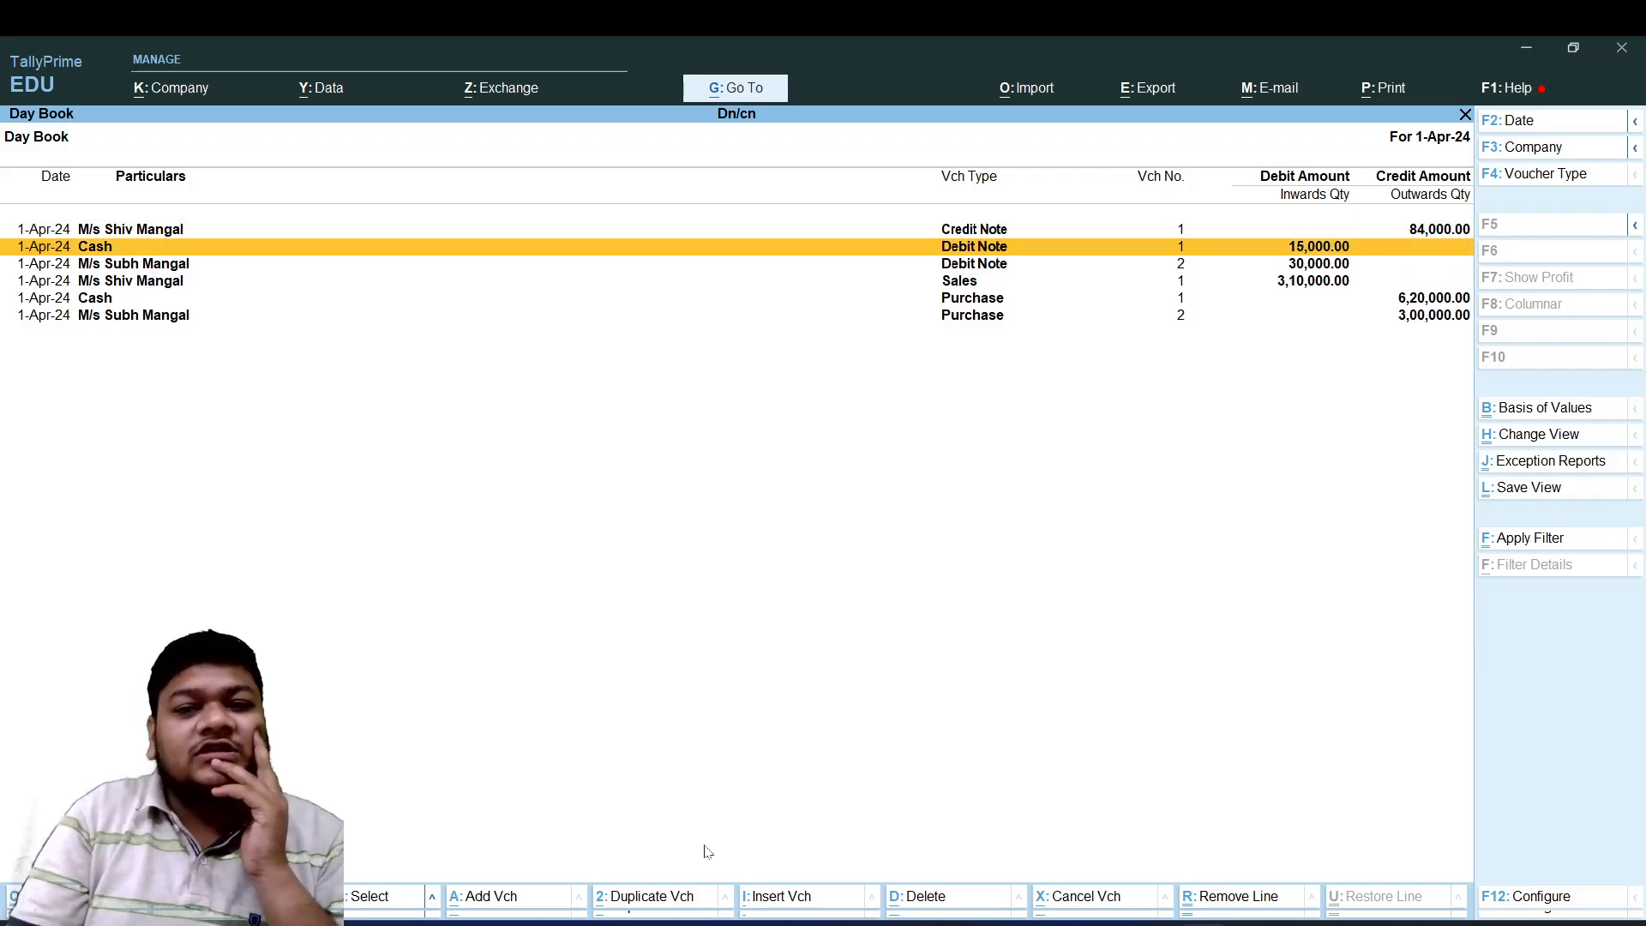